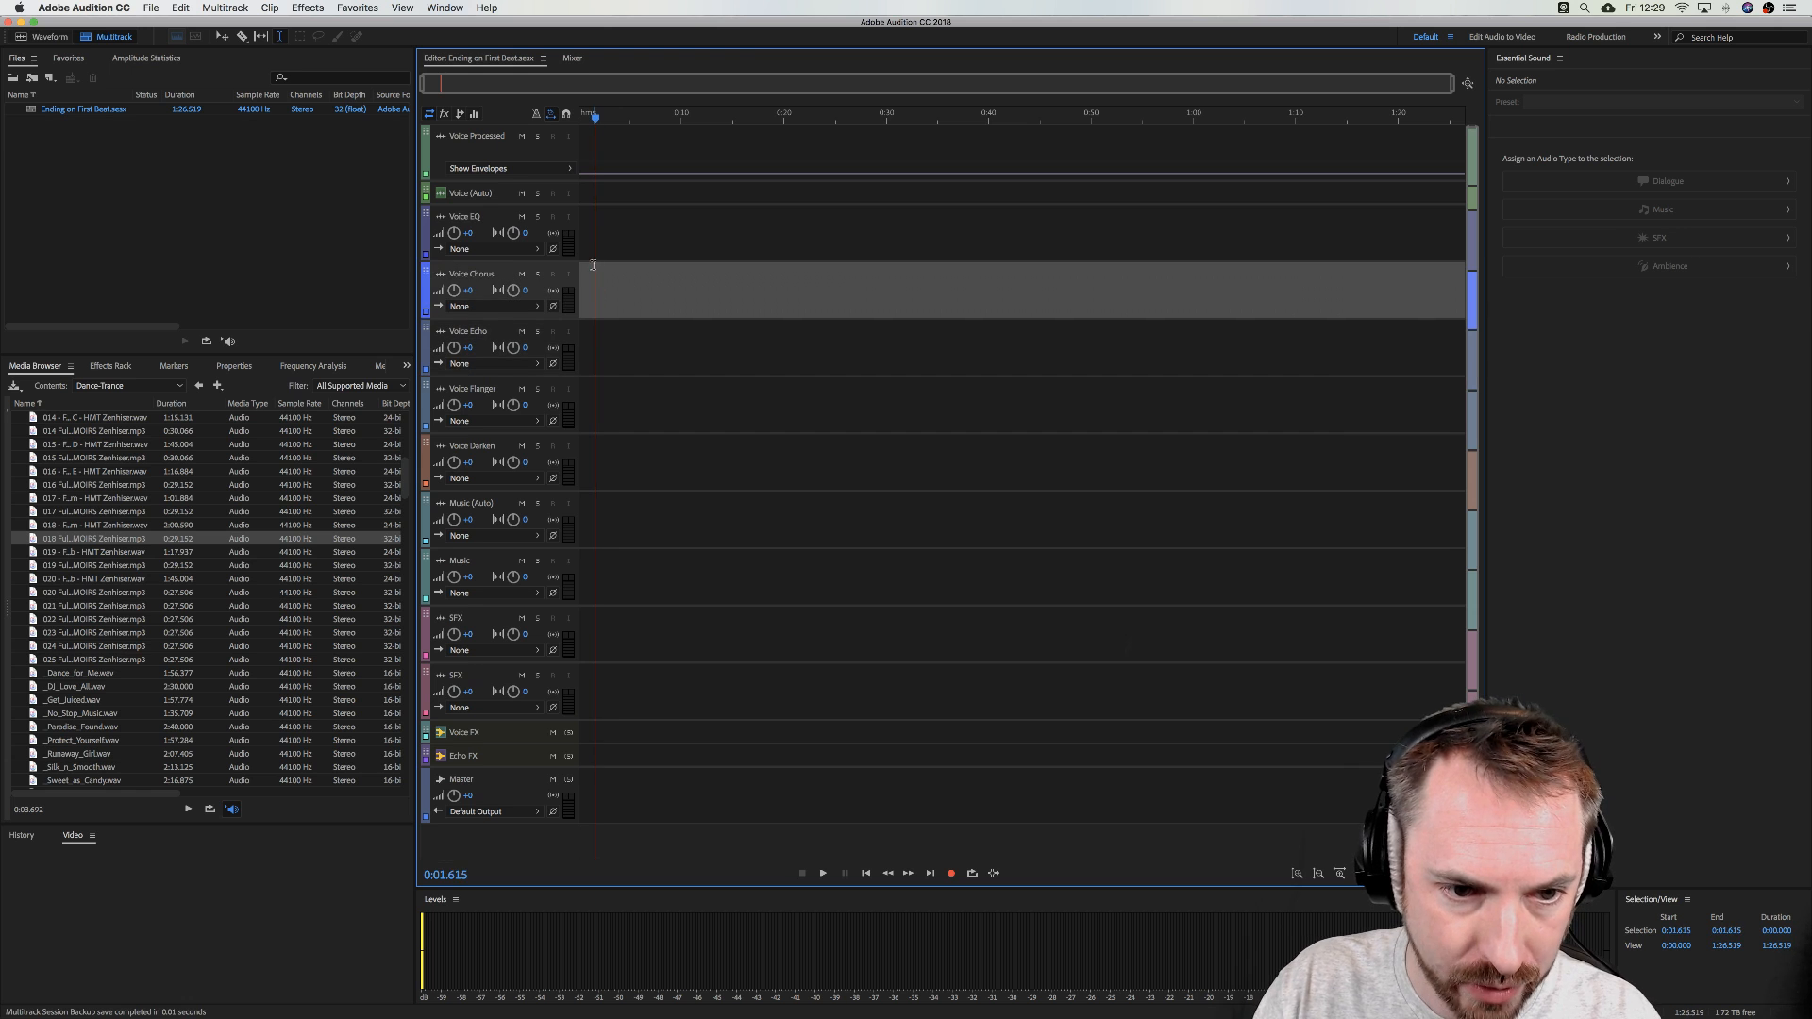
# - Preview several Dance-Trance tracks and place the 017 Full Mix MP3 at the start of the Music (Auto) track
pyautogui.click(604, 236)
pyautogui.click(594, 149)
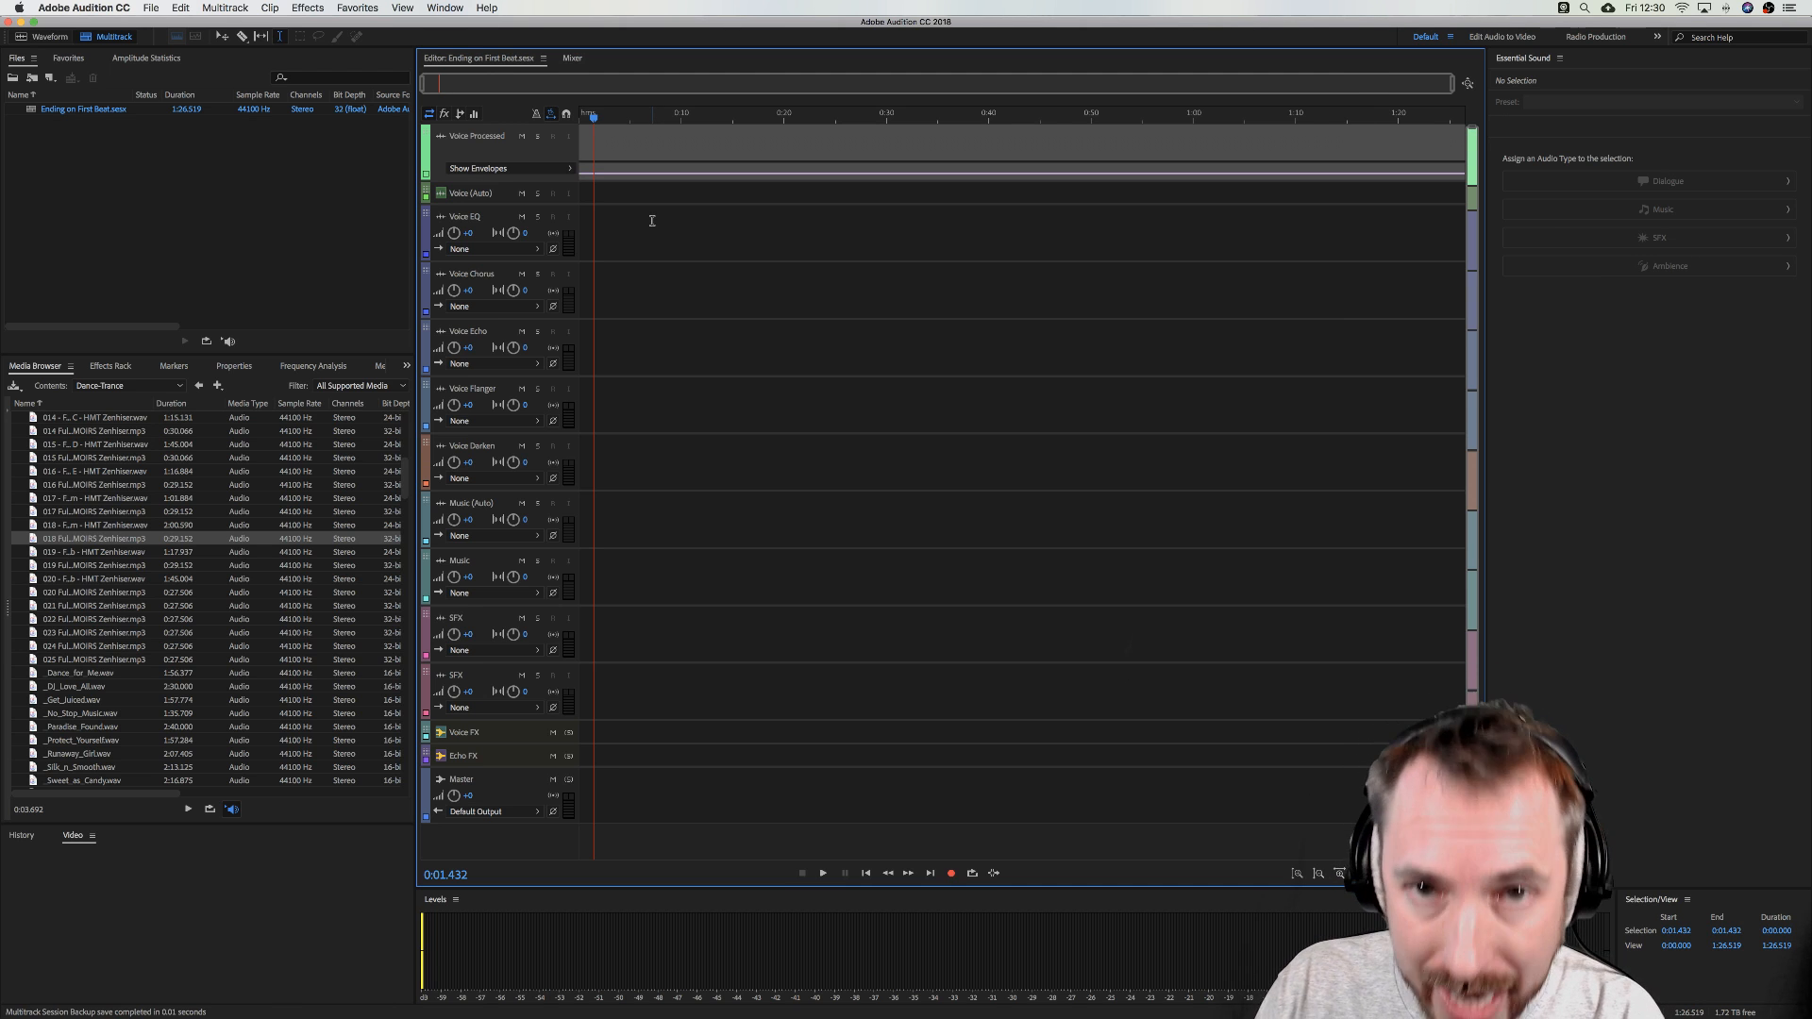
pyautogui.click(123, 555)
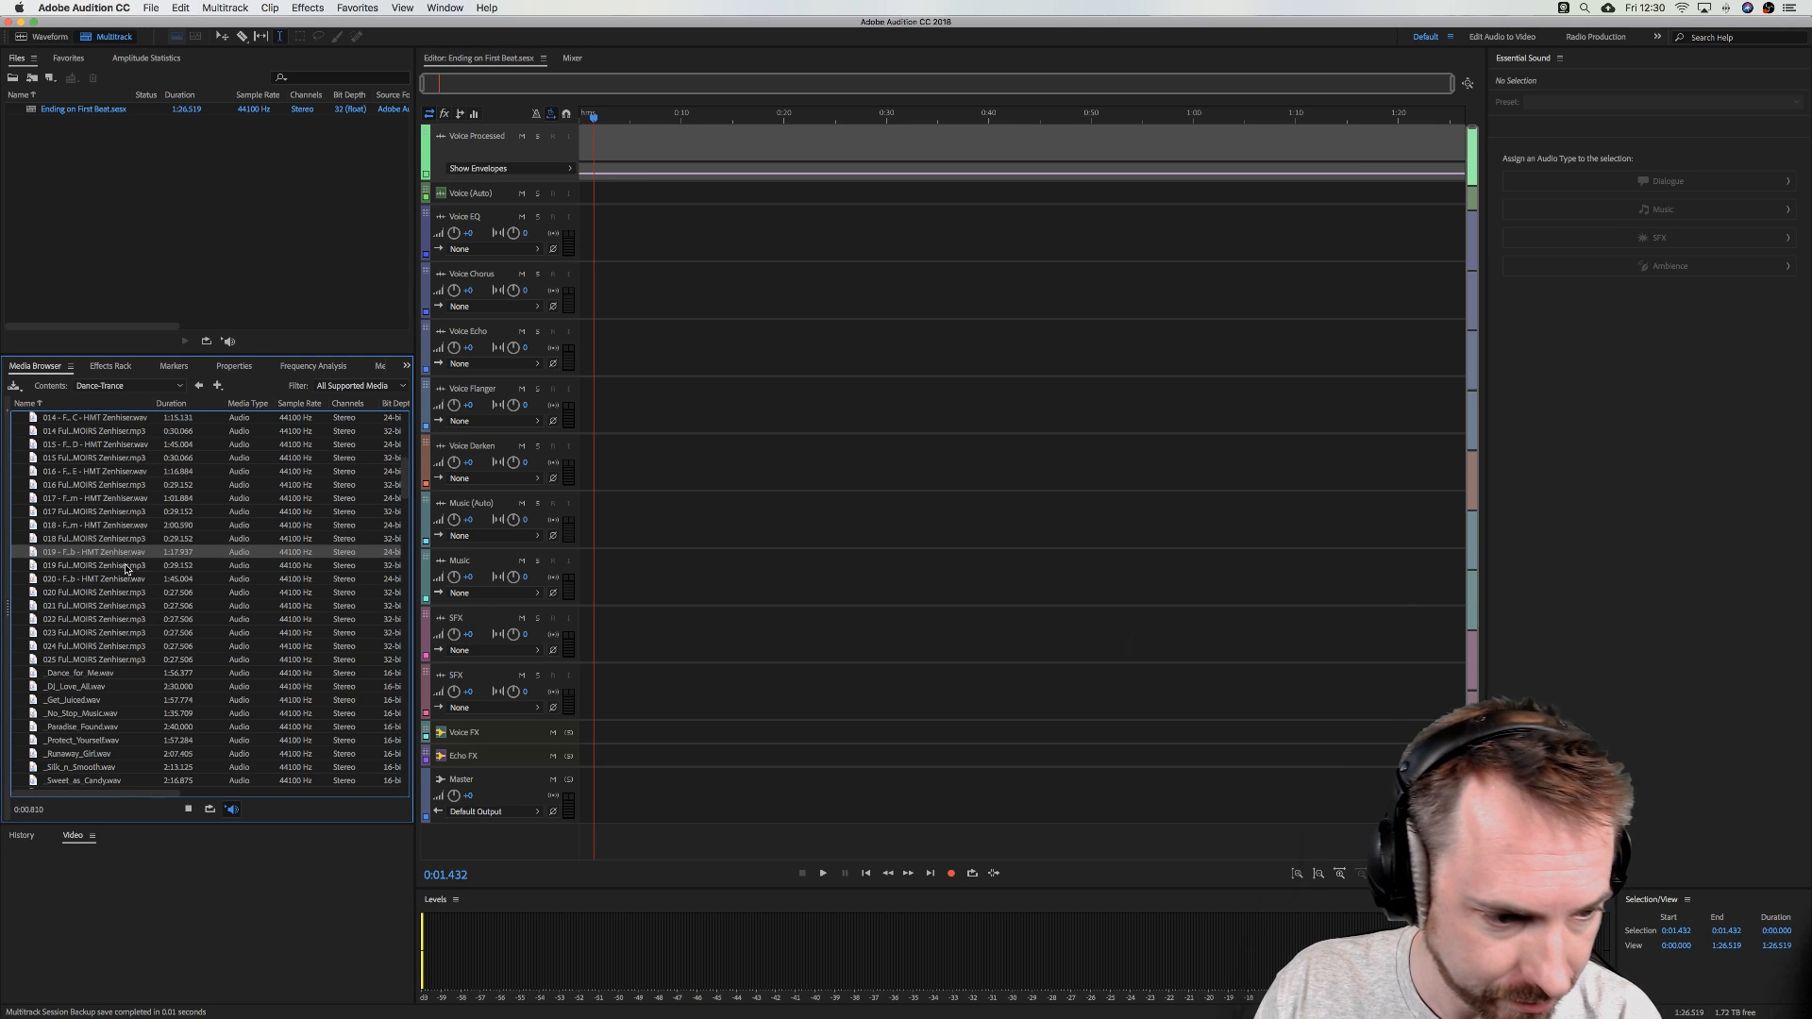
pyautogui.click(123, 580)
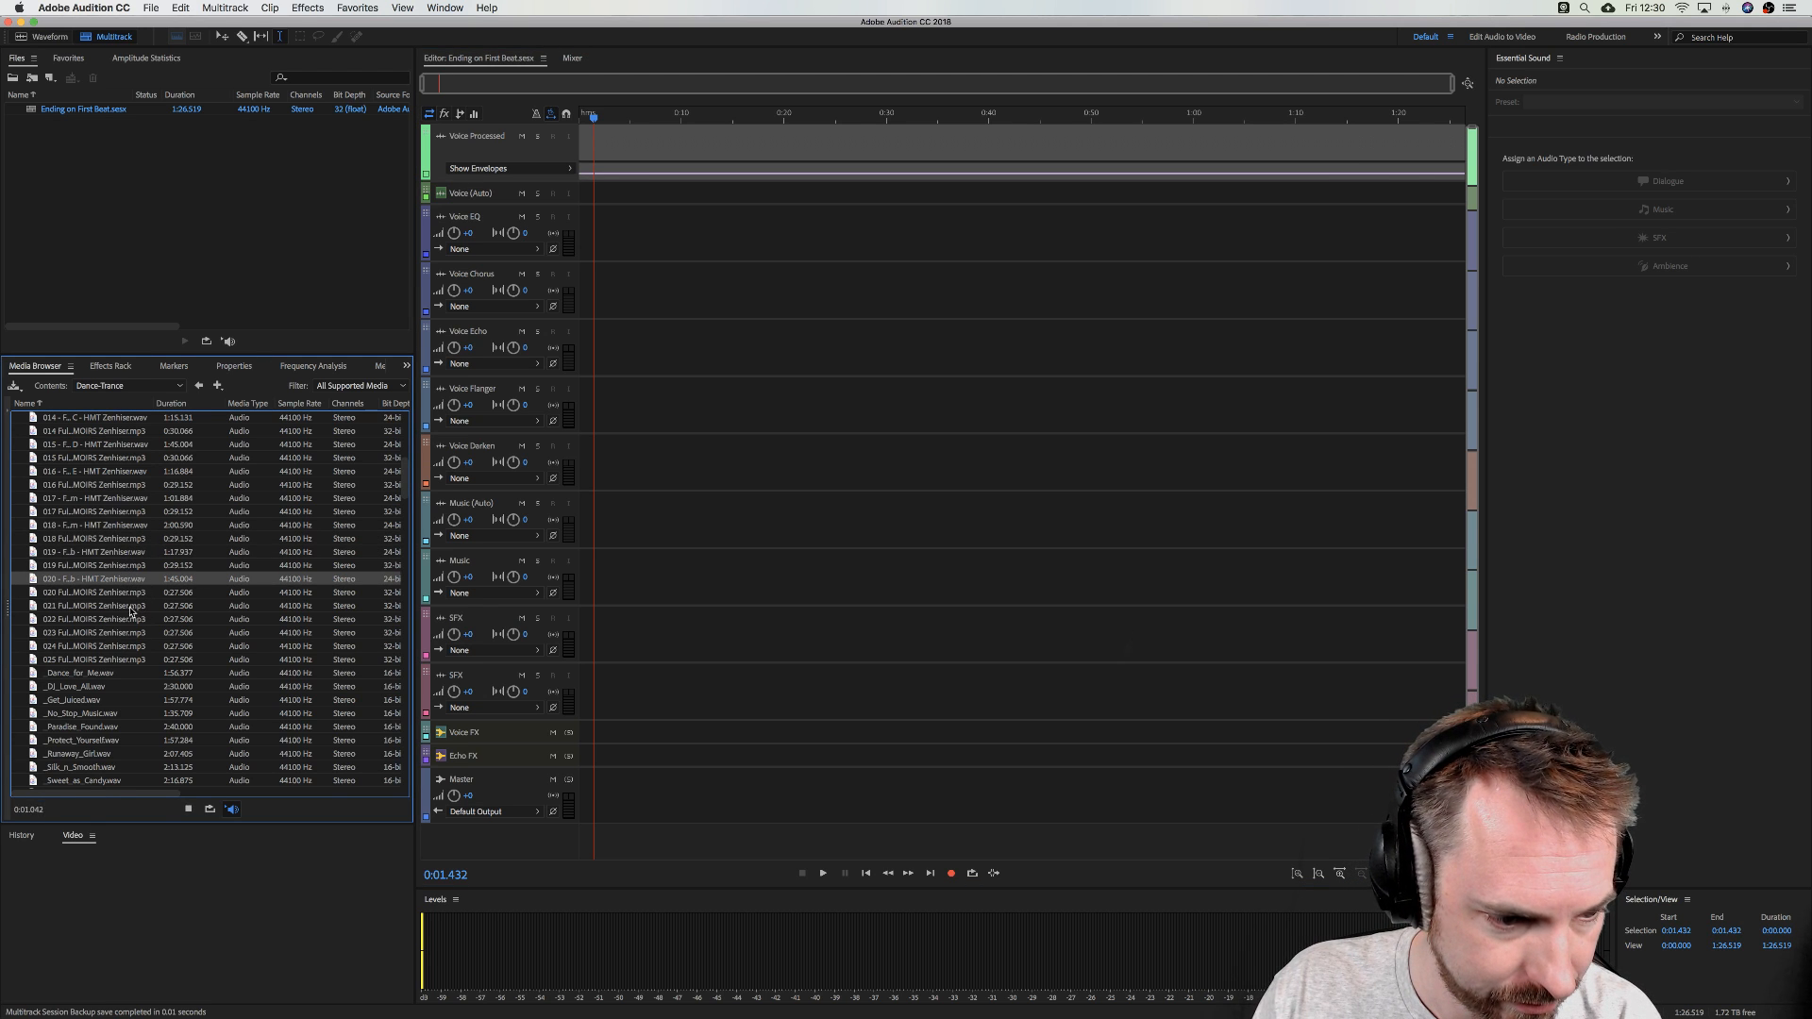
pyautogui.click(118, 512)
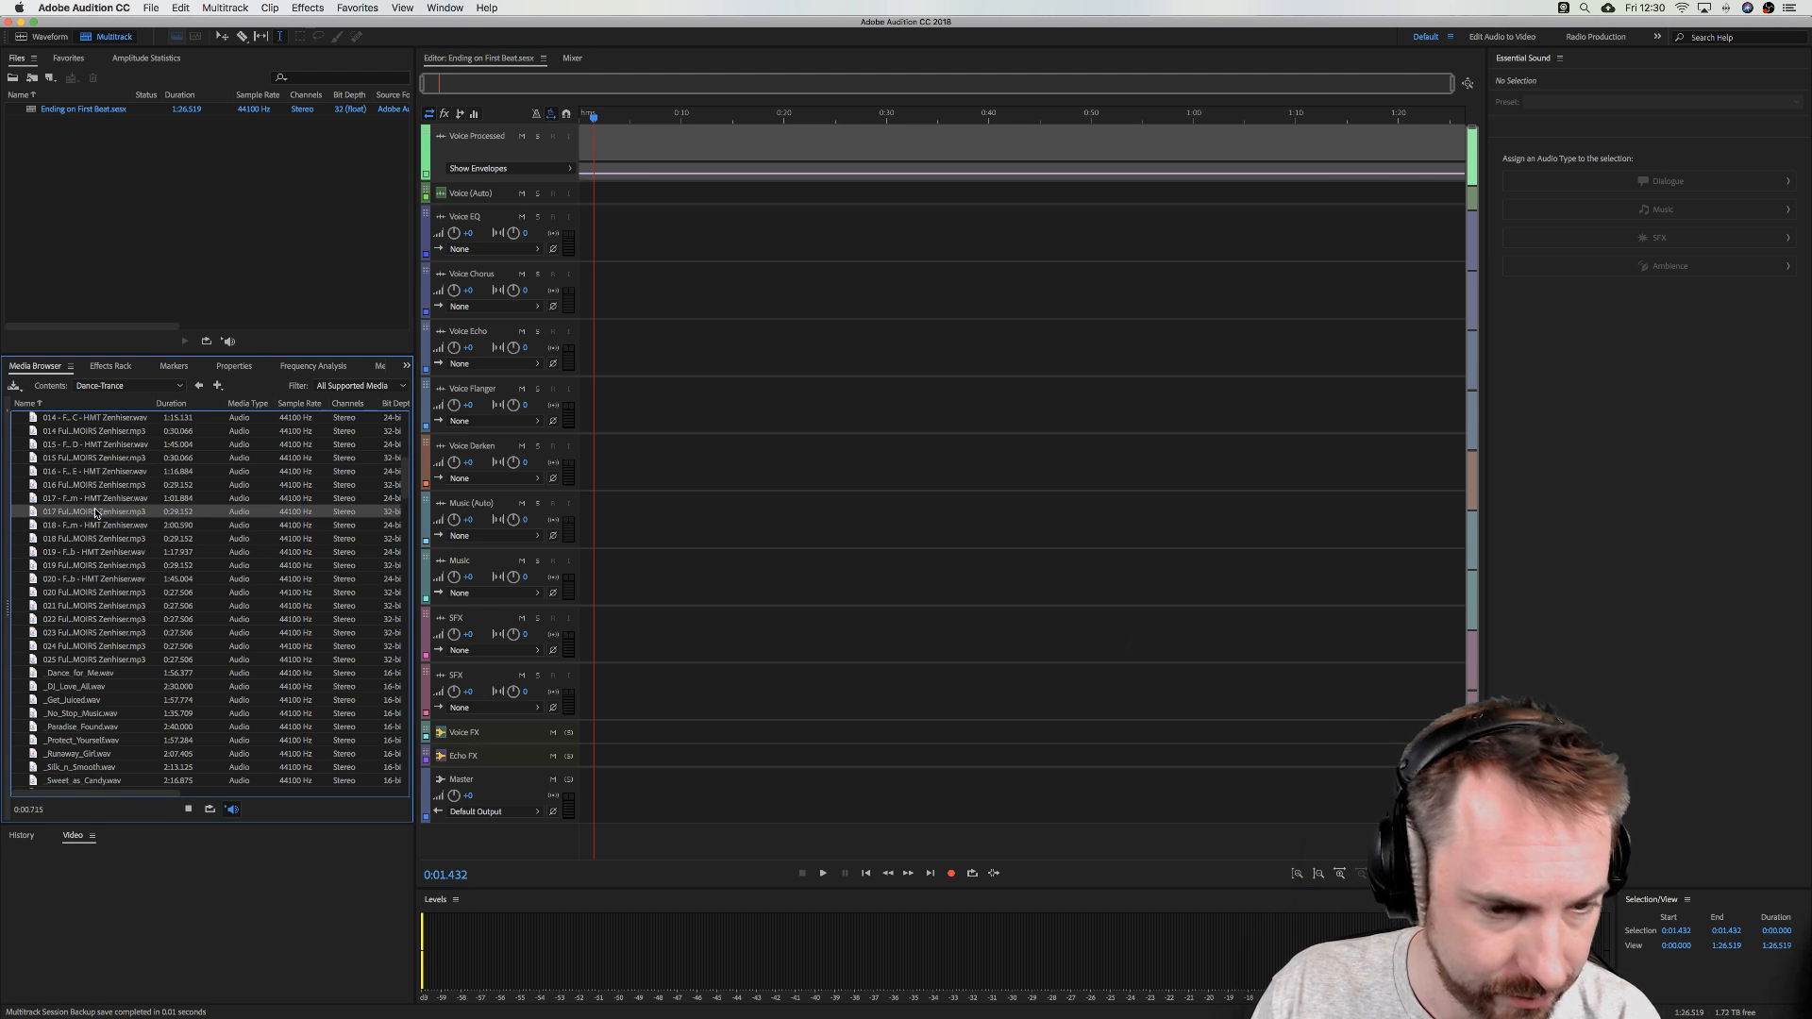
pyautogui.moveTo(96, 513); pyautogui.dragTo(566, 519)
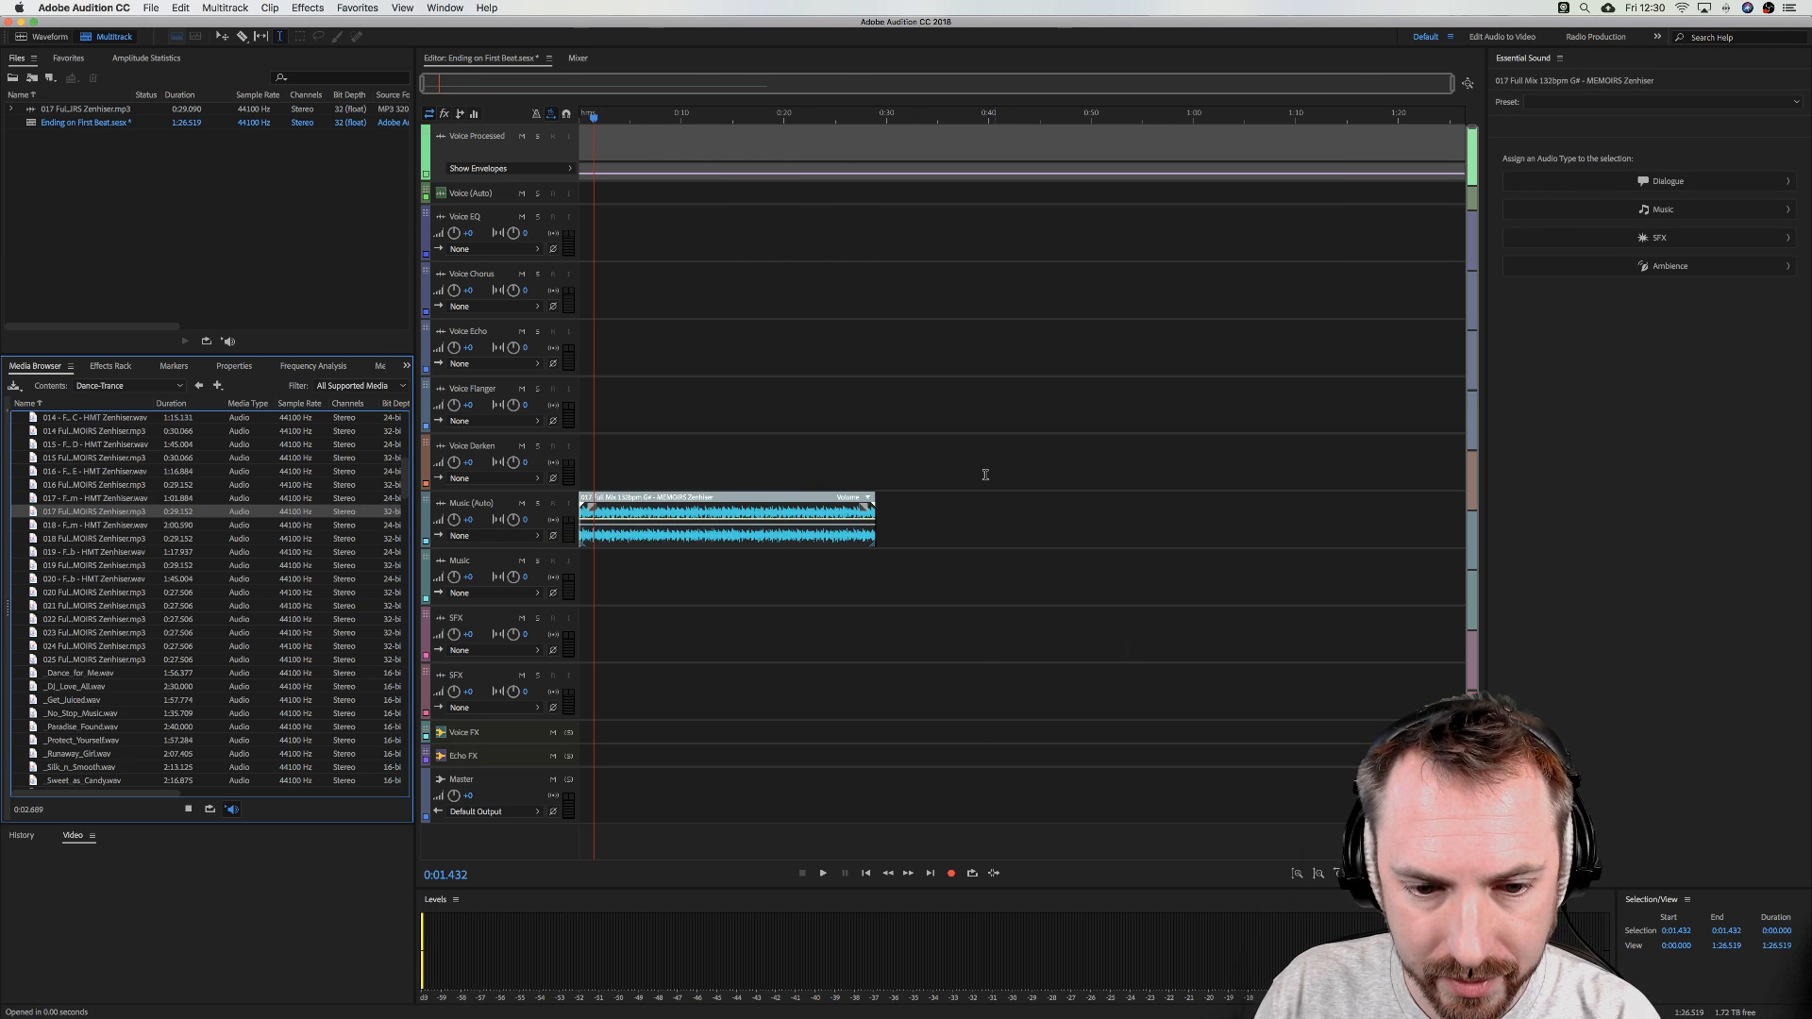
# - Play the final seconds of the music clip from about 0:27.9 to hear how it ends
pyautogui.click(982, 474)
pyautogui.click(865, 464)
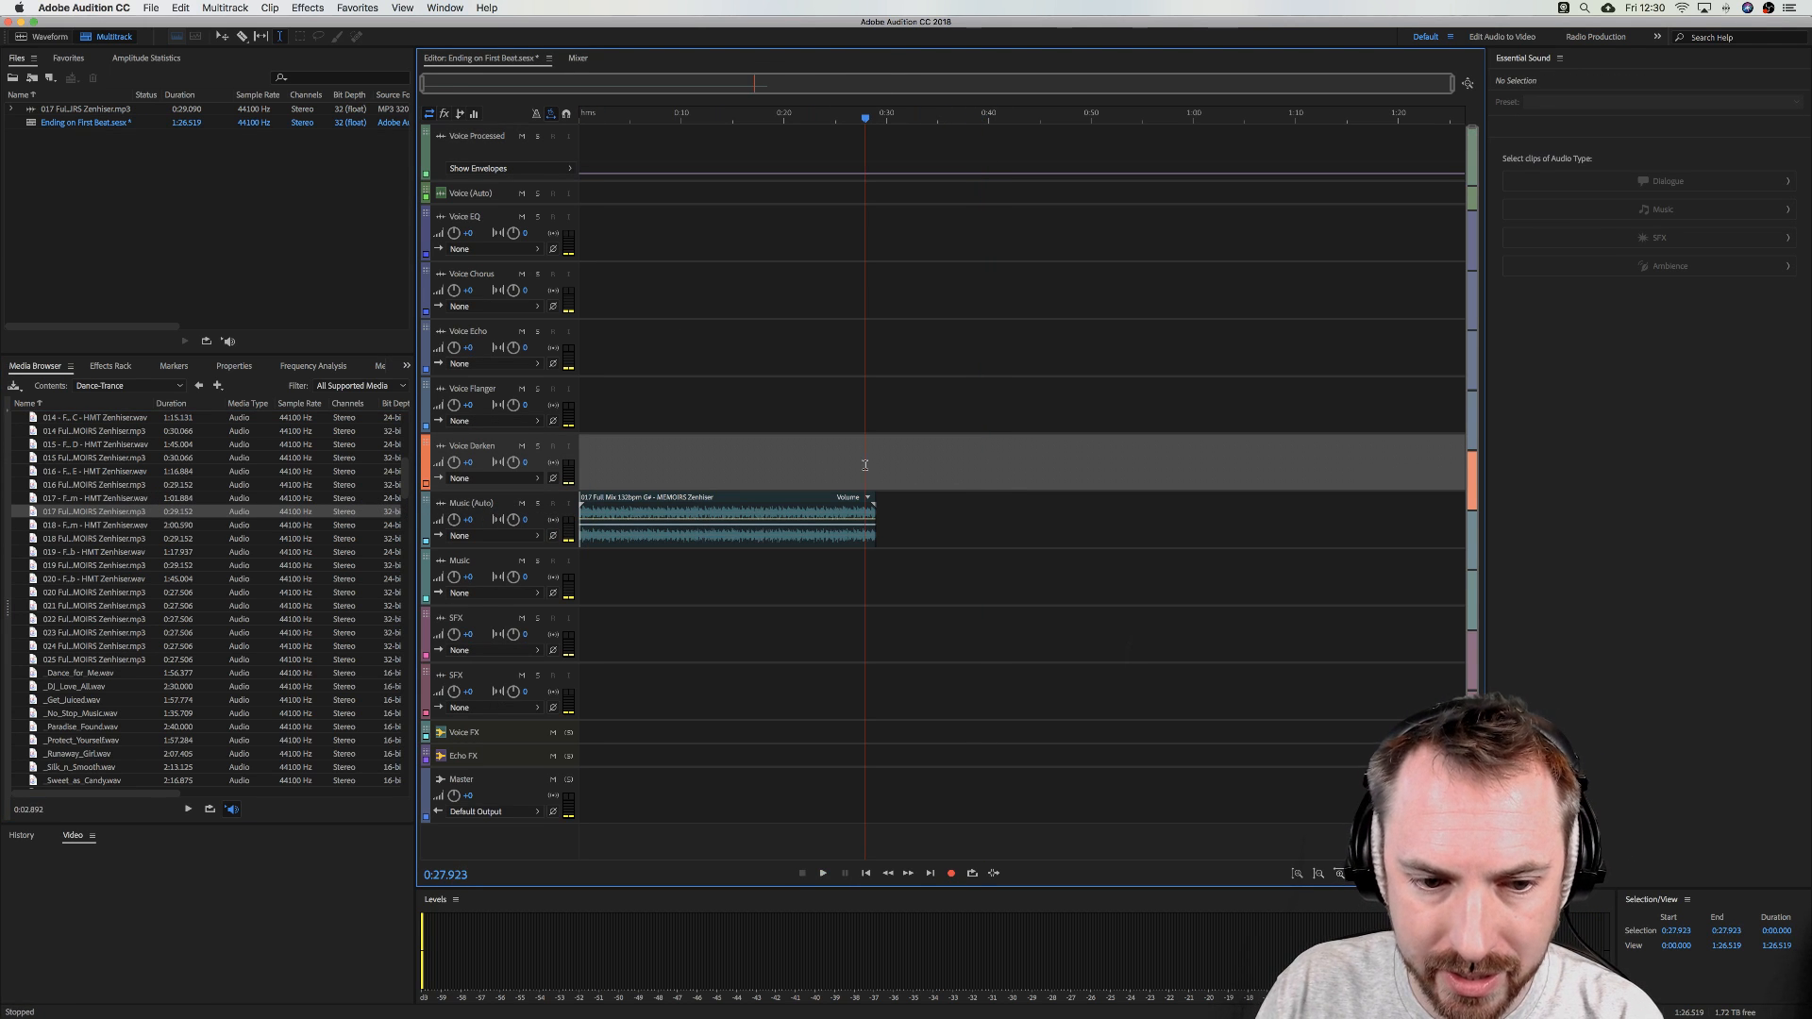
pyautogui.press('space')
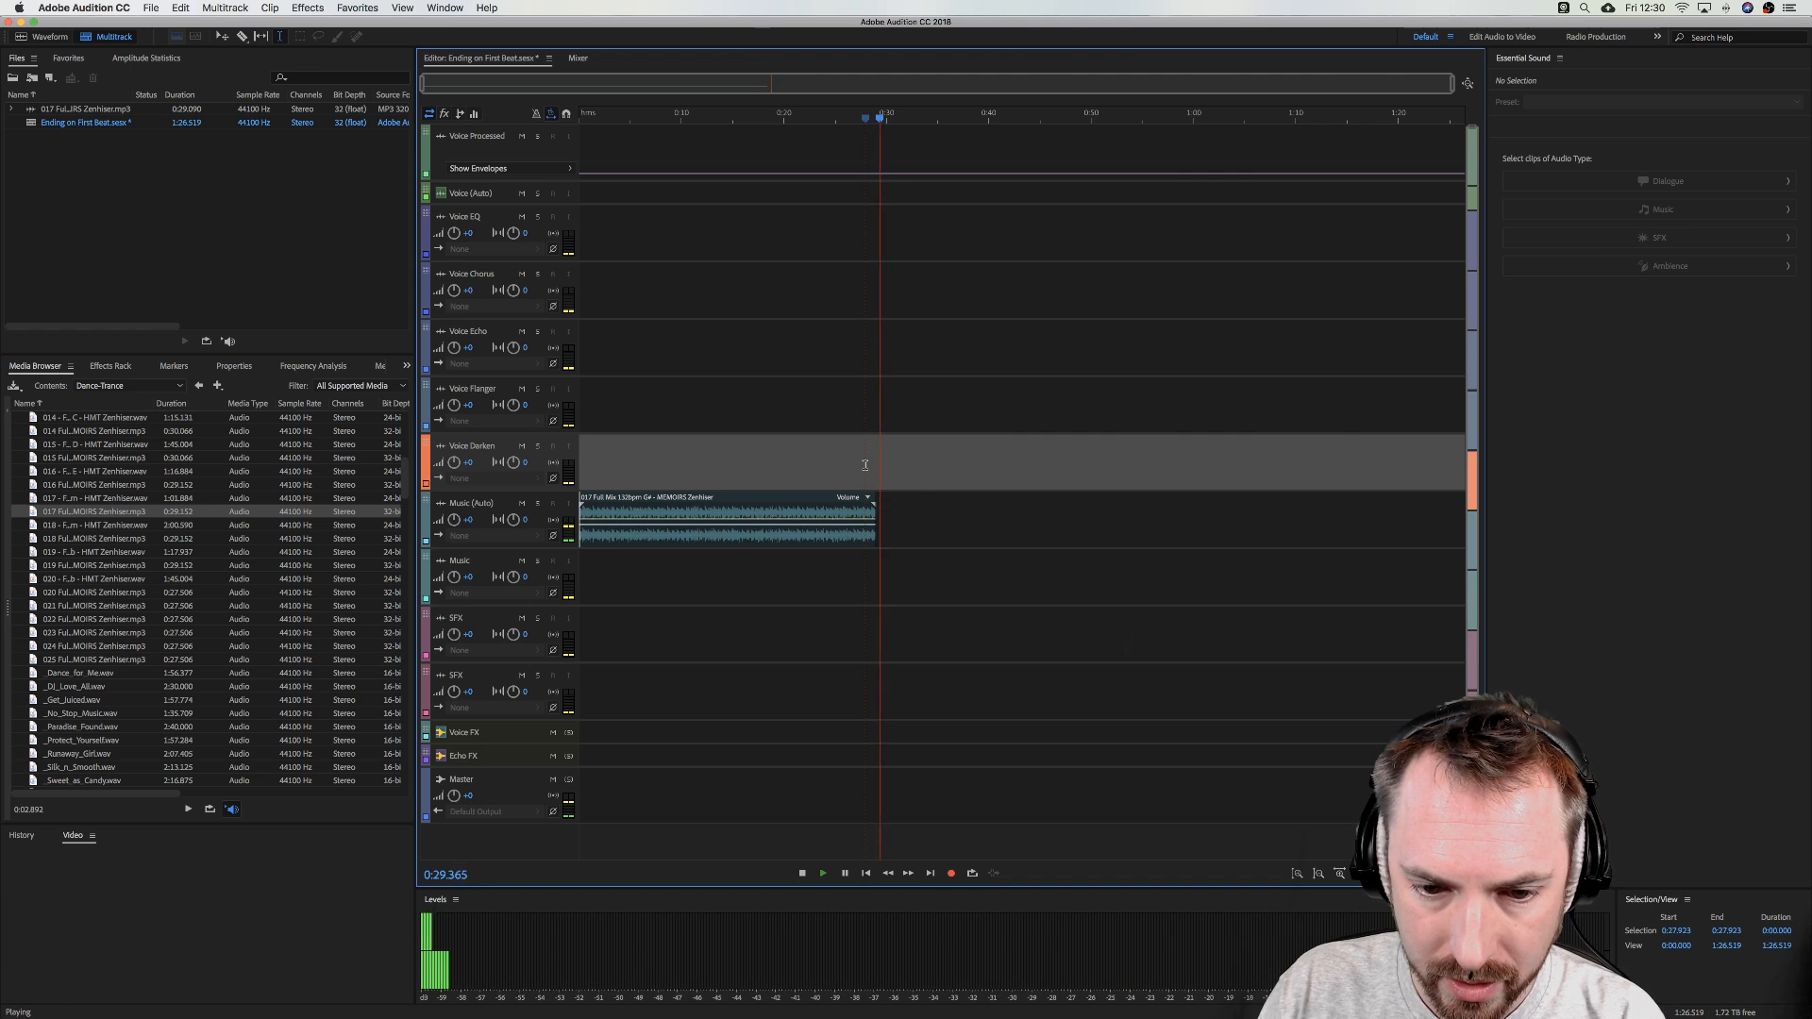
# - Play the music from the start of the session, with its opening seconds enlarged in the timeline
pyautogui.moveTo(609, 117); pyautogui.dragTo(580, 116)
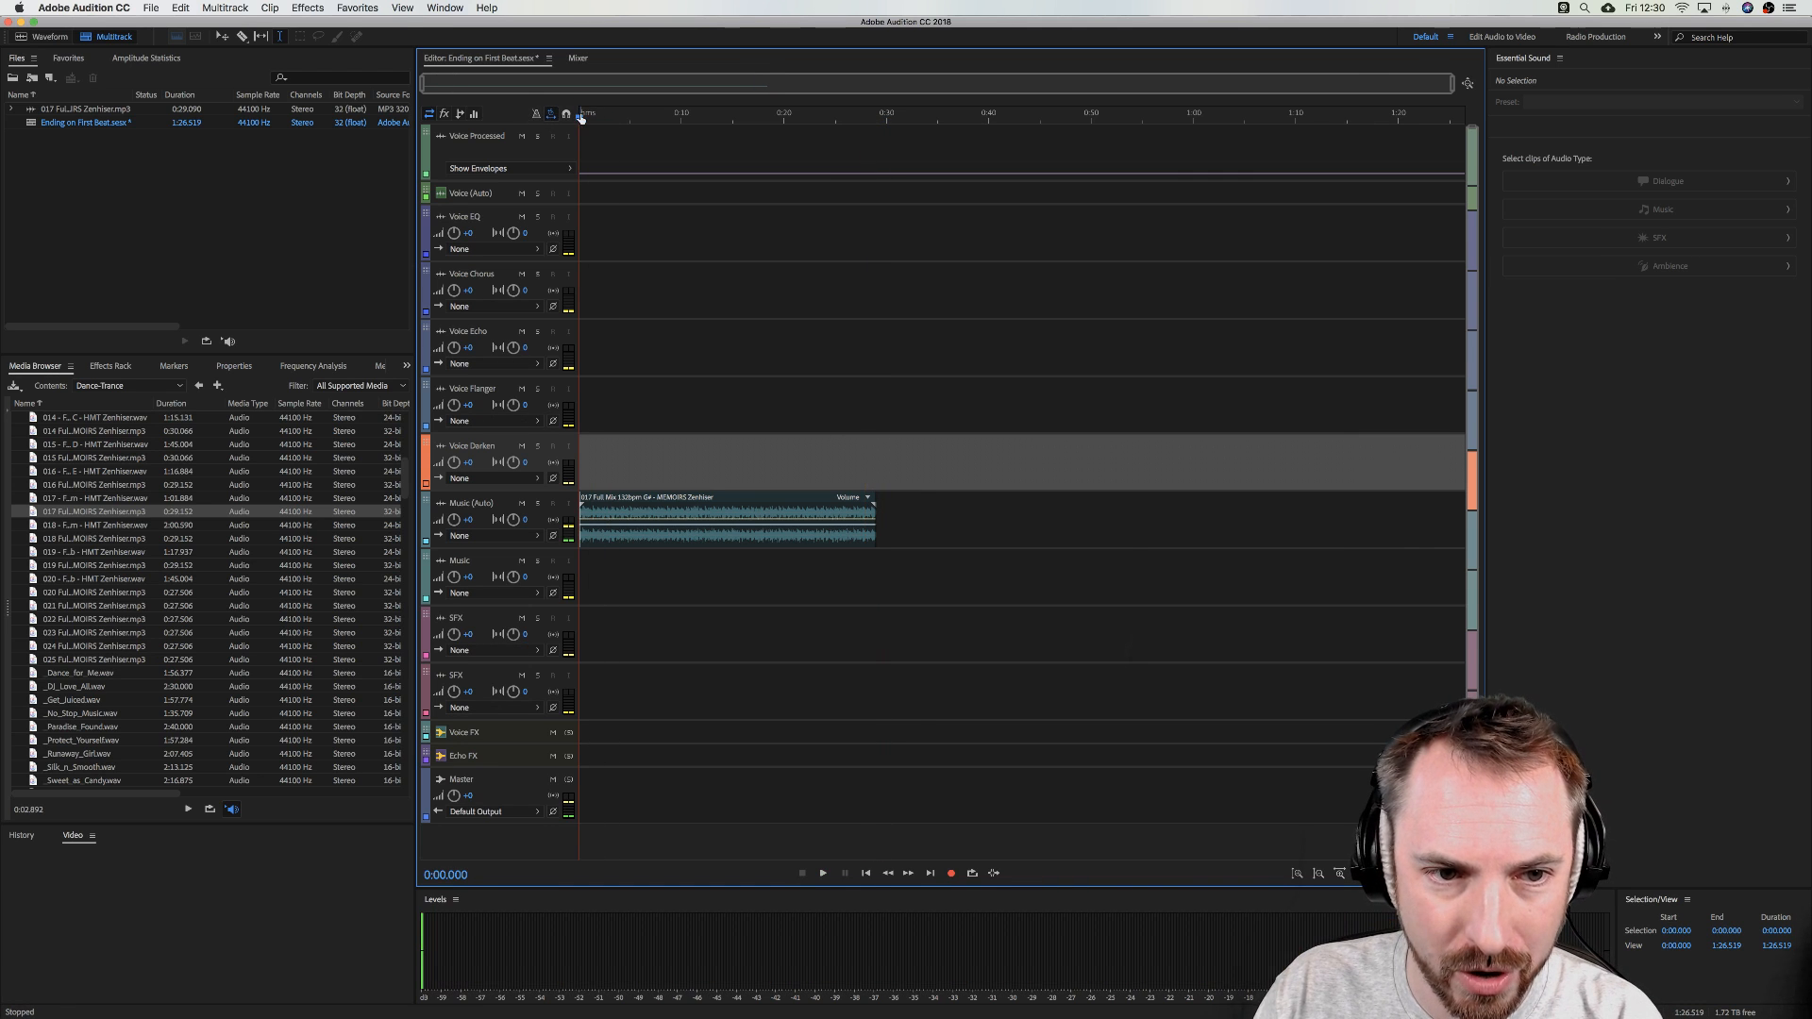
pyautogui.scroll(5, 580, 117)
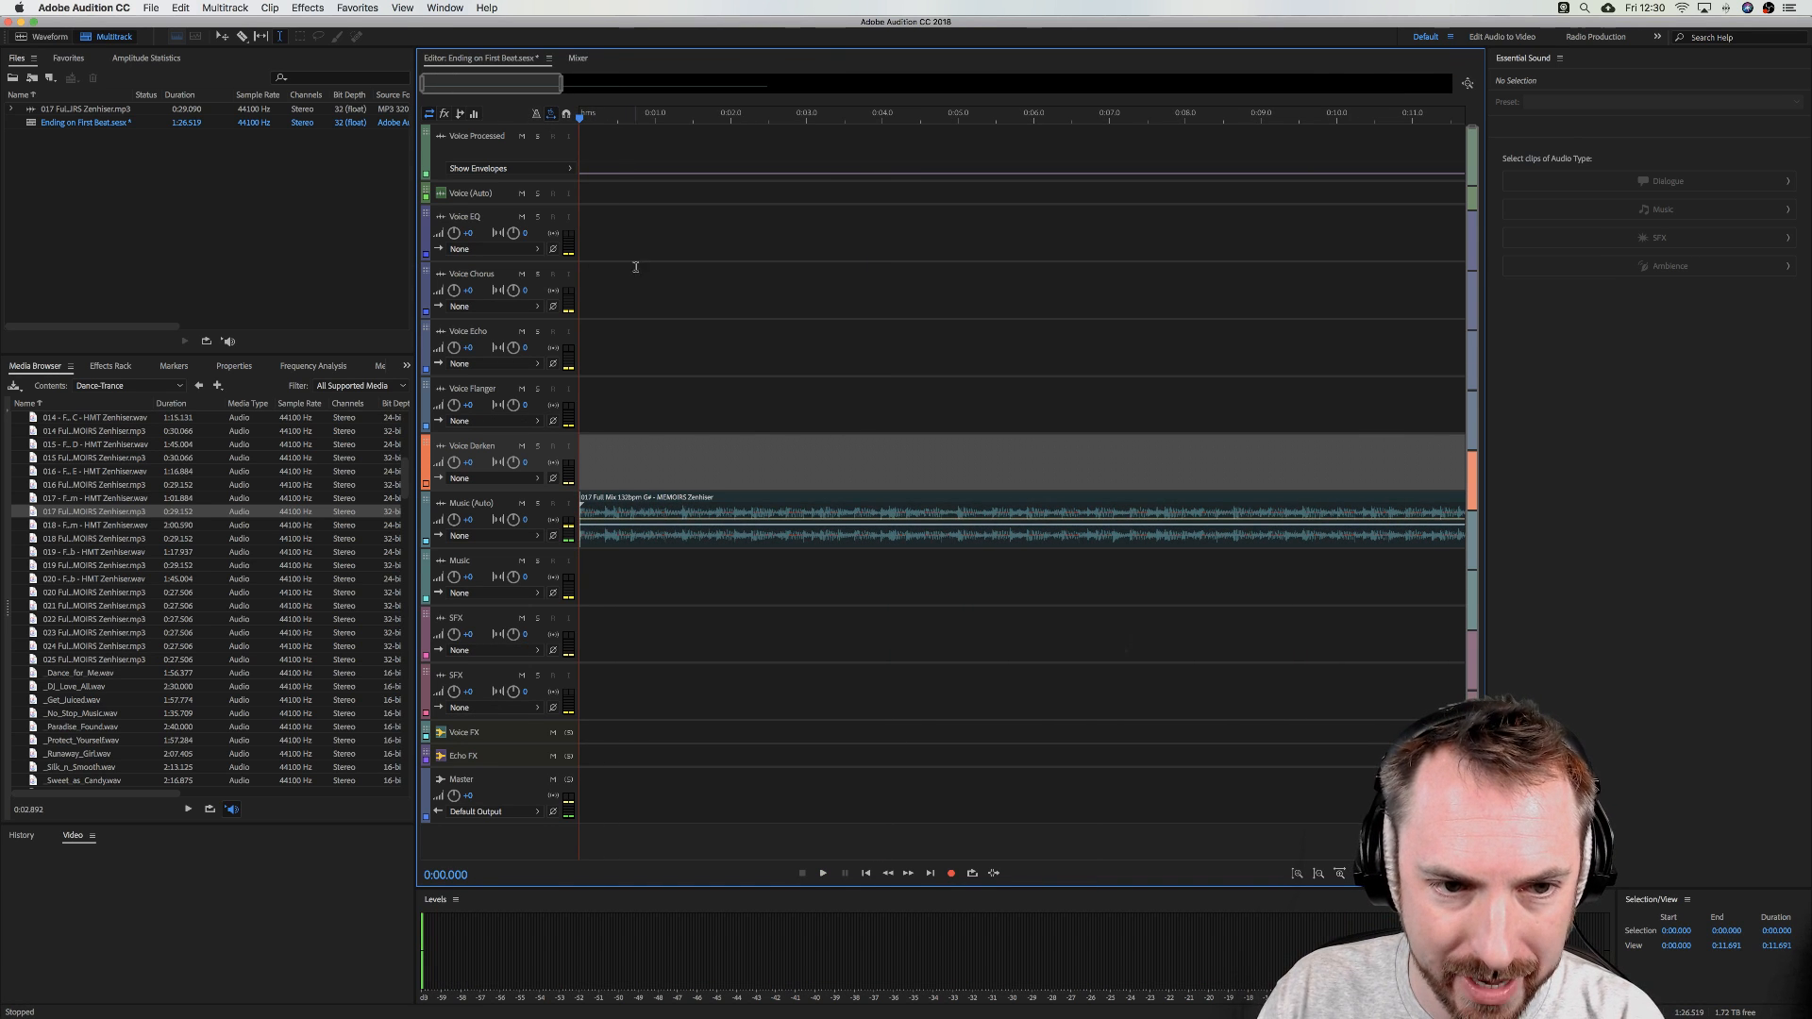
pyautogui.press('space')
pyautogui.press('space')
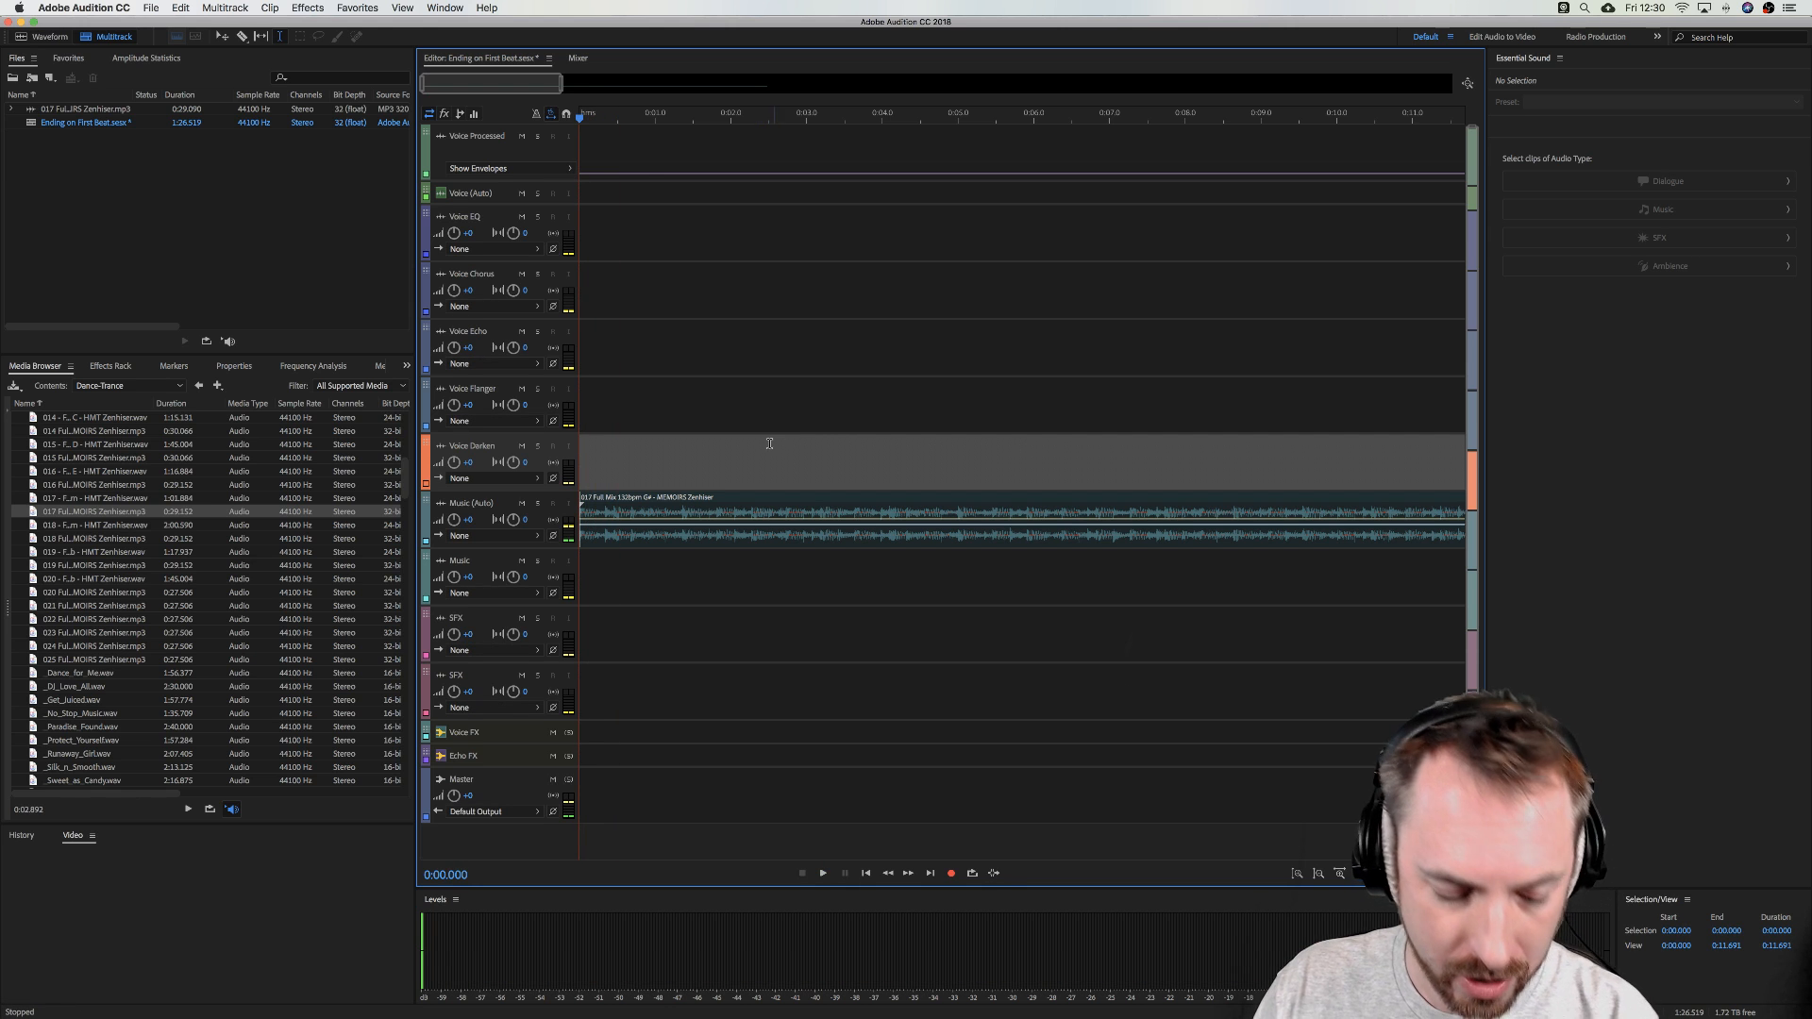
pyautogui.press('space')
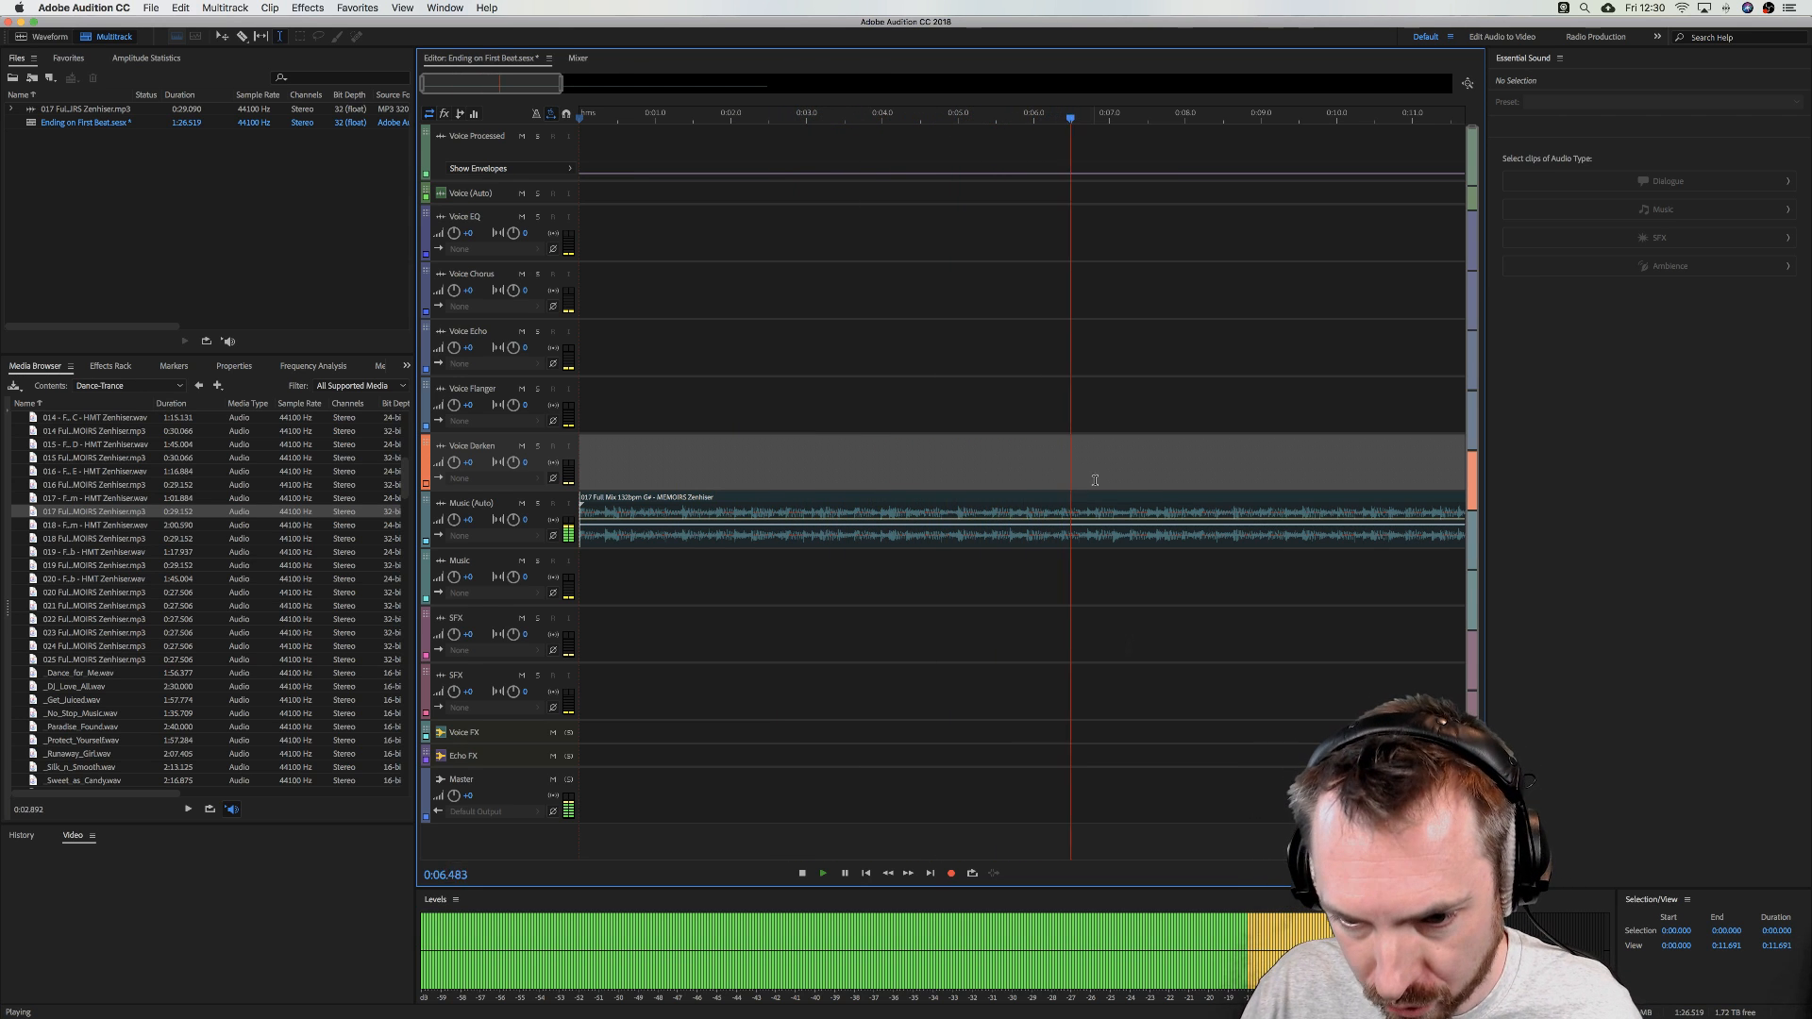
# - Replay the music repeatedly from about 0:07.25 to locate the first beat to end on
pyautogui.click(1132, 484)
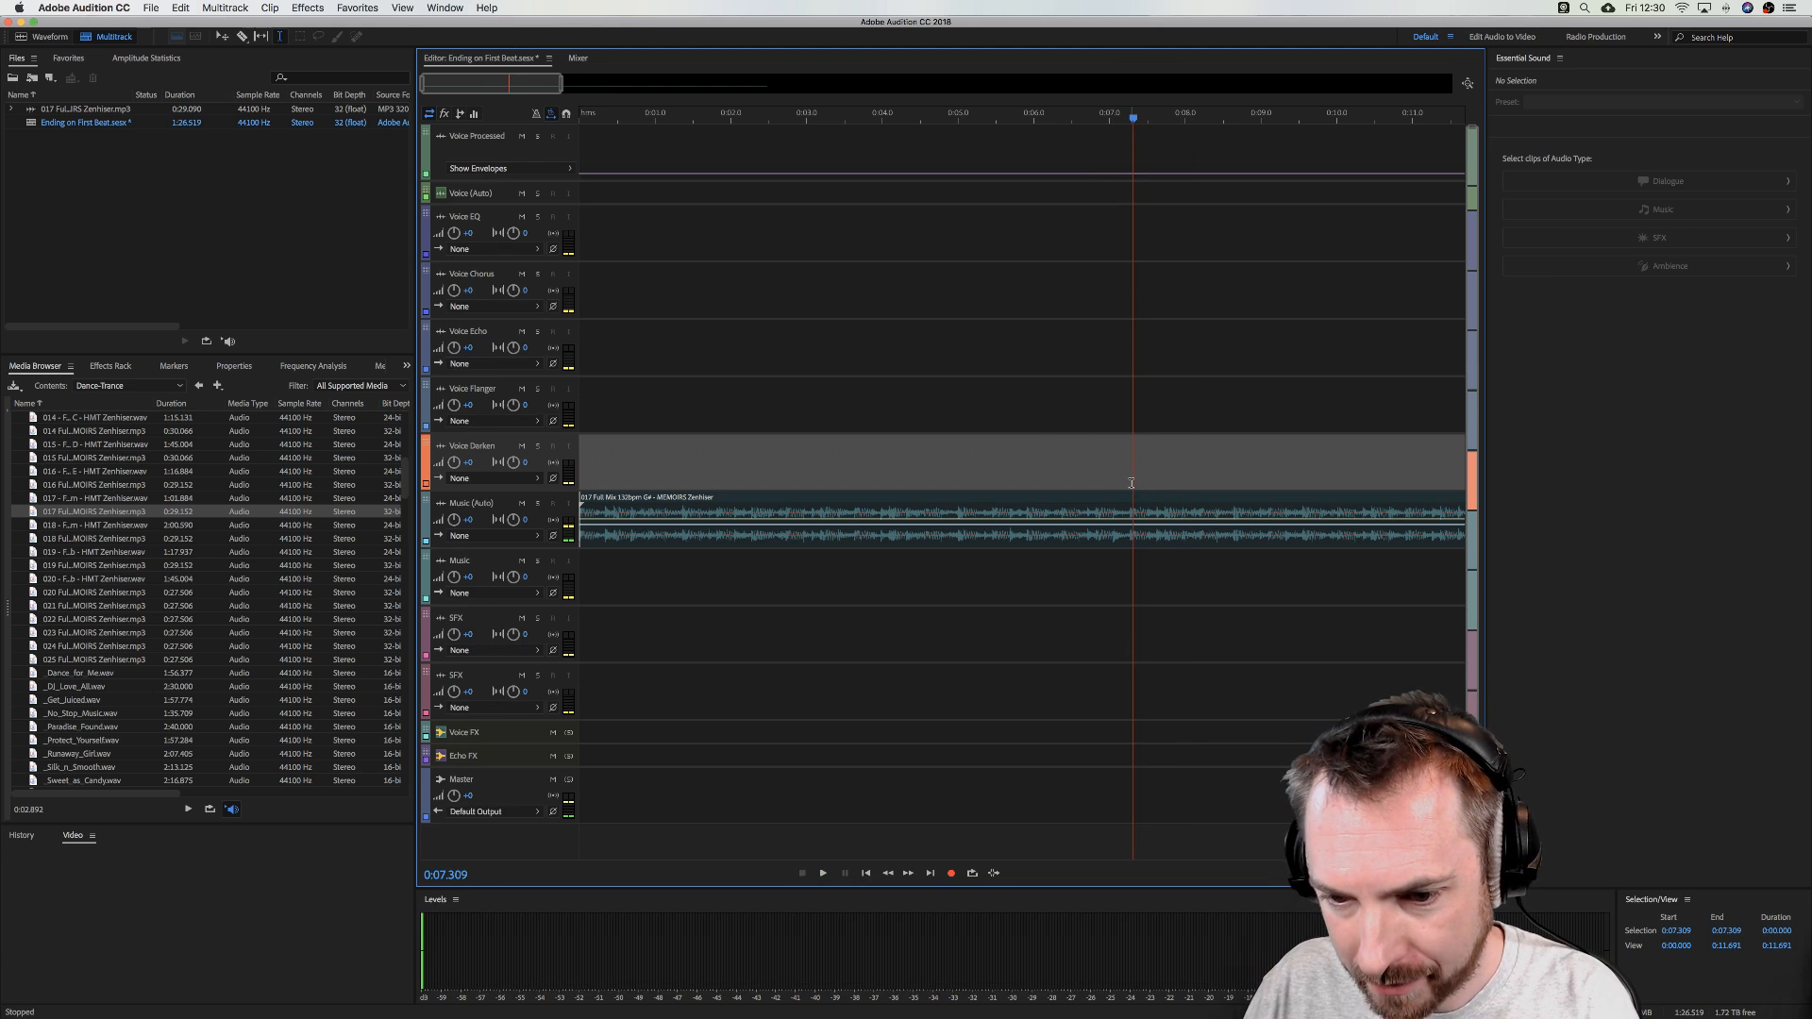
pyautogui.press('space')
pyautogui.click(1130, 482)
pyautogui.press('space')
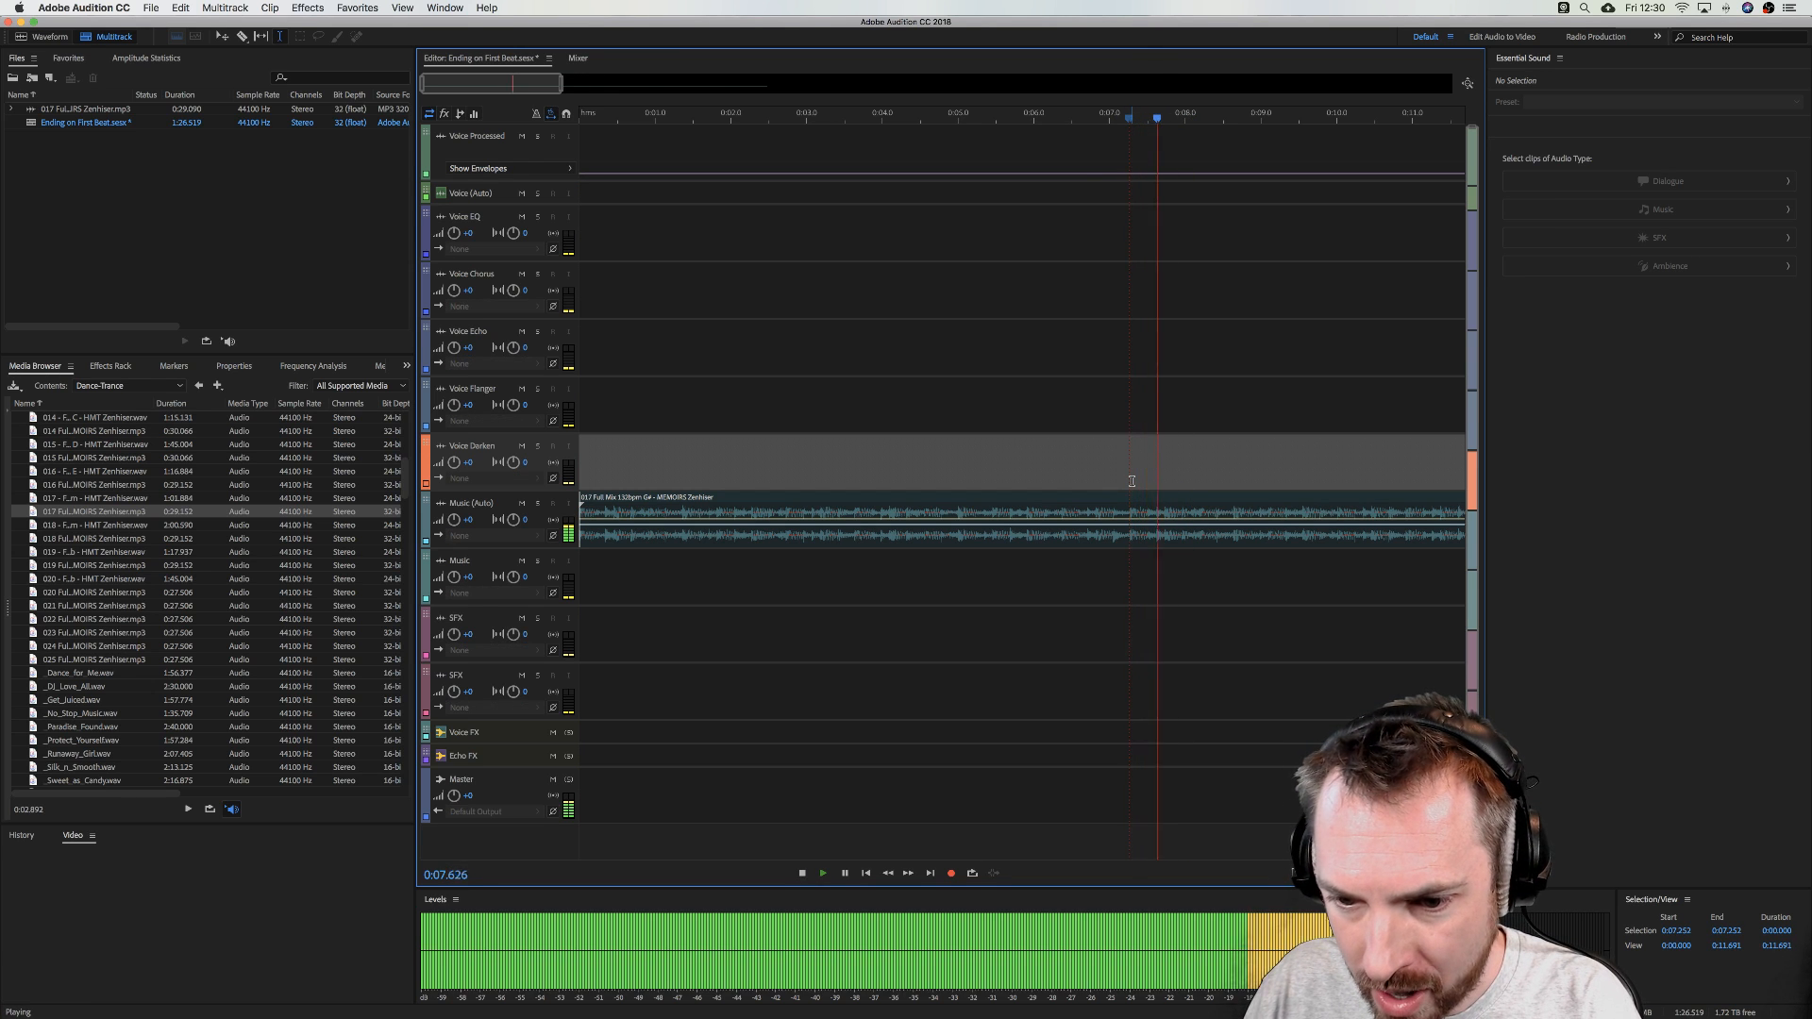
pyautogui.press('space')
pyautogui.press('space')
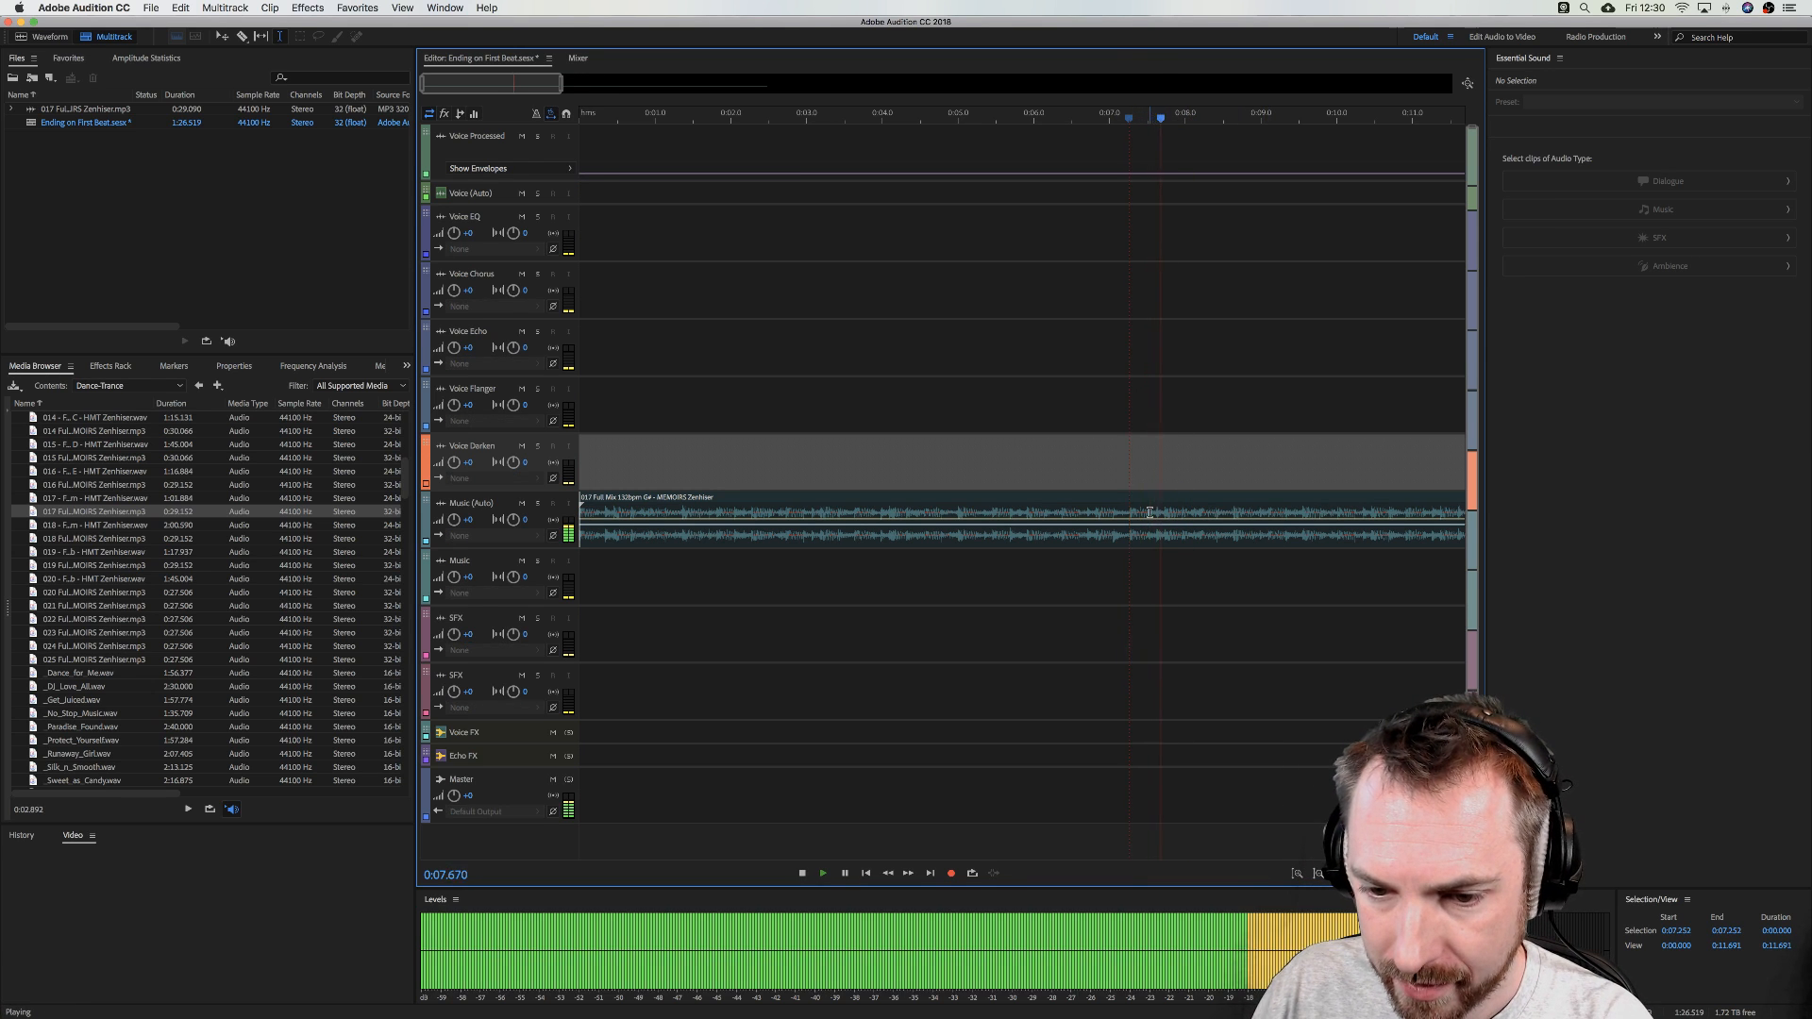
pyautogui.press('space')
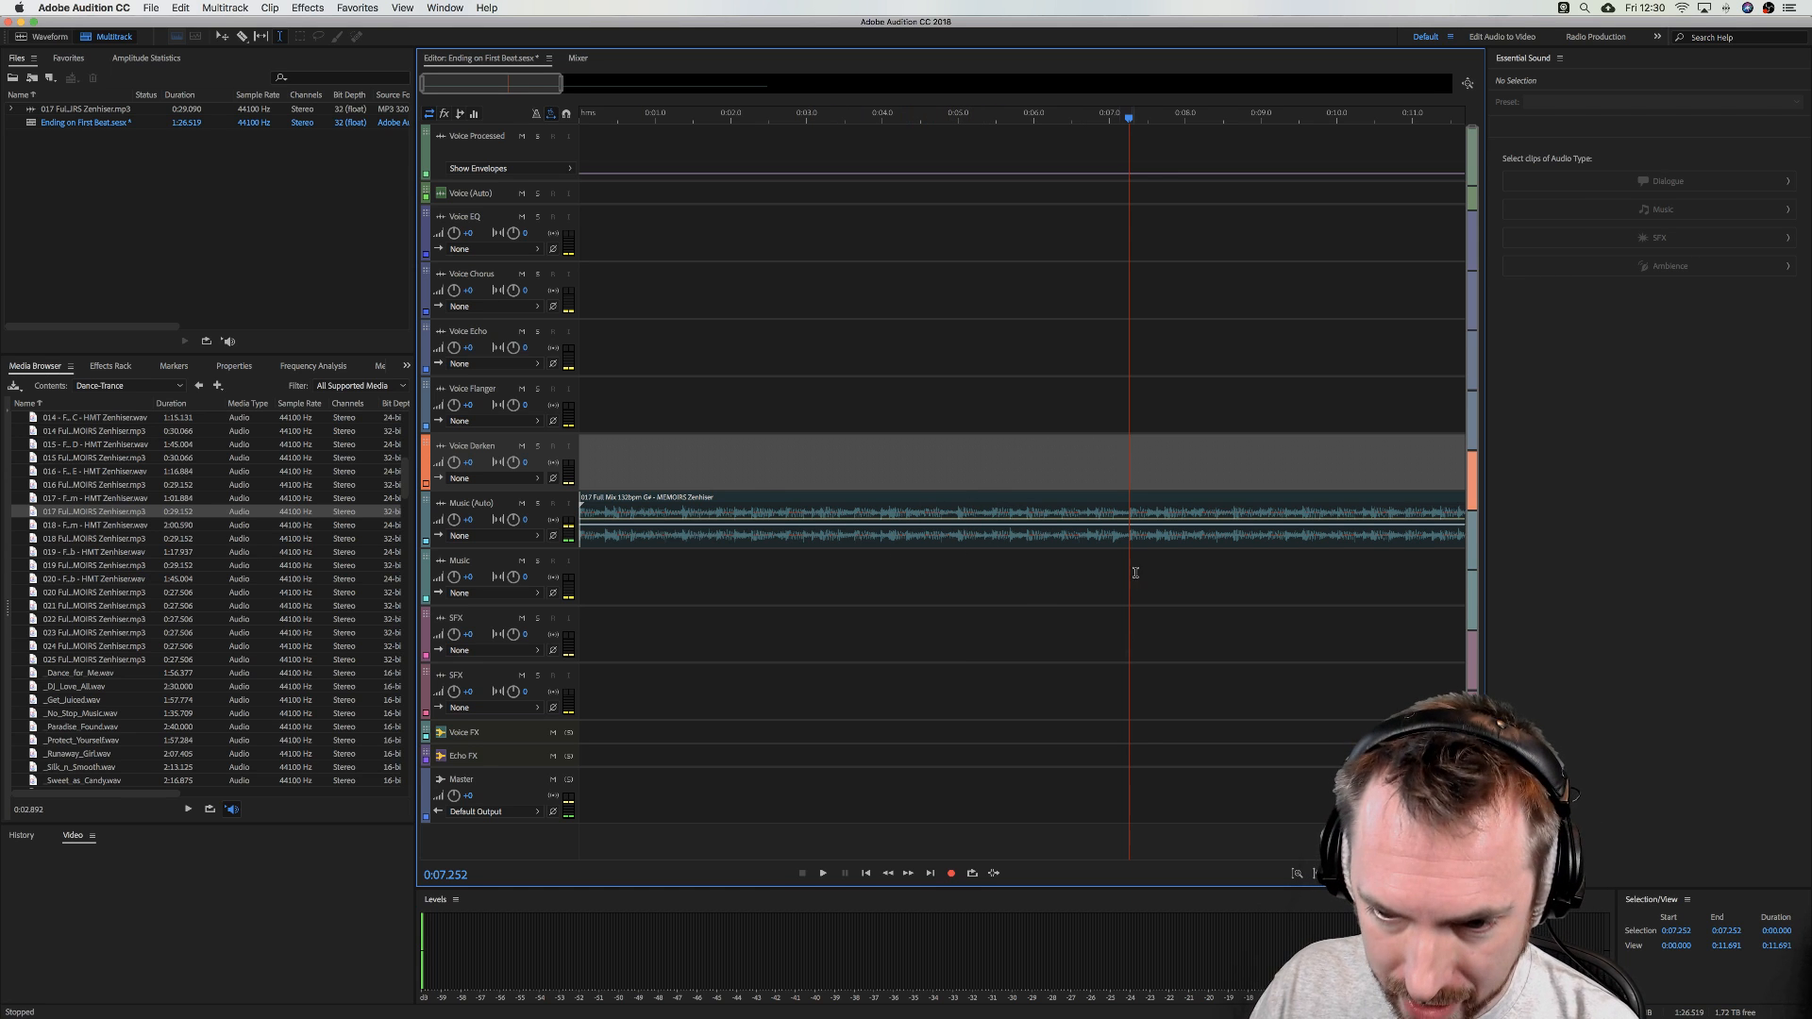
pyautogui.press('space')
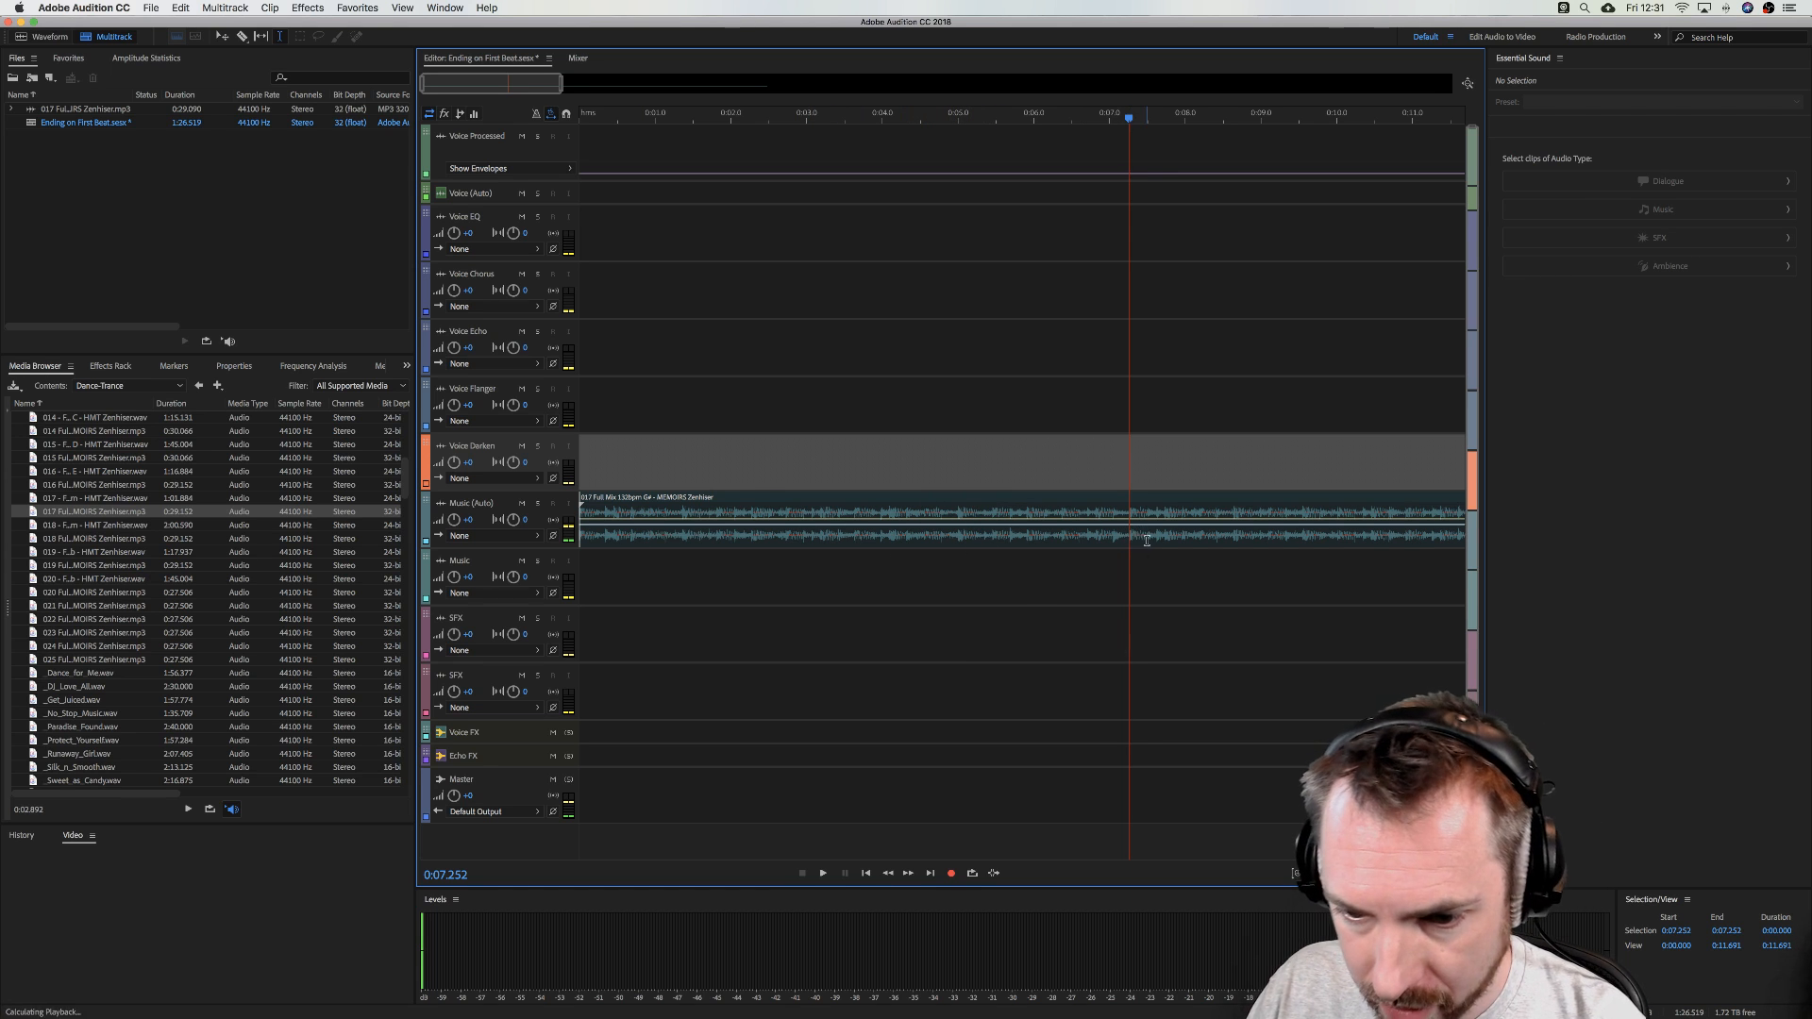
pyautogui.press('space')
pyautogui.press('space')
pyautogui.press('space')
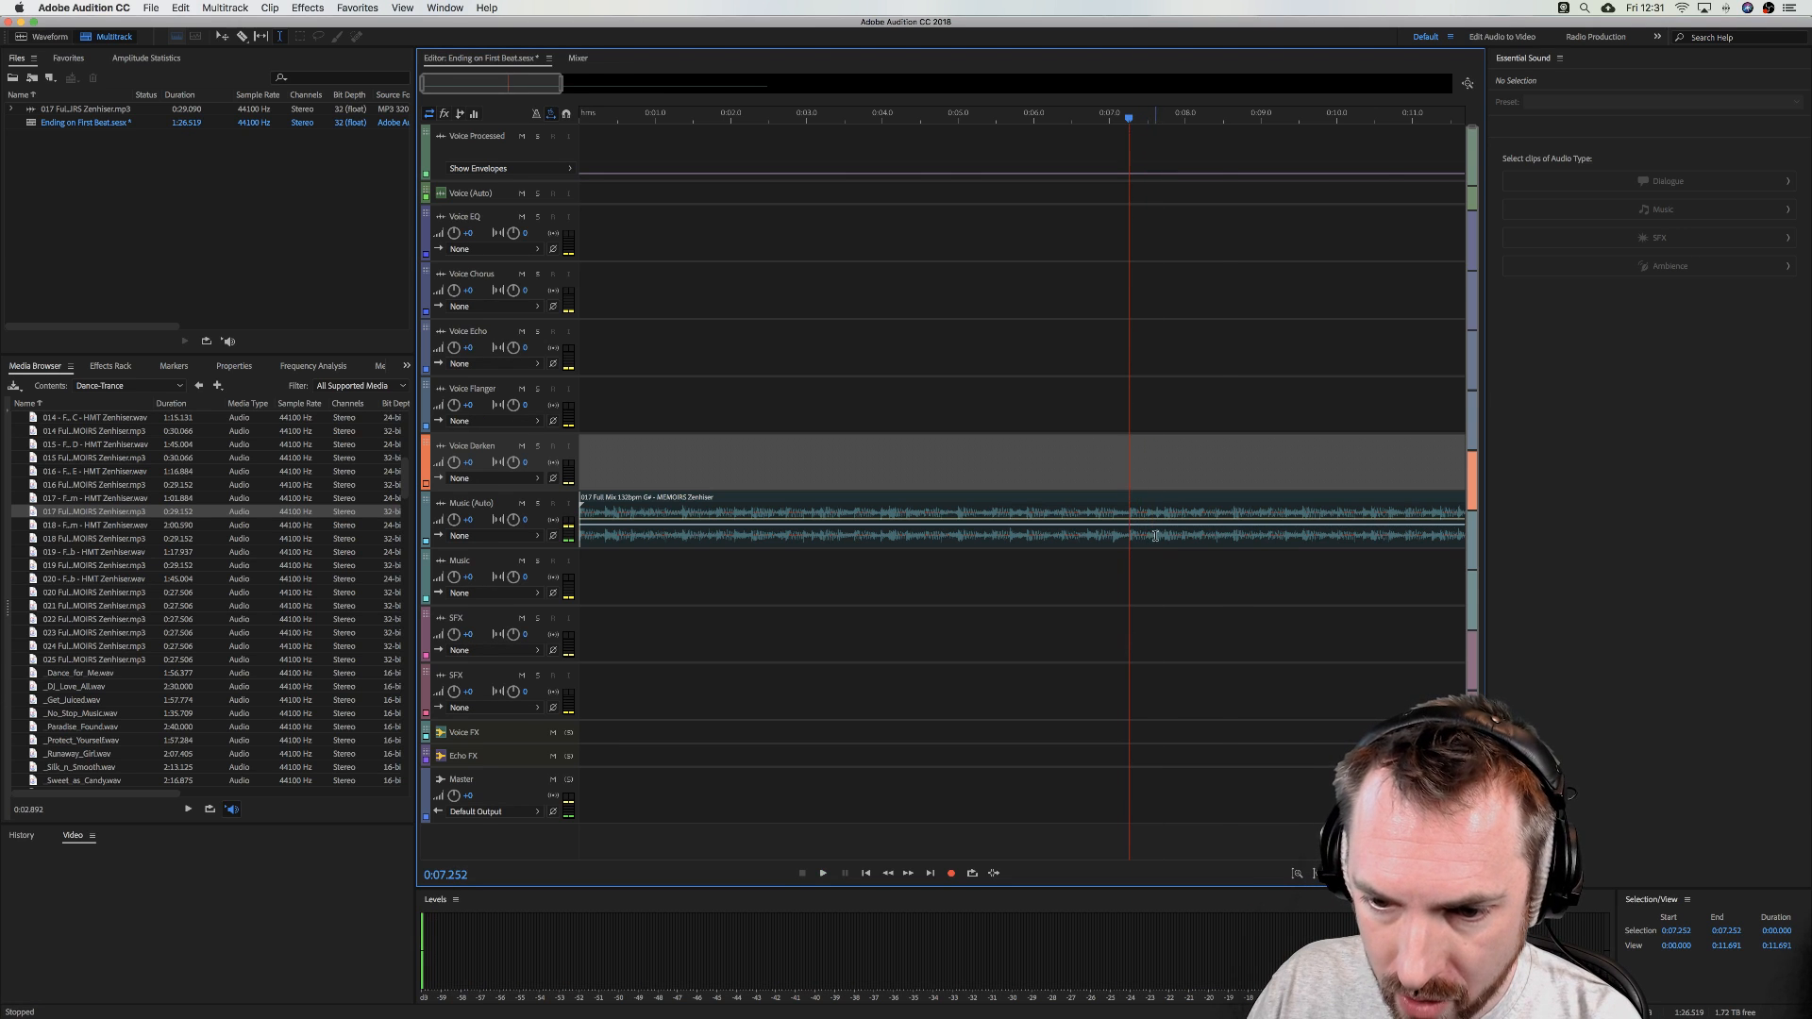
# - Delete everything in the music clip after about 0:07.6
pyautogui.moveTo(1155, 536); pyautogui.dragTo(1225, 606)
pyautogui.press('Delete')
pyautogui.click(1274, 574)
pyautogui.click(1252, 530)
pyautogui.press('Delete')
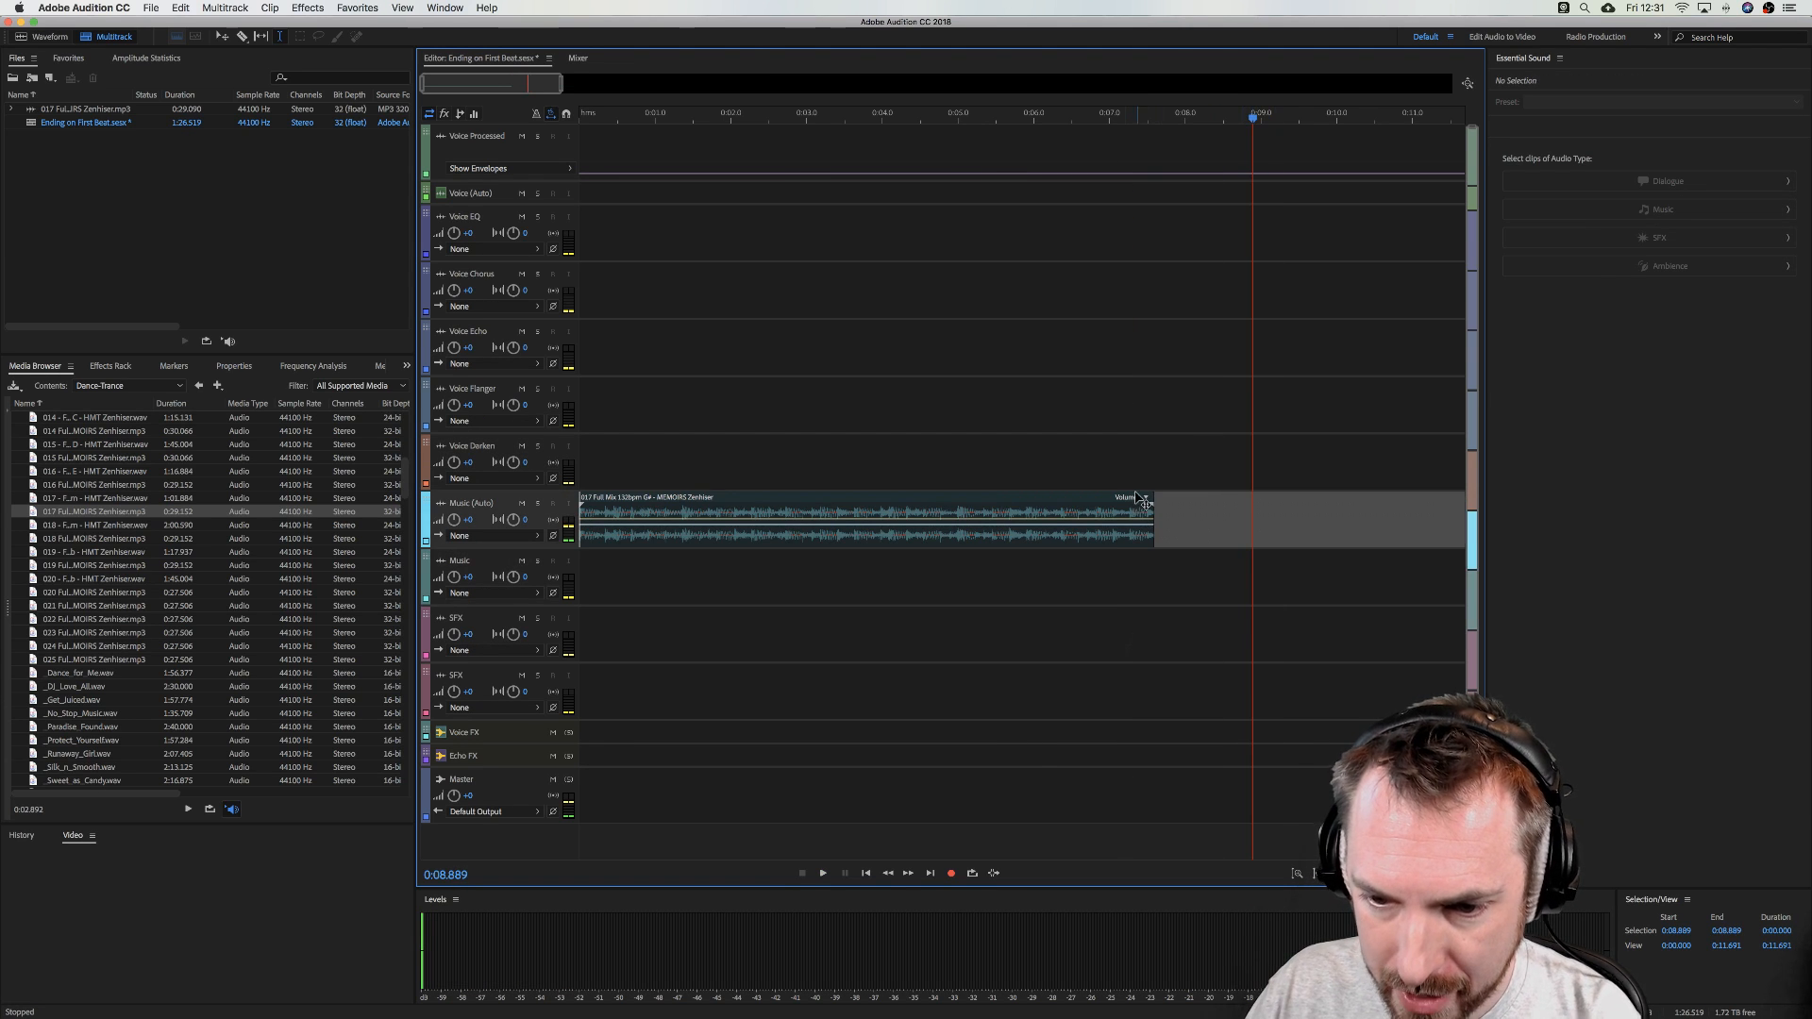
# - Check the remaining final beat and trim the music clip's end back to about 0:07.5
pyautogui.click(1114, 464)
pyautogui.press('space')
pyautogui.press('space')
pyautogui.scroll(1, 1132, 120)
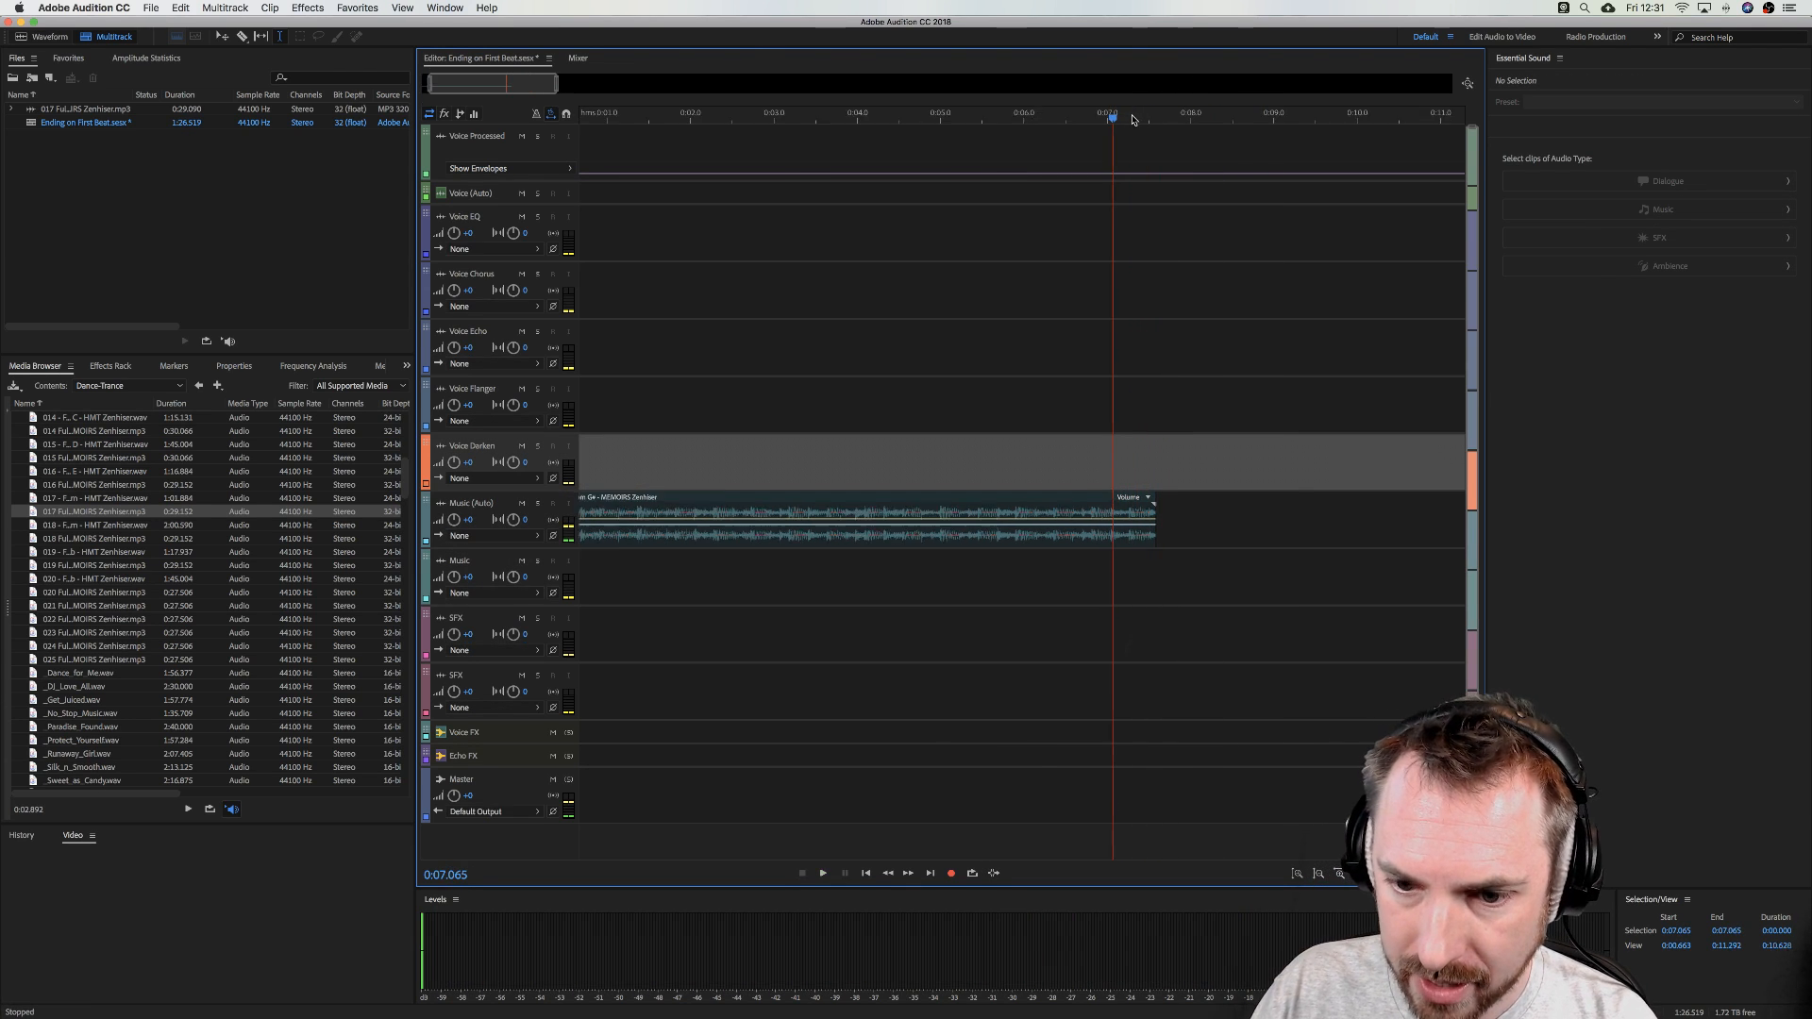
pyautogui.scroll(3, 1133, 120)
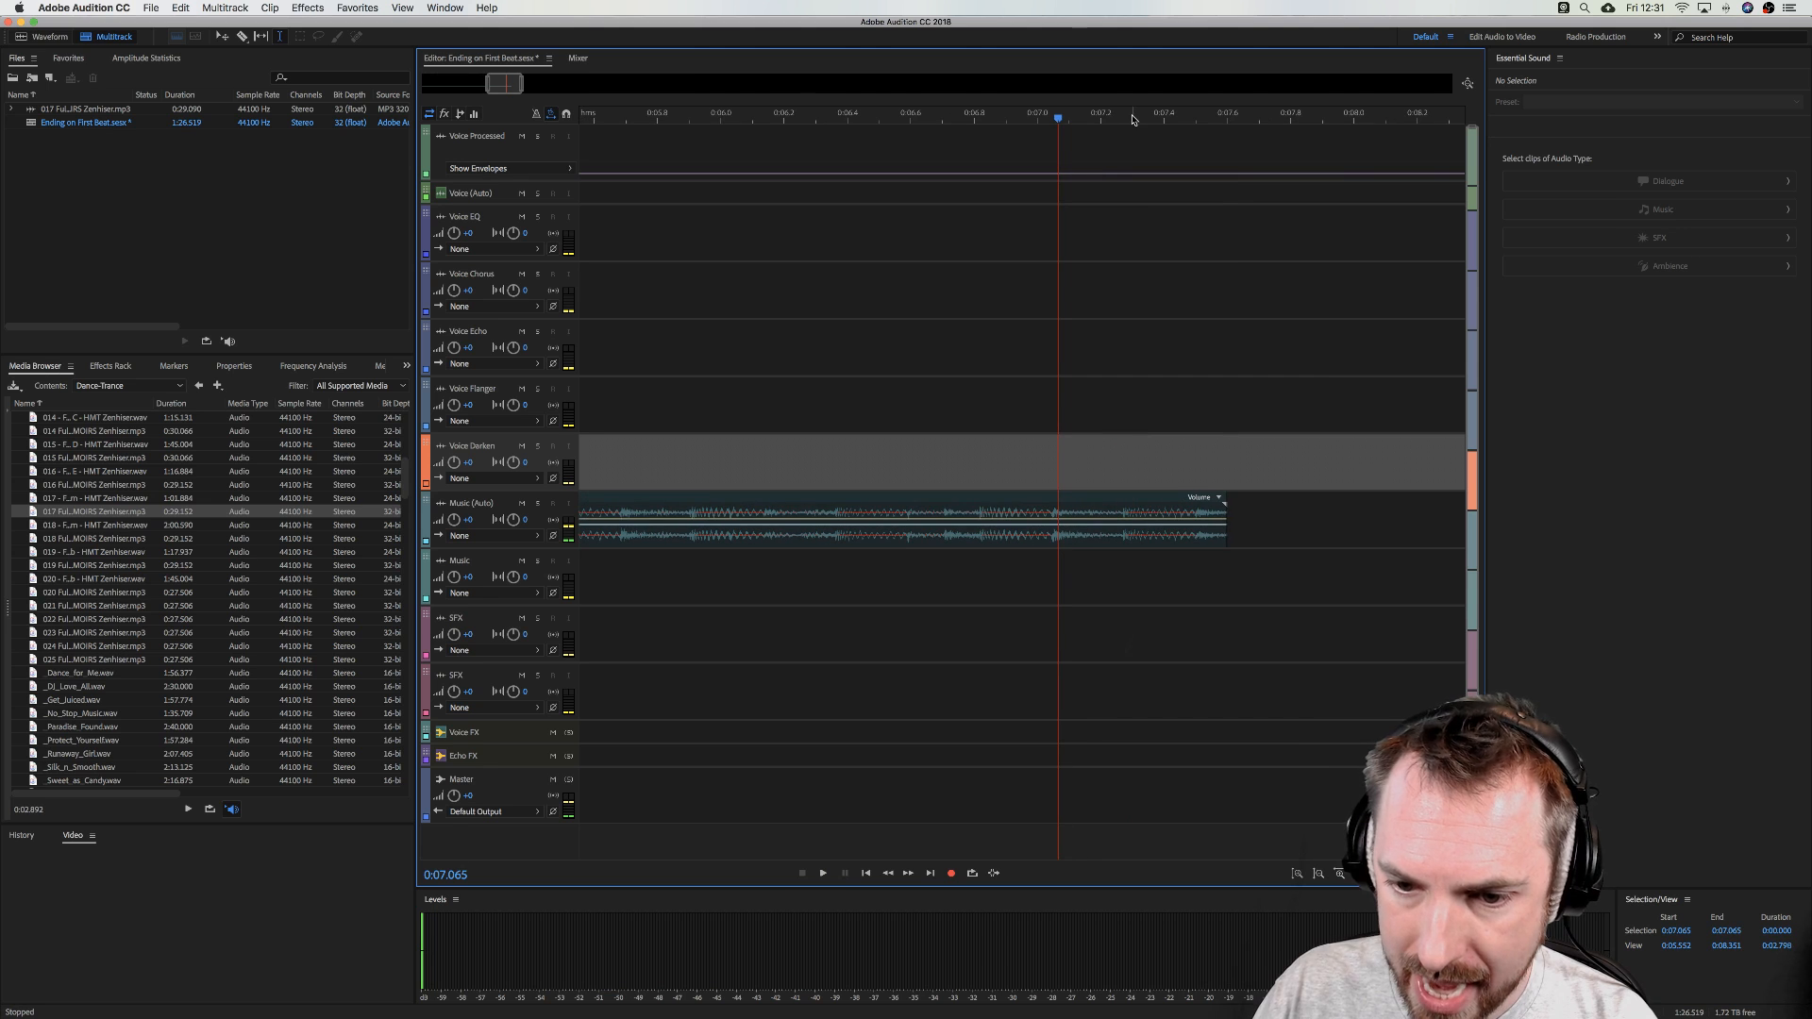
pyautogui.click(1123, 535)
pyautogui.scroll(3, 1224, 124)
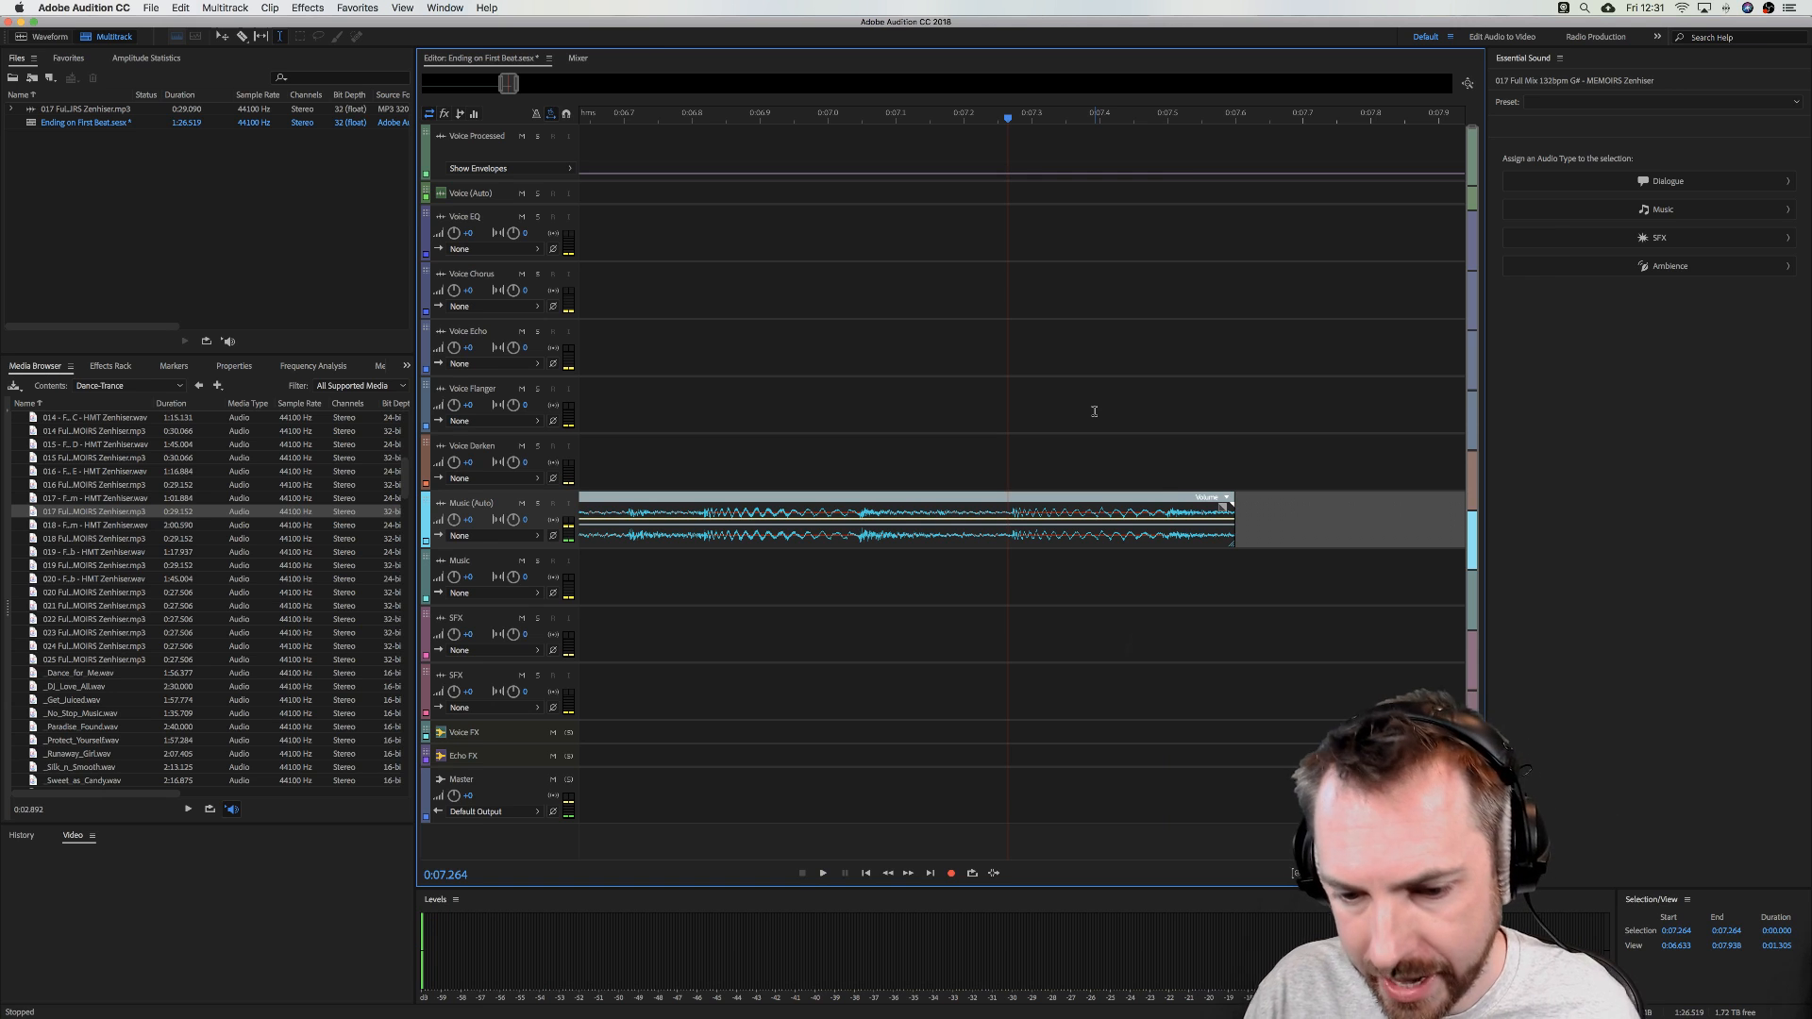
pyautogui.press('space')
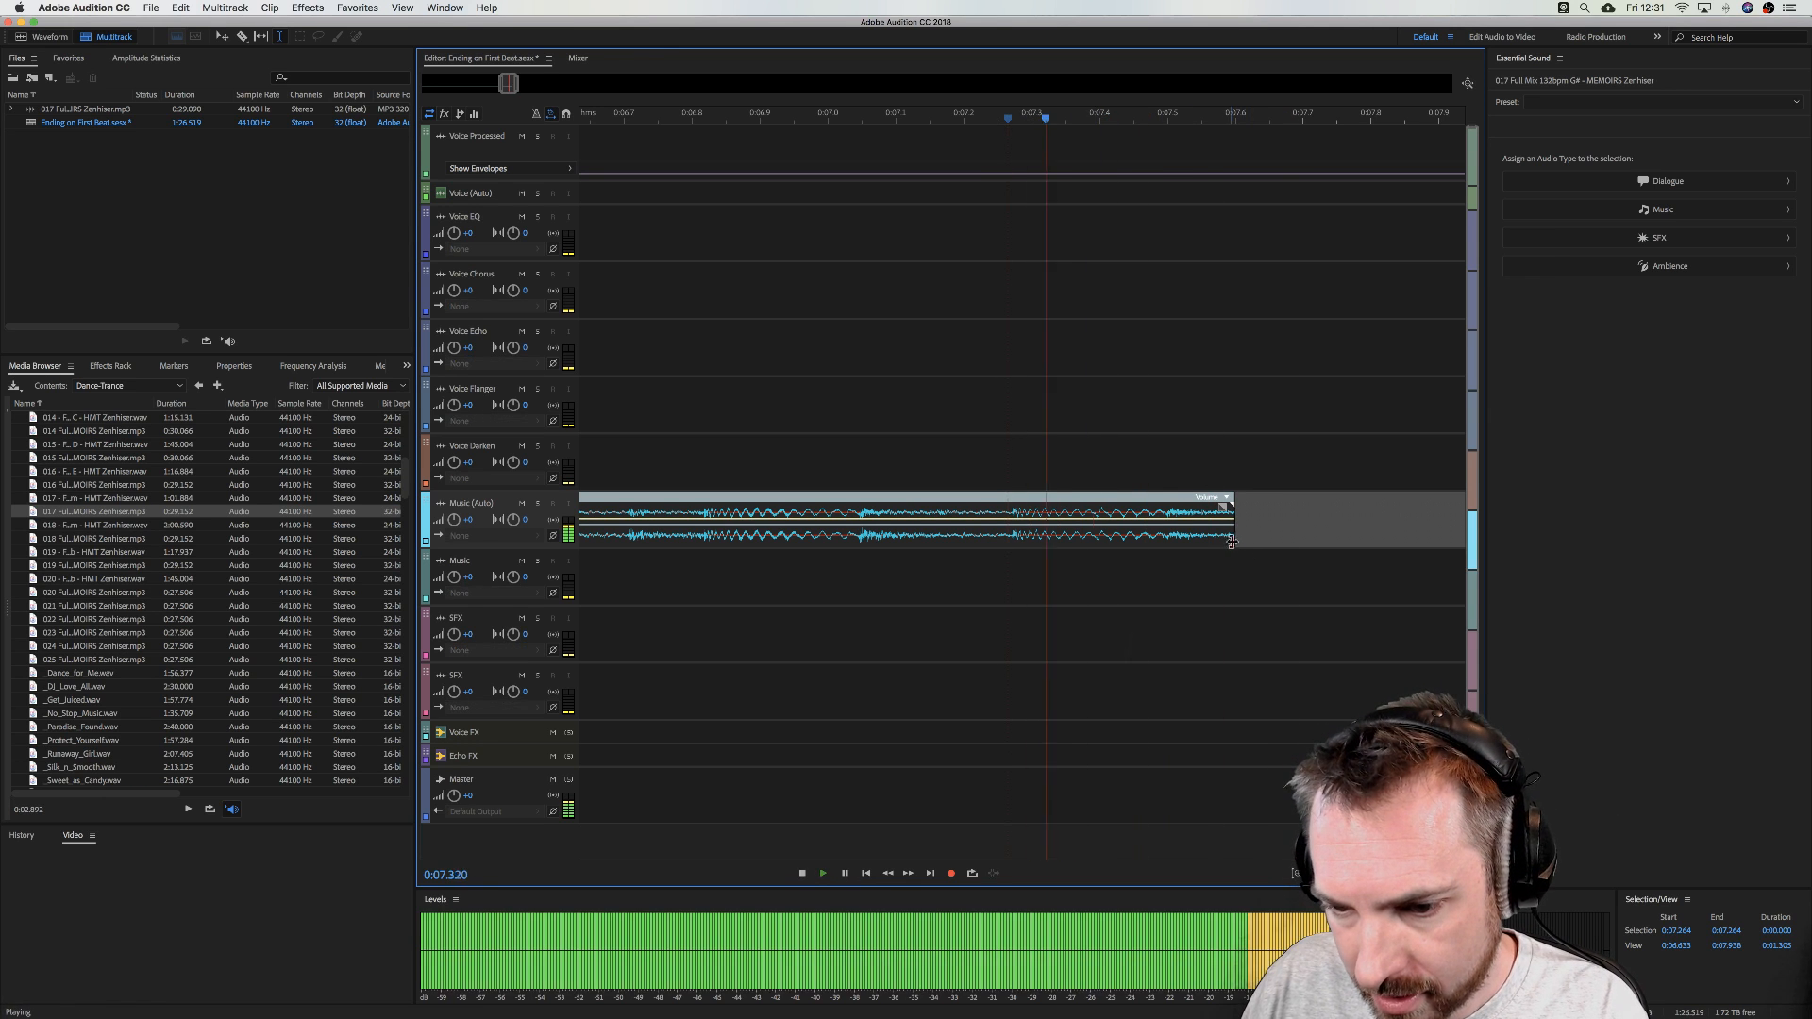
pyautogui.press('space')
pyautogui.moveTo(1231, 541); pyautogui.dragTo(1166, 530)
pyautogui.click(1282, 535)
pyautogui.click(1261, 537)
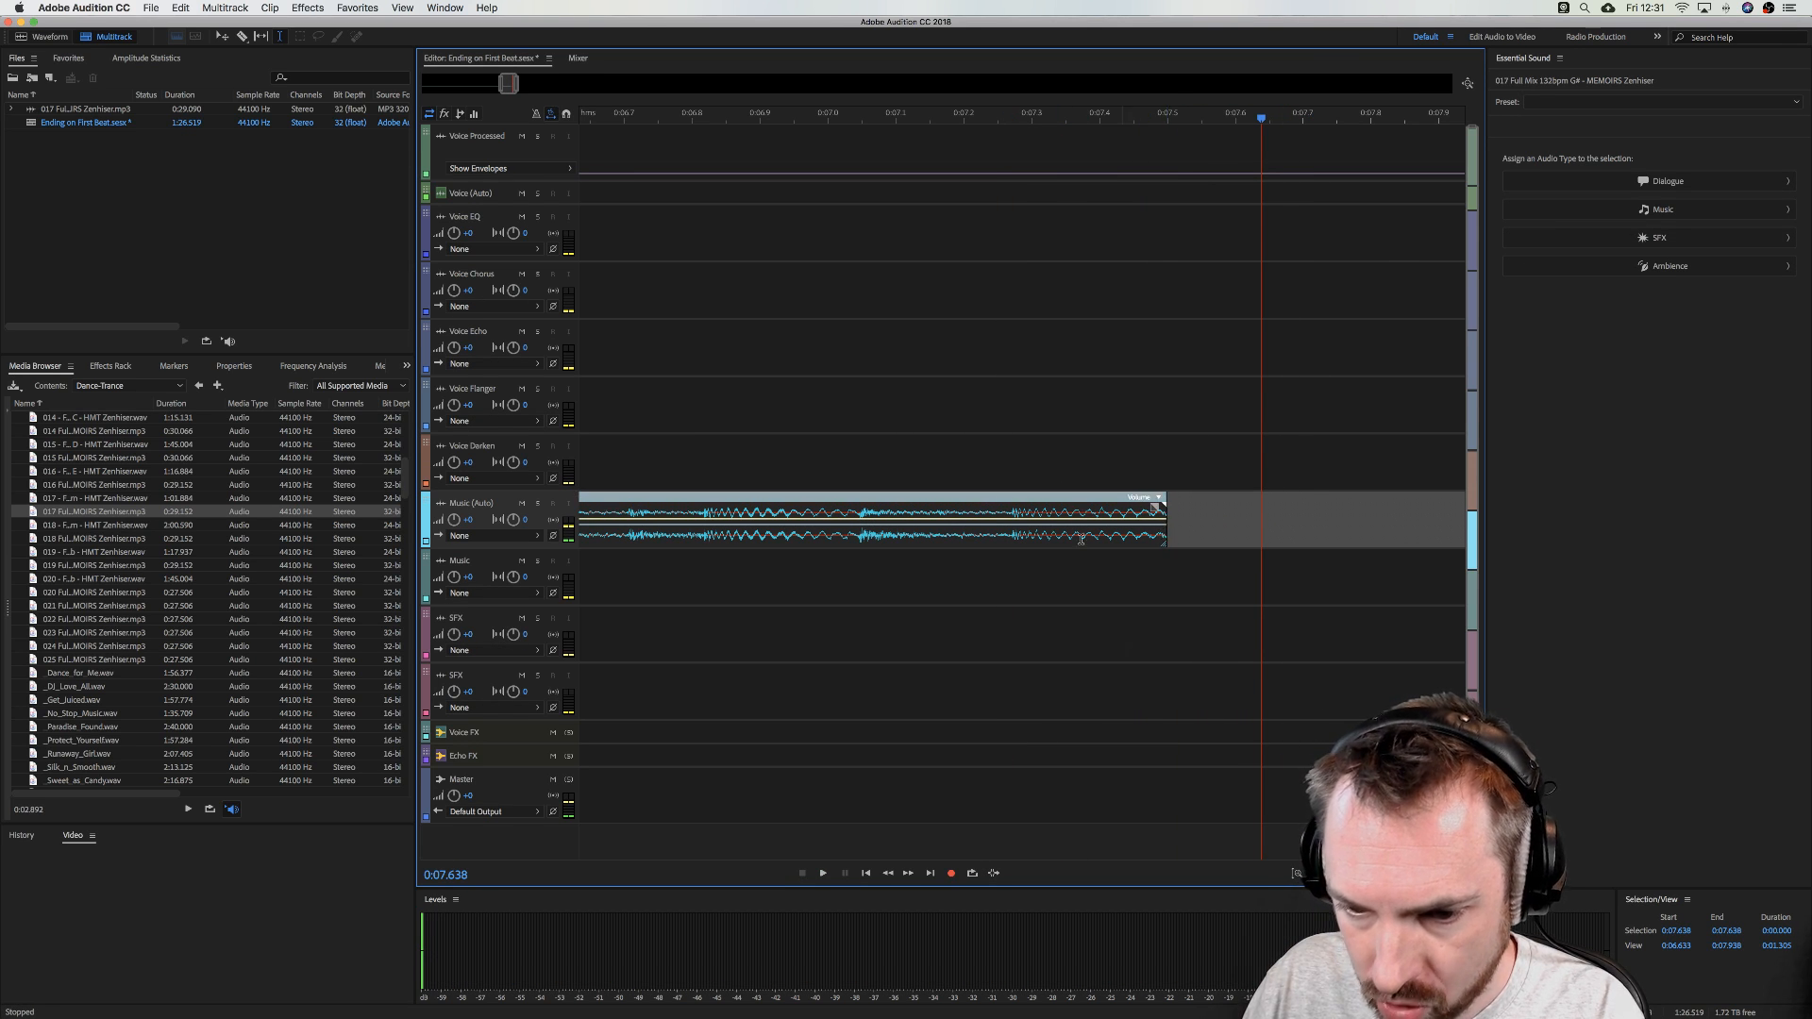
# - Split the music clip at 0:07.270, where the final beat begins
pyautogui.click(1012, 535)
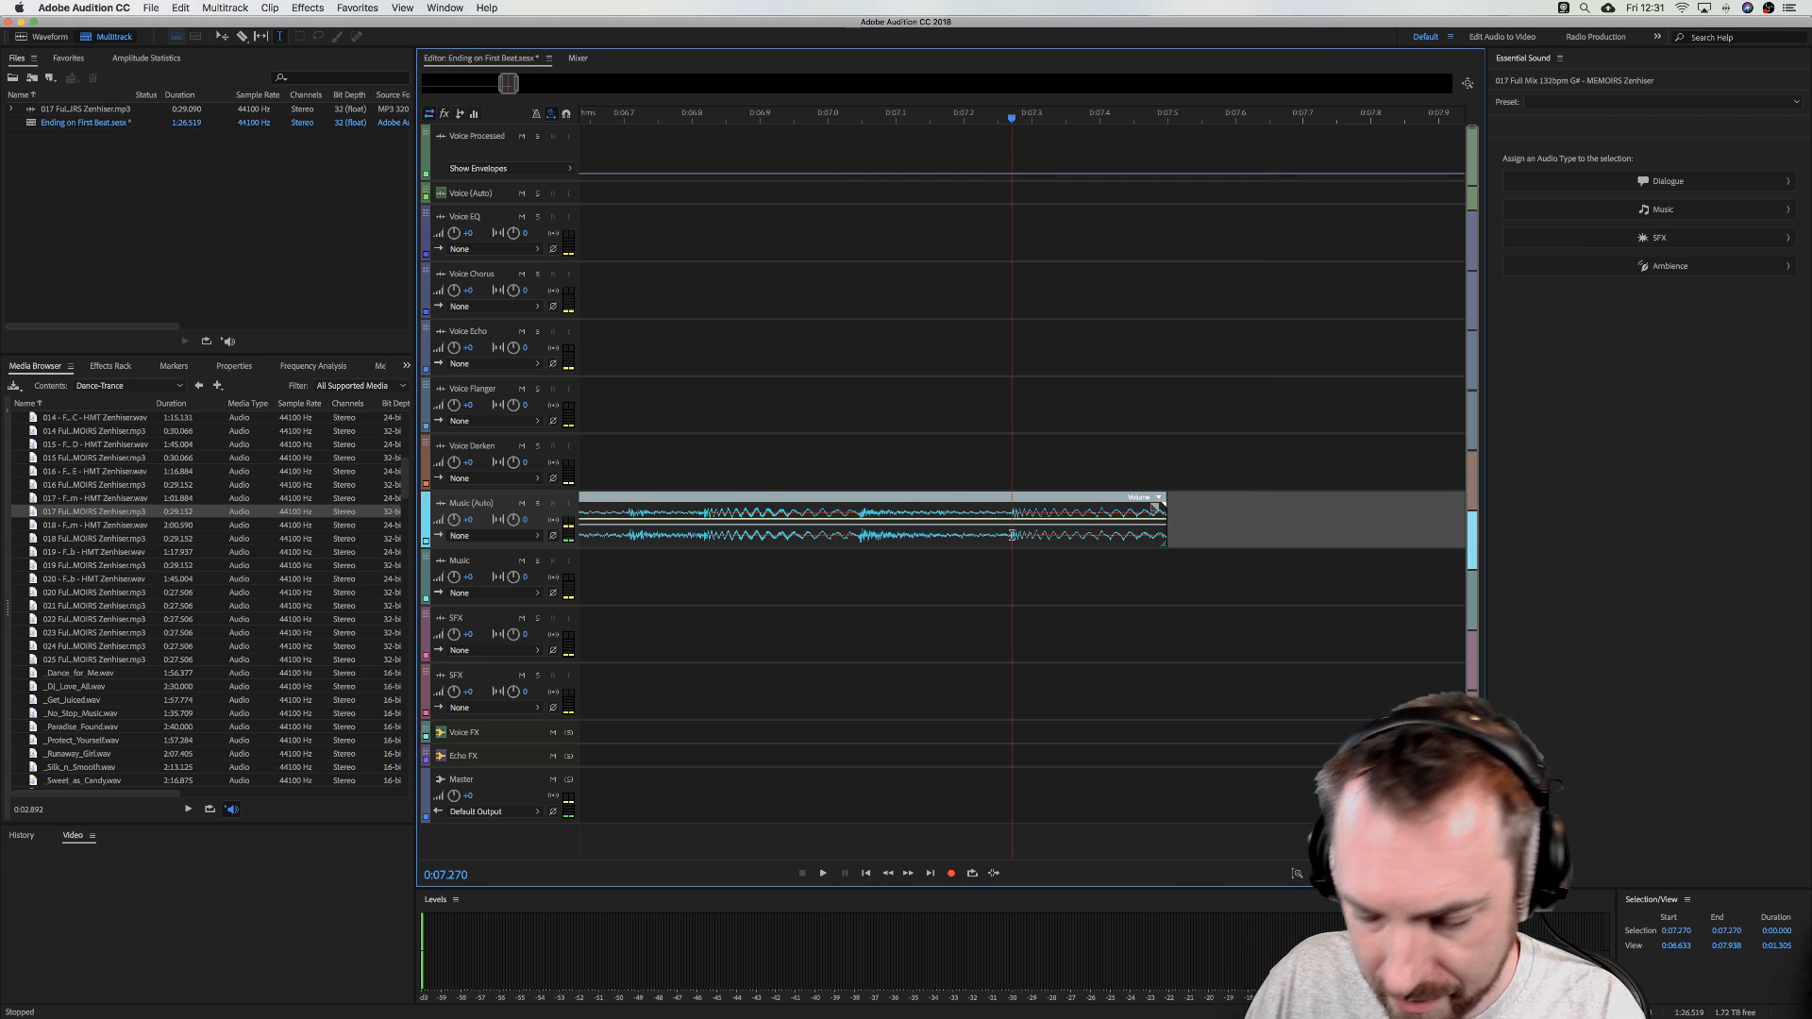
pyautogui.press('super+k')
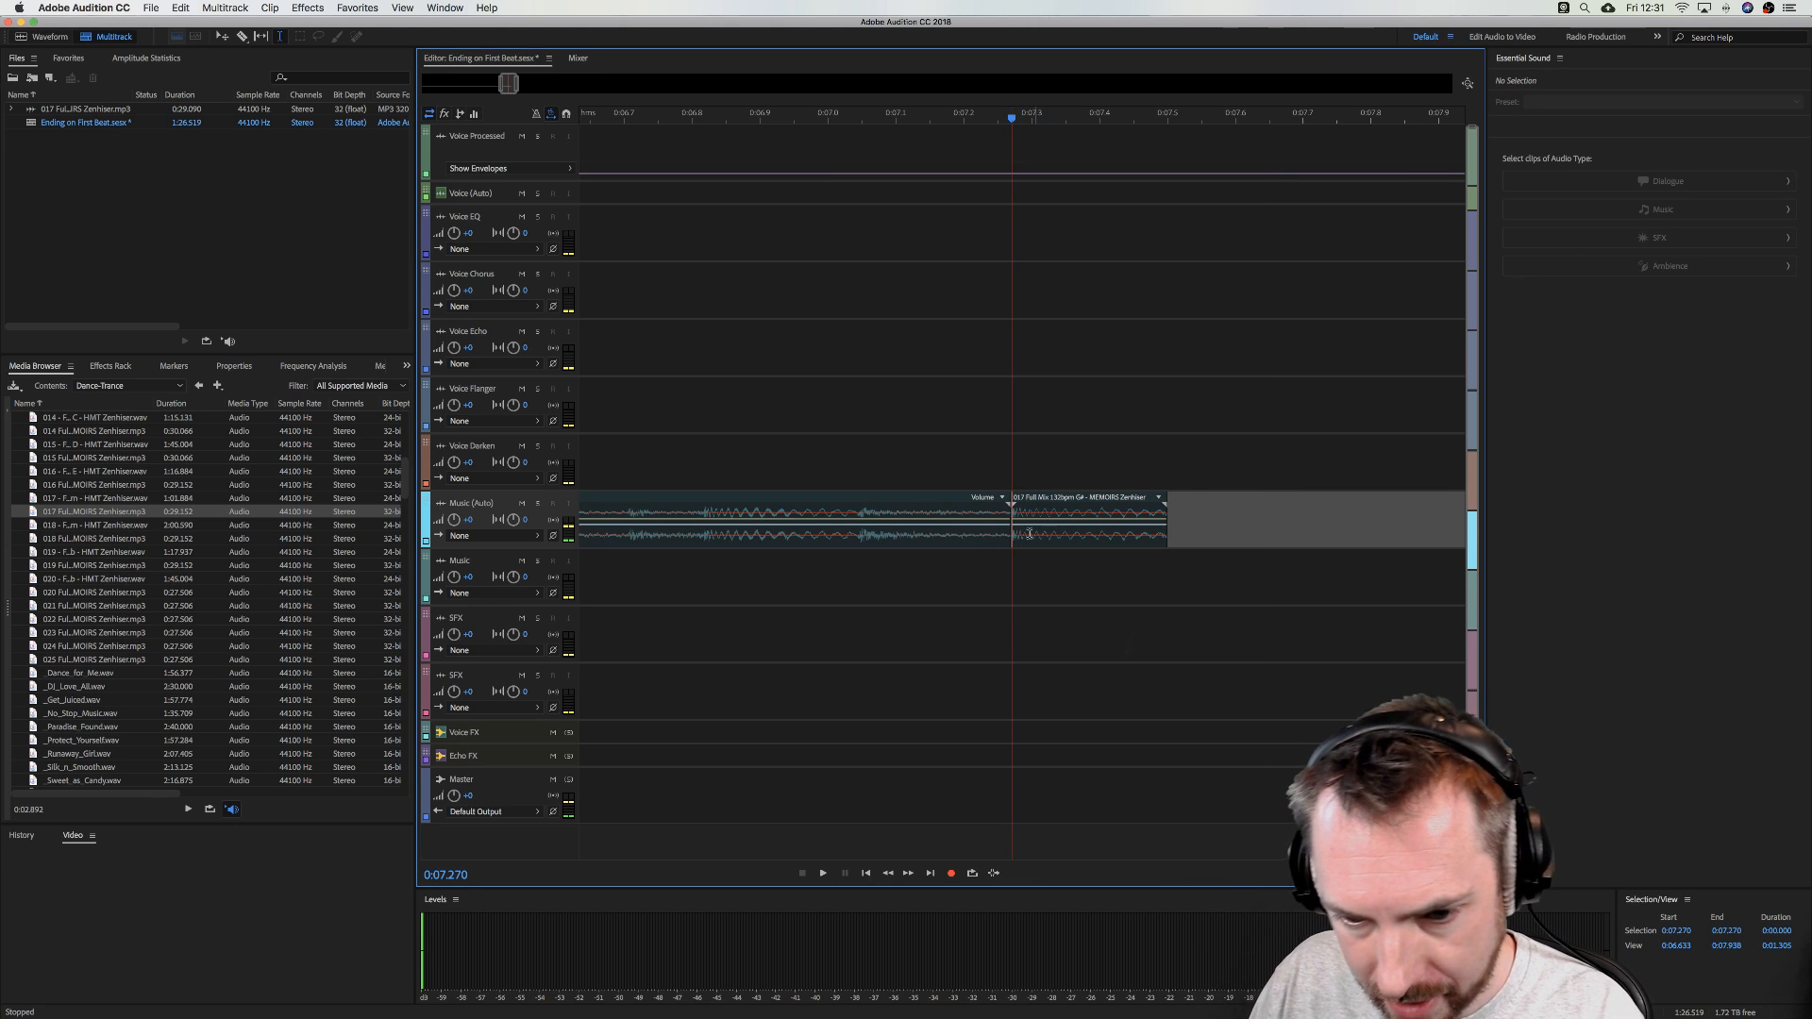
pyautogui.press('space')
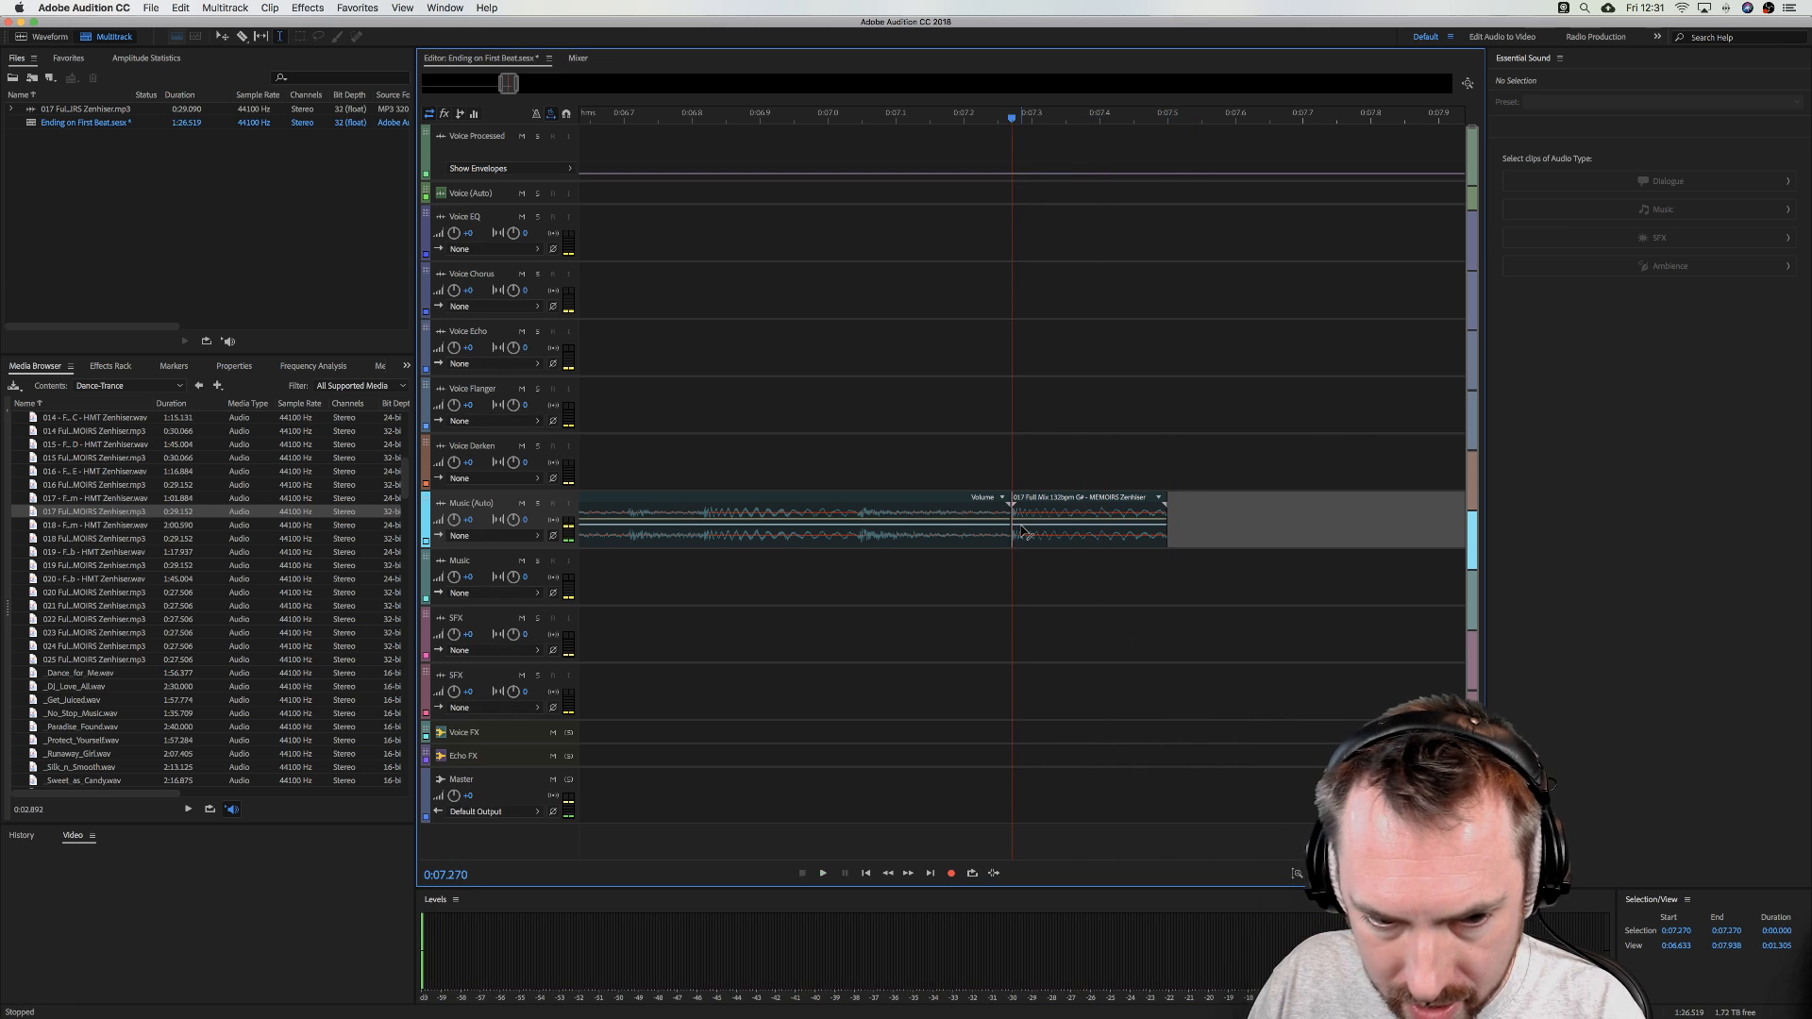
pyautogui.press('space')
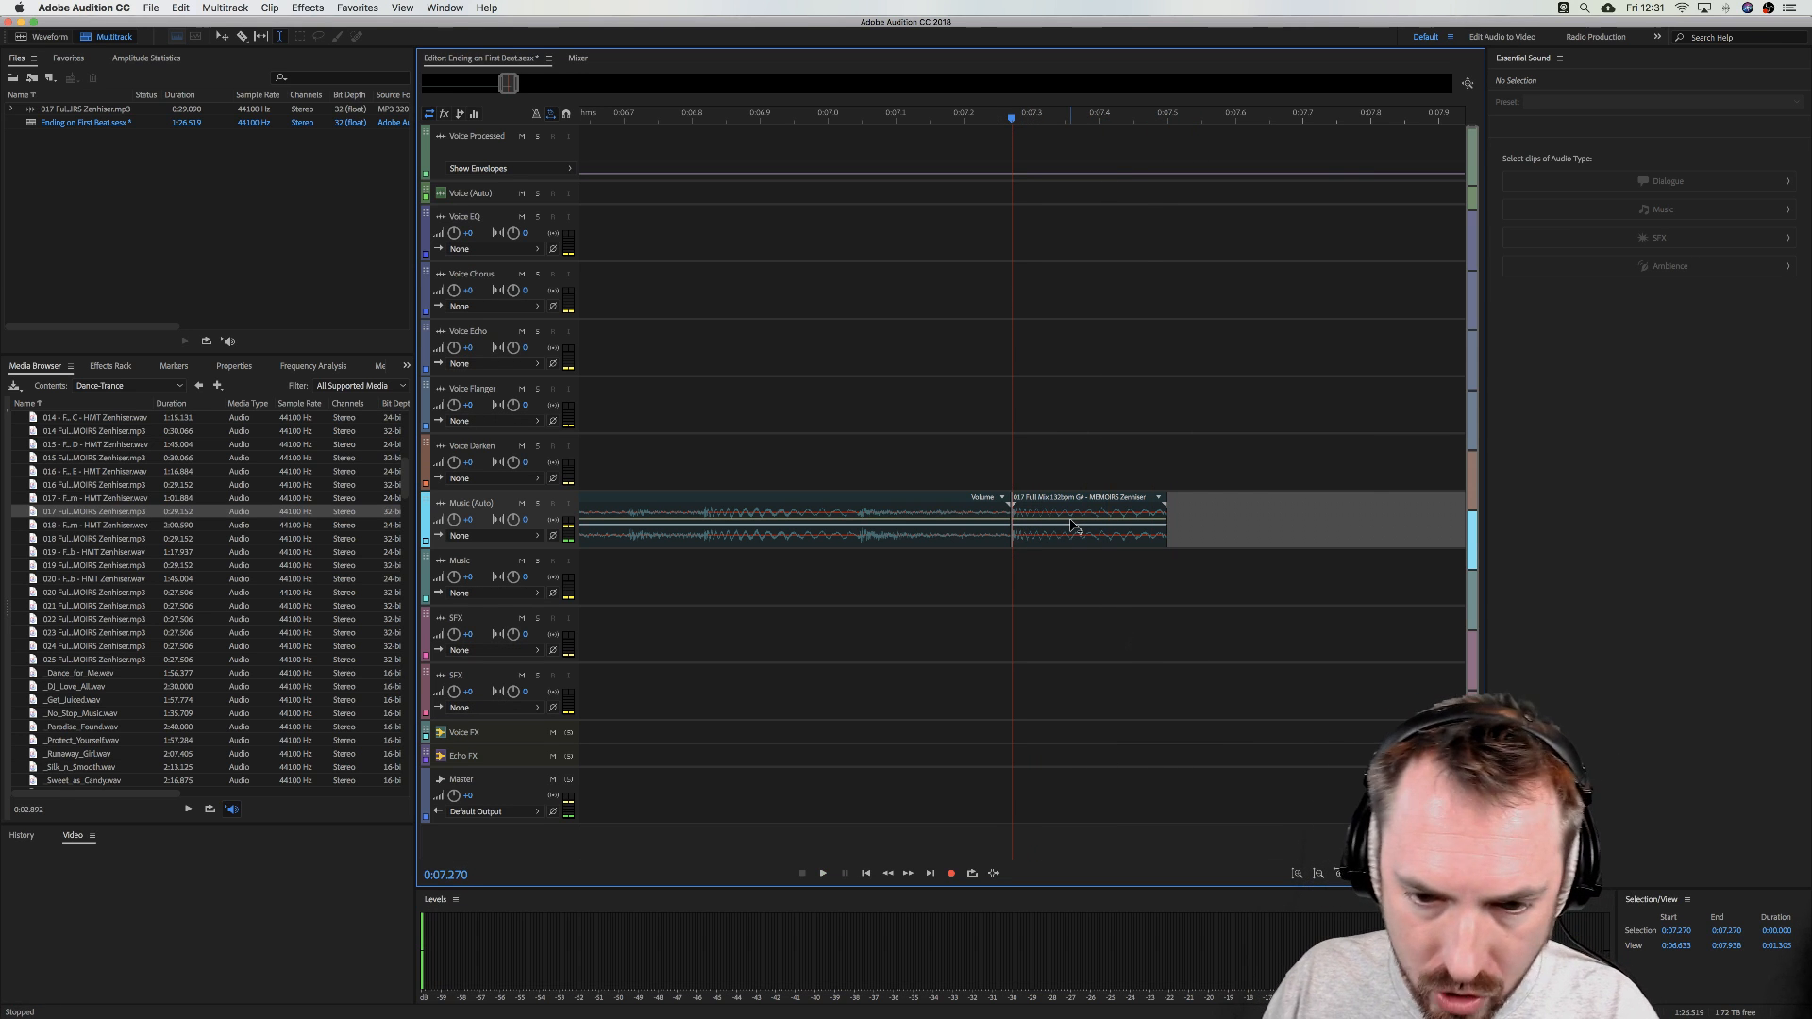
# - Add a new audio track below Music (Auto) and name it Reverb Ending
pyautogui.hotkey('alt', 'a')
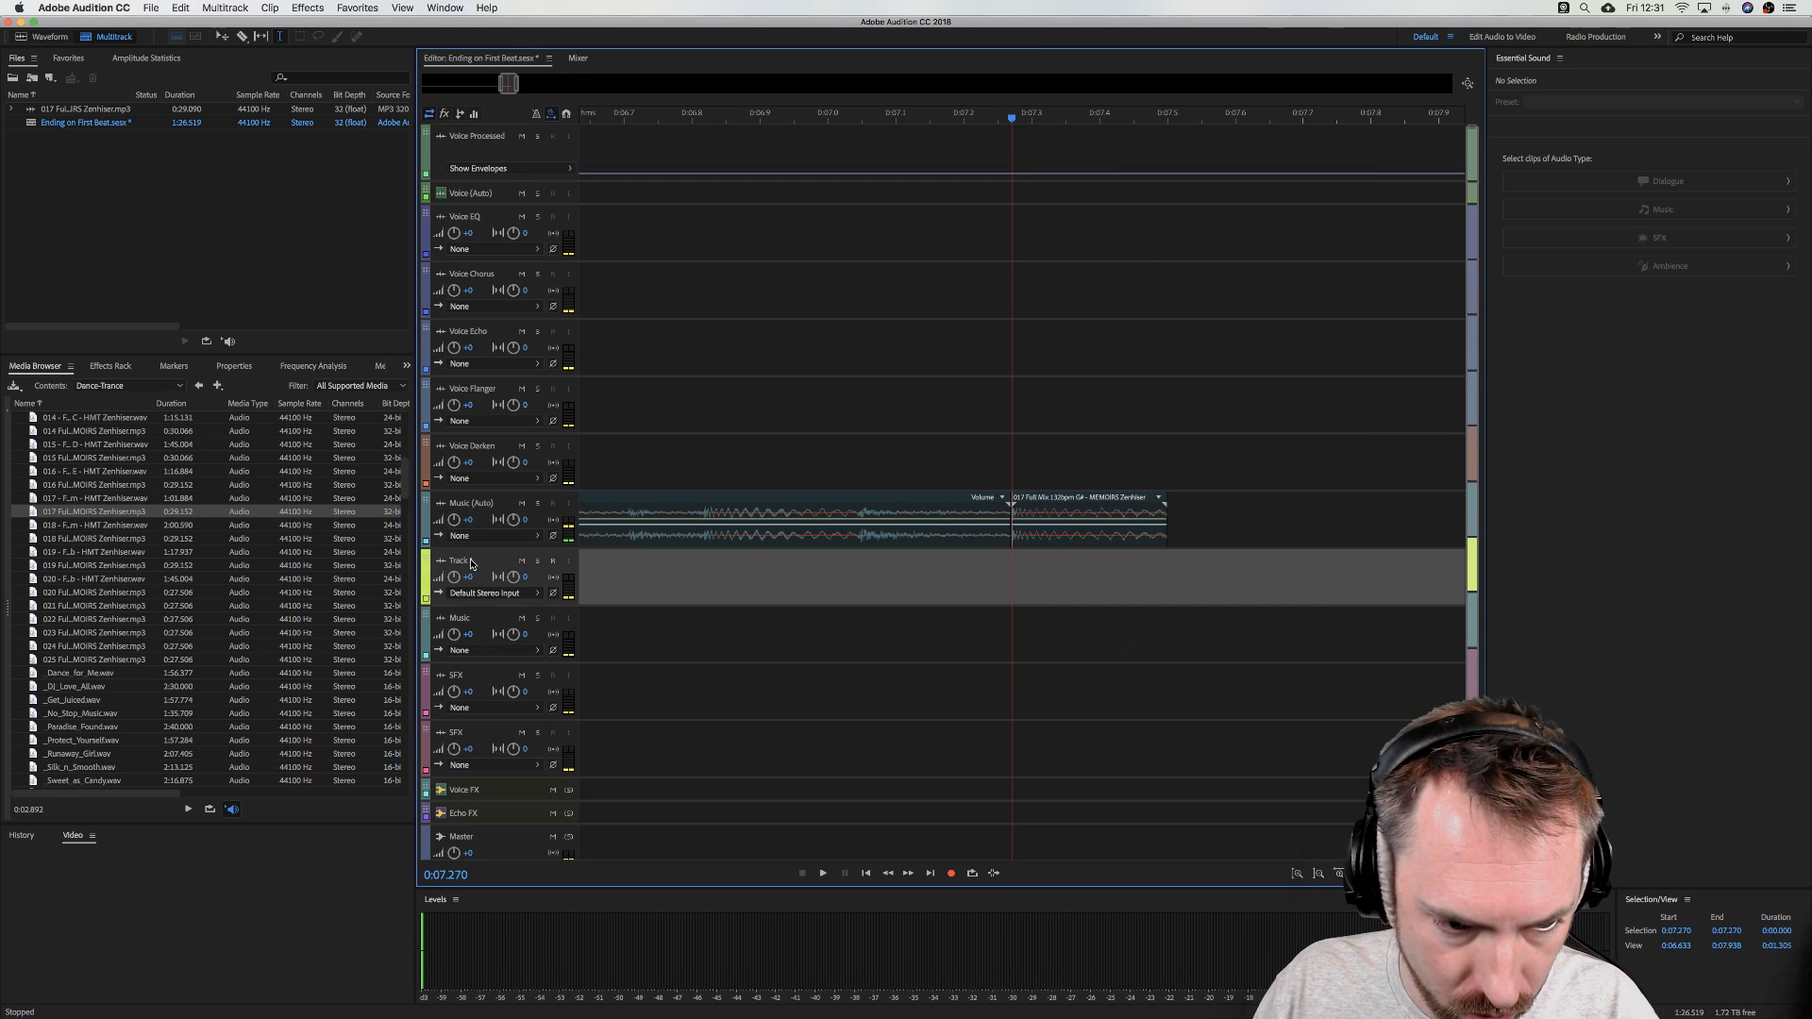
pyautogui.click(502, 560)
pyautogui.write('Reverb Ending')
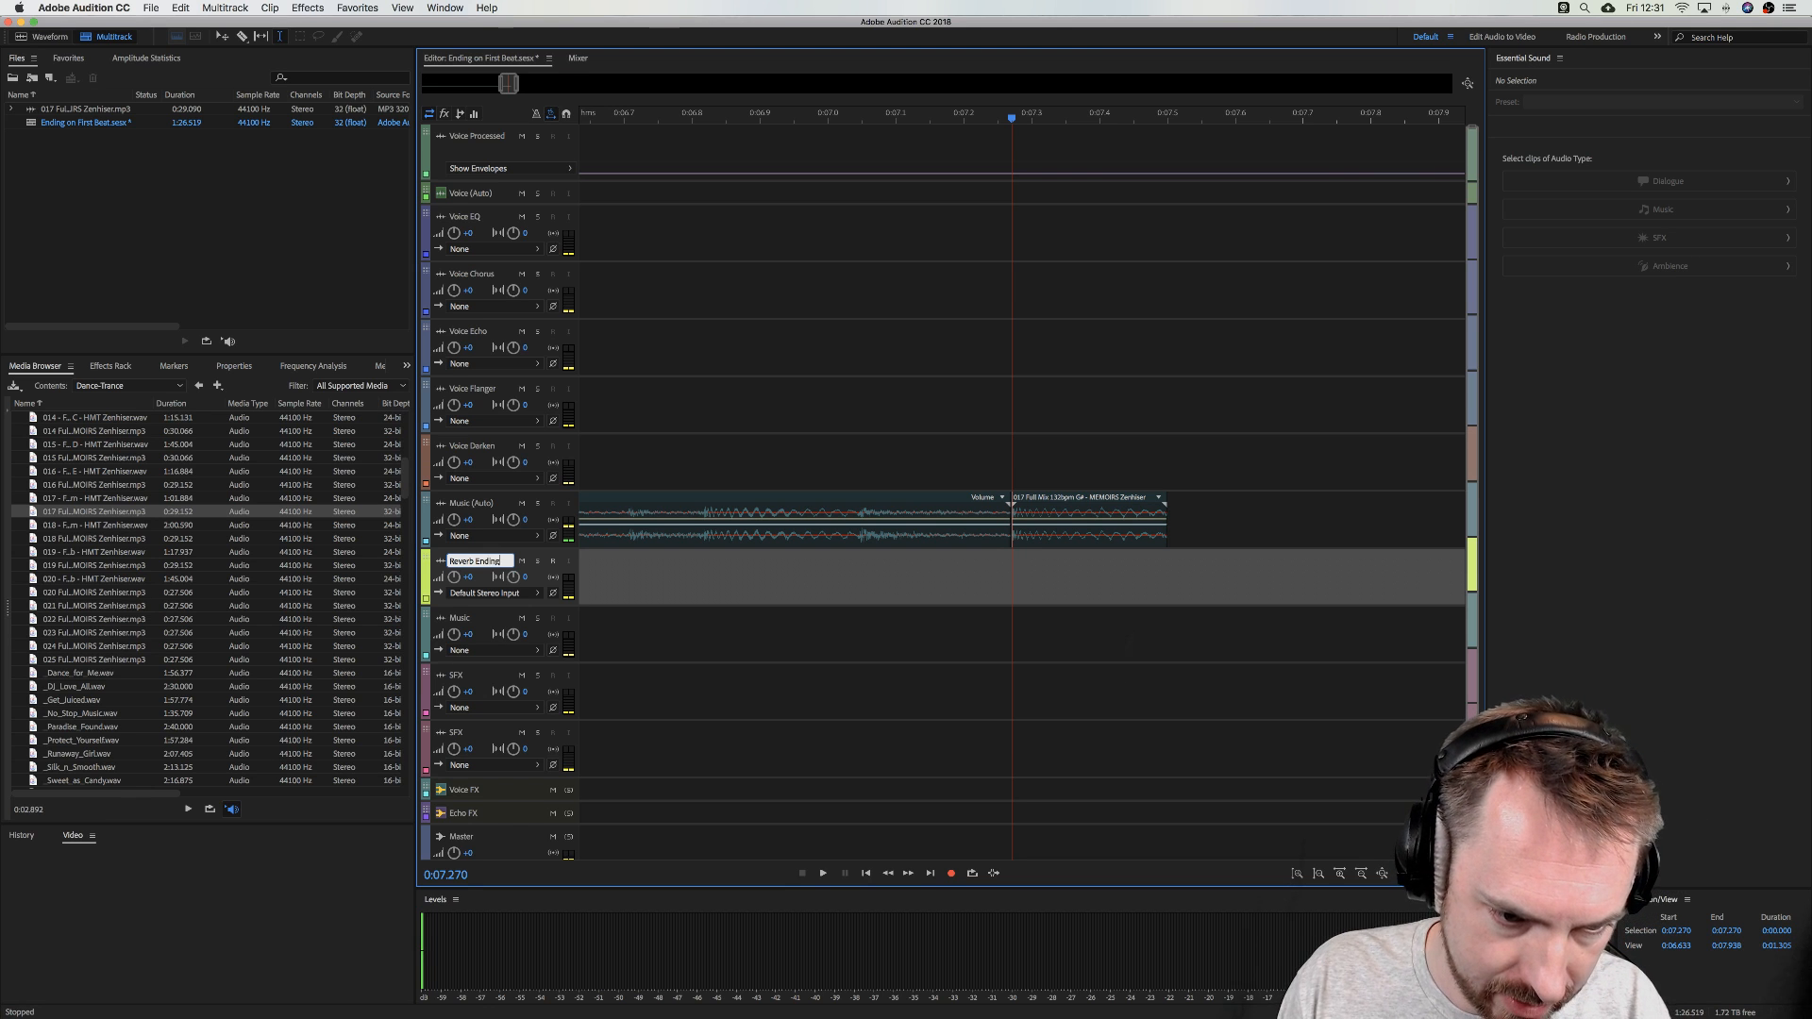
pyautogui.press('Return')
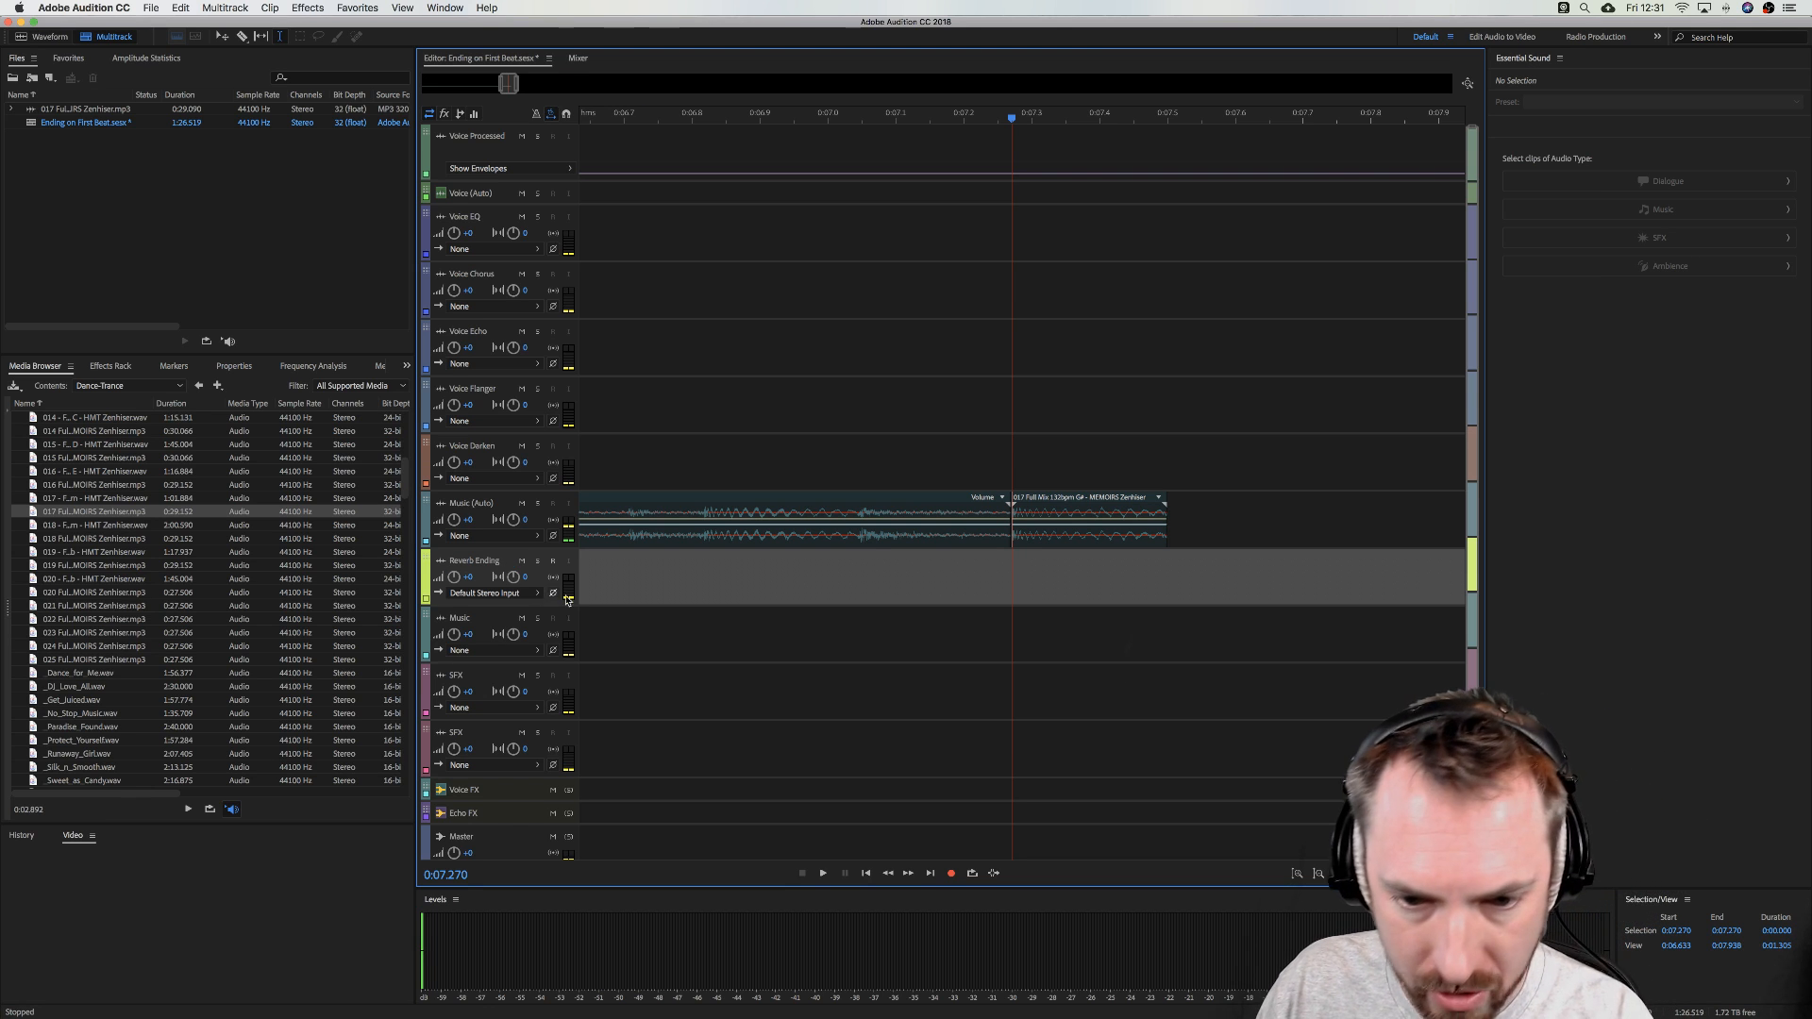
# - Add a Studio Reverb effect to the first effect slot of the Reverb Ending track and load its Default preset
pyautogui.click(1004, 567)
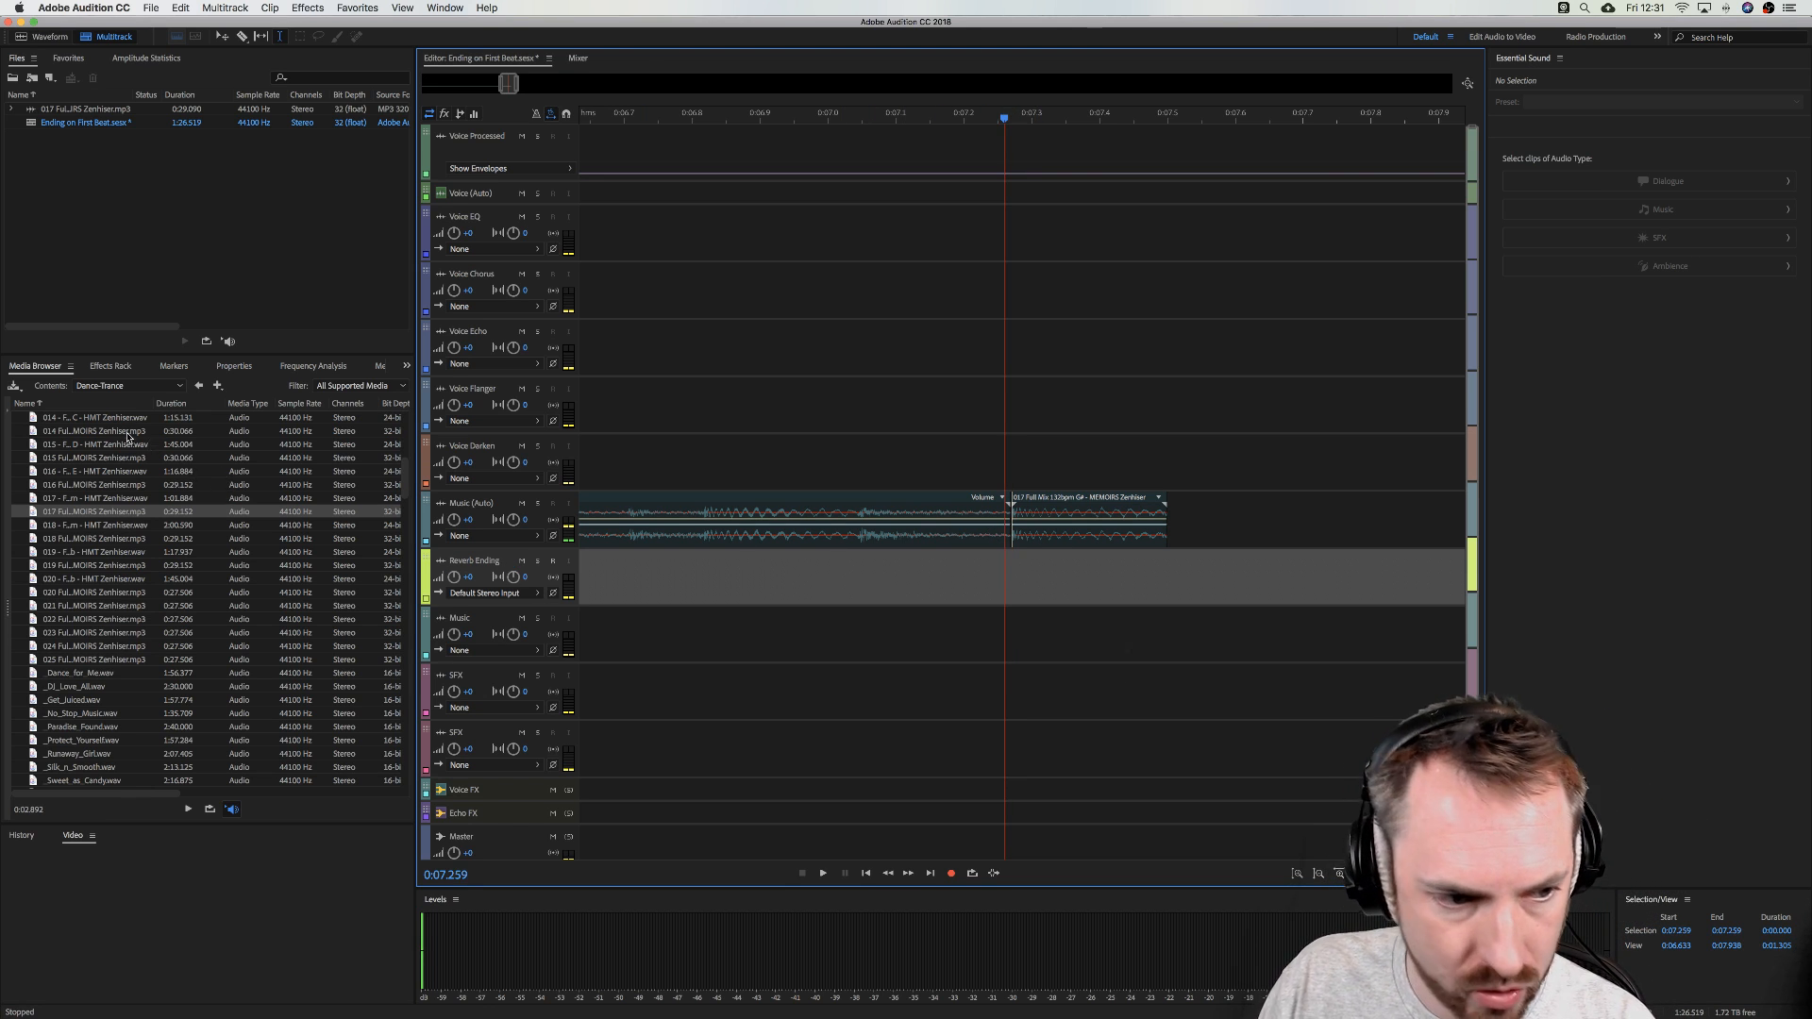
pyautogui.click(110, 366)
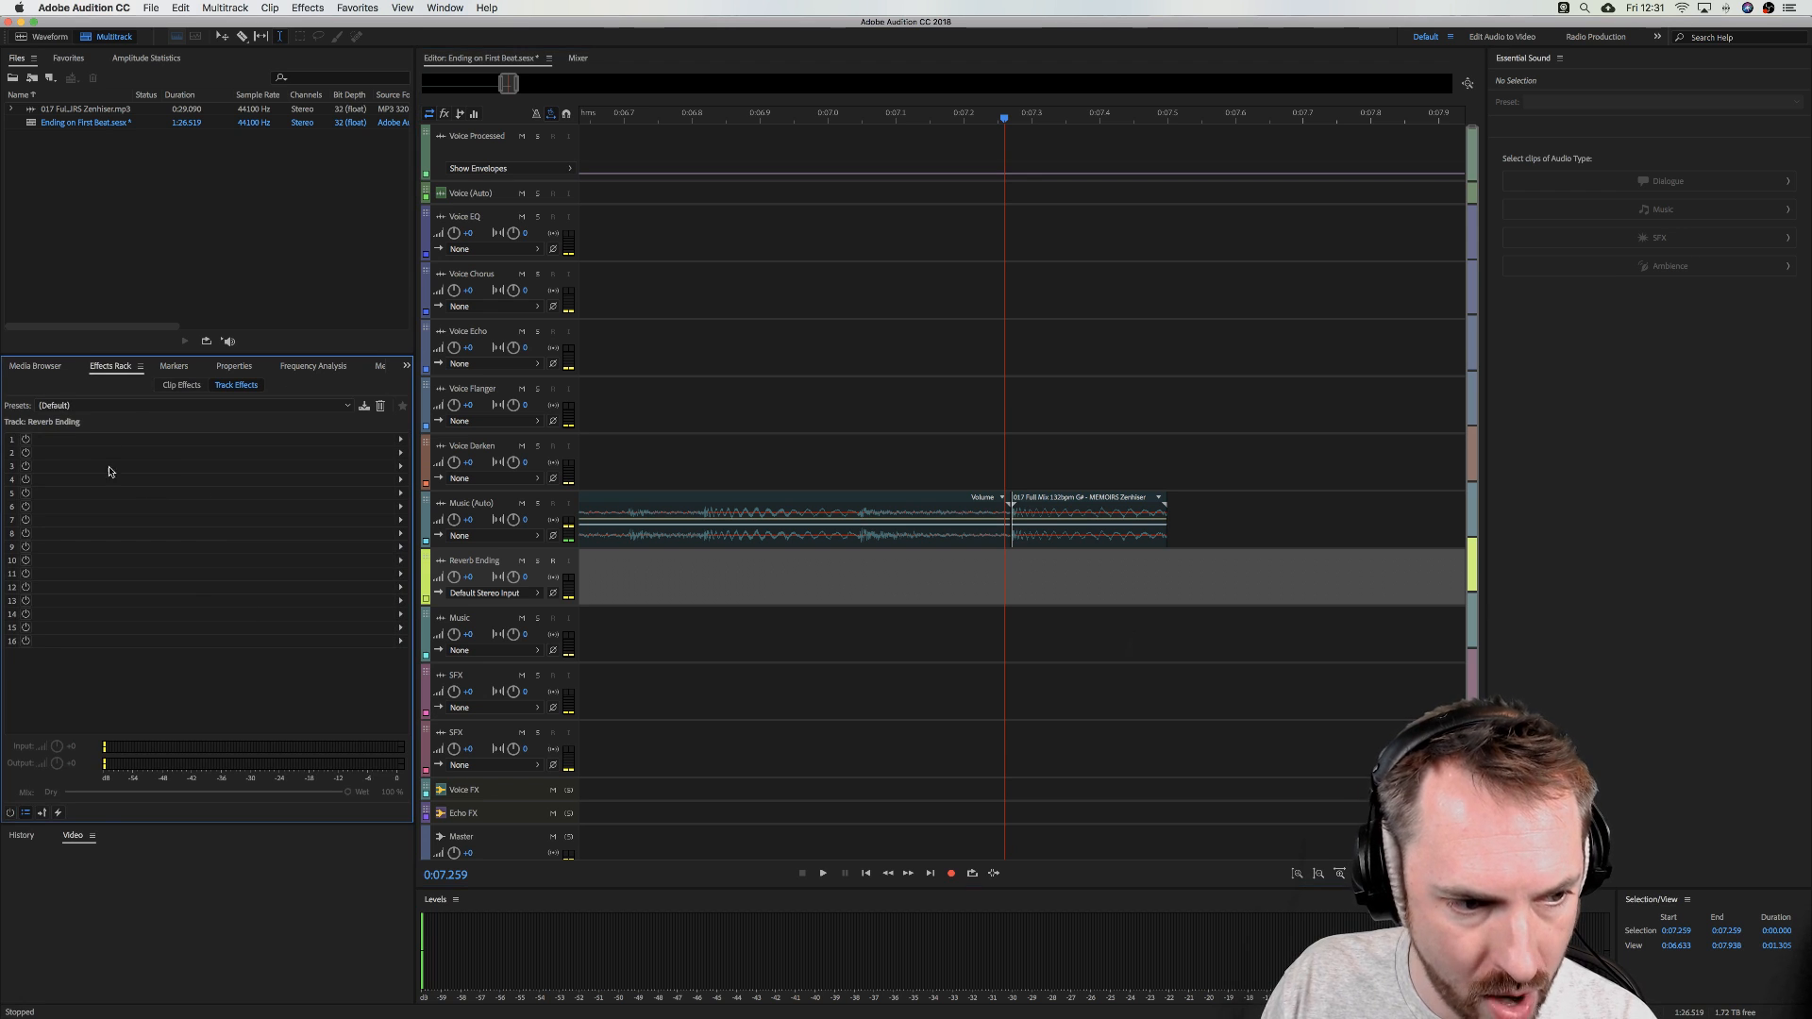
pyautogui.click(400, 441)
pyautogui.moveTo(525, 557)
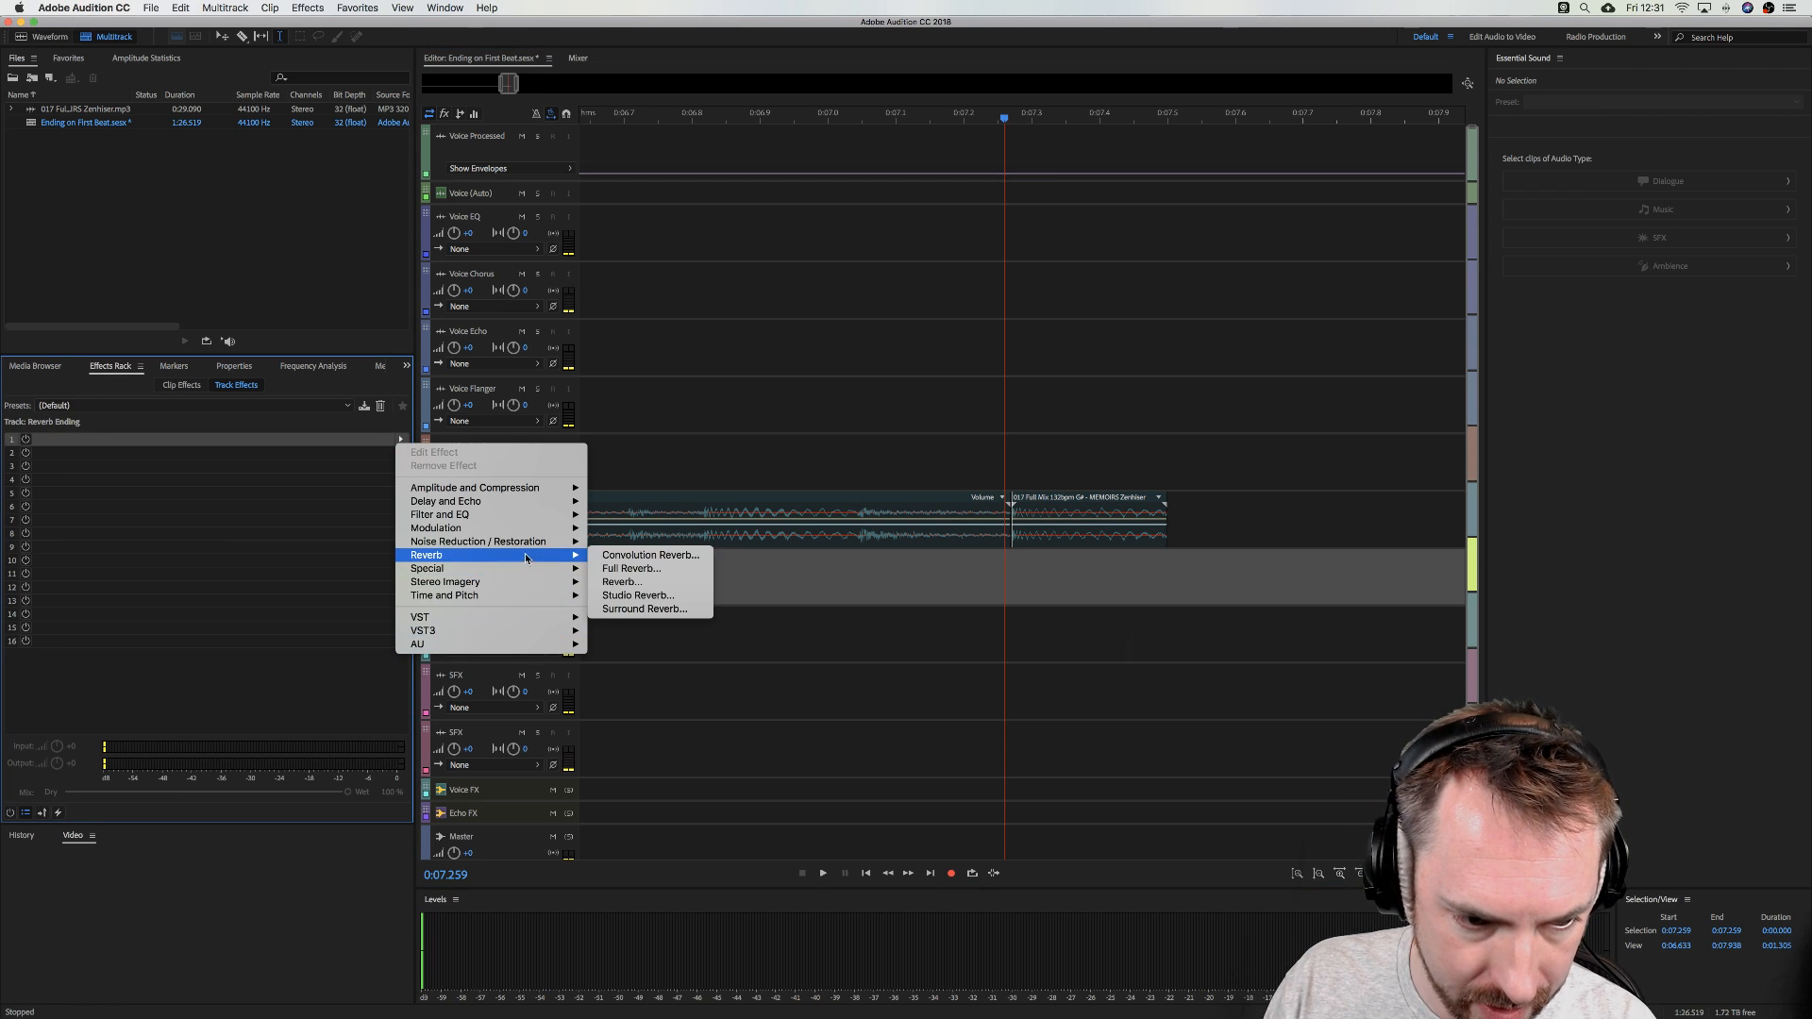
pyautogui.click(638, 595)
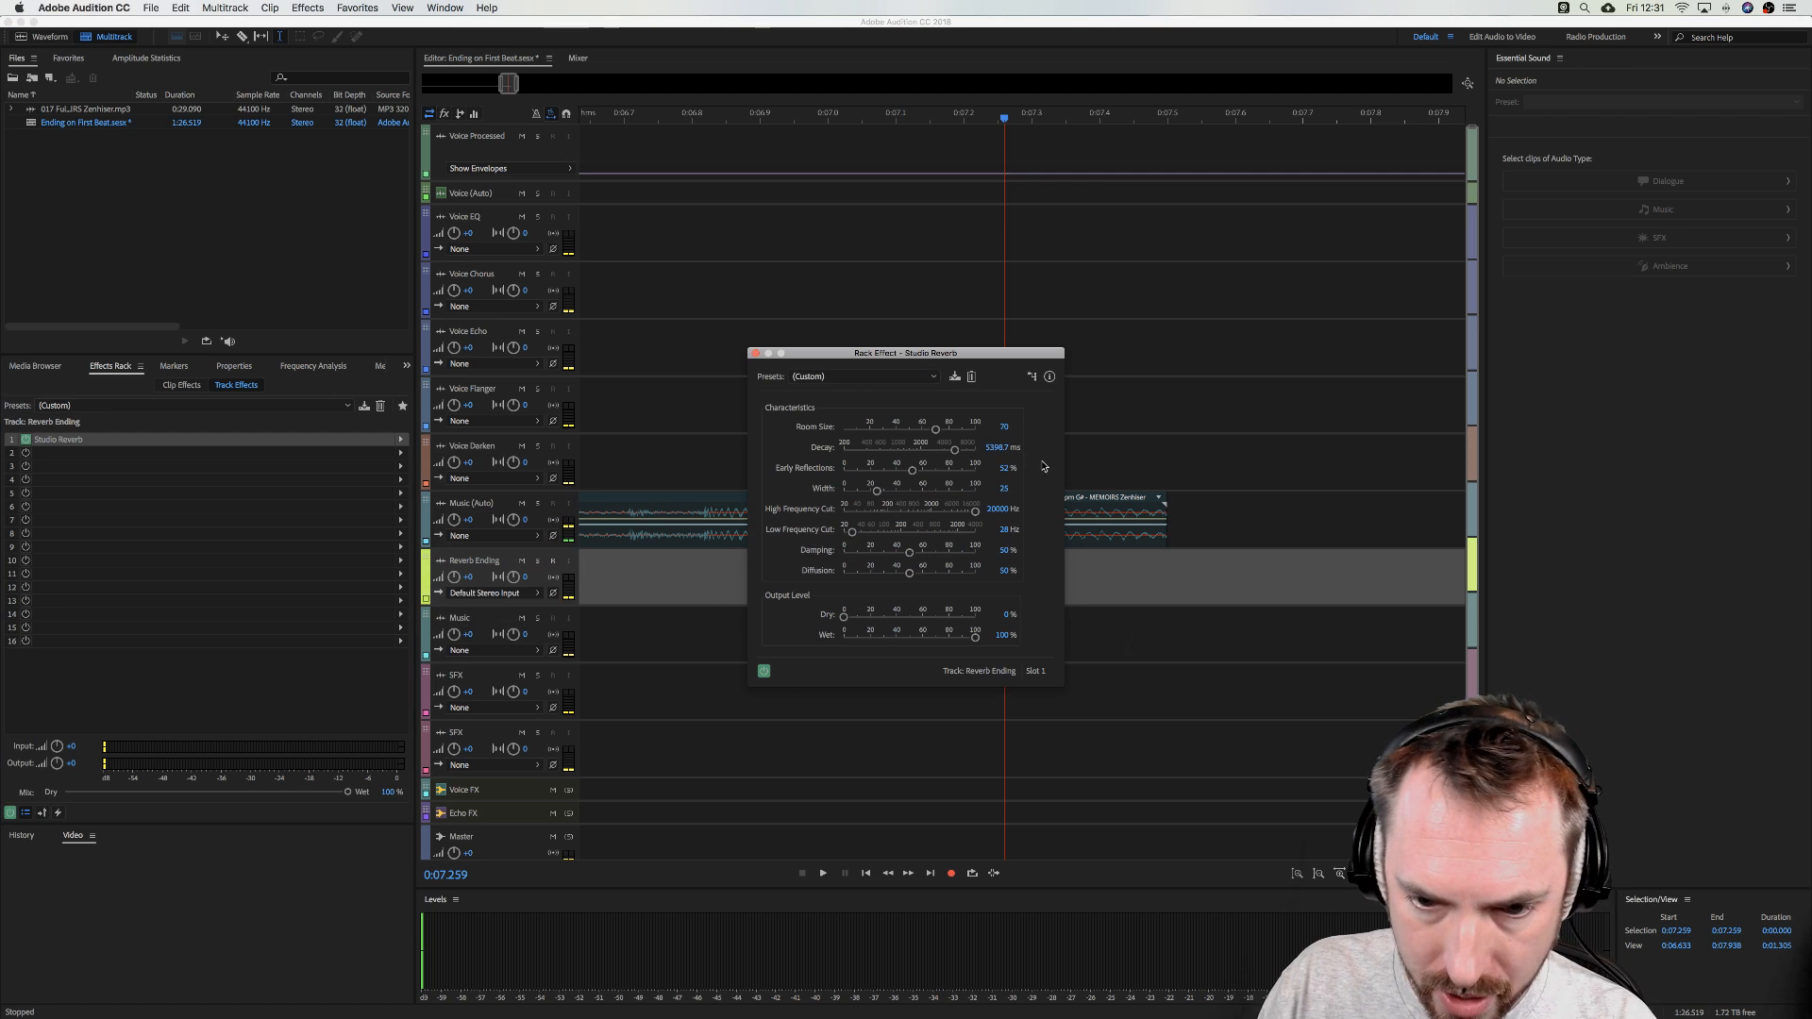
pyautogui.click(894, 378)
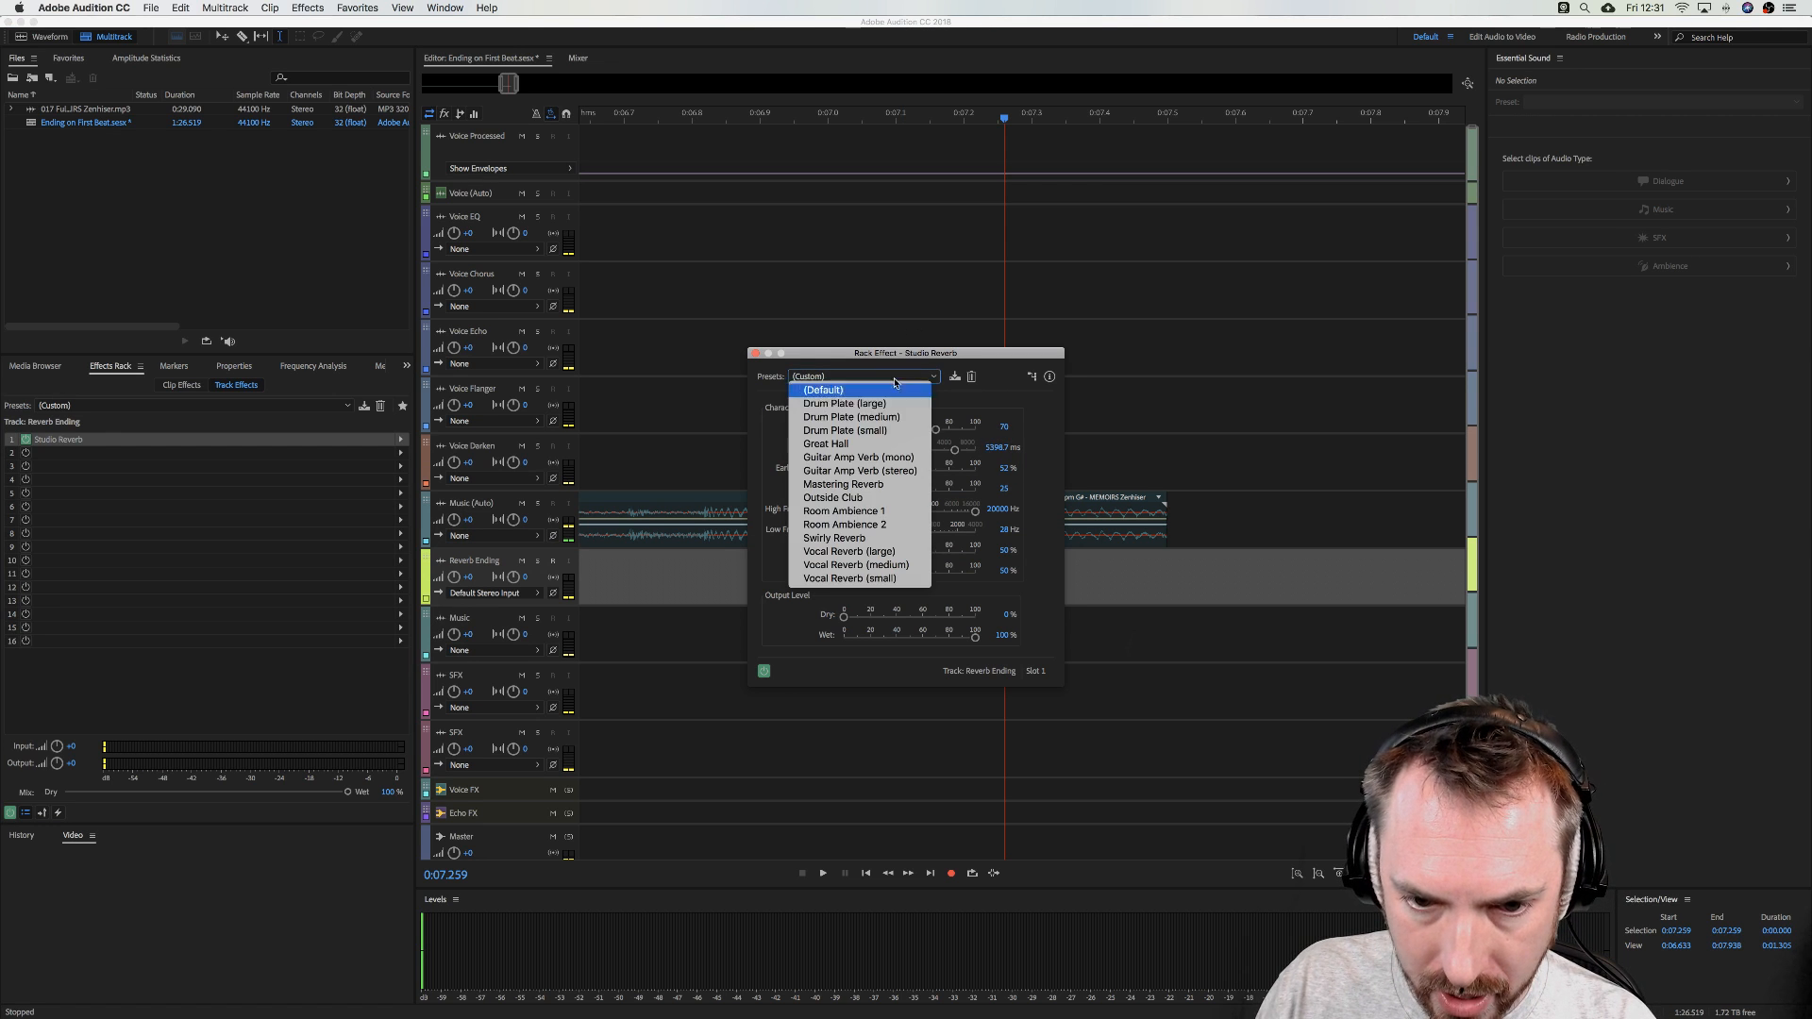
pyautogui.click(876, 393)
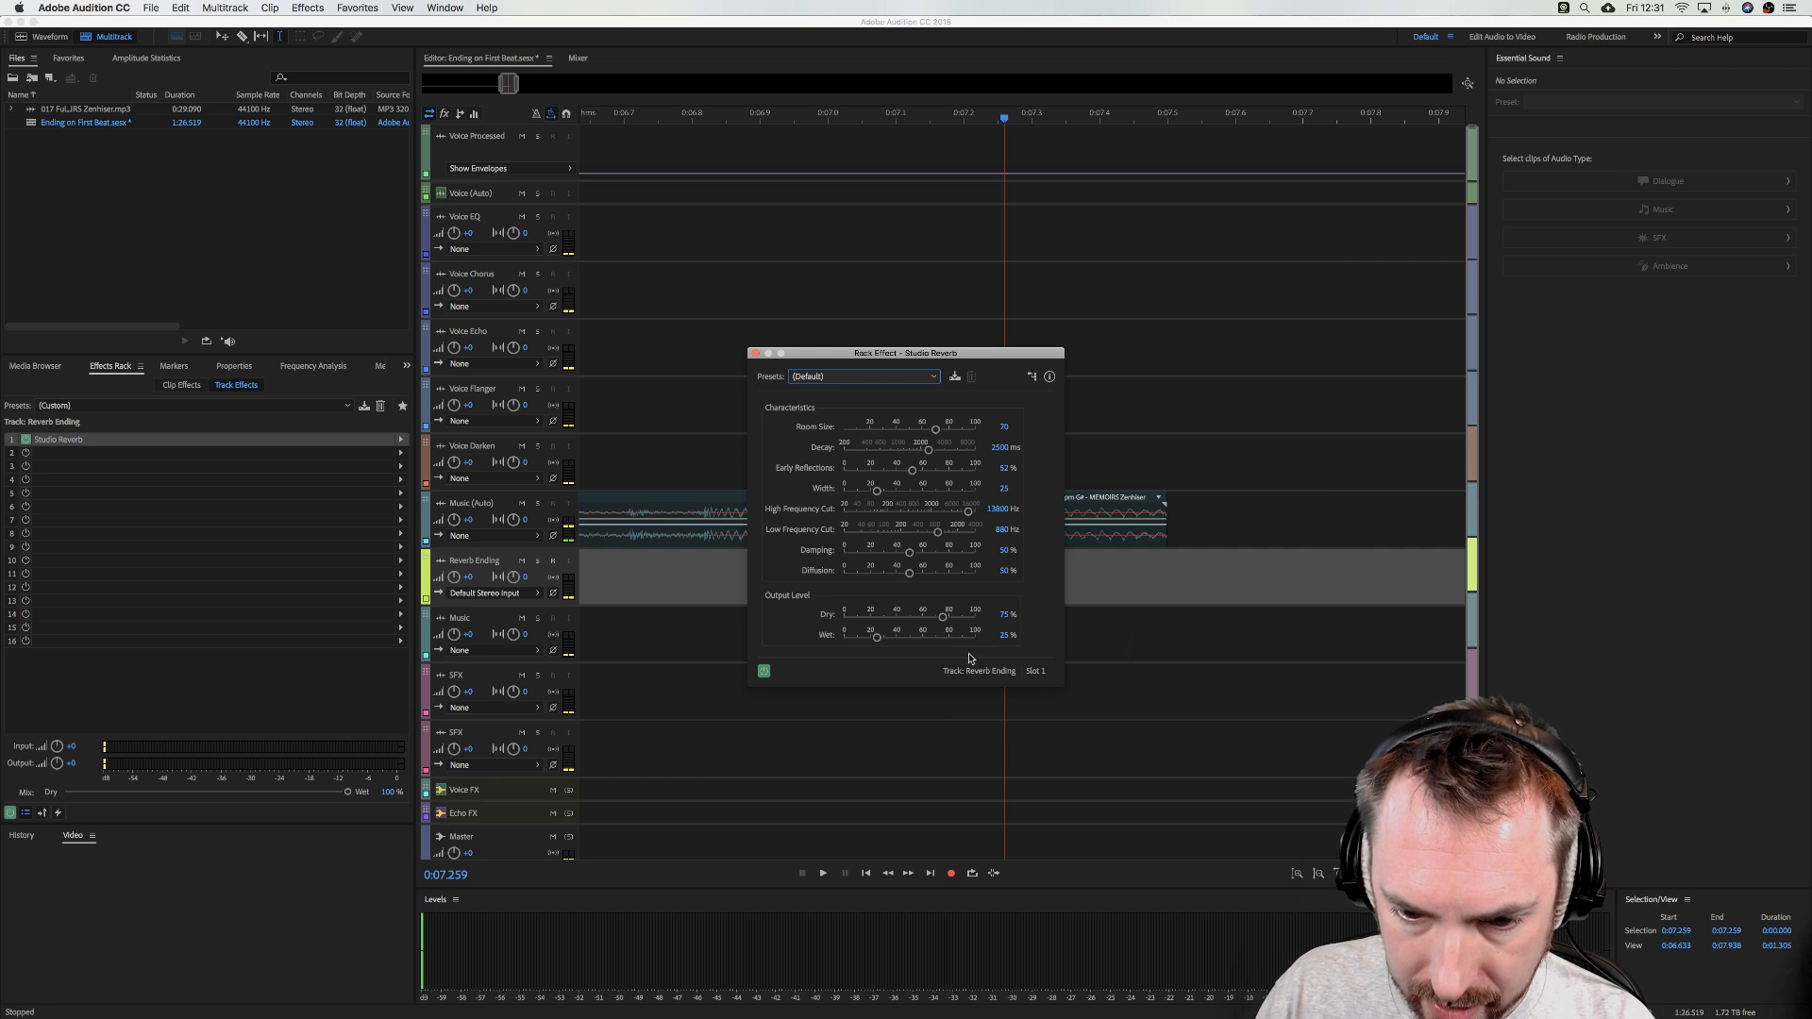
# - Set the Studio Reverb to 100% wet, 0% dry and a 5000 ms decay, and close its settings
pyautogui.moveTo(879, 638); pyautogui.dragTo(1209, 661)
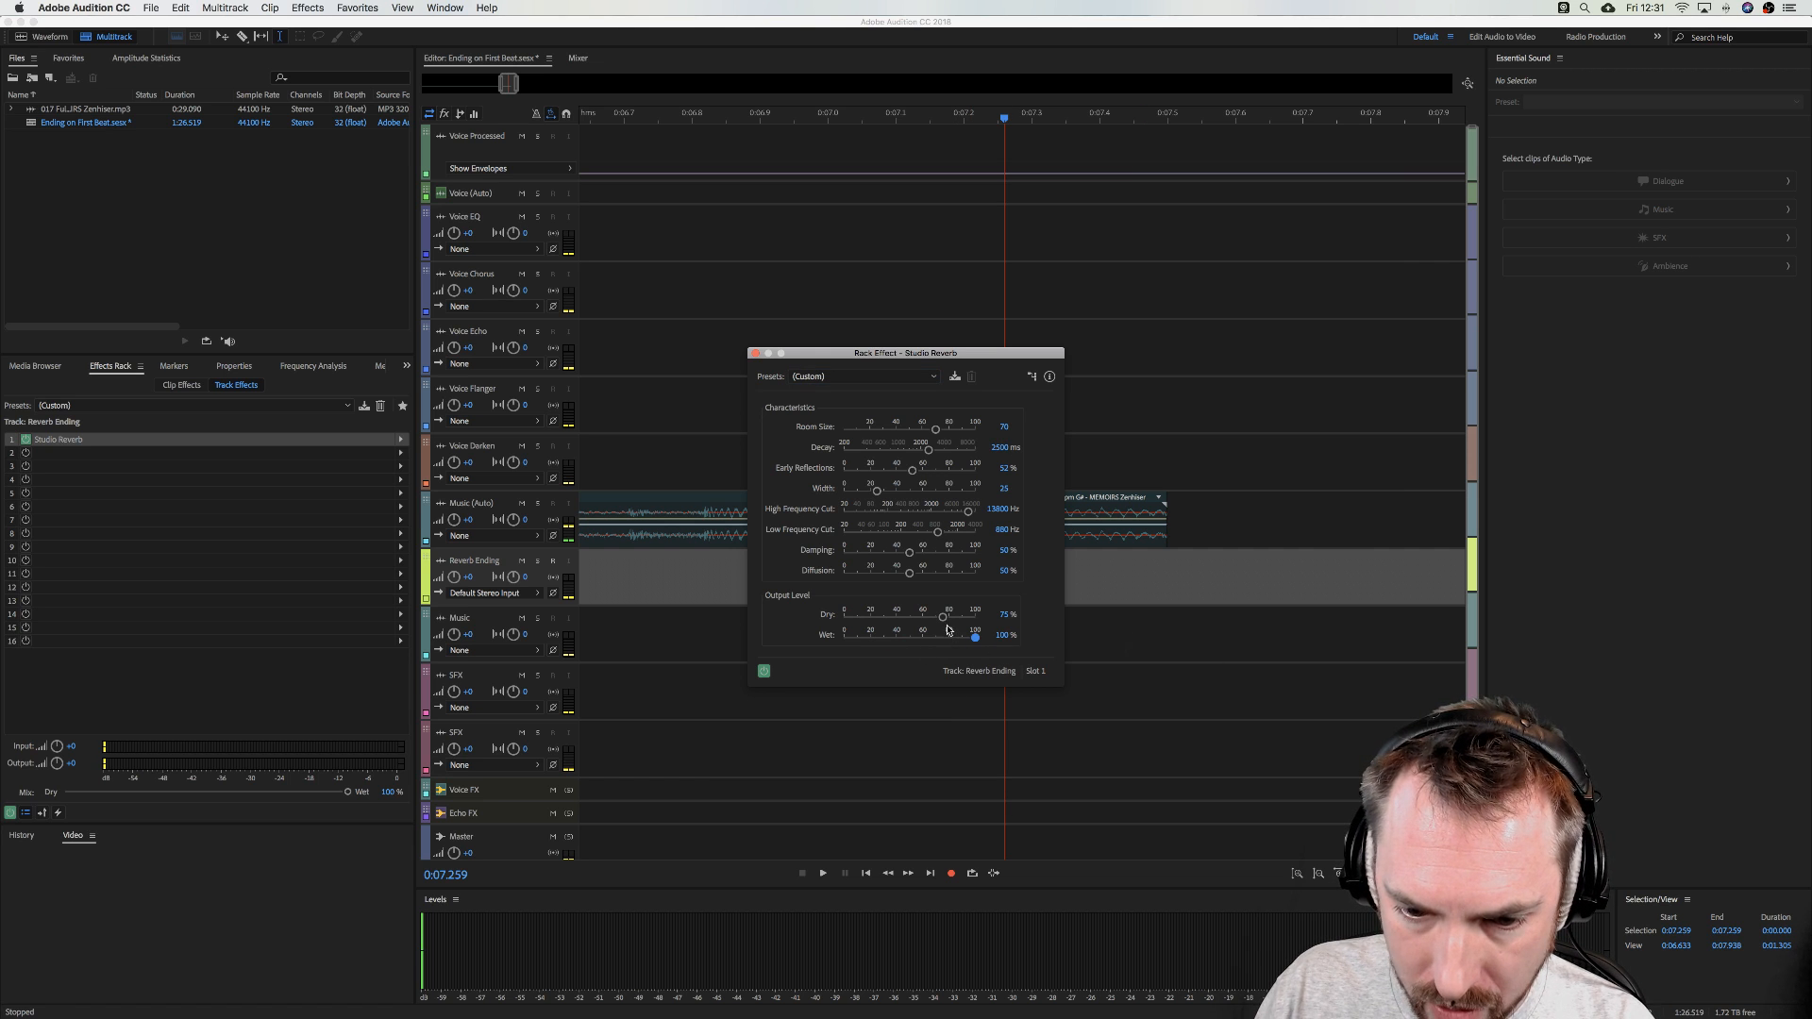
pyautogui.click(997, 448)
pyautogui.write('5000')
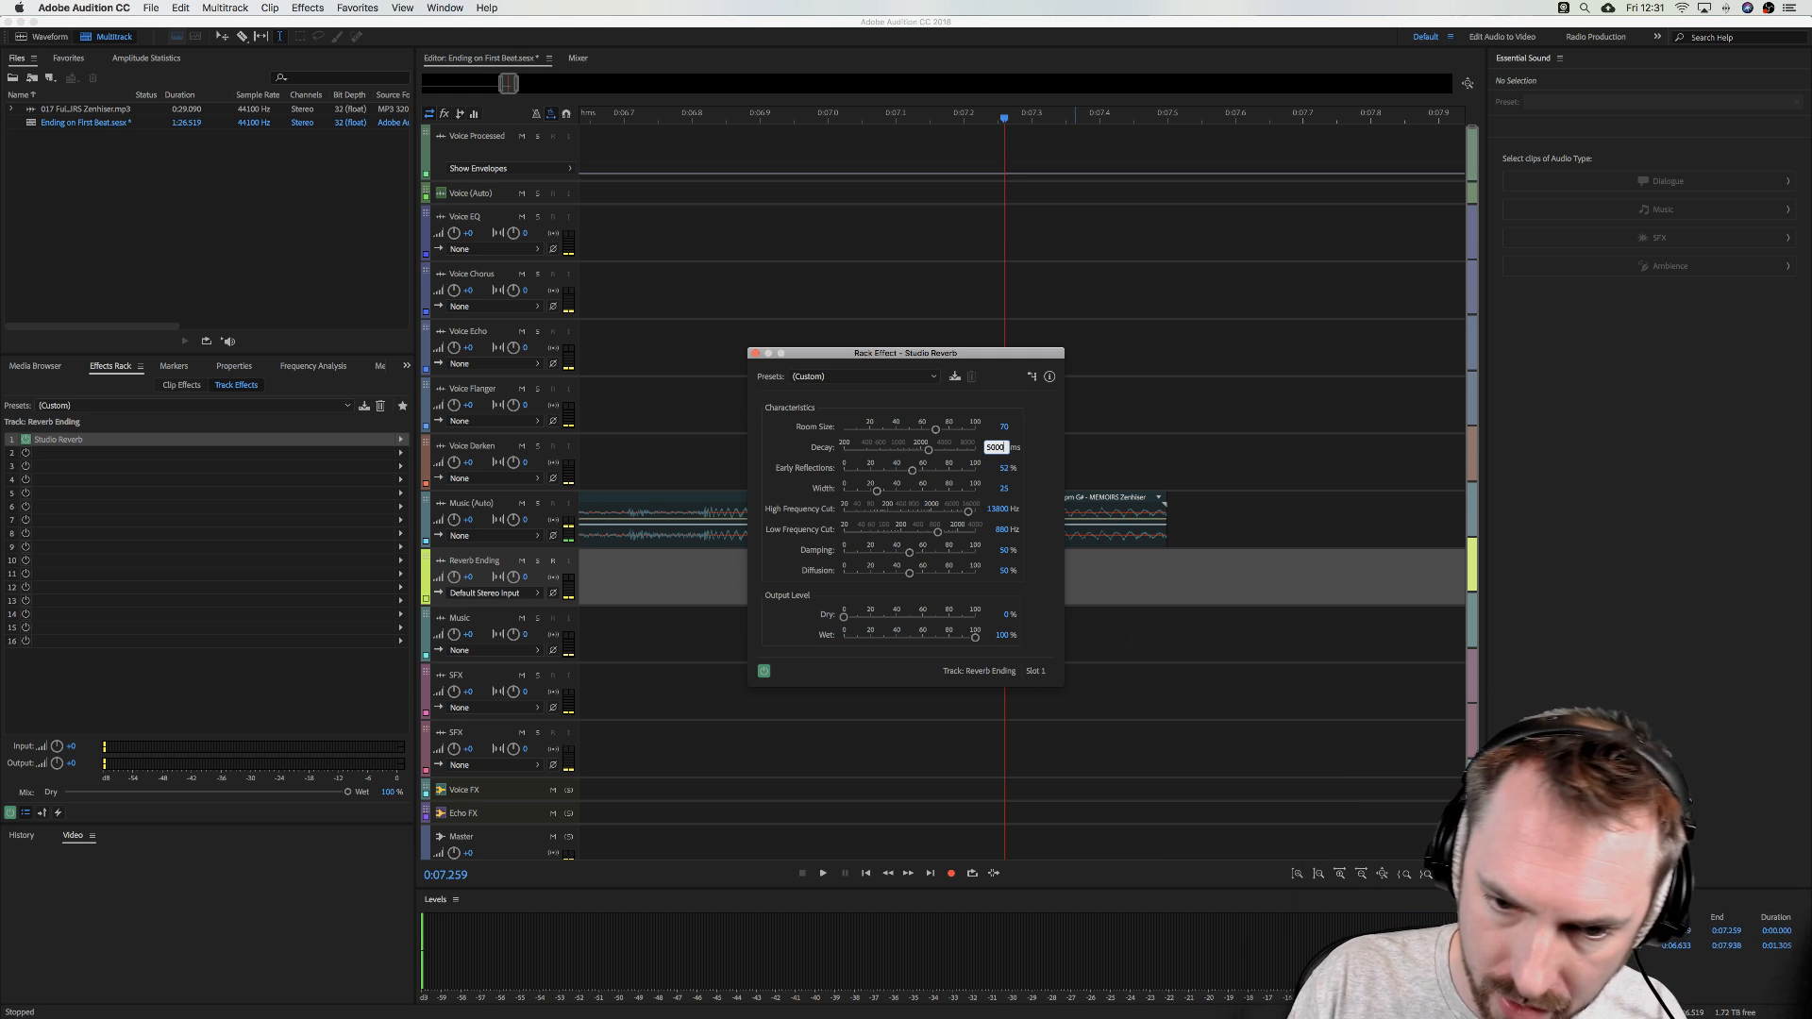
pyautogui.press('Return')
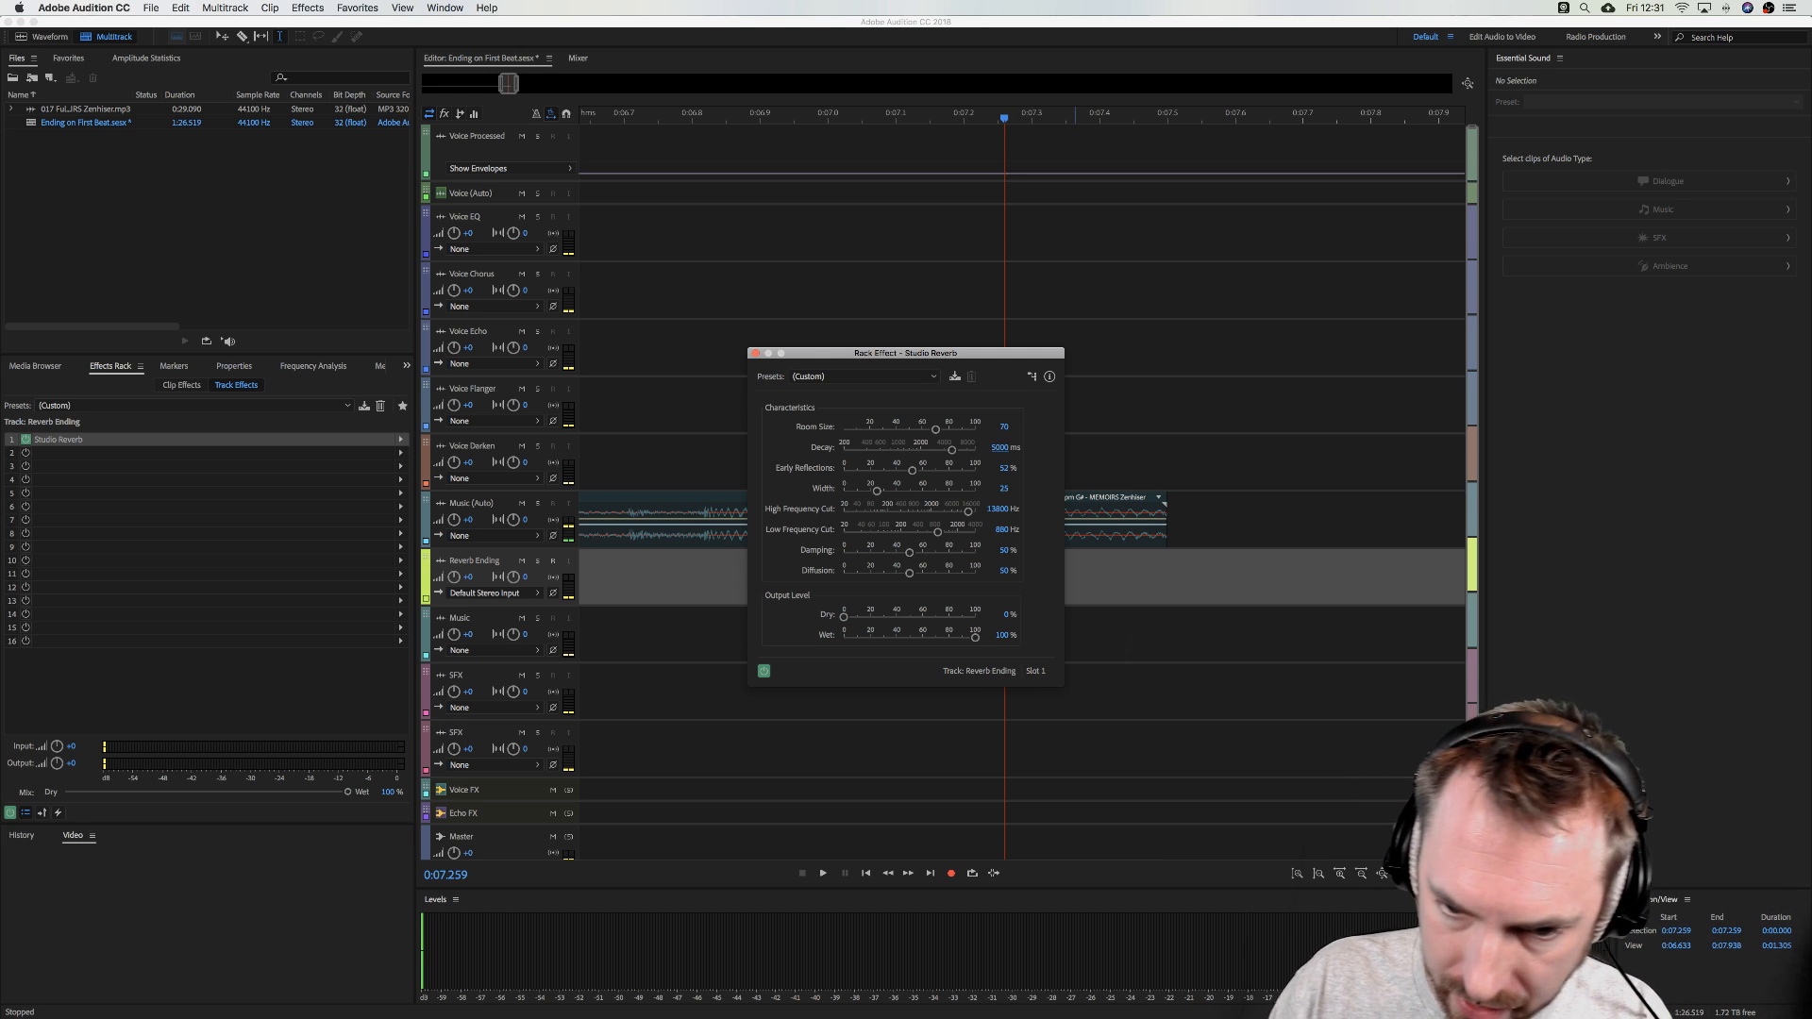
pyautogui.click(754, 354)
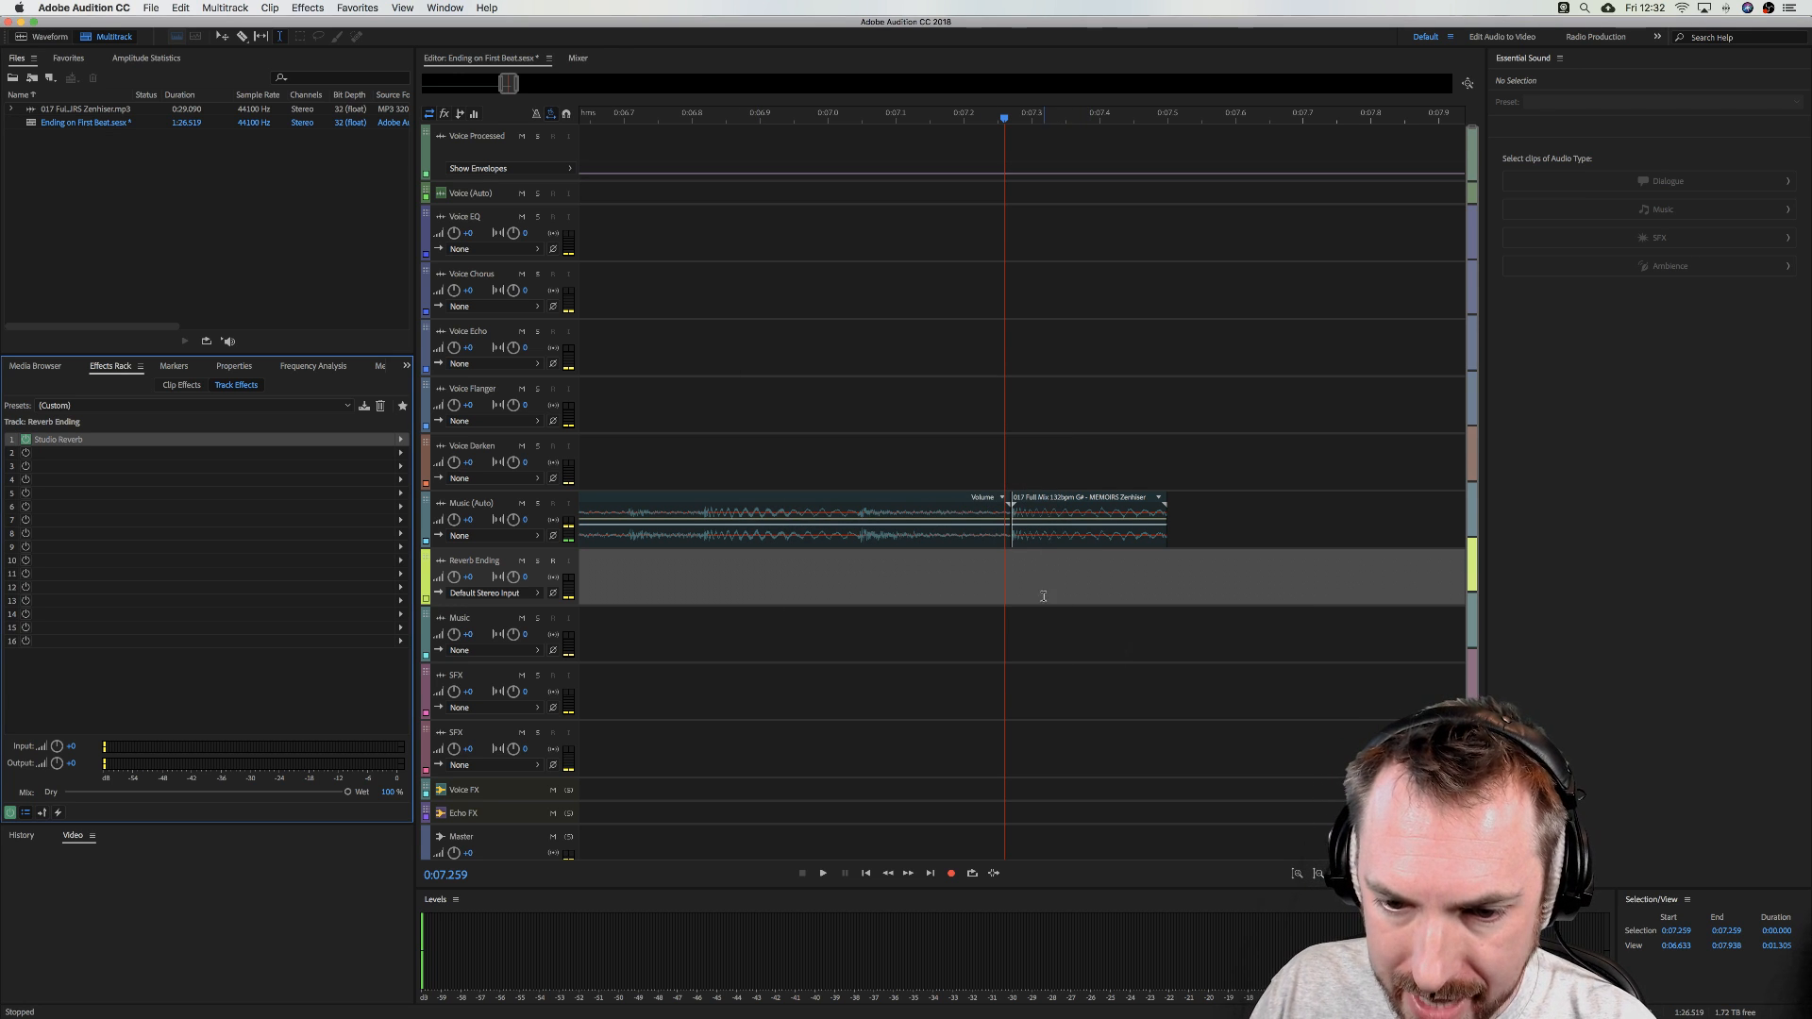
# - Move the split-off final beat from Music (Auto) down to the Reverb Ending track at the same time position and play the ending
pyautogui.moveTo(1045, 539); pyautogui.dragTo(934, 574)
pyautogui.hscroll(5, 1135, 488)
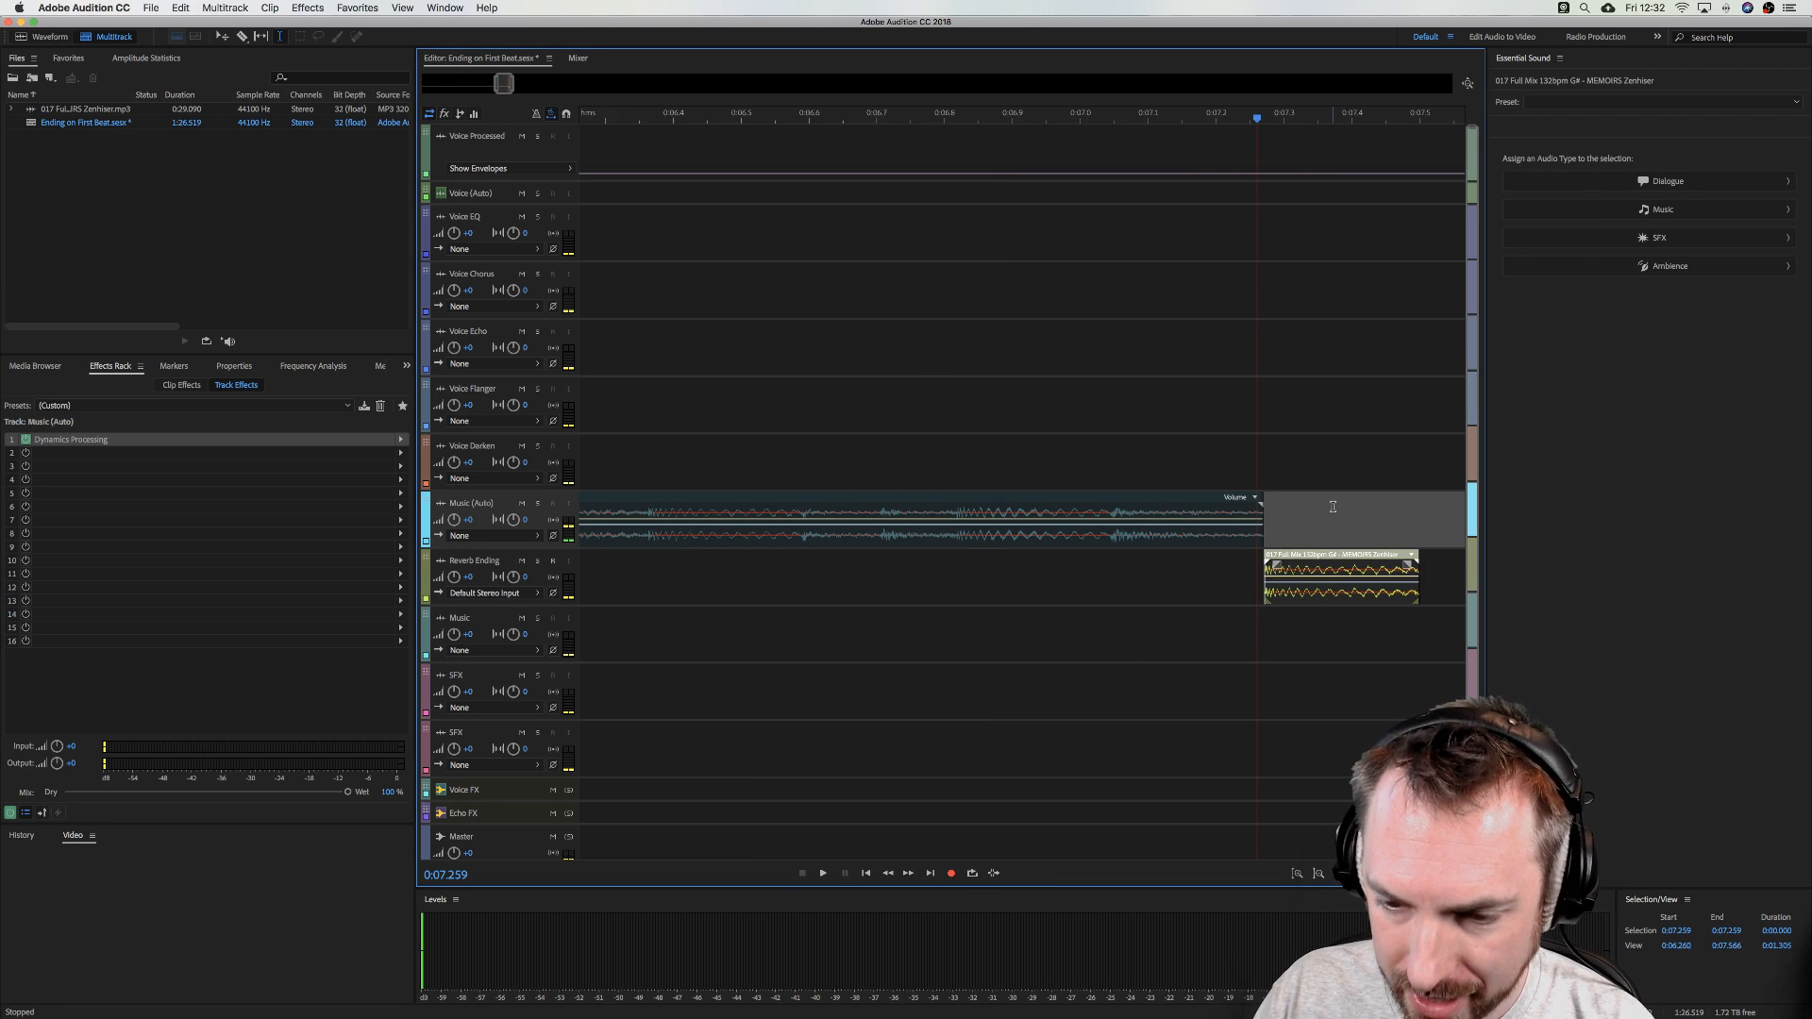
pyautogui.press('space')
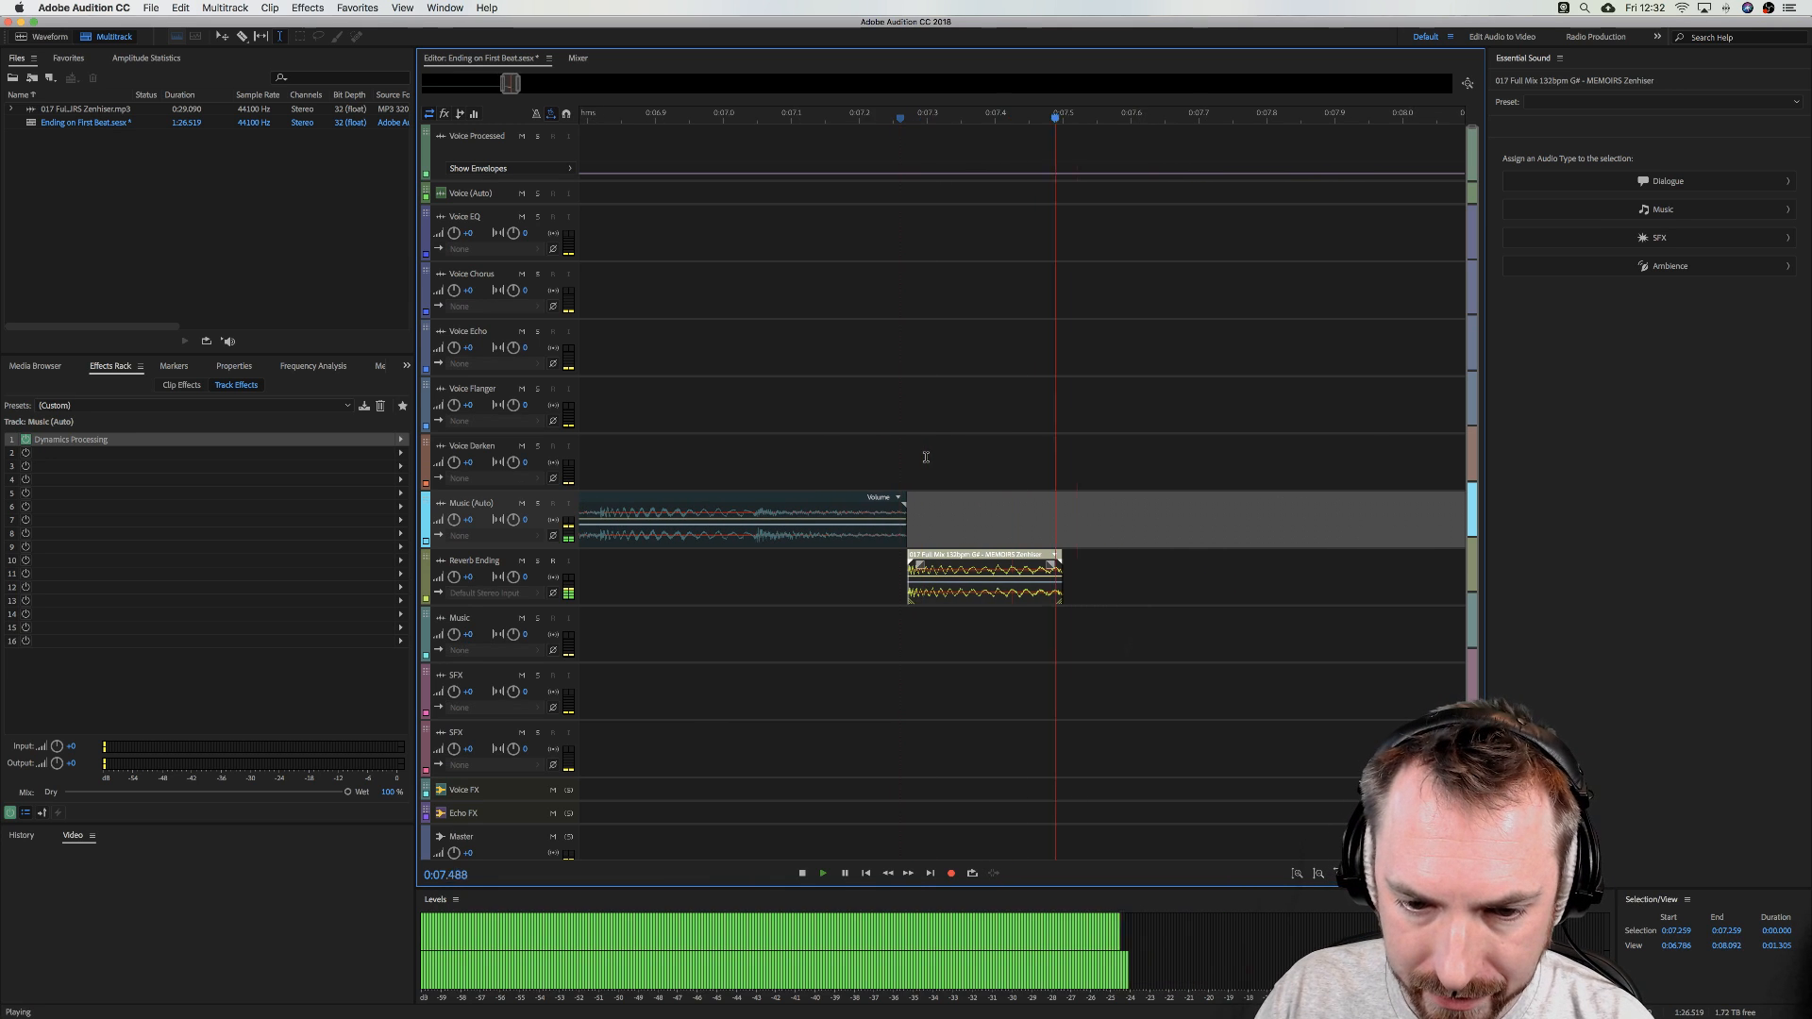
pyautogui.press('space')
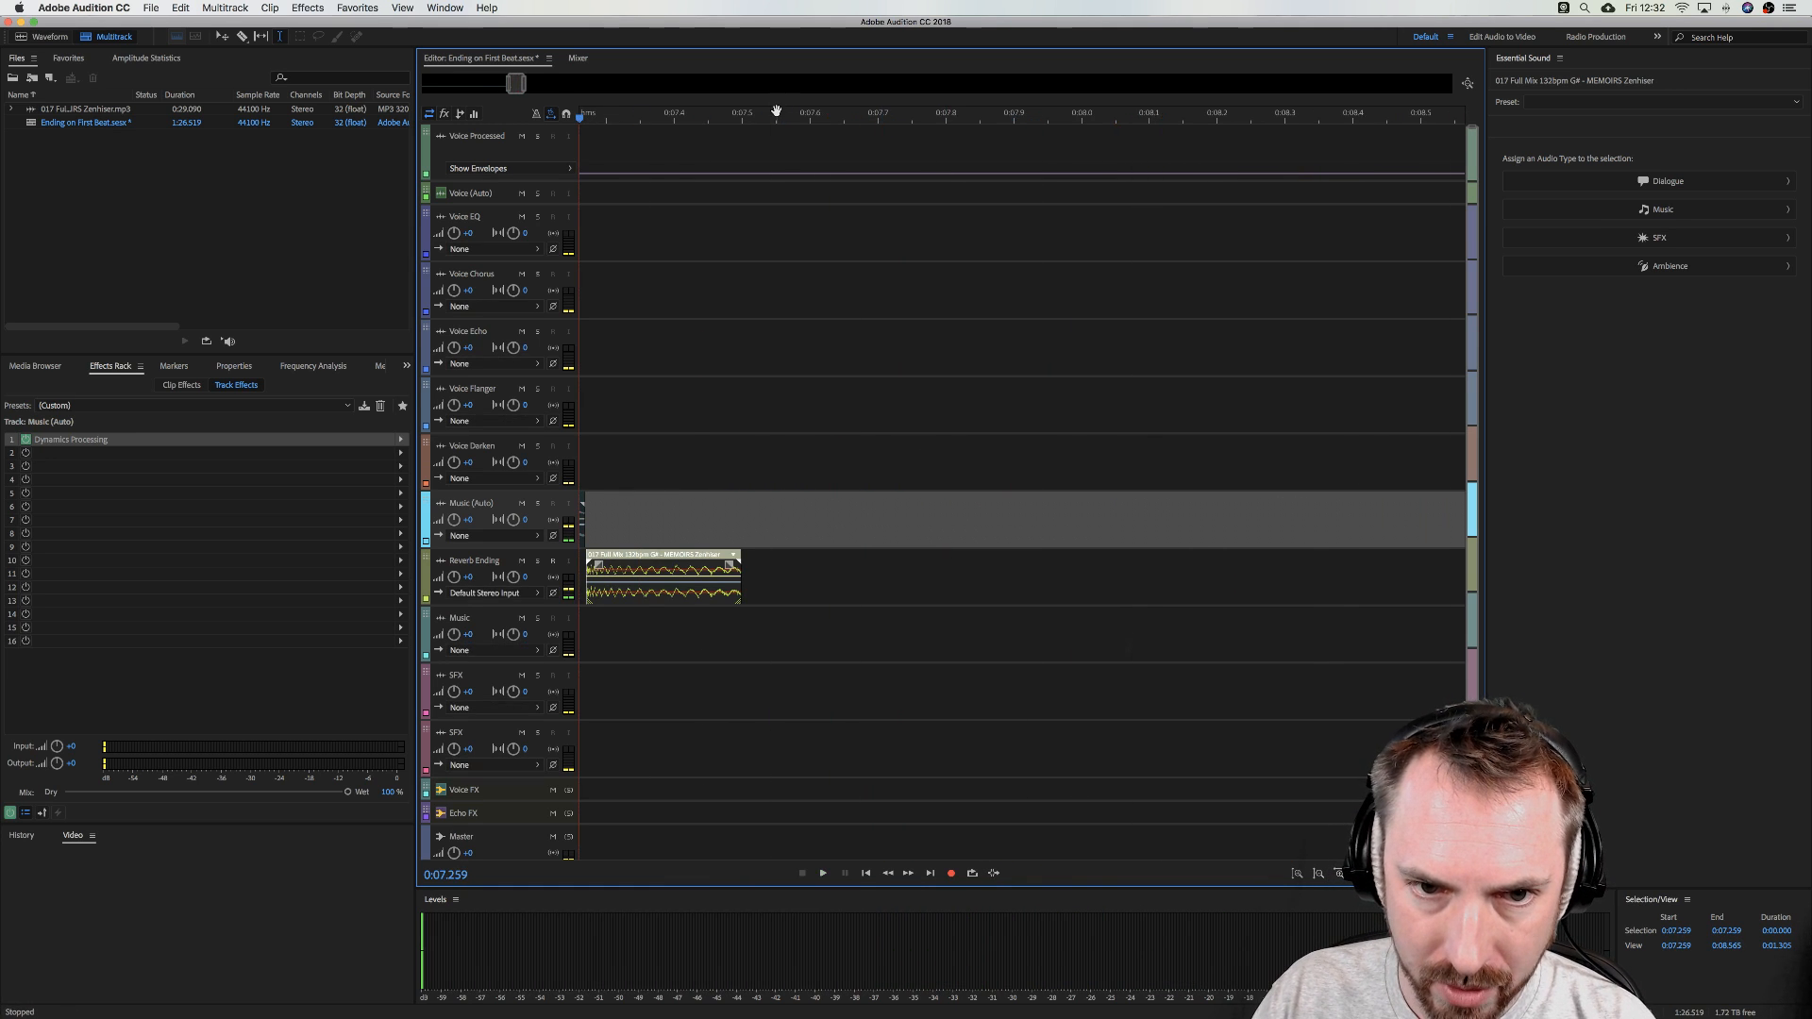
pyautogui.scroll(-5, 777, 112)
pyautogui.press('space')
pyautogui.press('space')
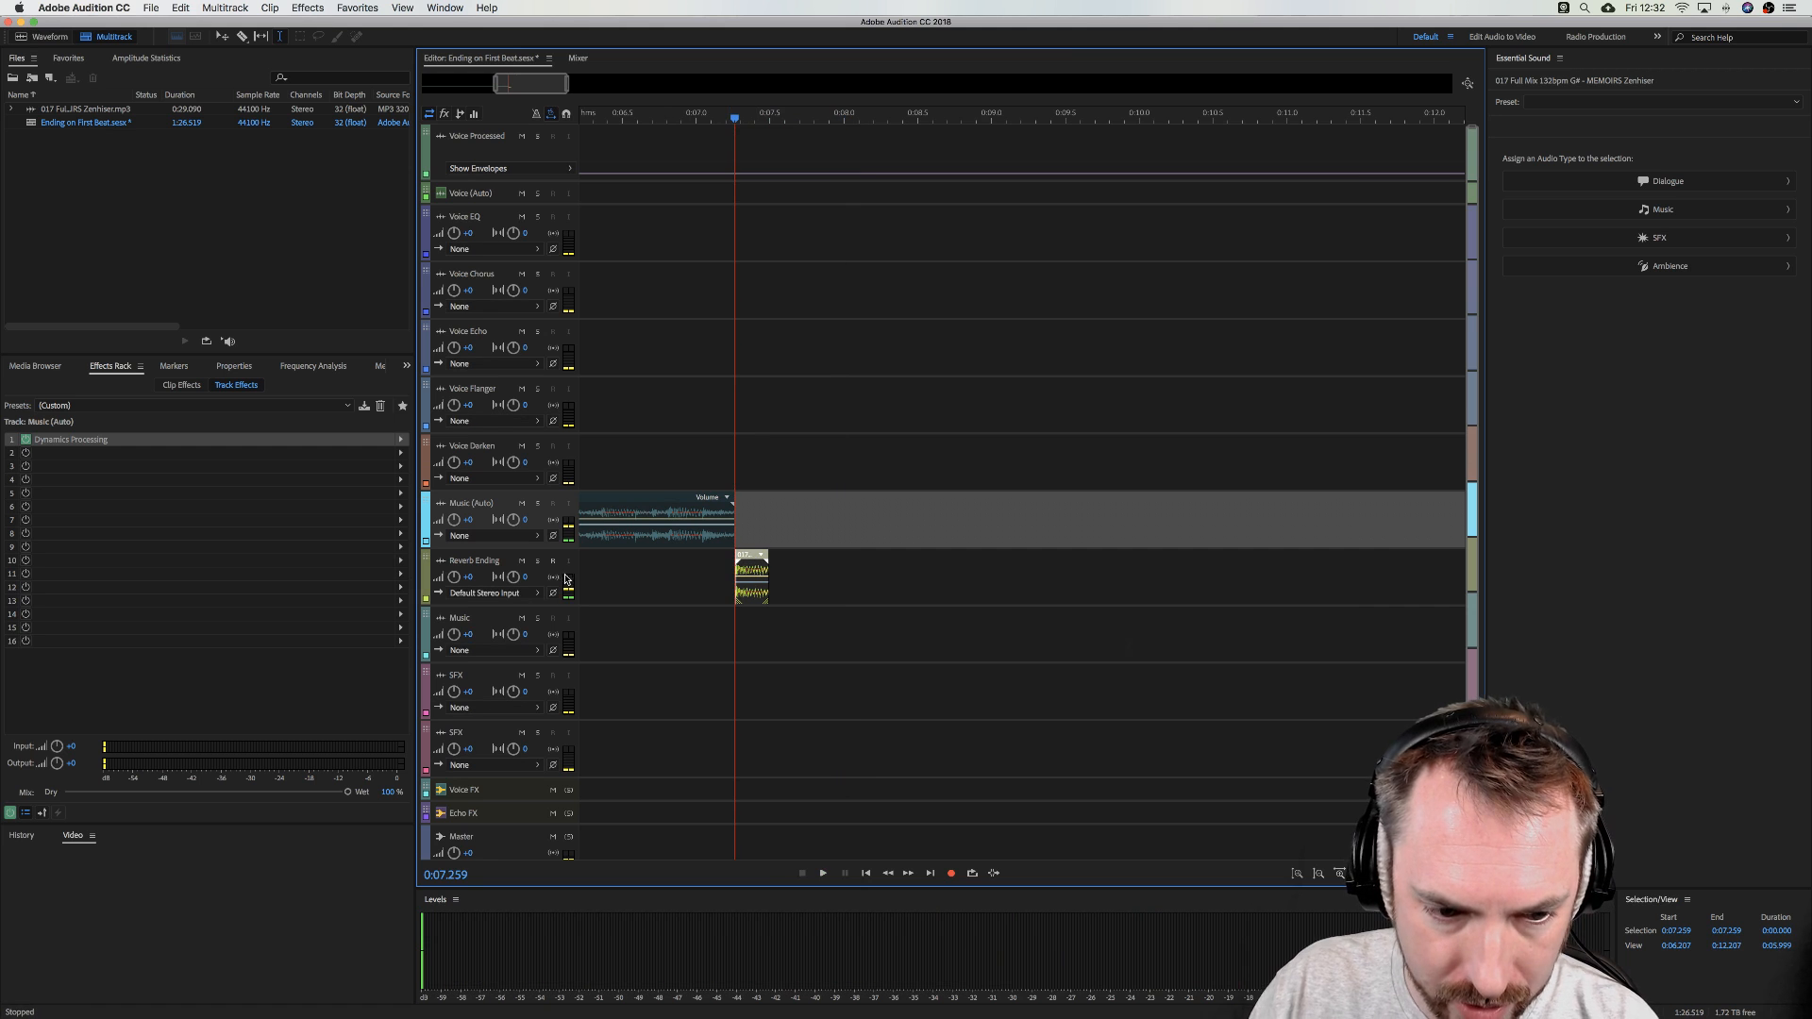
pyautogui.click(55, 441)
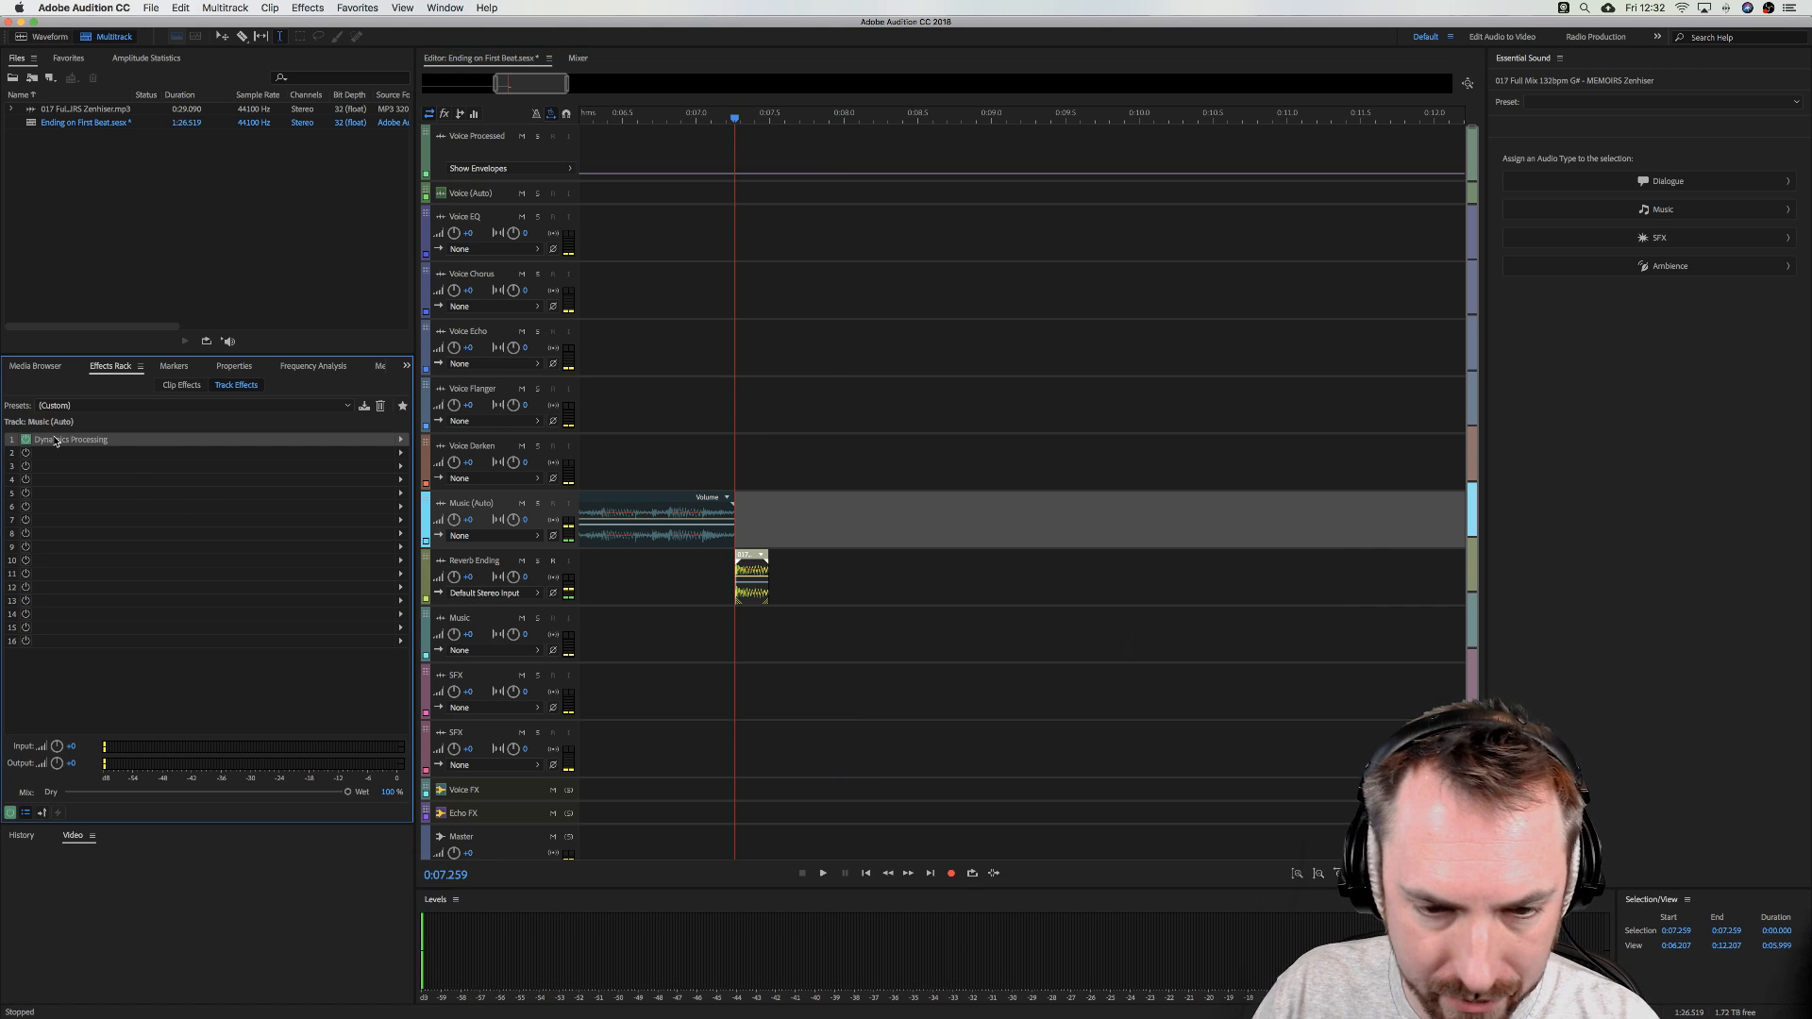
pyautogui.doubleClick(107, 443)
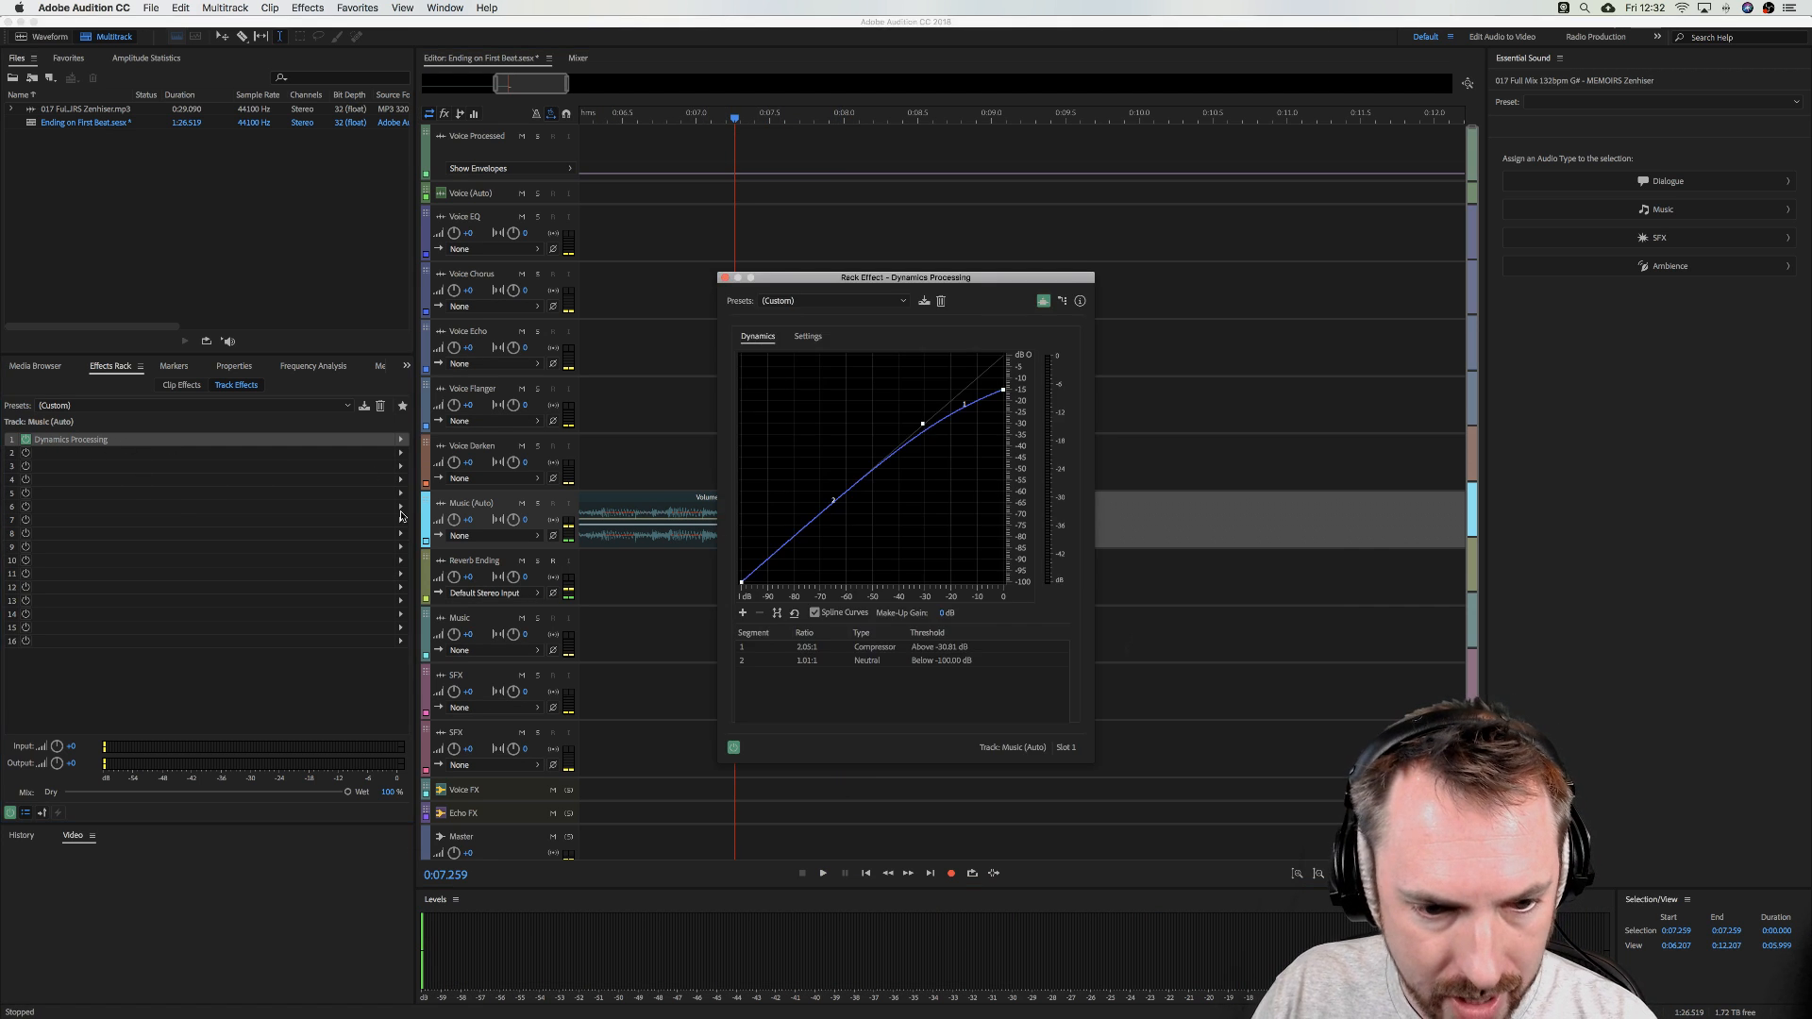
pyautogui.click(725, 278)
# - Lower the low frequency cut of the Reverb Ending track's Studio Reverb to 20 Hz while playing the beat
pyautogui.click(732, 576)
pyautogui.doubleClick(96, 441)
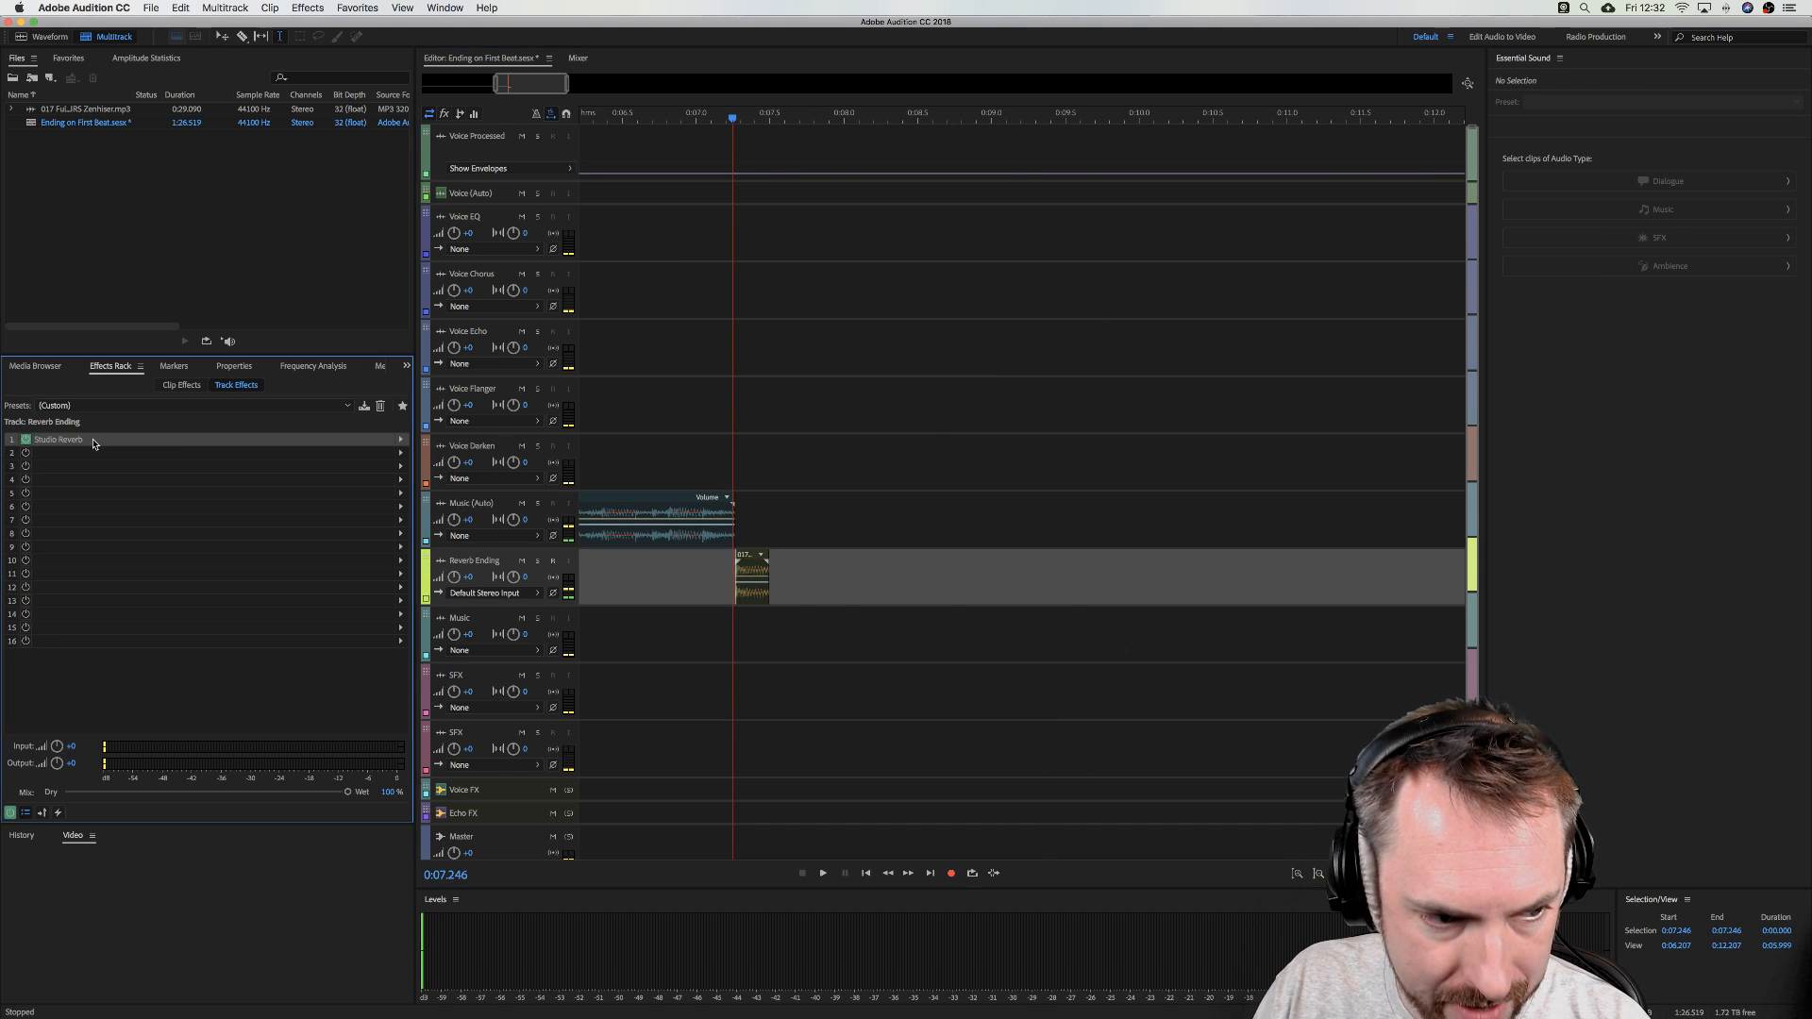
pyautogui.press('space')
pyautogui.press('space')
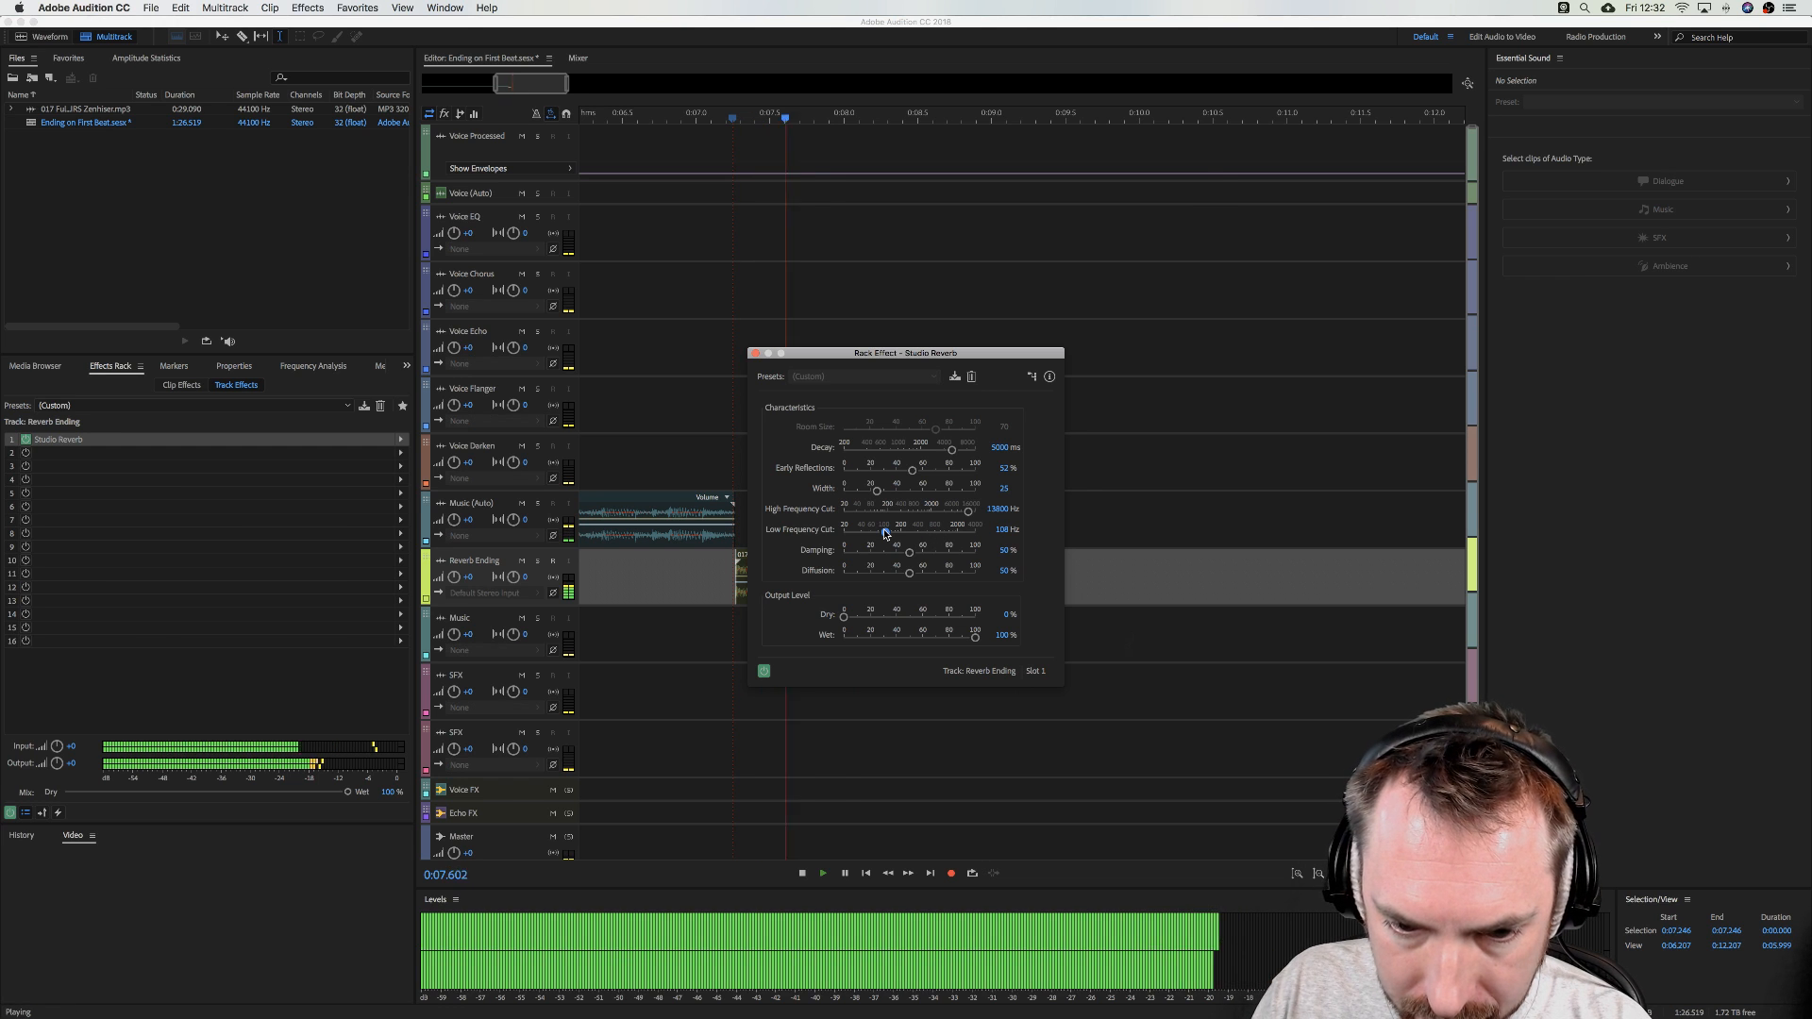
pyautogui.moveTo(886, 534); pyautogui.dragTo(883, 535)
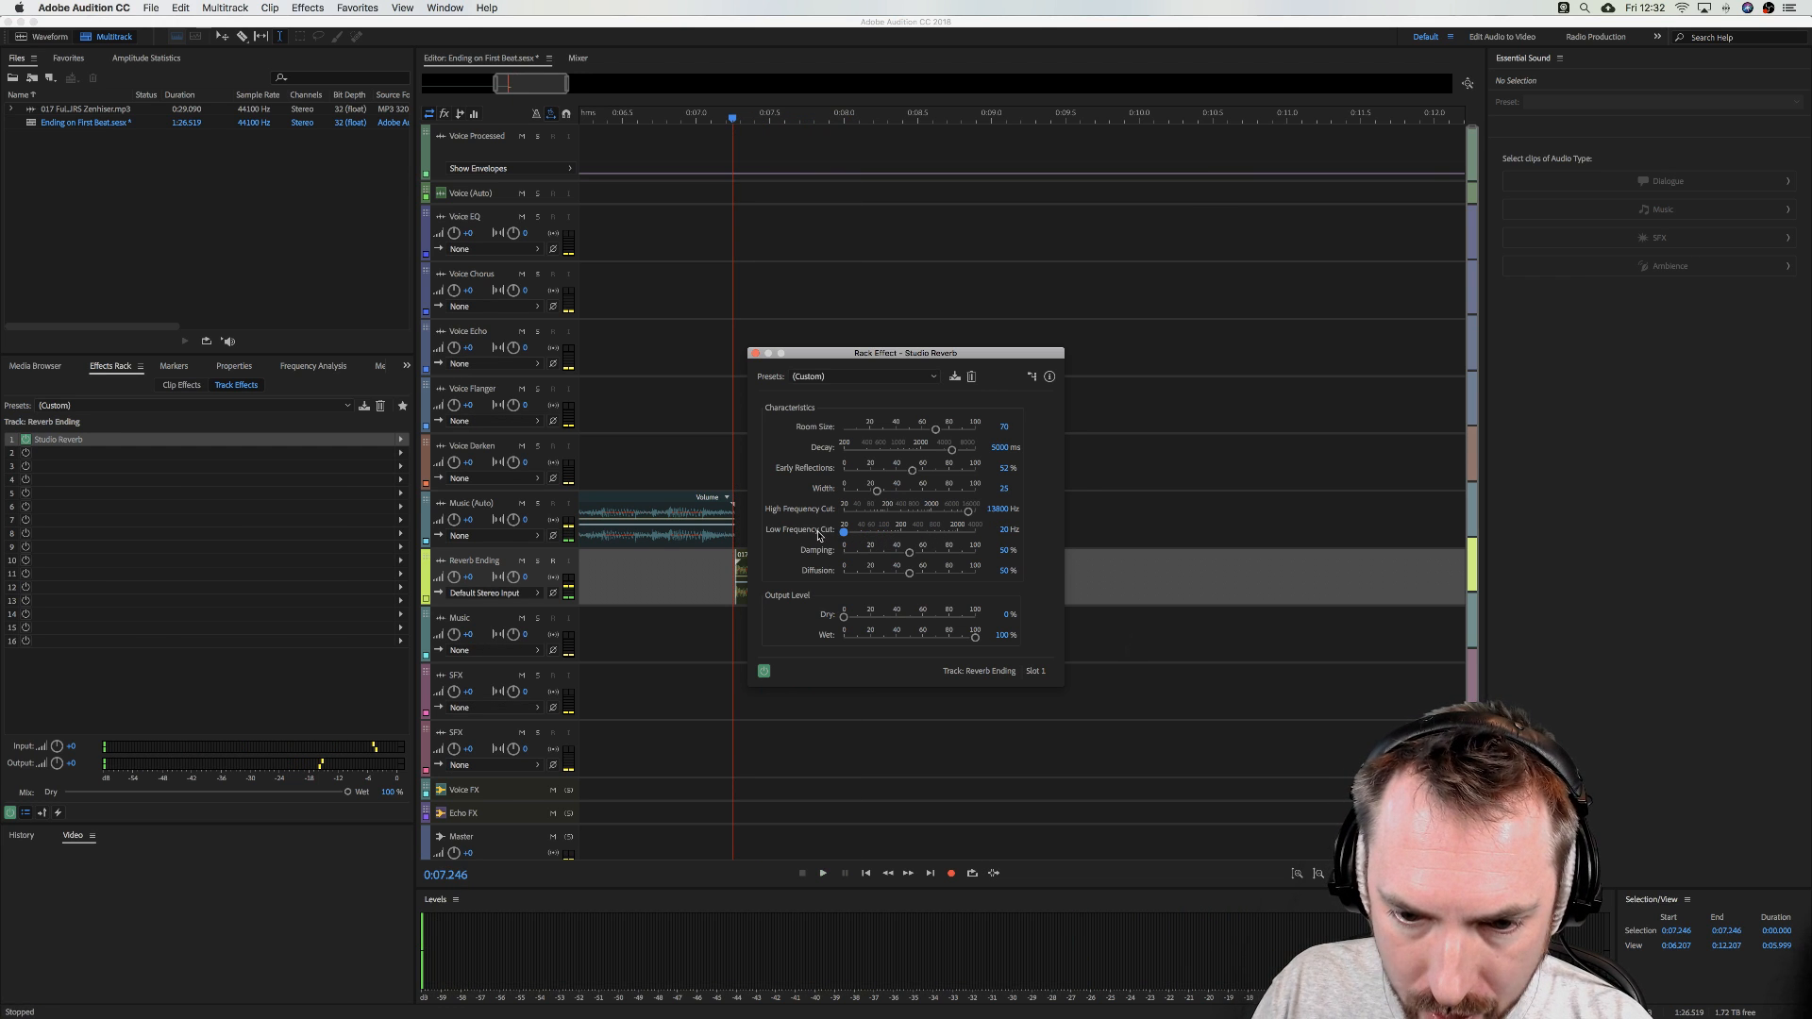
pyautogui.press('space')
pyautogui.press('space')
pyautogui.press('space')
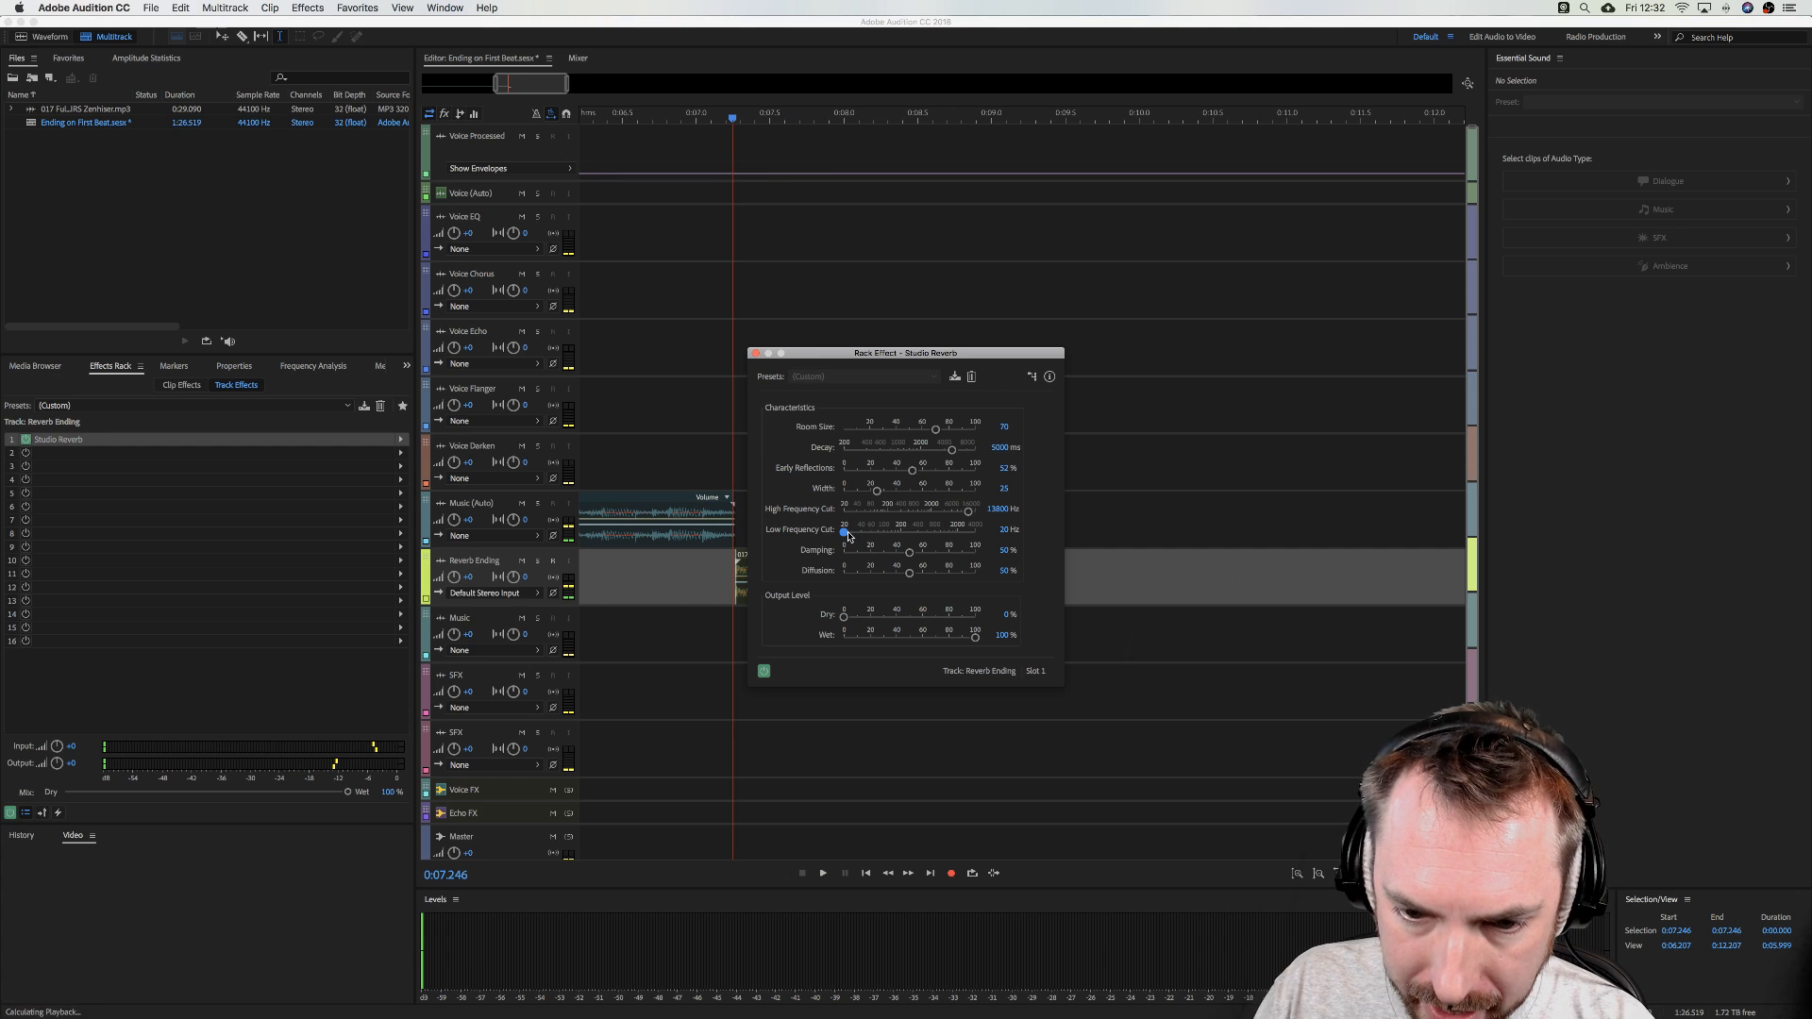
pyautogui.press('space')
# - Set the Studio Reverb's high frequency cut to about 1736 Hz, play the ending from about 0:06.4, and close the effect settings
pyautogui.moveTo(969, 511); pyautogui.dragTo(929, 518)
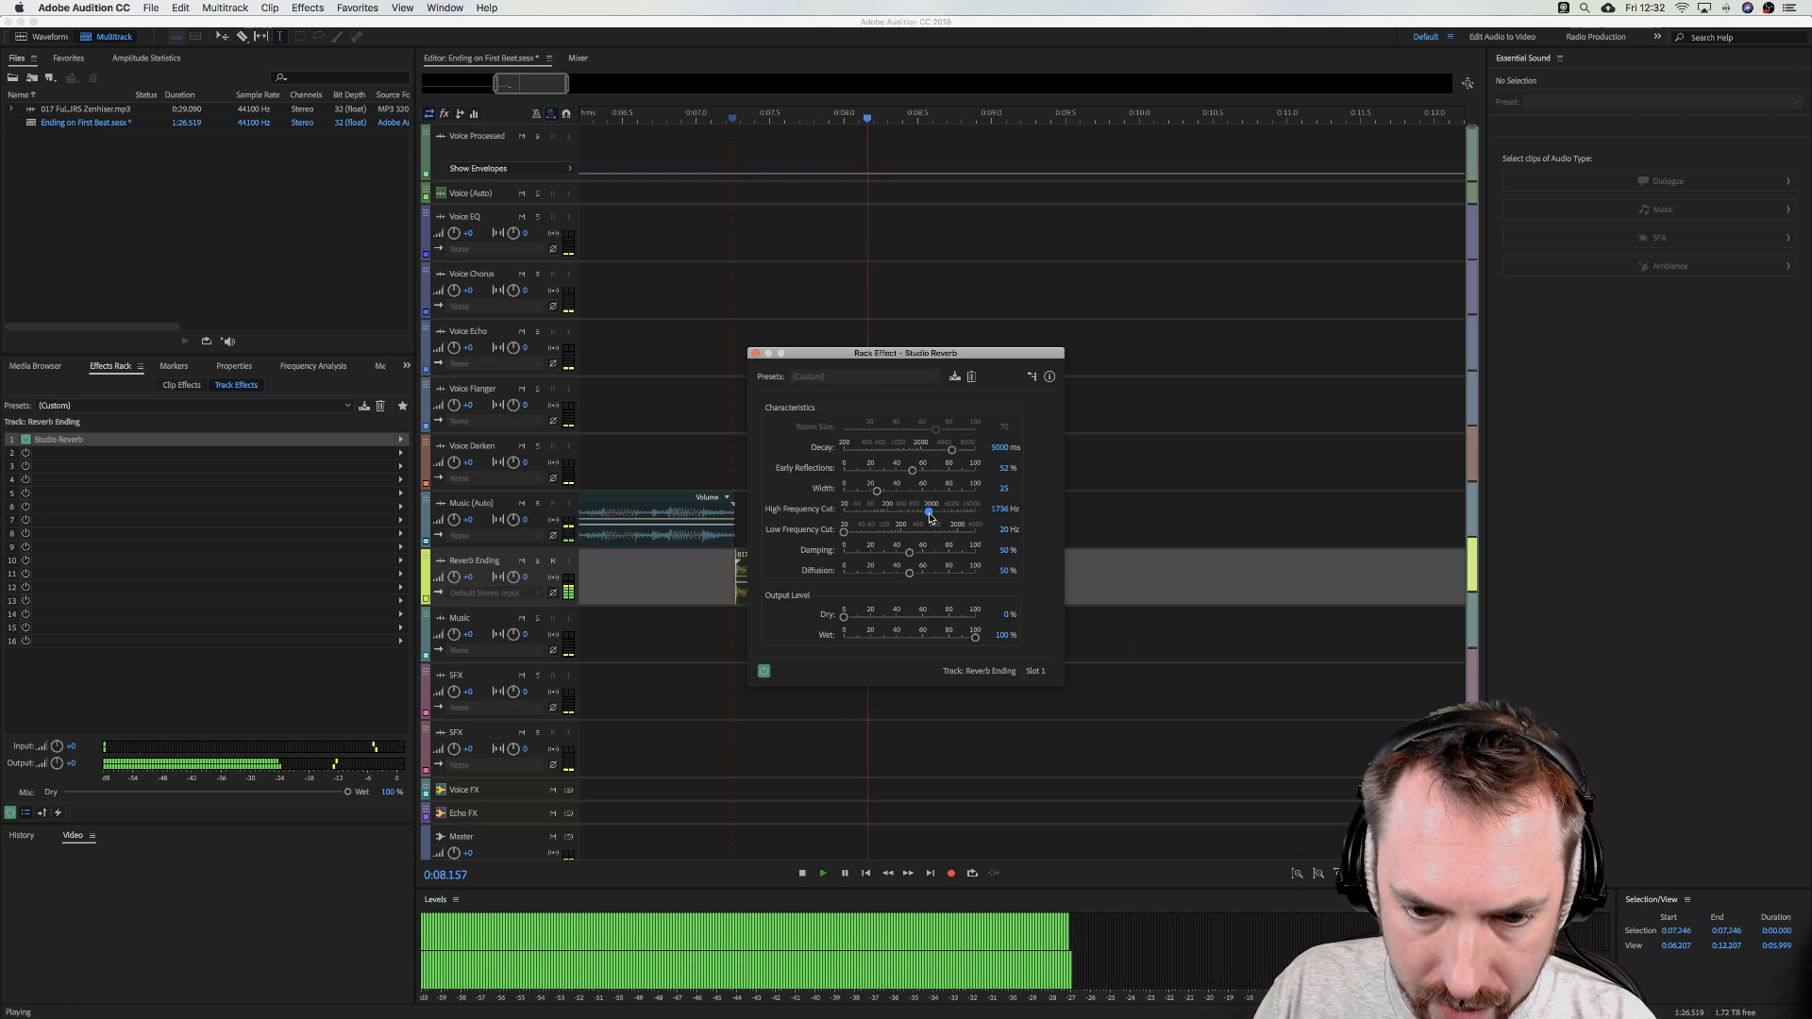
pyautogui.press('space')
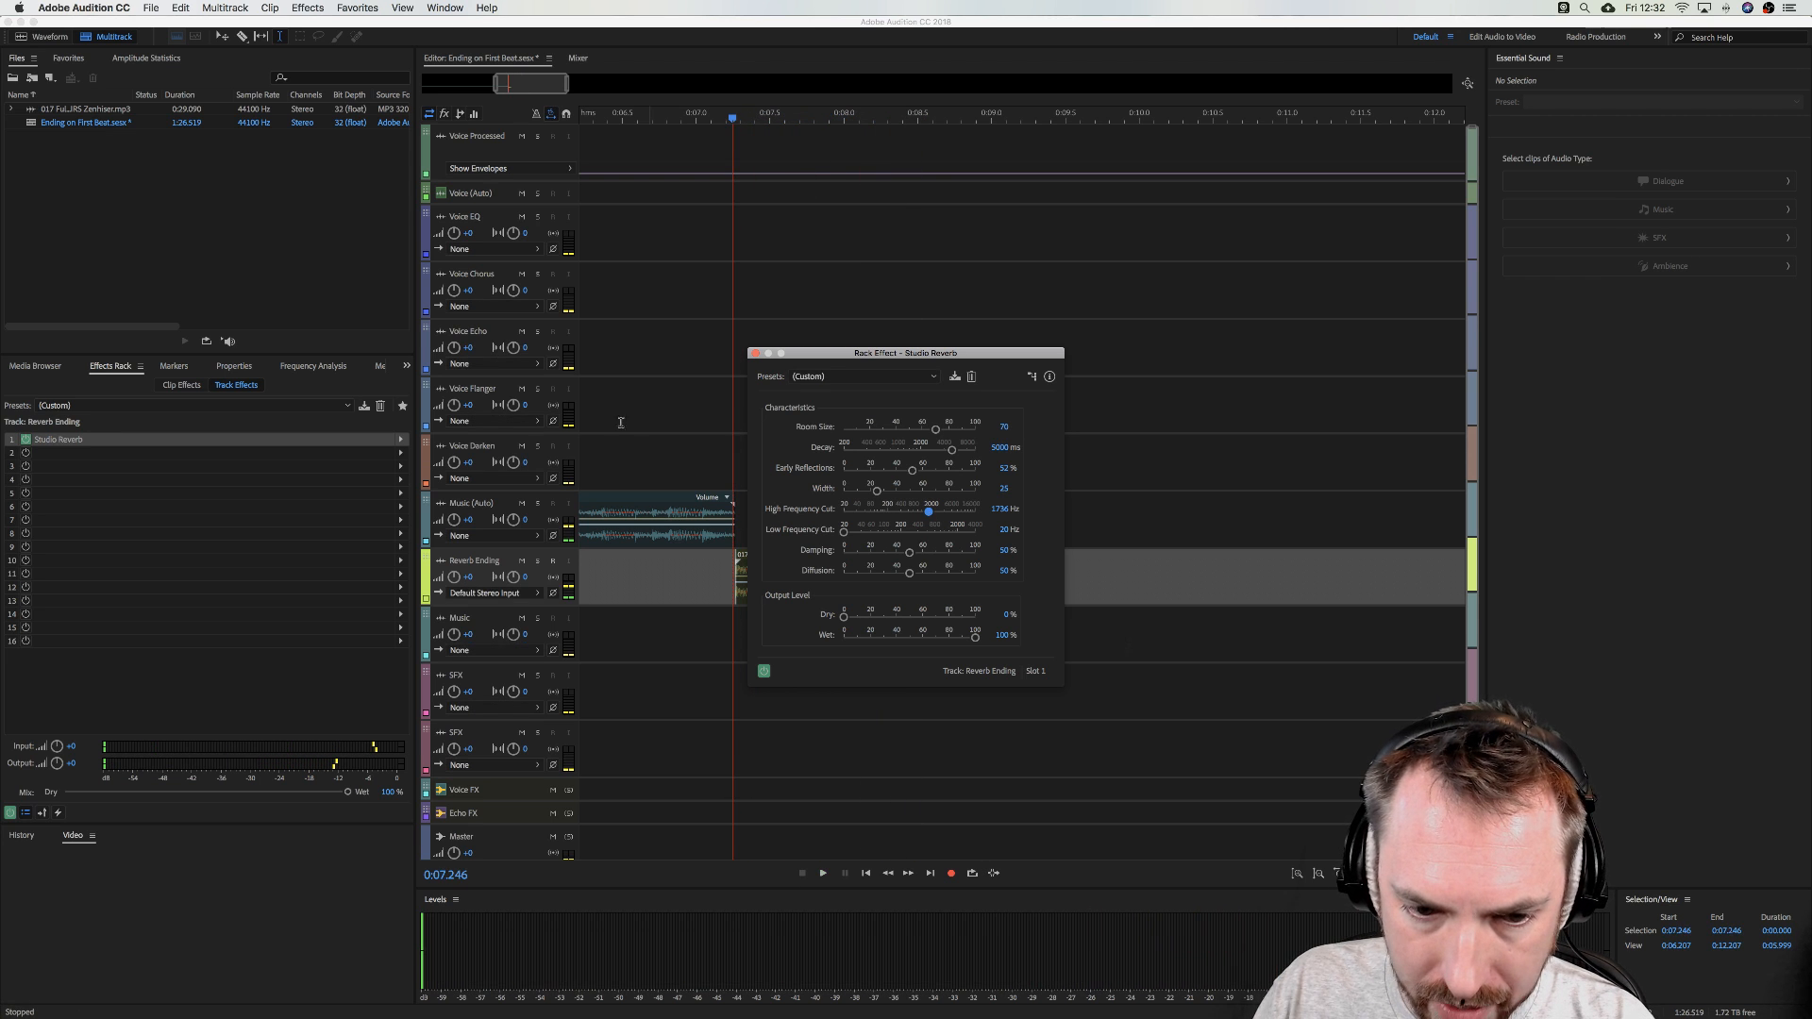
pyautogui.click(608, 403)
pyautogui.press('space')
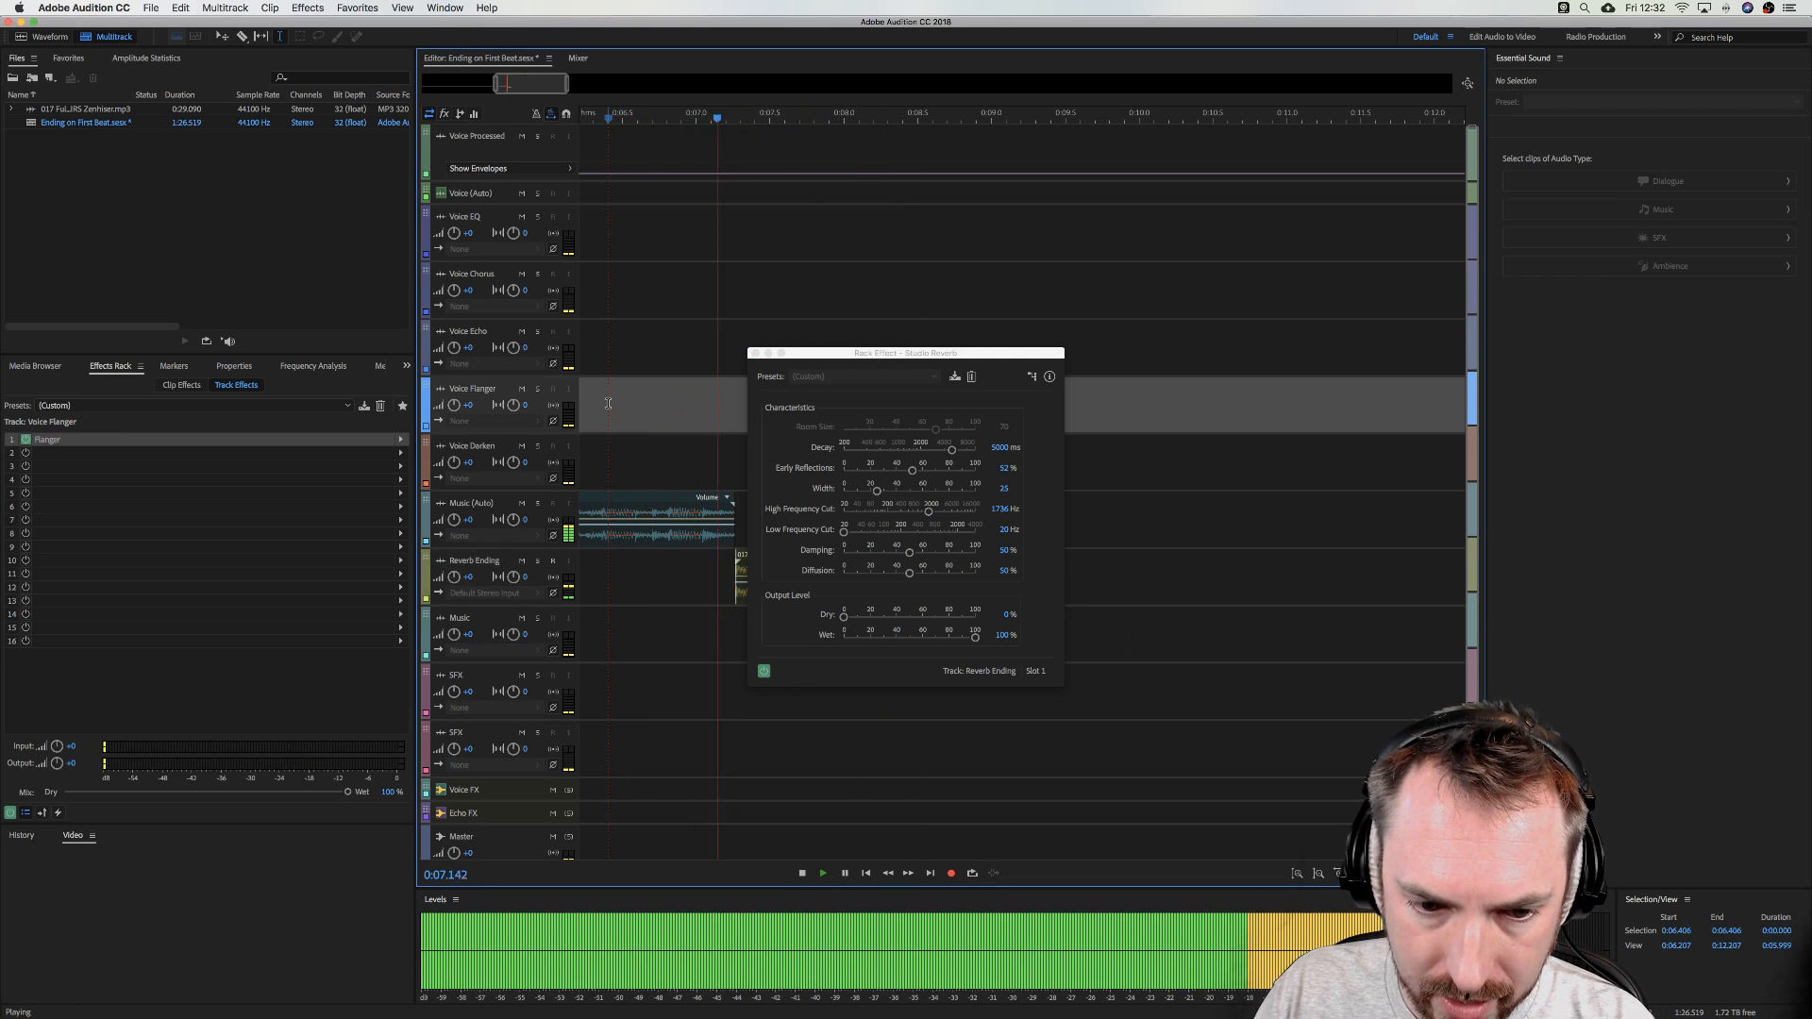
pyautogui.press('space')
pyautogui.click(753, 355)
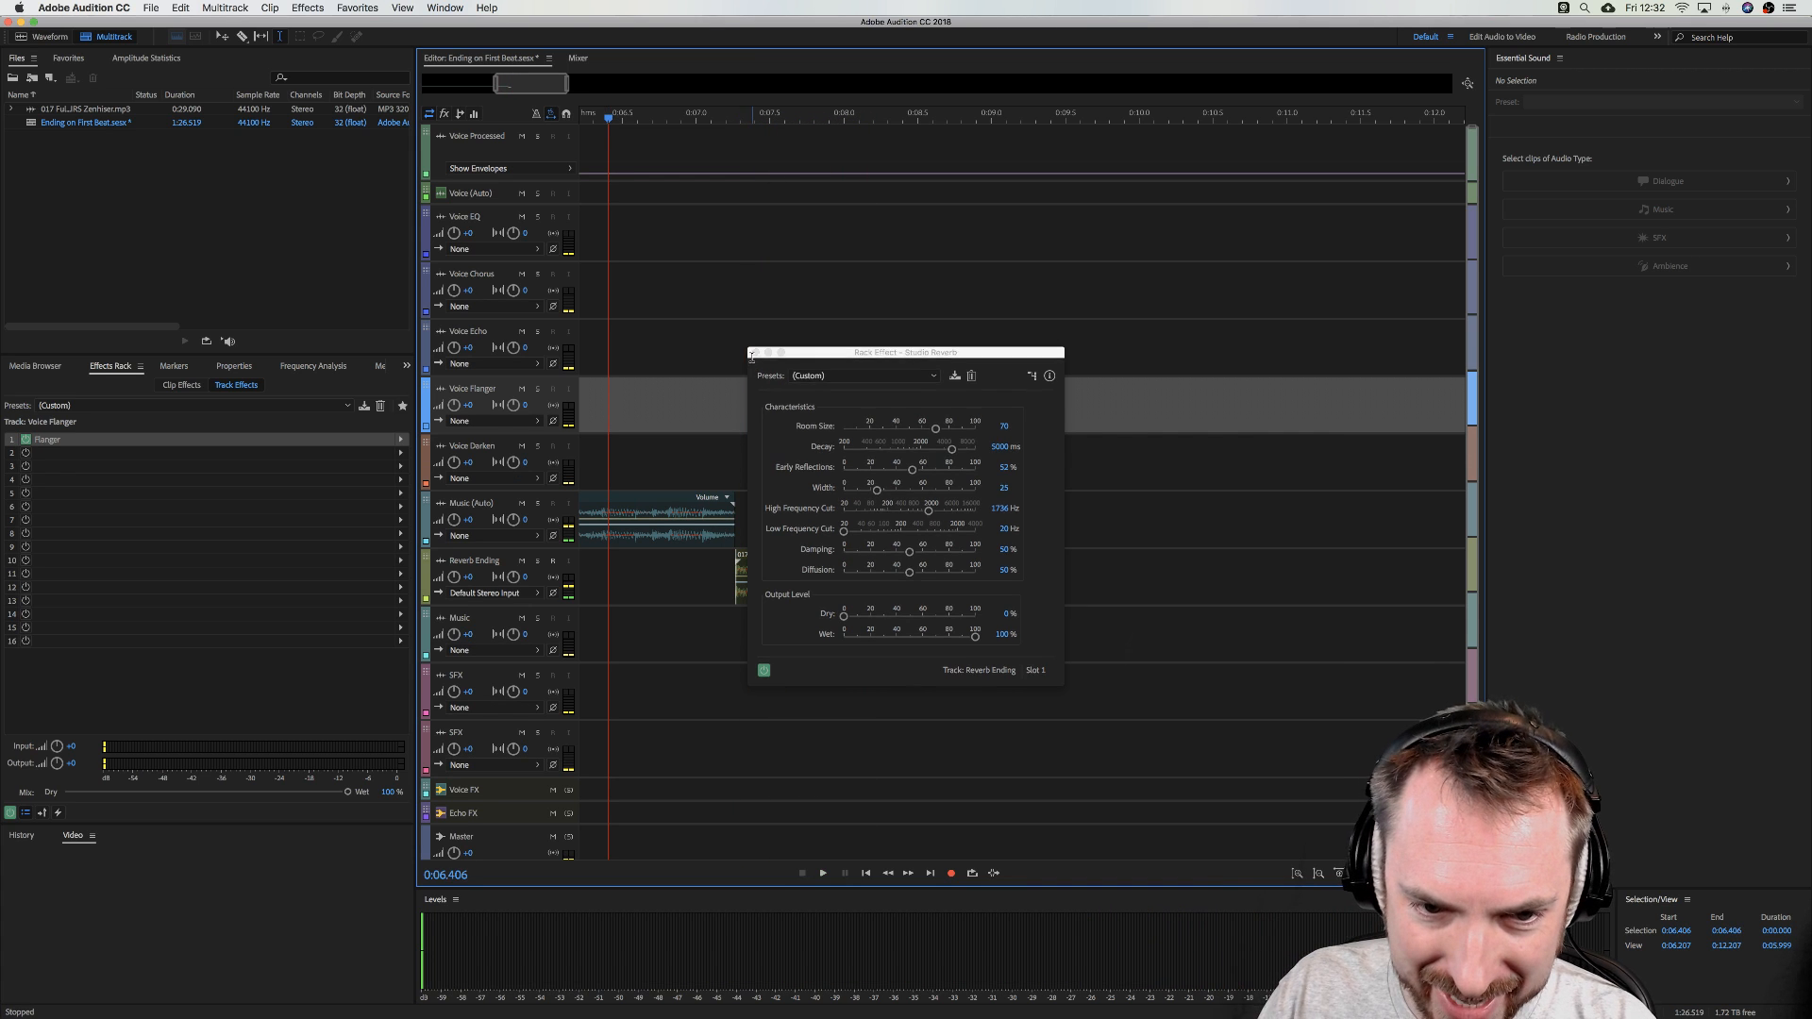
pyautogui.click(753, 351)
# - Extend the Music (Auto) clip's end back to about 0:07.5, add a short fade-out over the final beat, and play it
pyautogui.moveTo(733, 512); pyautogui.dragTo(765, 514)
pyautogui.press('space')
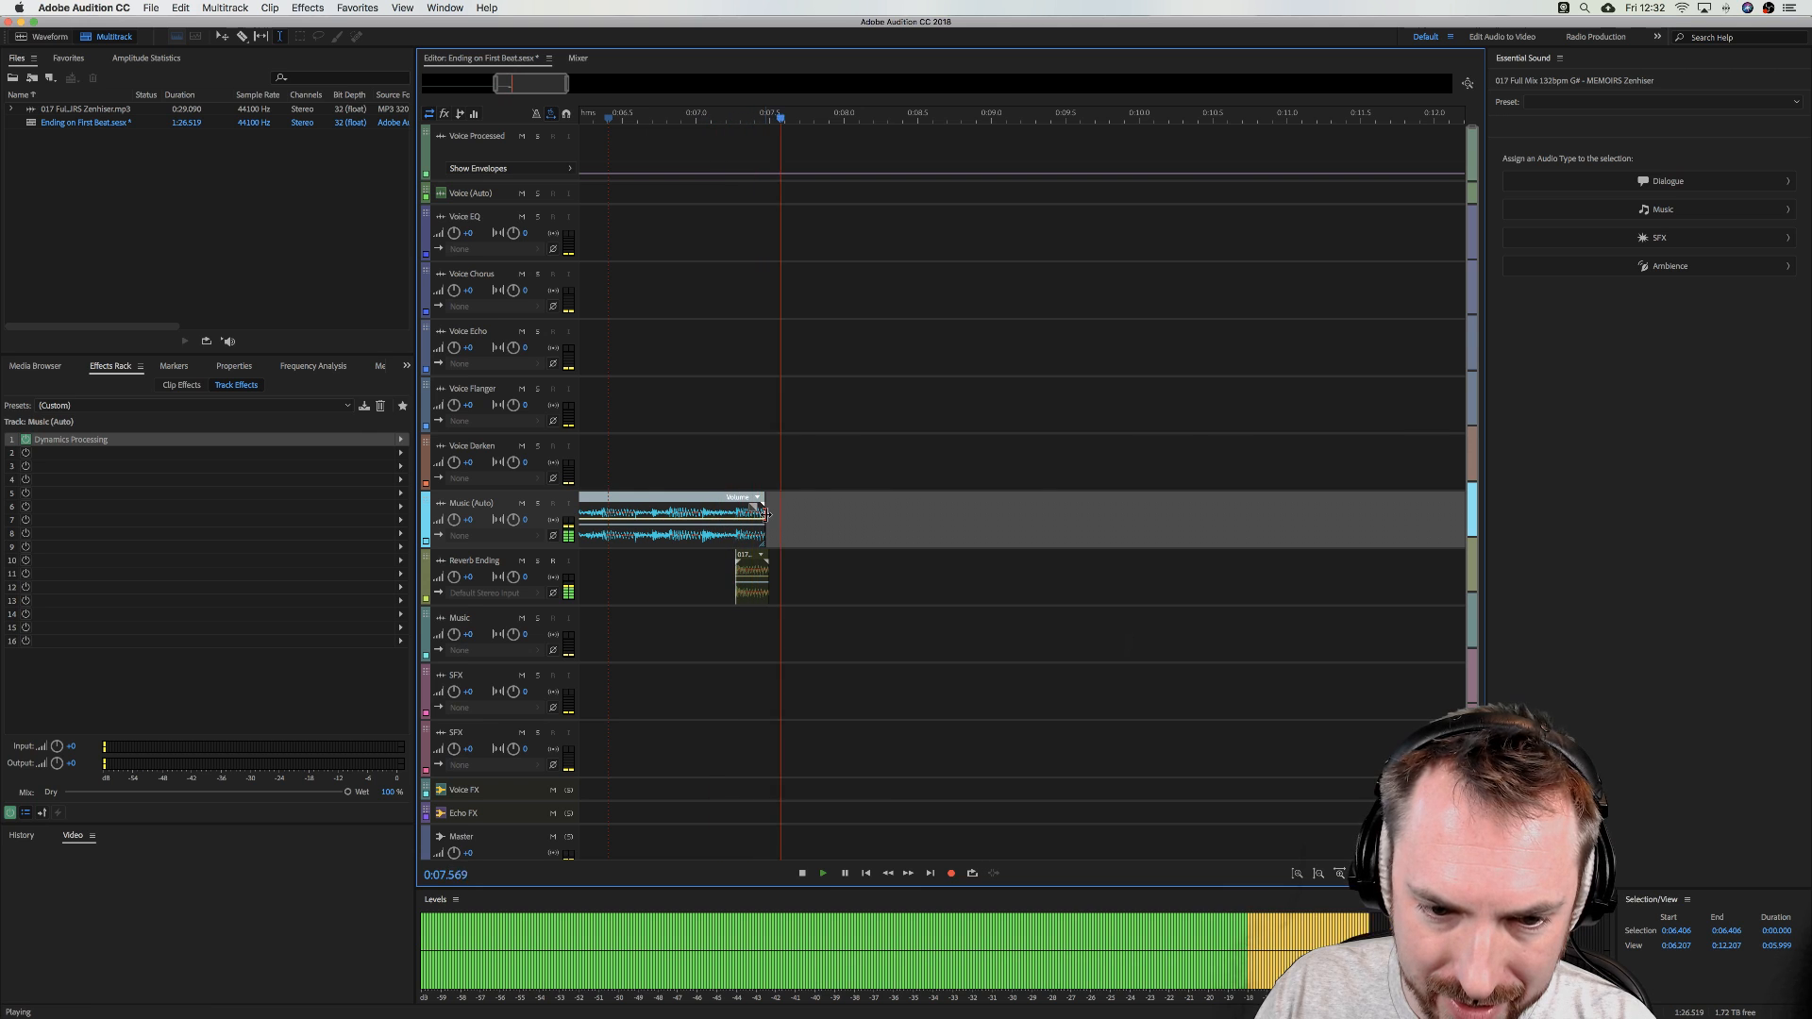
pyautogui.press('space')
pyautogui.moveTo(754, 510); pyautogui.dragTo(739, 510)
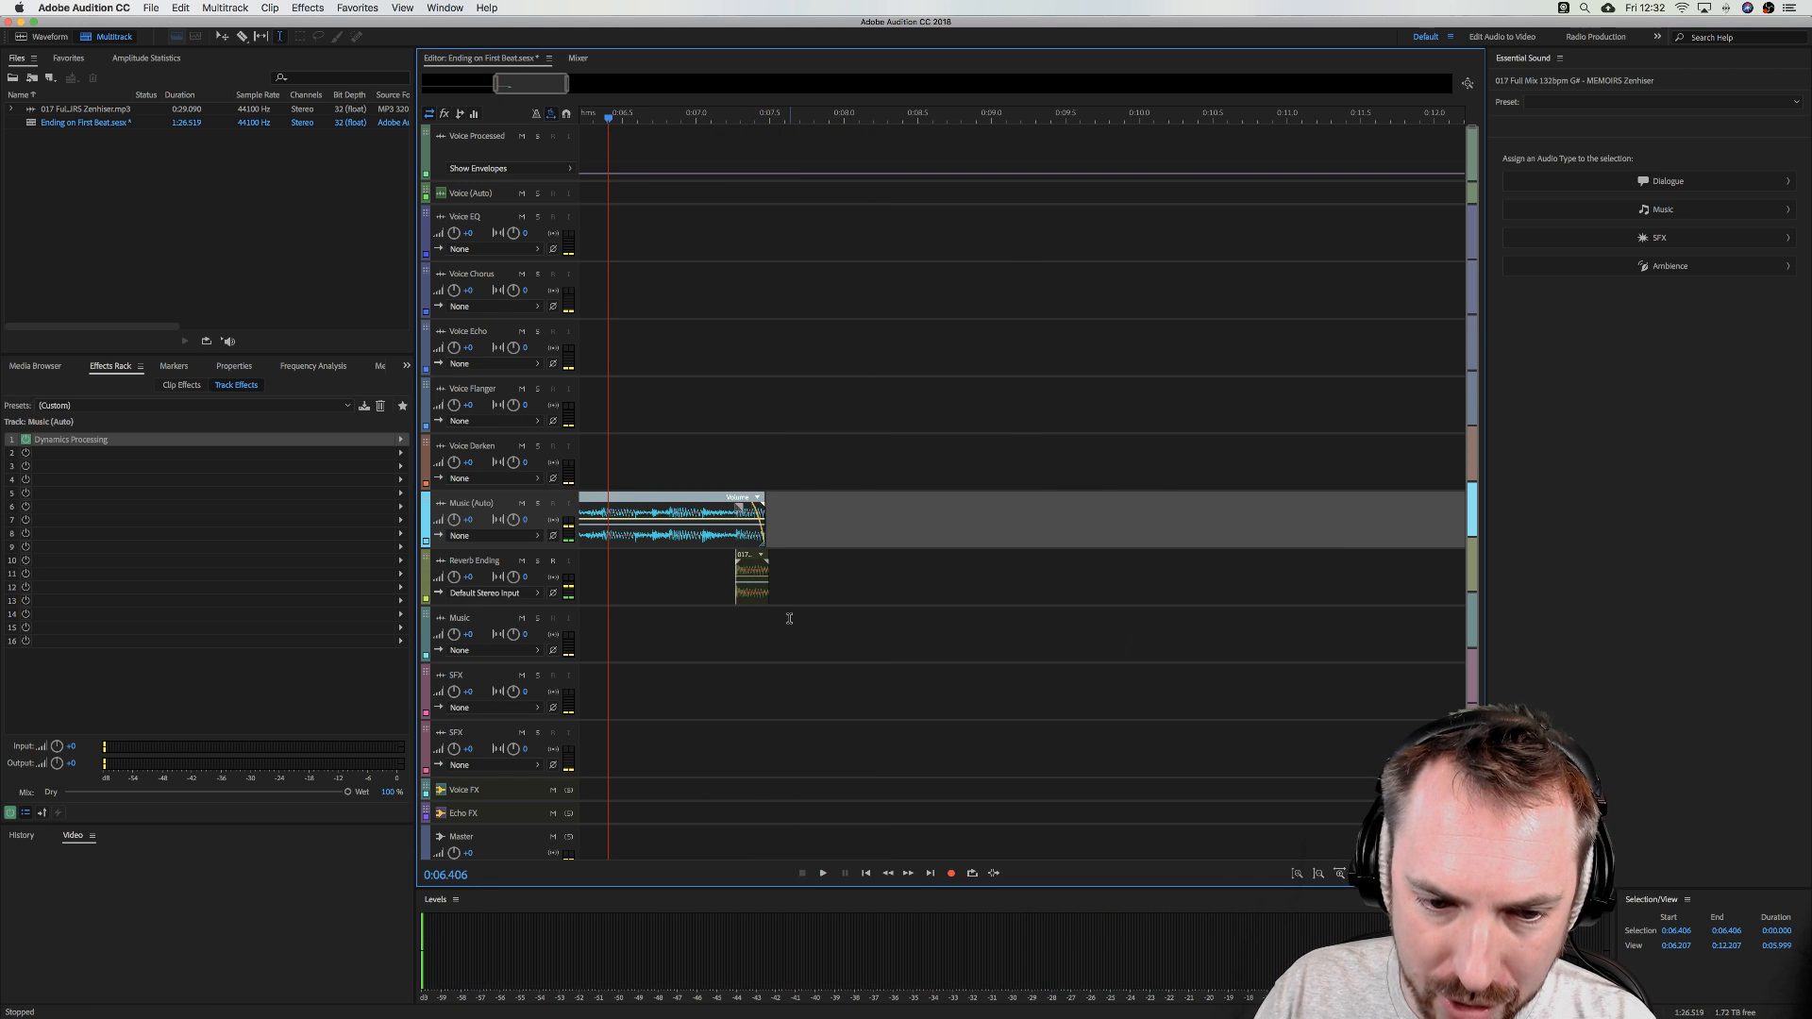
pyautogui.press('space')
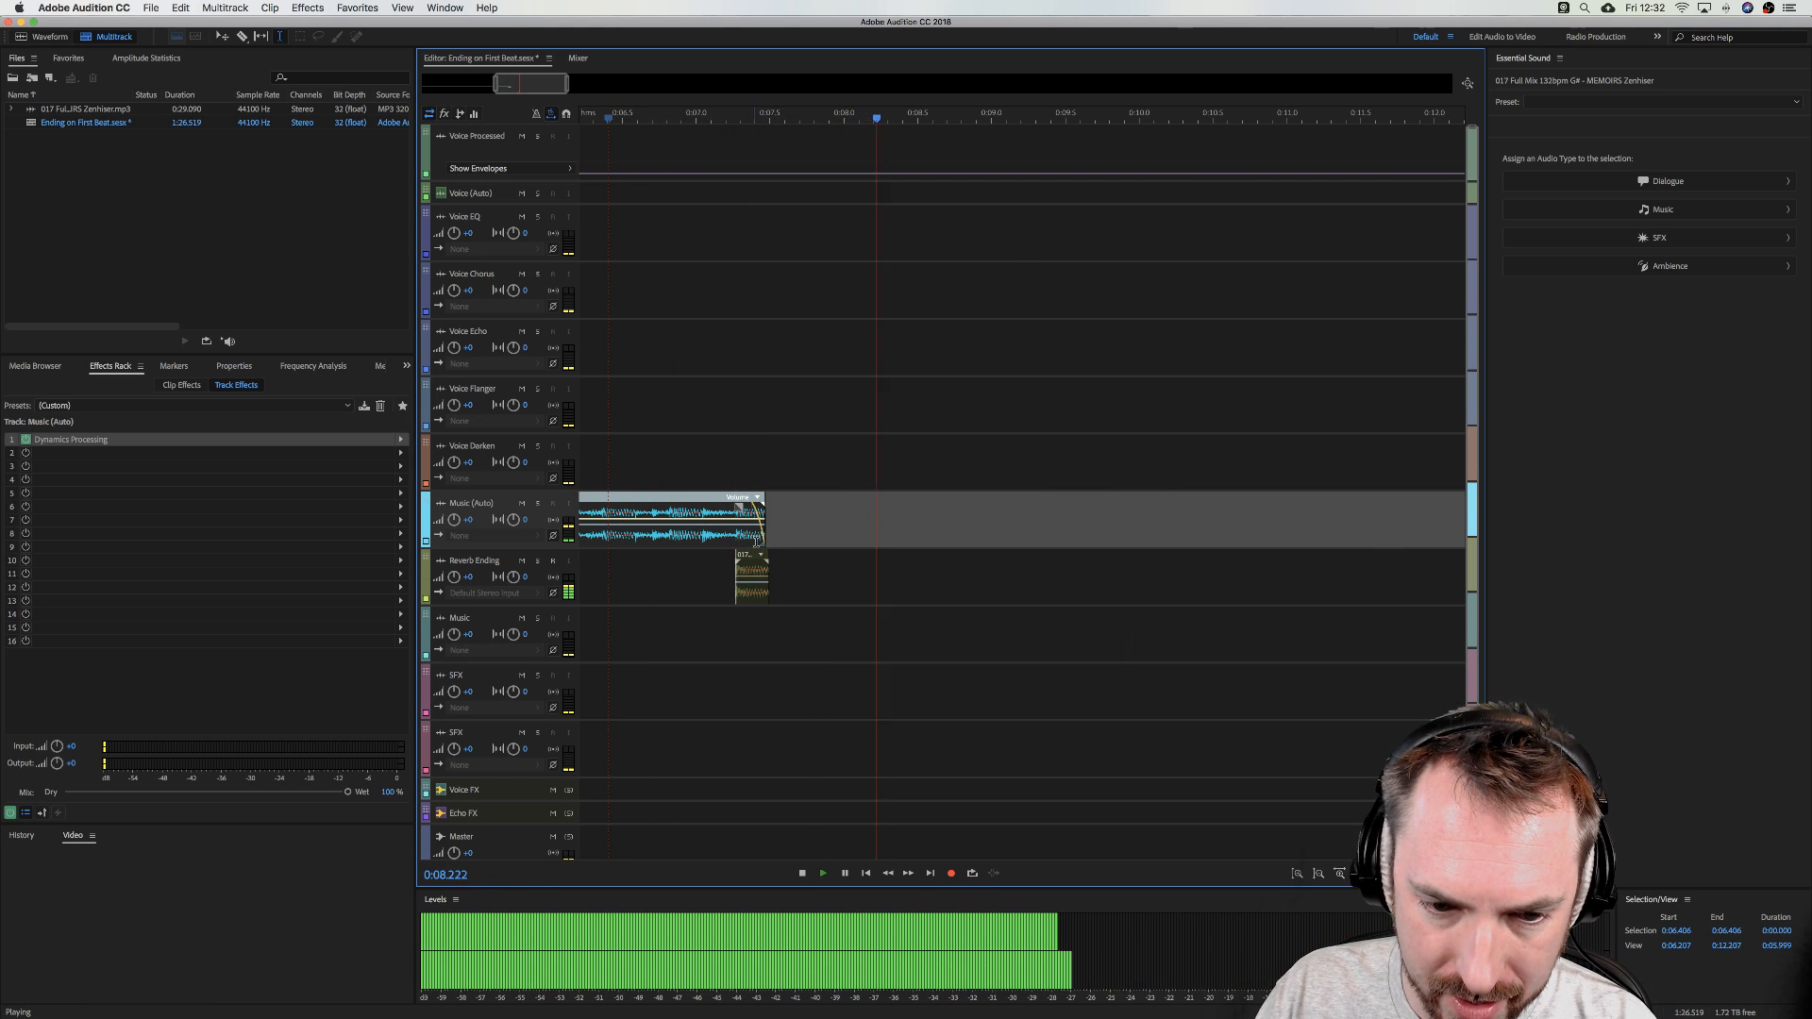
pyautogui.press('space')
# - Fine-tune the end of the faded Music (Auto) clip slightly later, checking the ending by playback
pyautogui.moveTo(765, 537); pyautogui.dragTo(767, 536)
pyautogui.press('space')
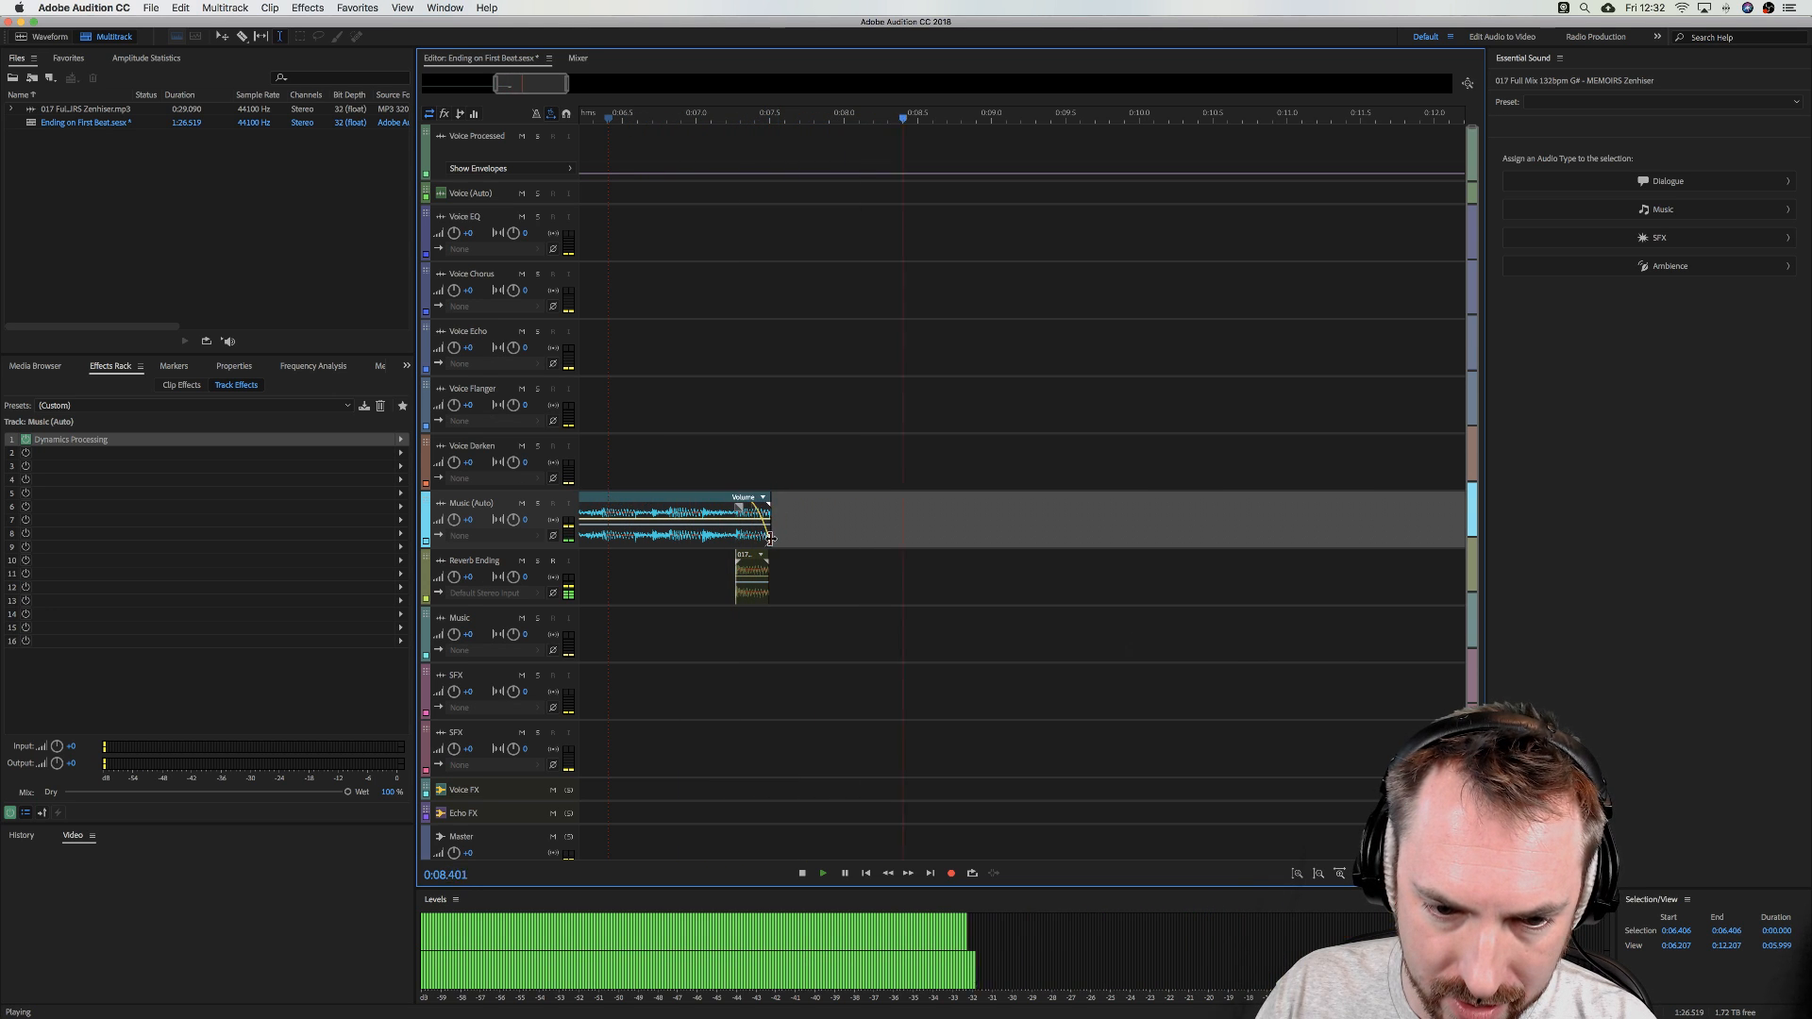
pyautogui.press('space')
pyautogui.press('space')
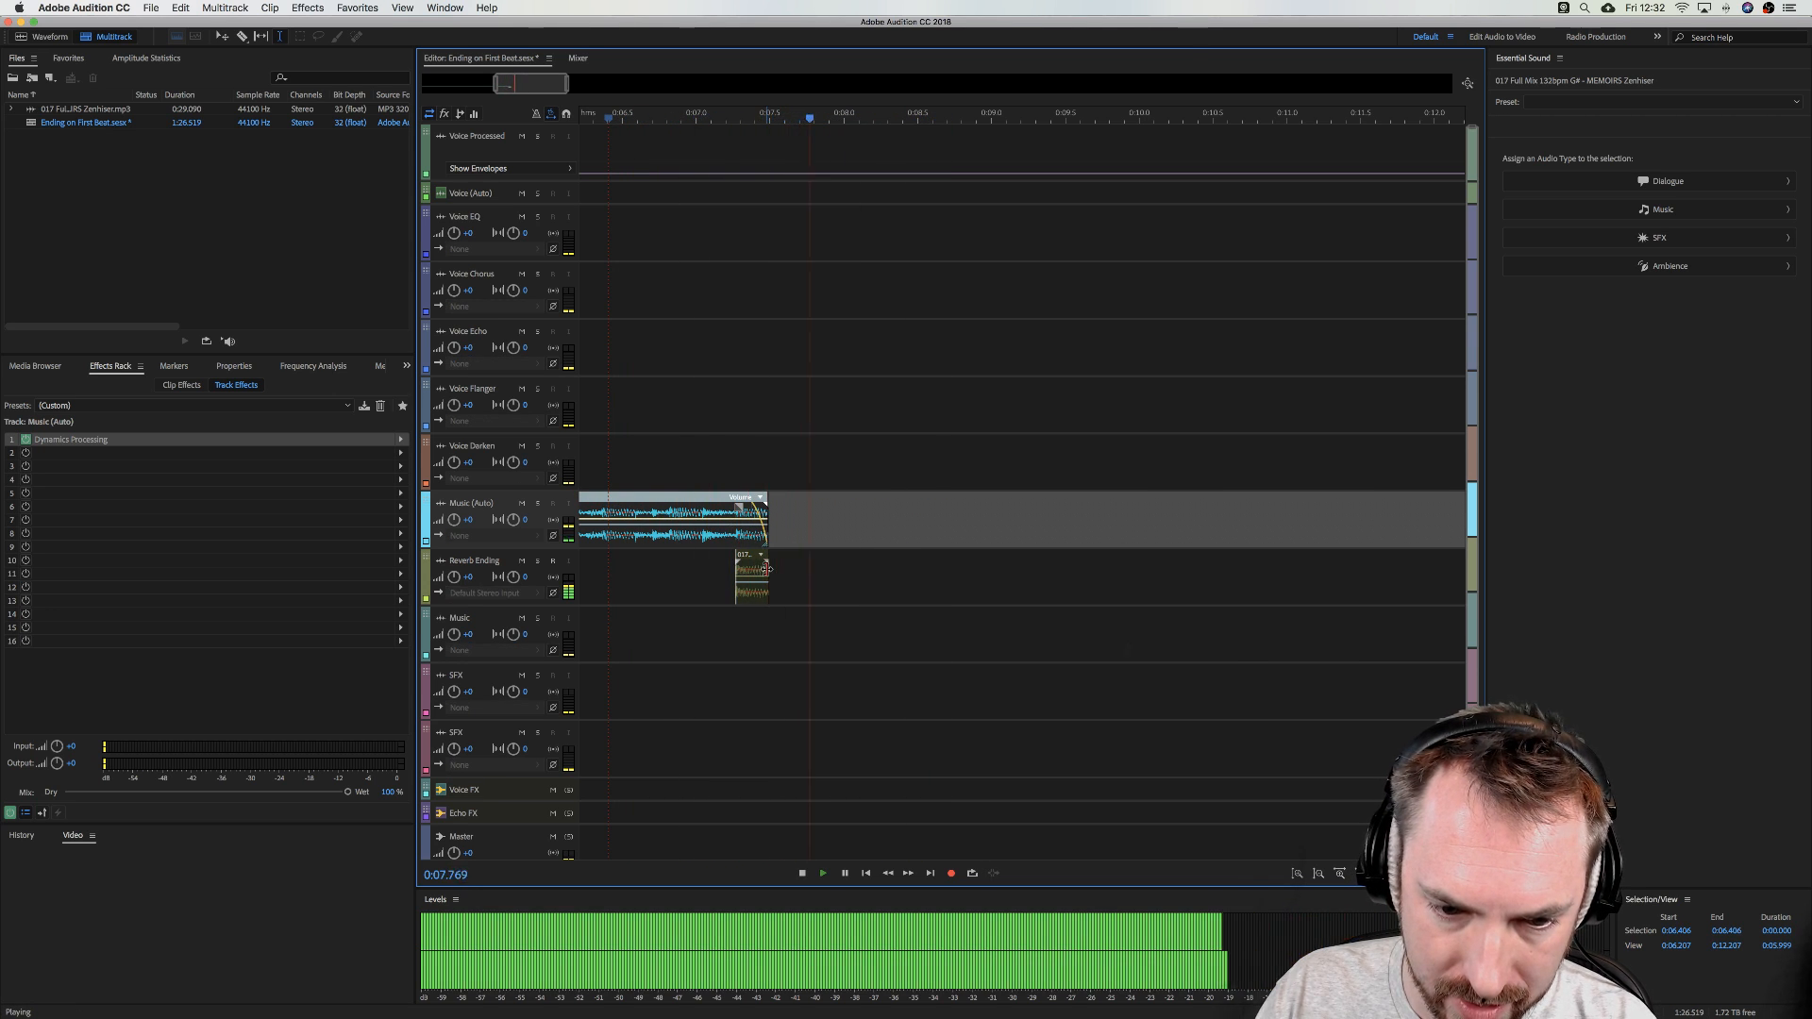
pyautogui.press('space')
pyautogui.press('space')
# - Extend the end of the Reverb Ending clip slightly and play the ending again
pyautogui.moveTo(765, 569)
pyautogui.mouseDown()
pyautogui.moveTo(794, 571)
pyautogui.moveTo(771, 572)
pyautogui.mouseUp()
pyautogui.press('space')
pyautogui.press('space')
pyautogui.press('space')
pyautogui.click(757, 570)
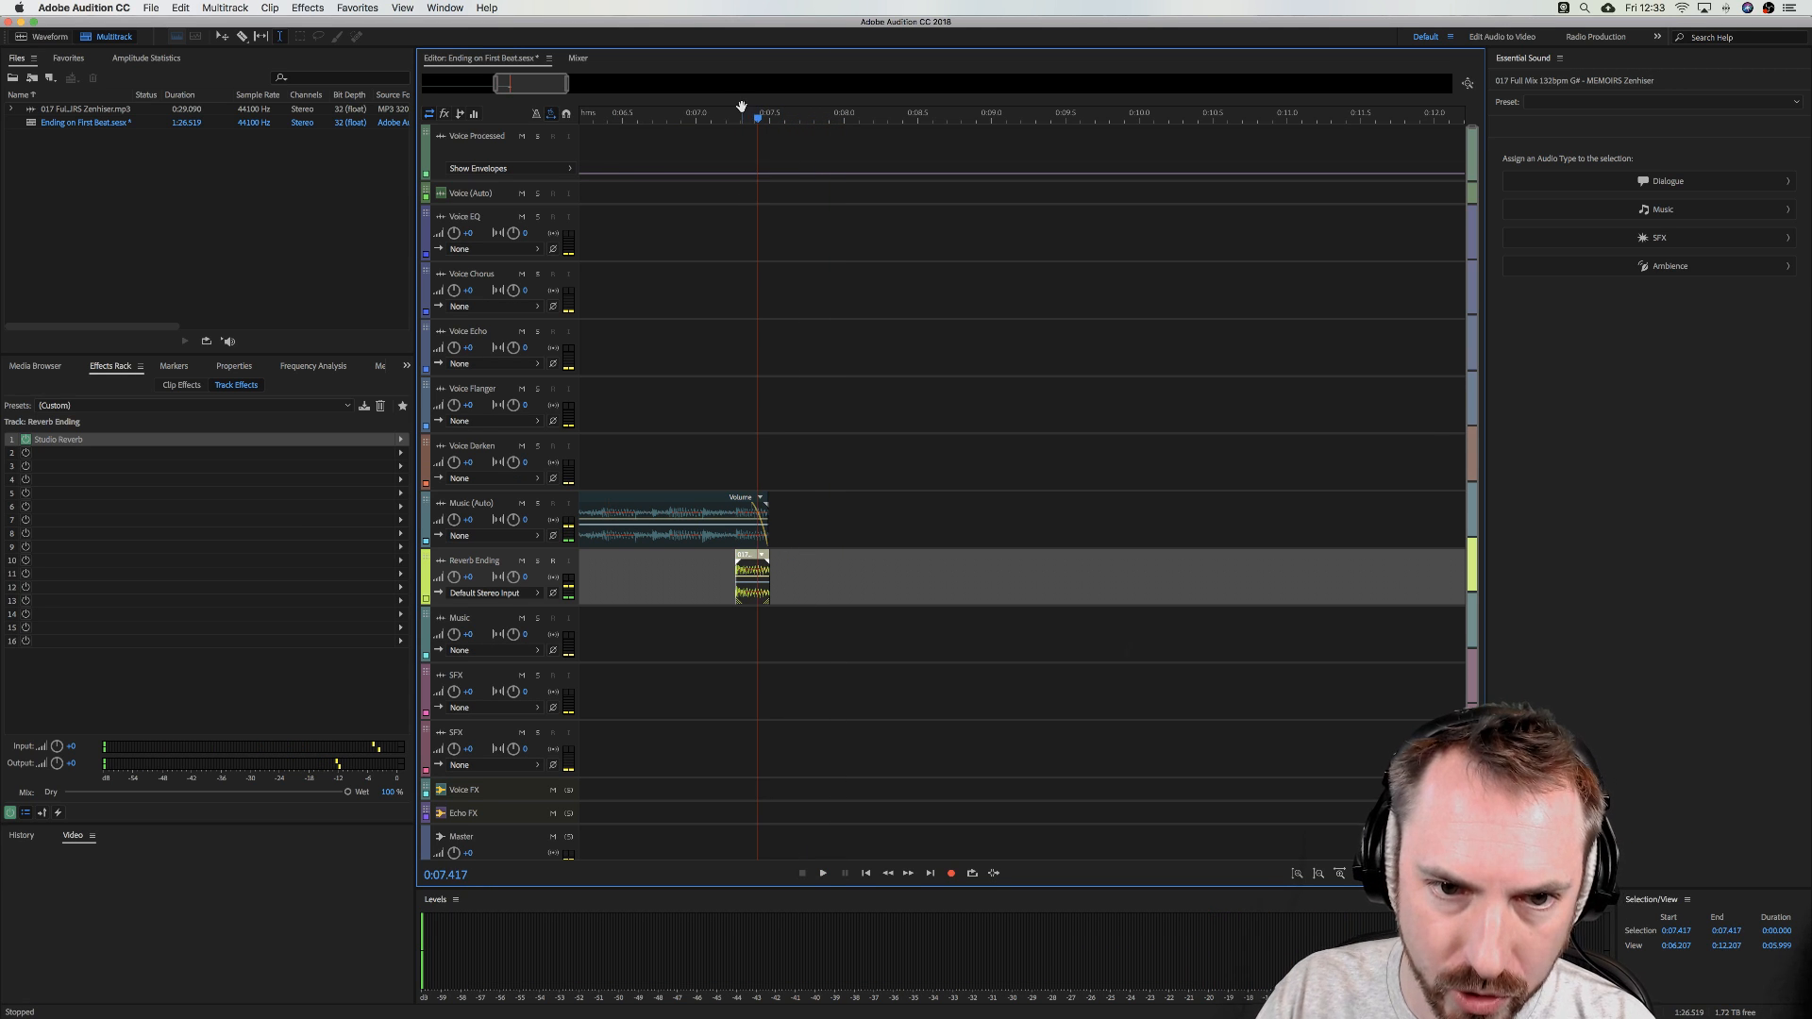
# - Extend the start of the Reverb Ending clip back to about 0:07.1 and play the ending from about 0:06.1
pyautogui.scroll(2, 743, 121)
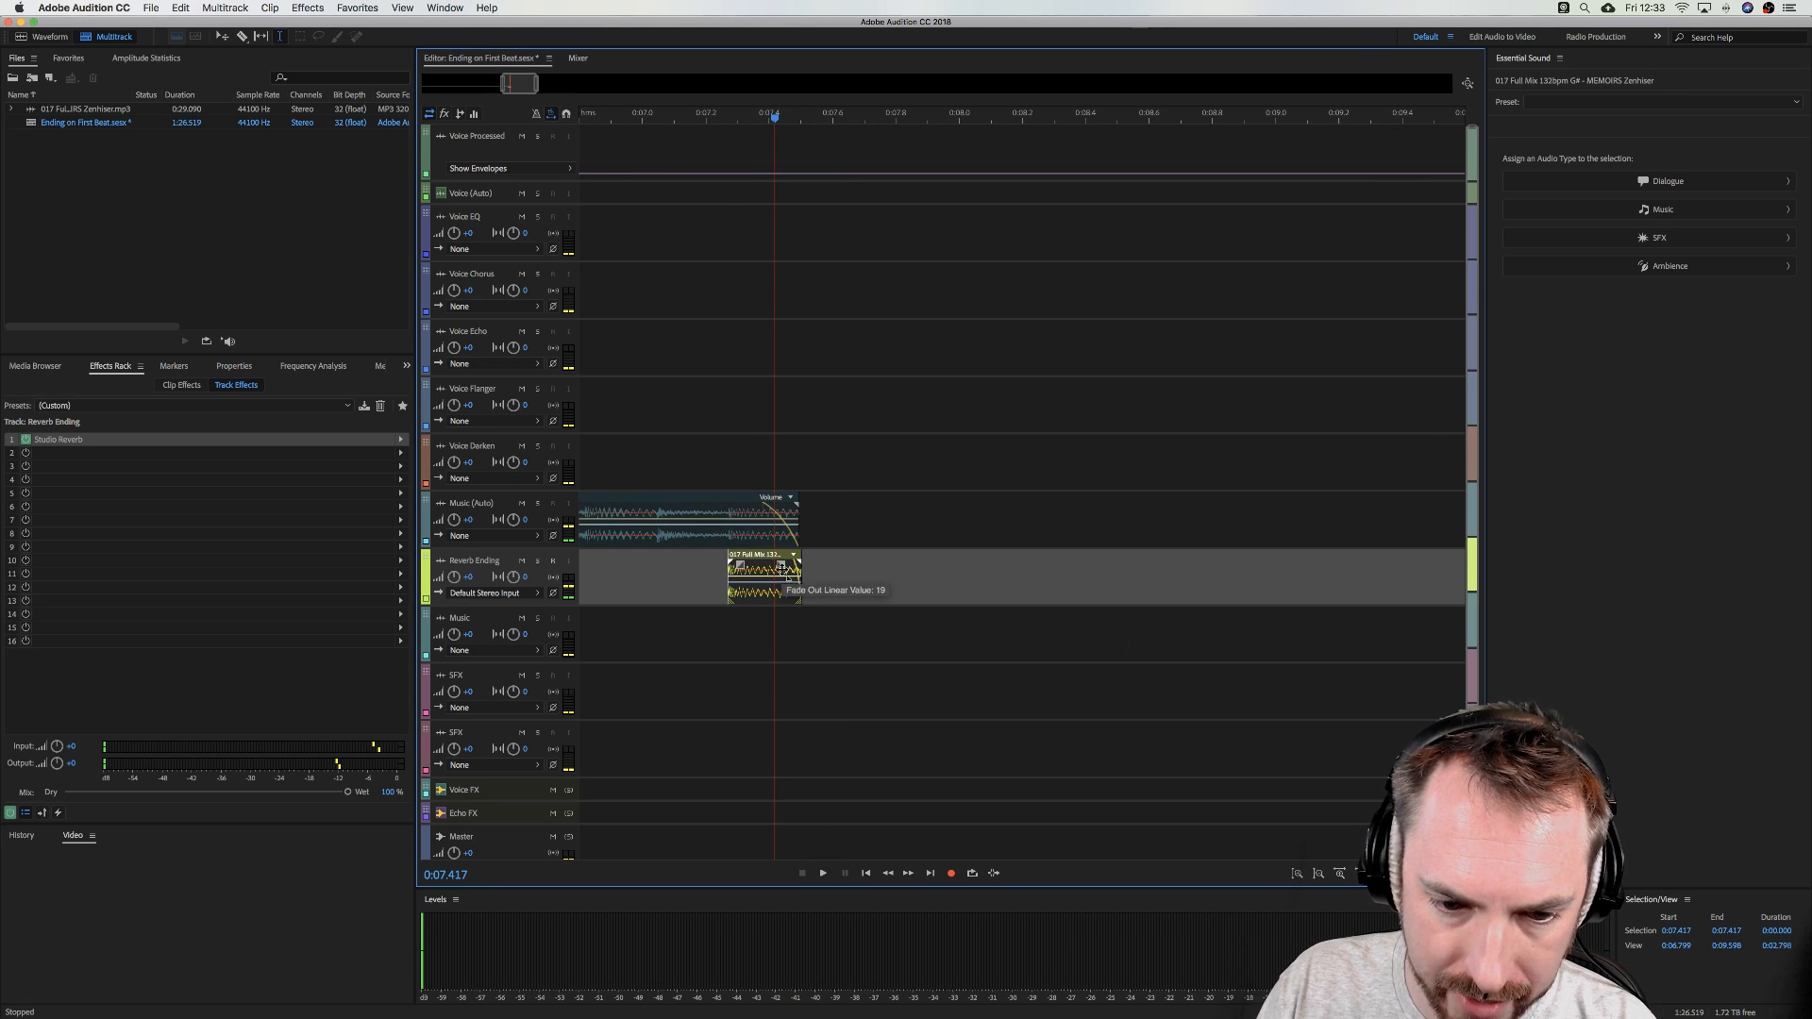
pyautogui.moveTo(729, 568); pyautogui.dragTo(667, 568)
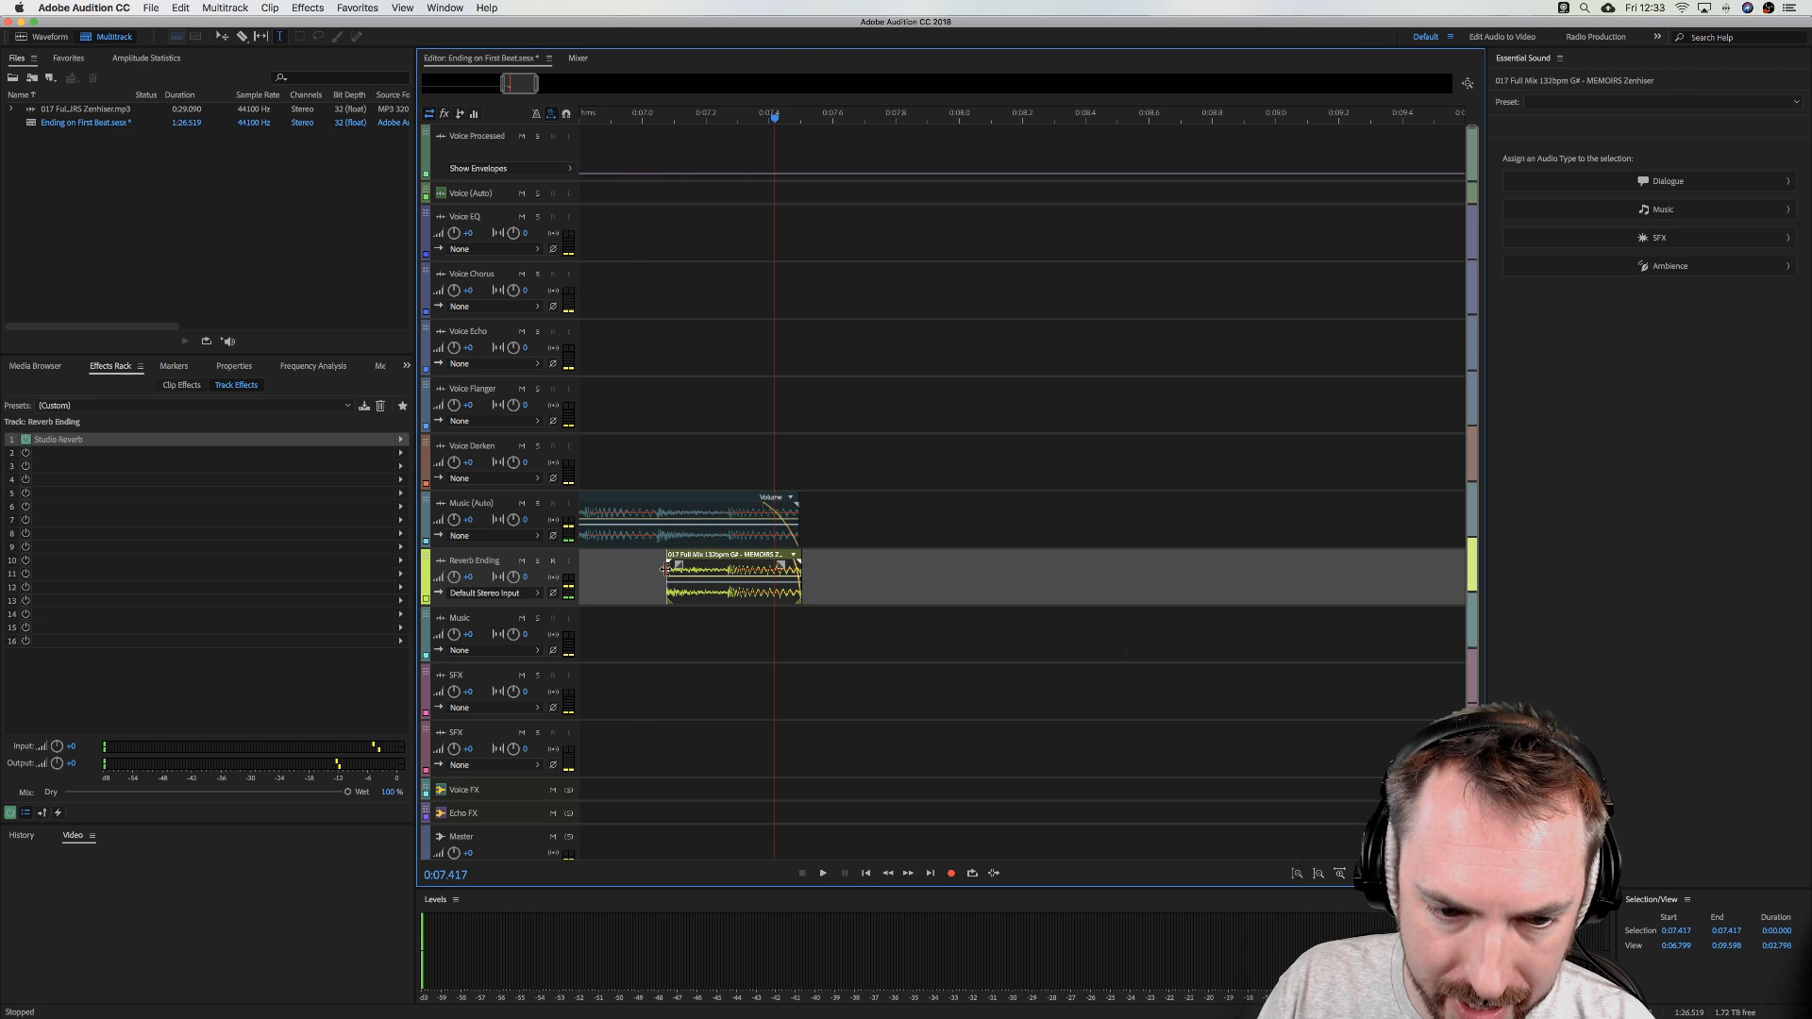
pyautogui.click(634, 567)
pyautogui.press('space')
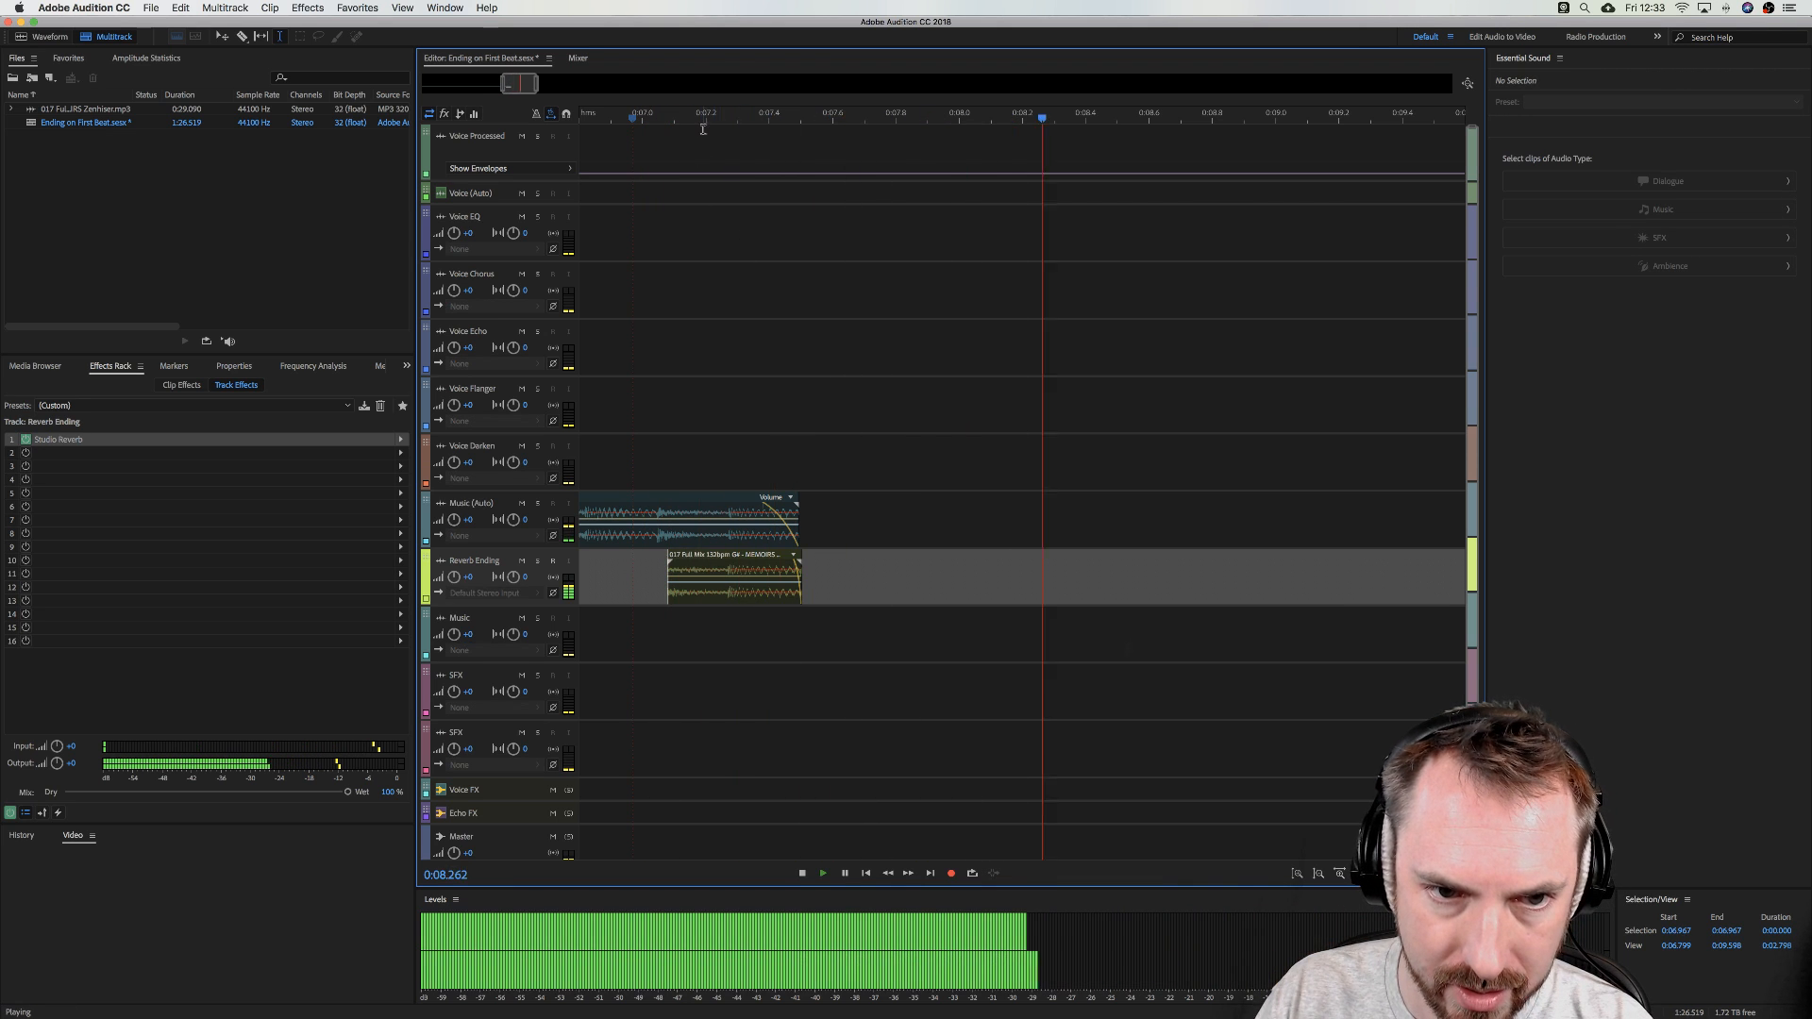
pyautogui.scroll(-4, 726, 219)
pyautogui.click(609, 283)
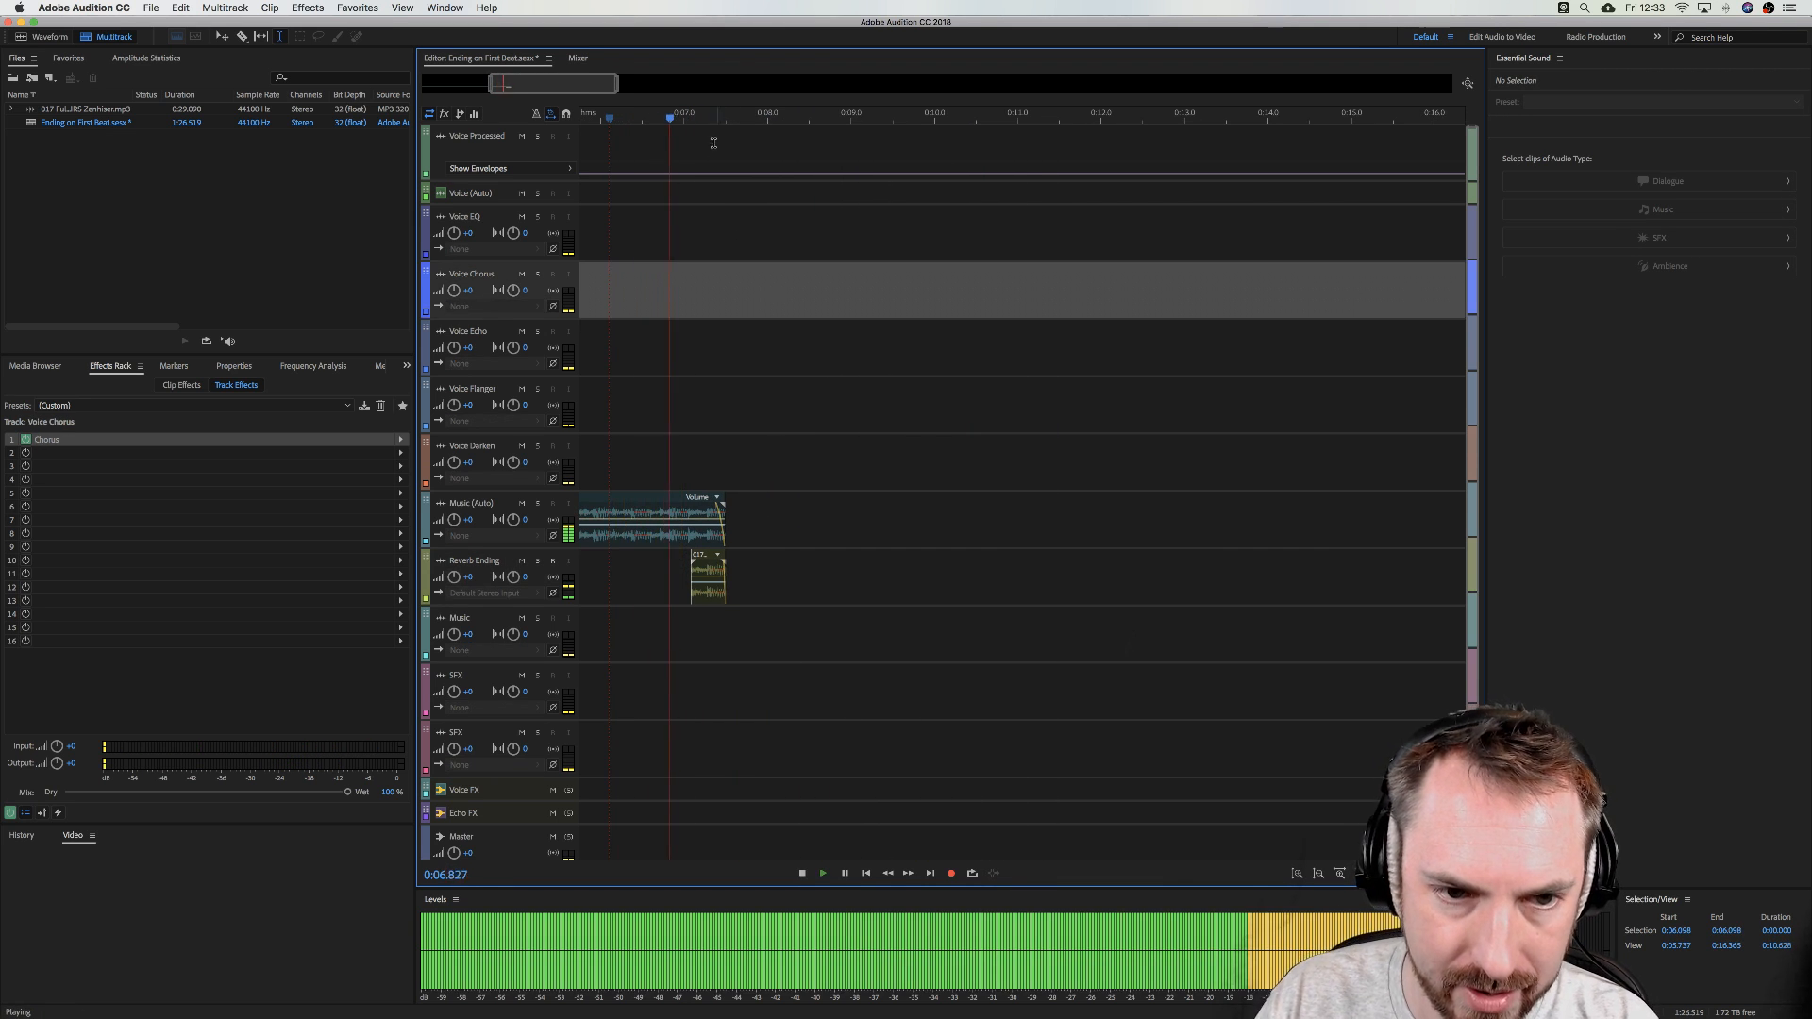
pyautogui.scroll(4, 758, 674)
pyautogui.press('space')
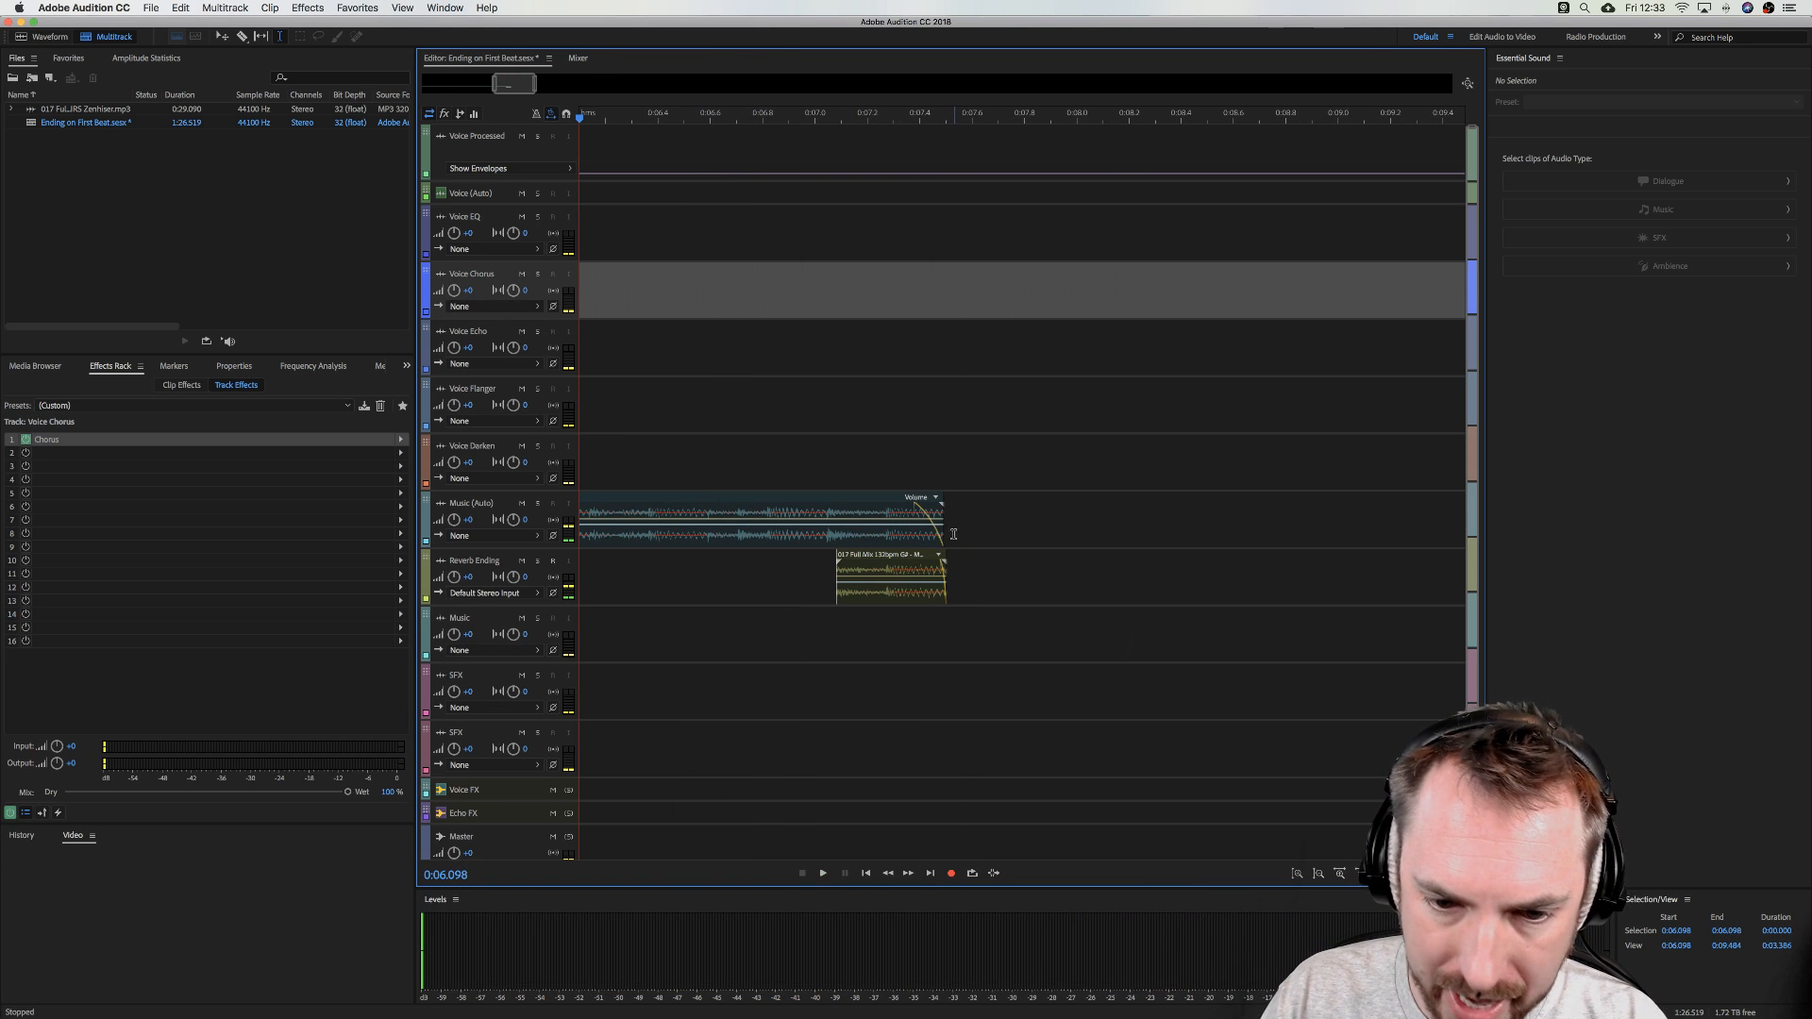
# - Fine-tune the end of the Music (Auto) clip to match the Reverb Ending clip's end at about 0:07.5, checking the ending by playback
pyautogui.moveTo(942, 536); pyautogui.dragTo(948, 536)
pyautogui.click(769, 472)
pyautogui.press('space')
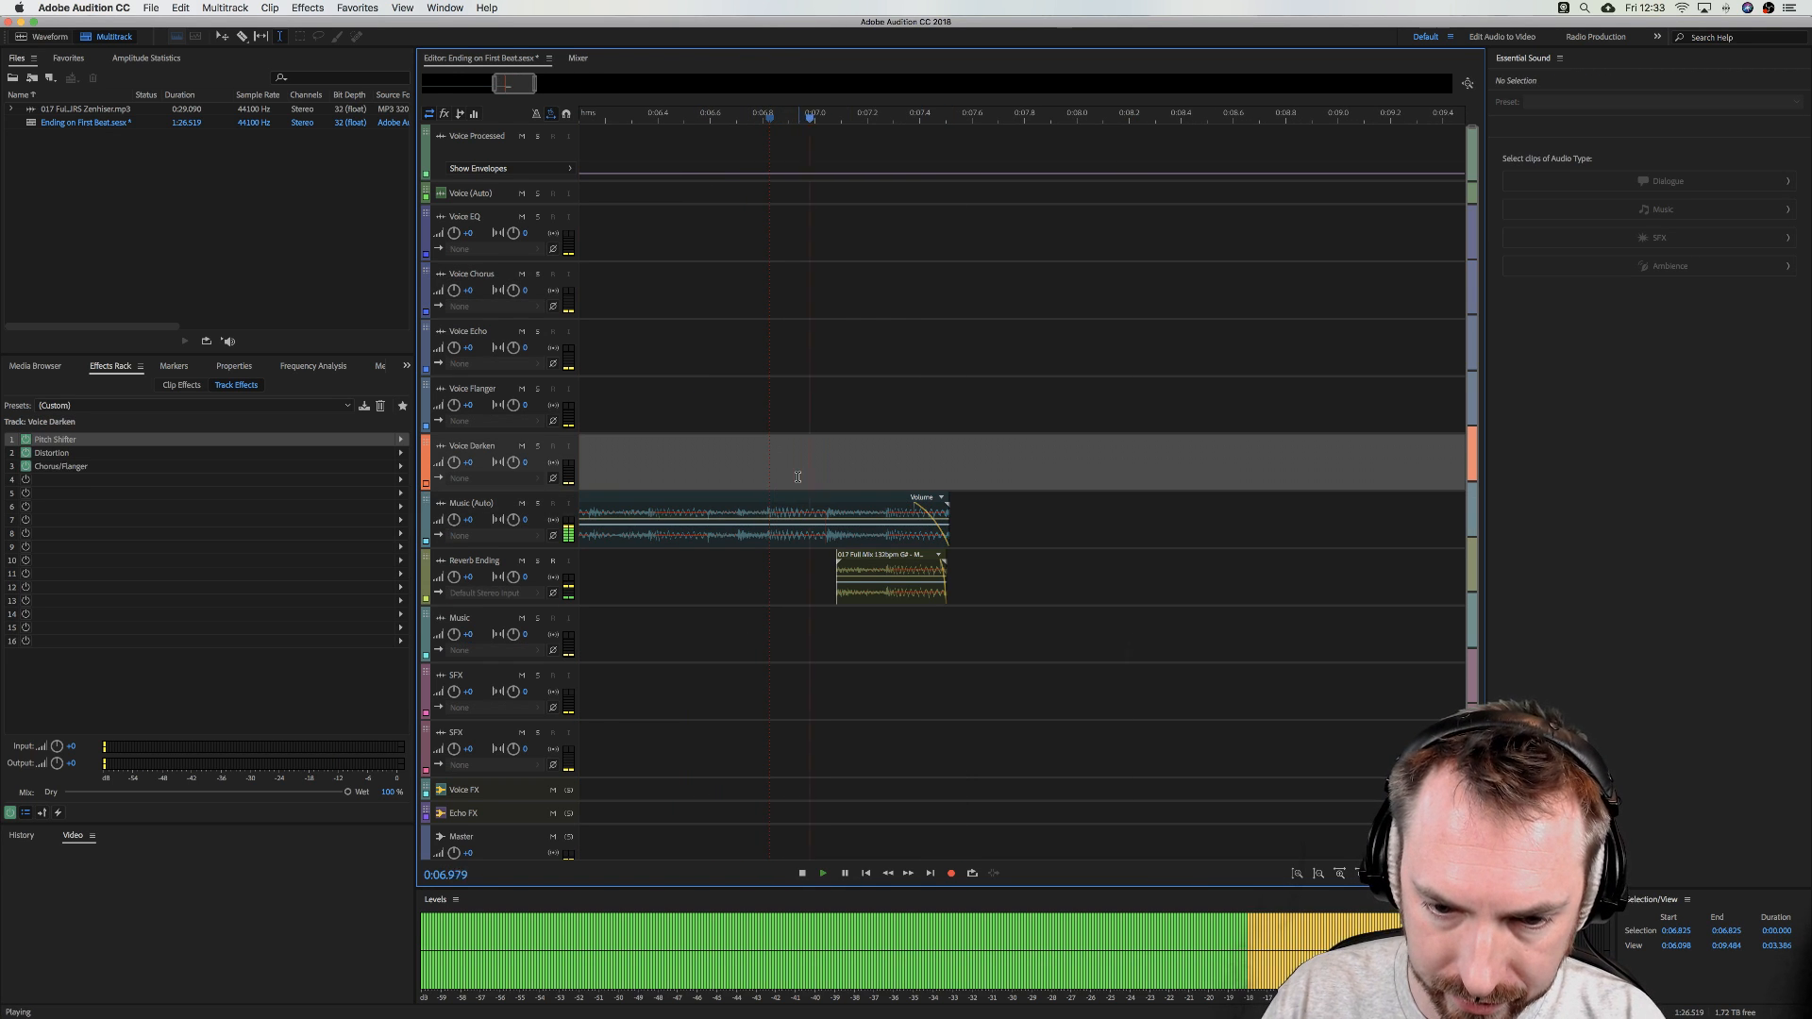
pyautogui.press('space')
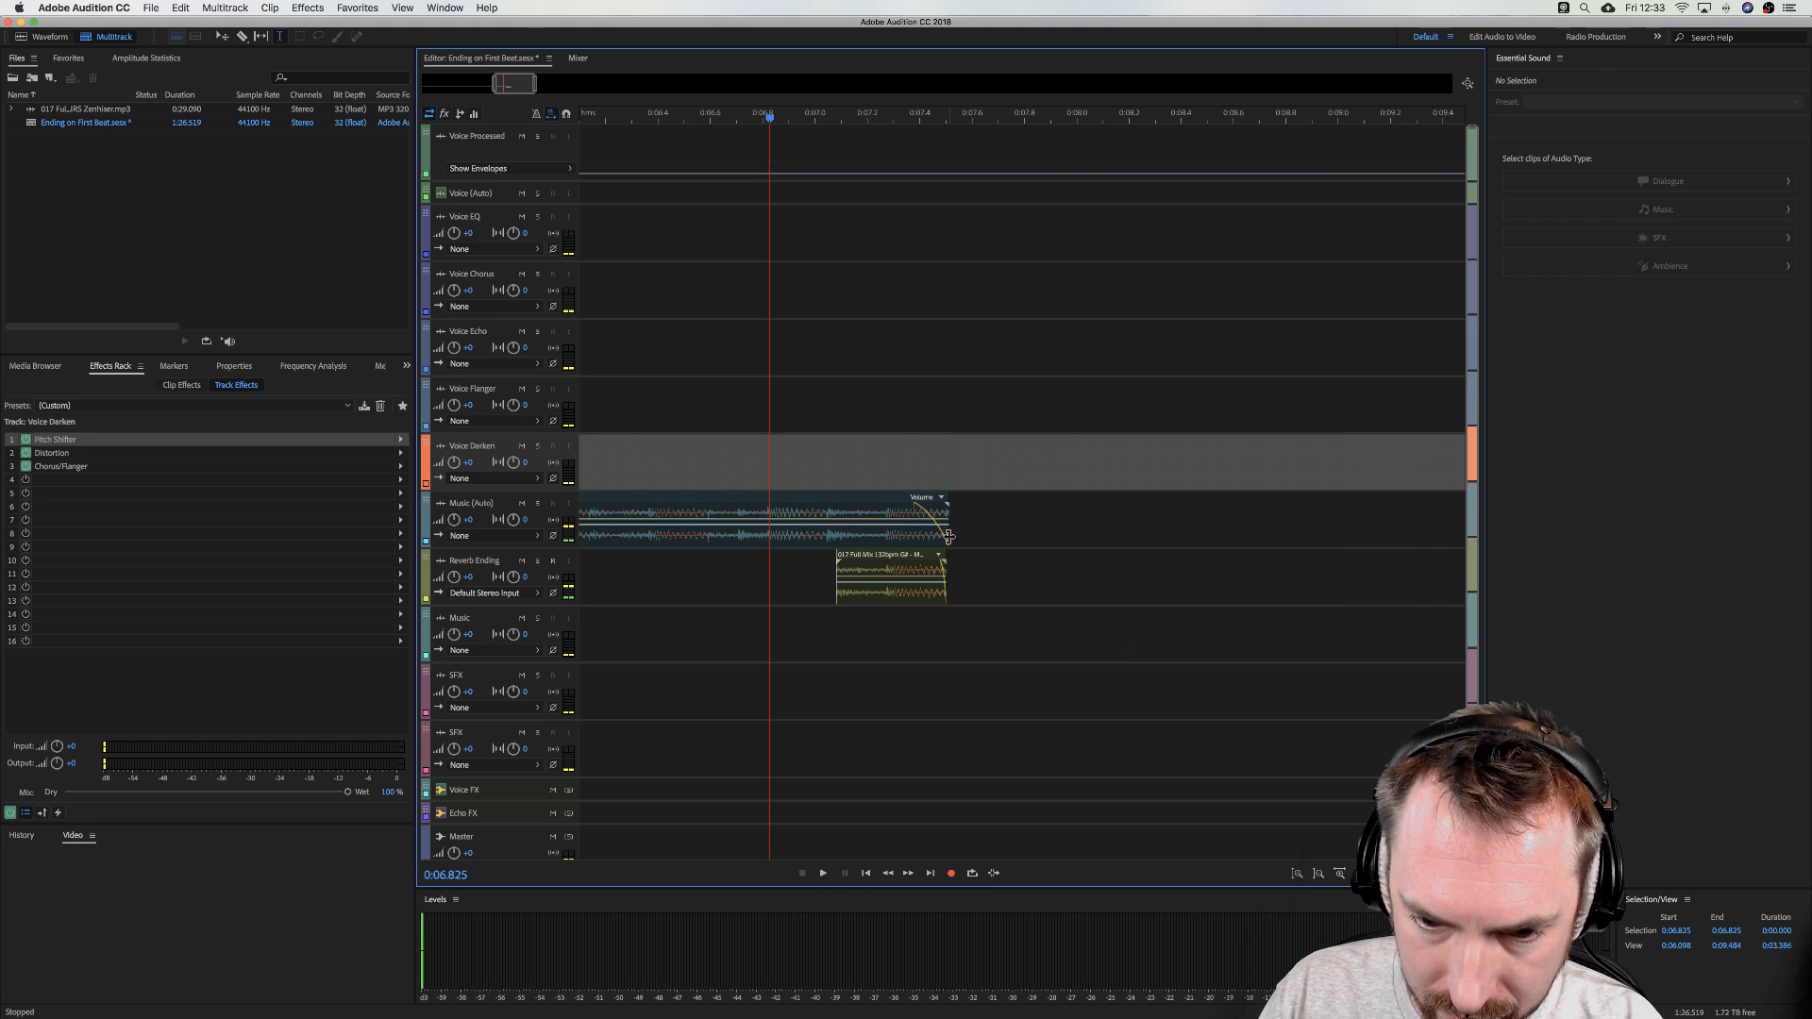
pyautogui.click(949, 537)
pyautogui.moveTo(945, 543); pyautogui.dragTo(944, 543)
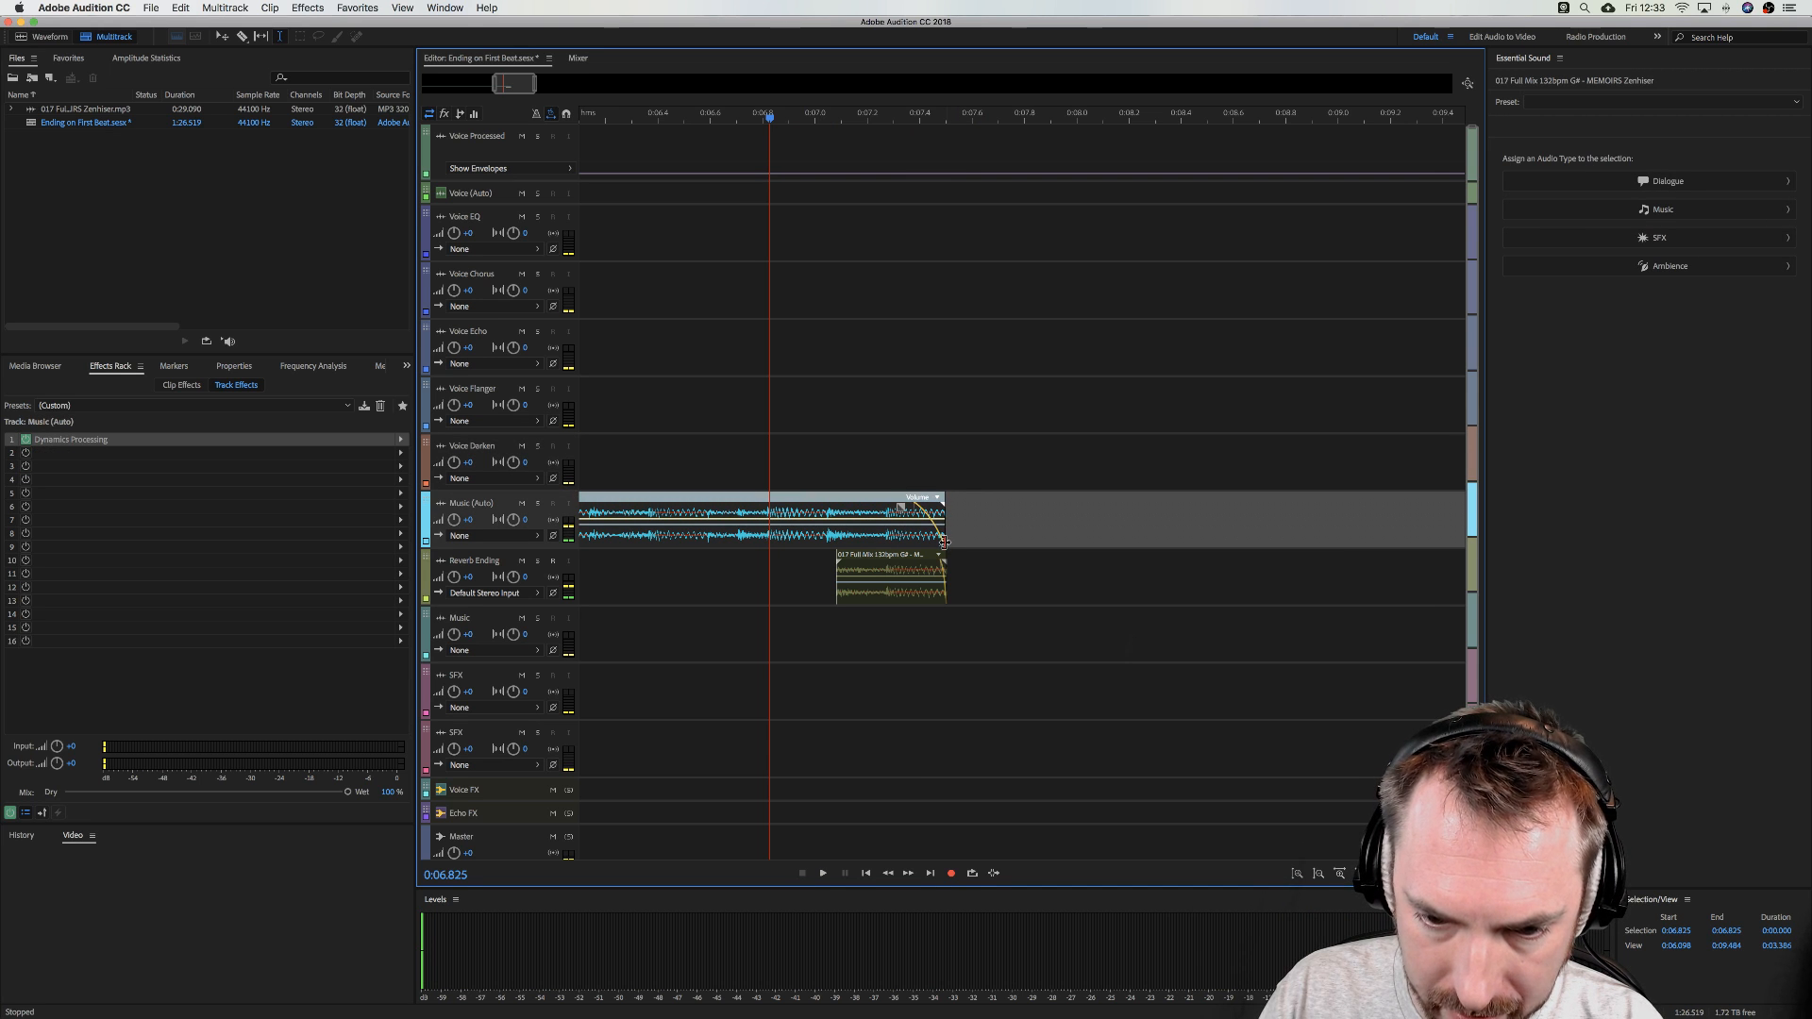
pyautogui.click(614, 401)
pyautogui.press('space')
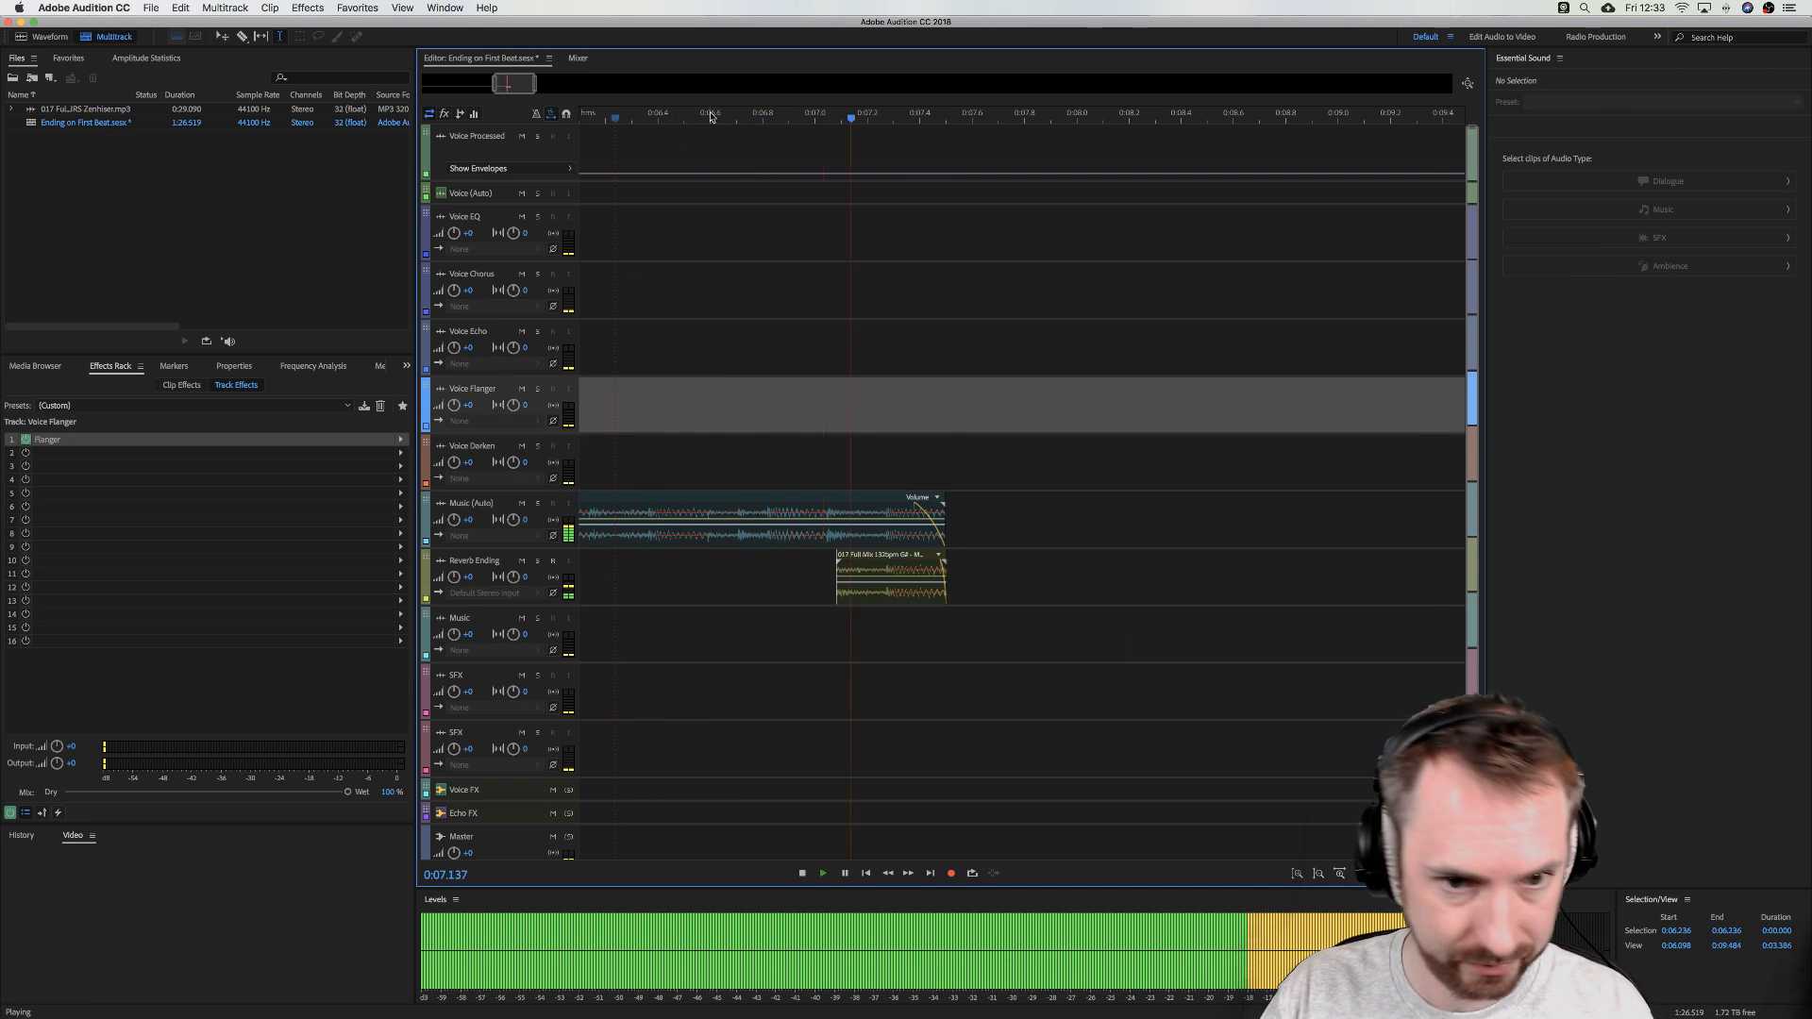
# - Play the whole edit from the start of the session through the end of the reverb tail
pyautogui.scroll(-10, 739, 118)
pyautogui.click(578, 119)
pyautogui.press('space')
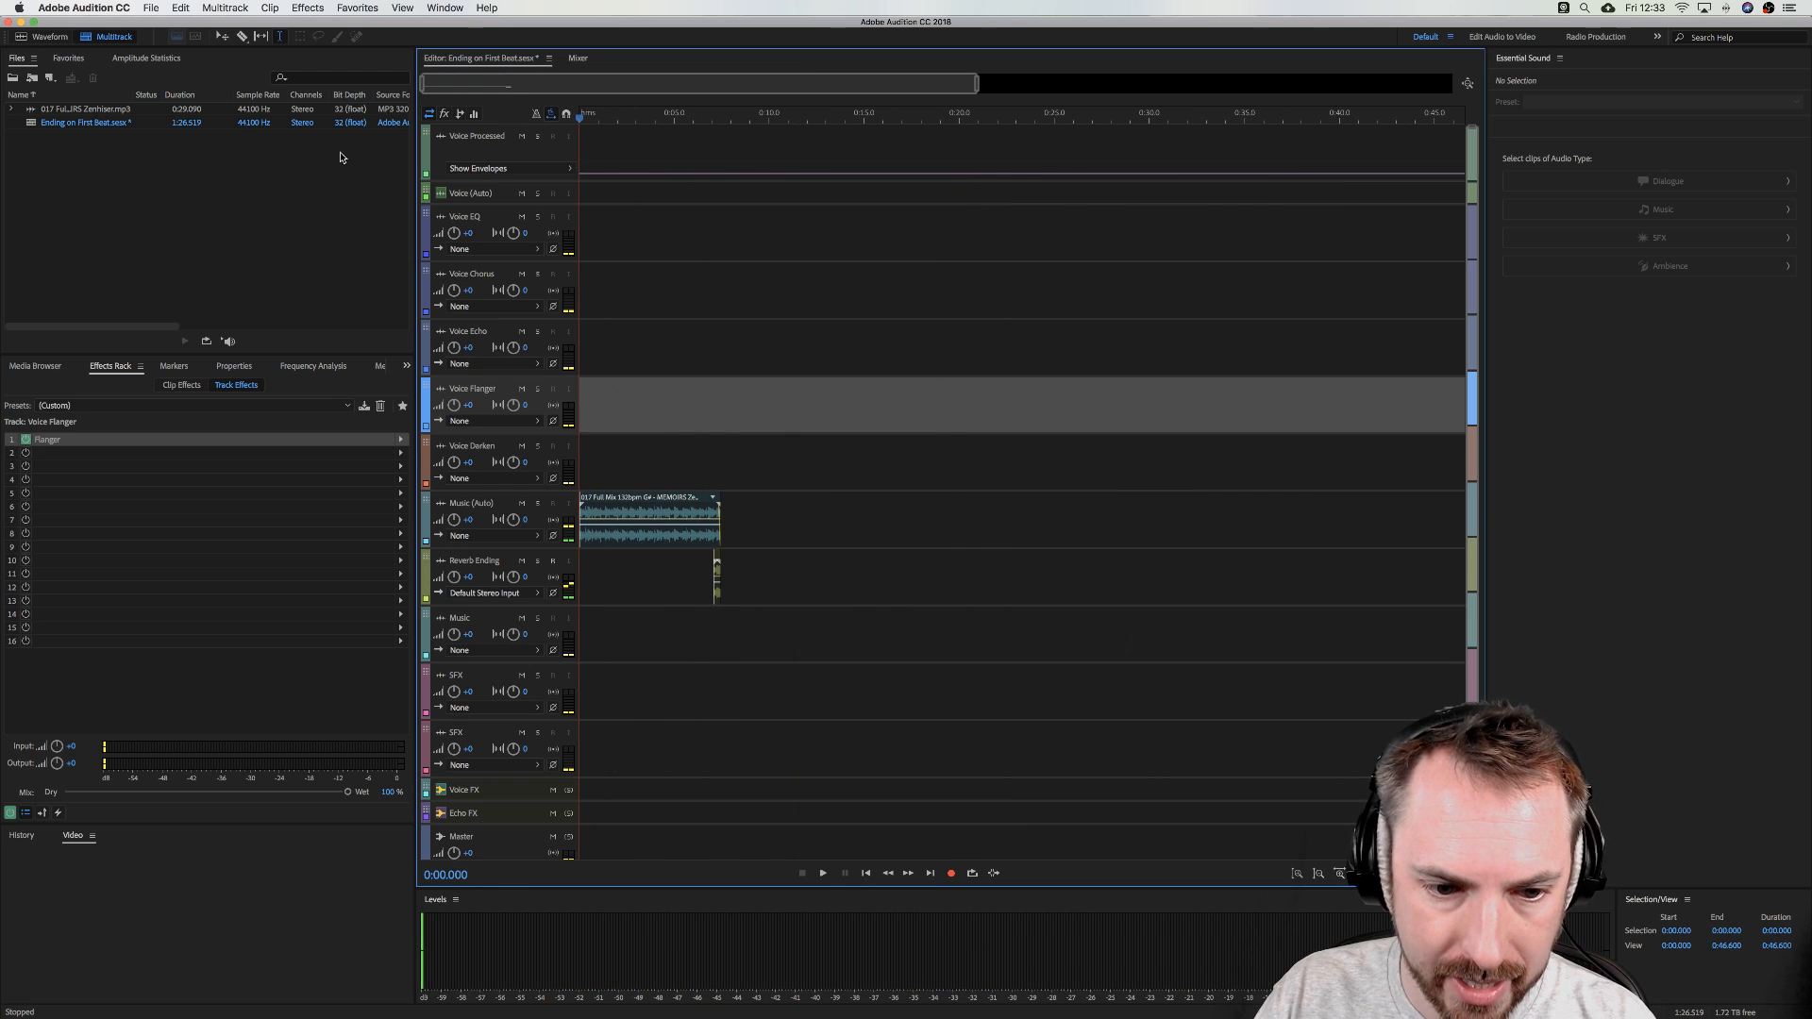
pyautogui.press('space')
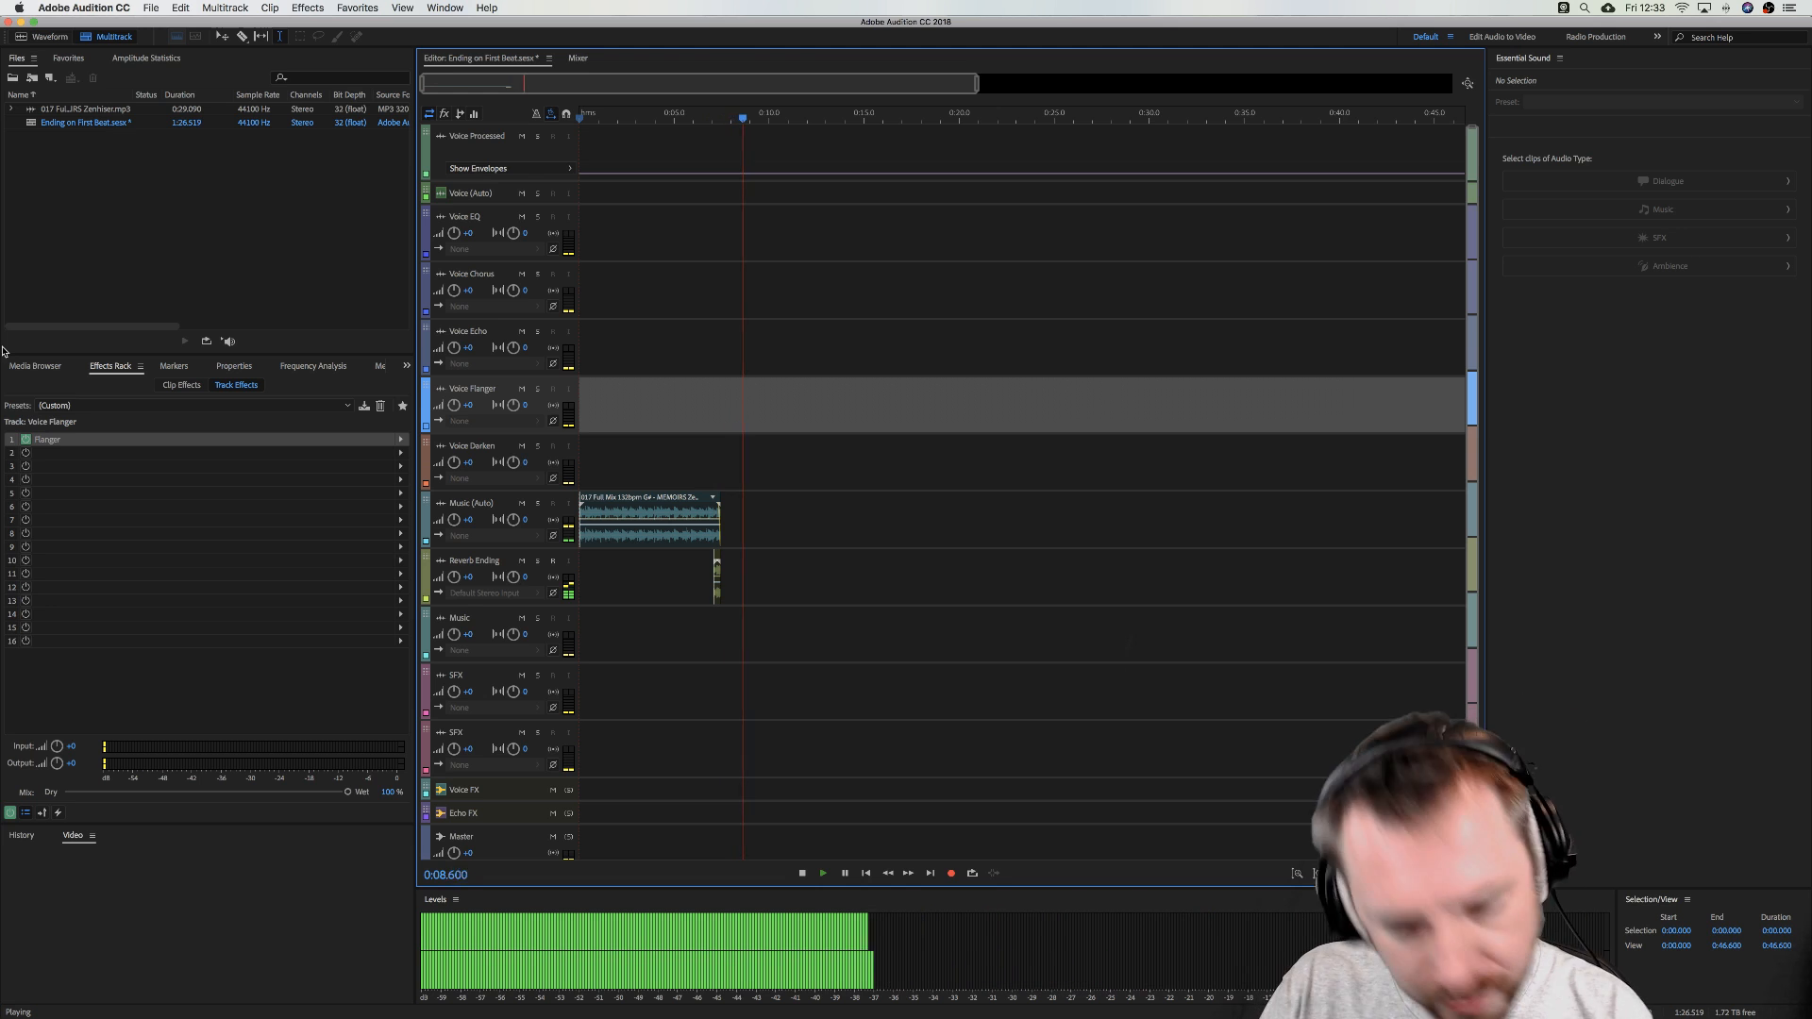
pyautogui.press('space')
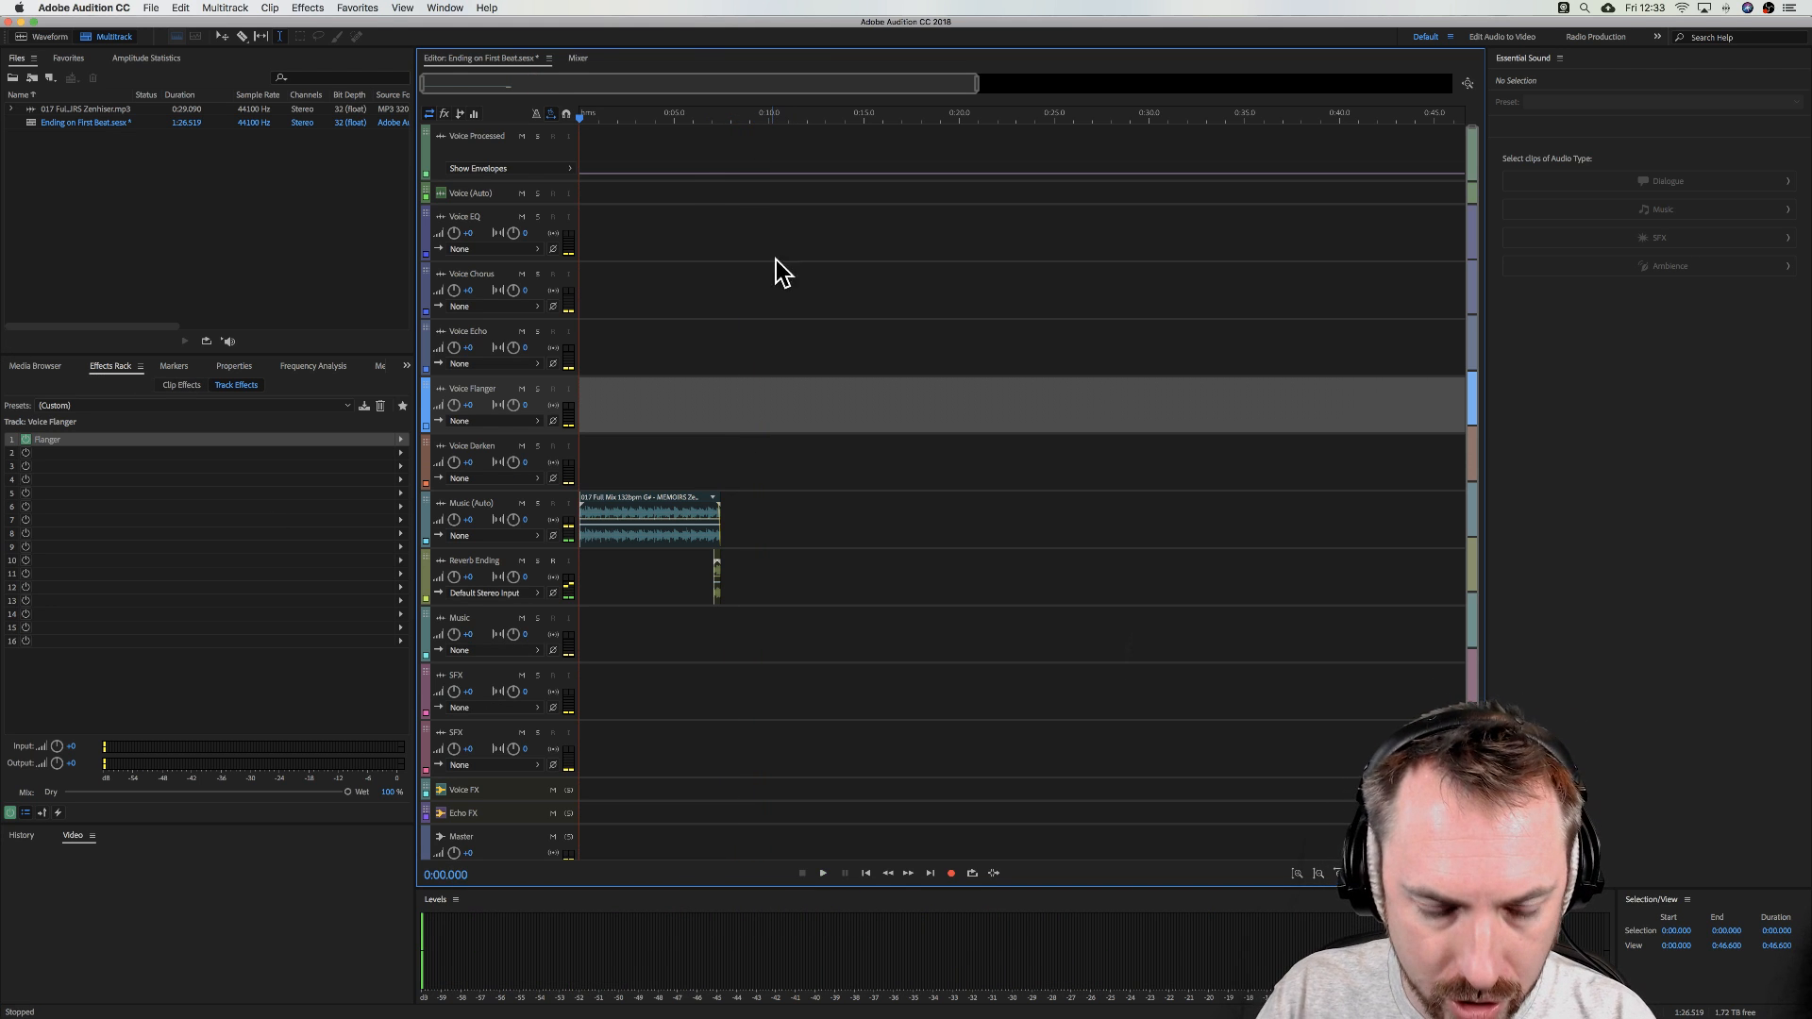
# - Raise the High Frequency Cut of the Reverb Ending track's Studio Reverb to 14728 Hz, auditioning the ending from about 0:06.6
pyautogui.scroll(5, 720, 122)
pyautogui.hscroll(-5, 725, 123)
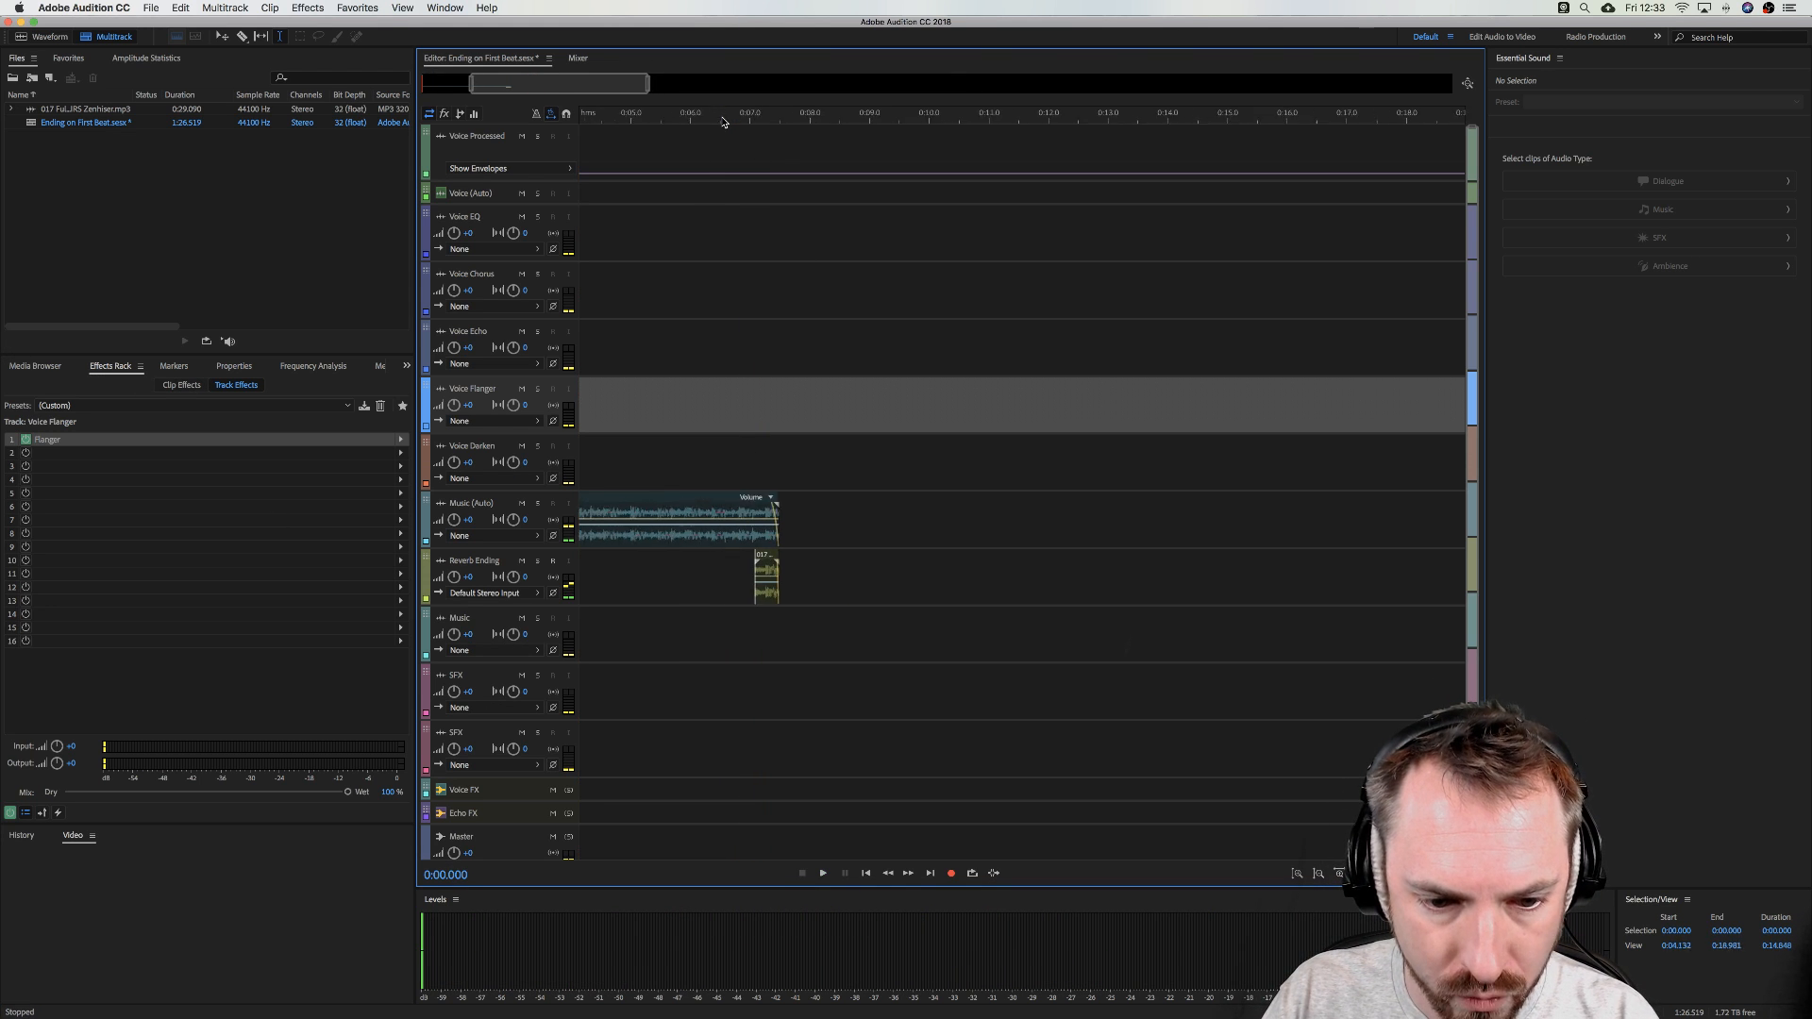
pyautogui.click(976, 578)
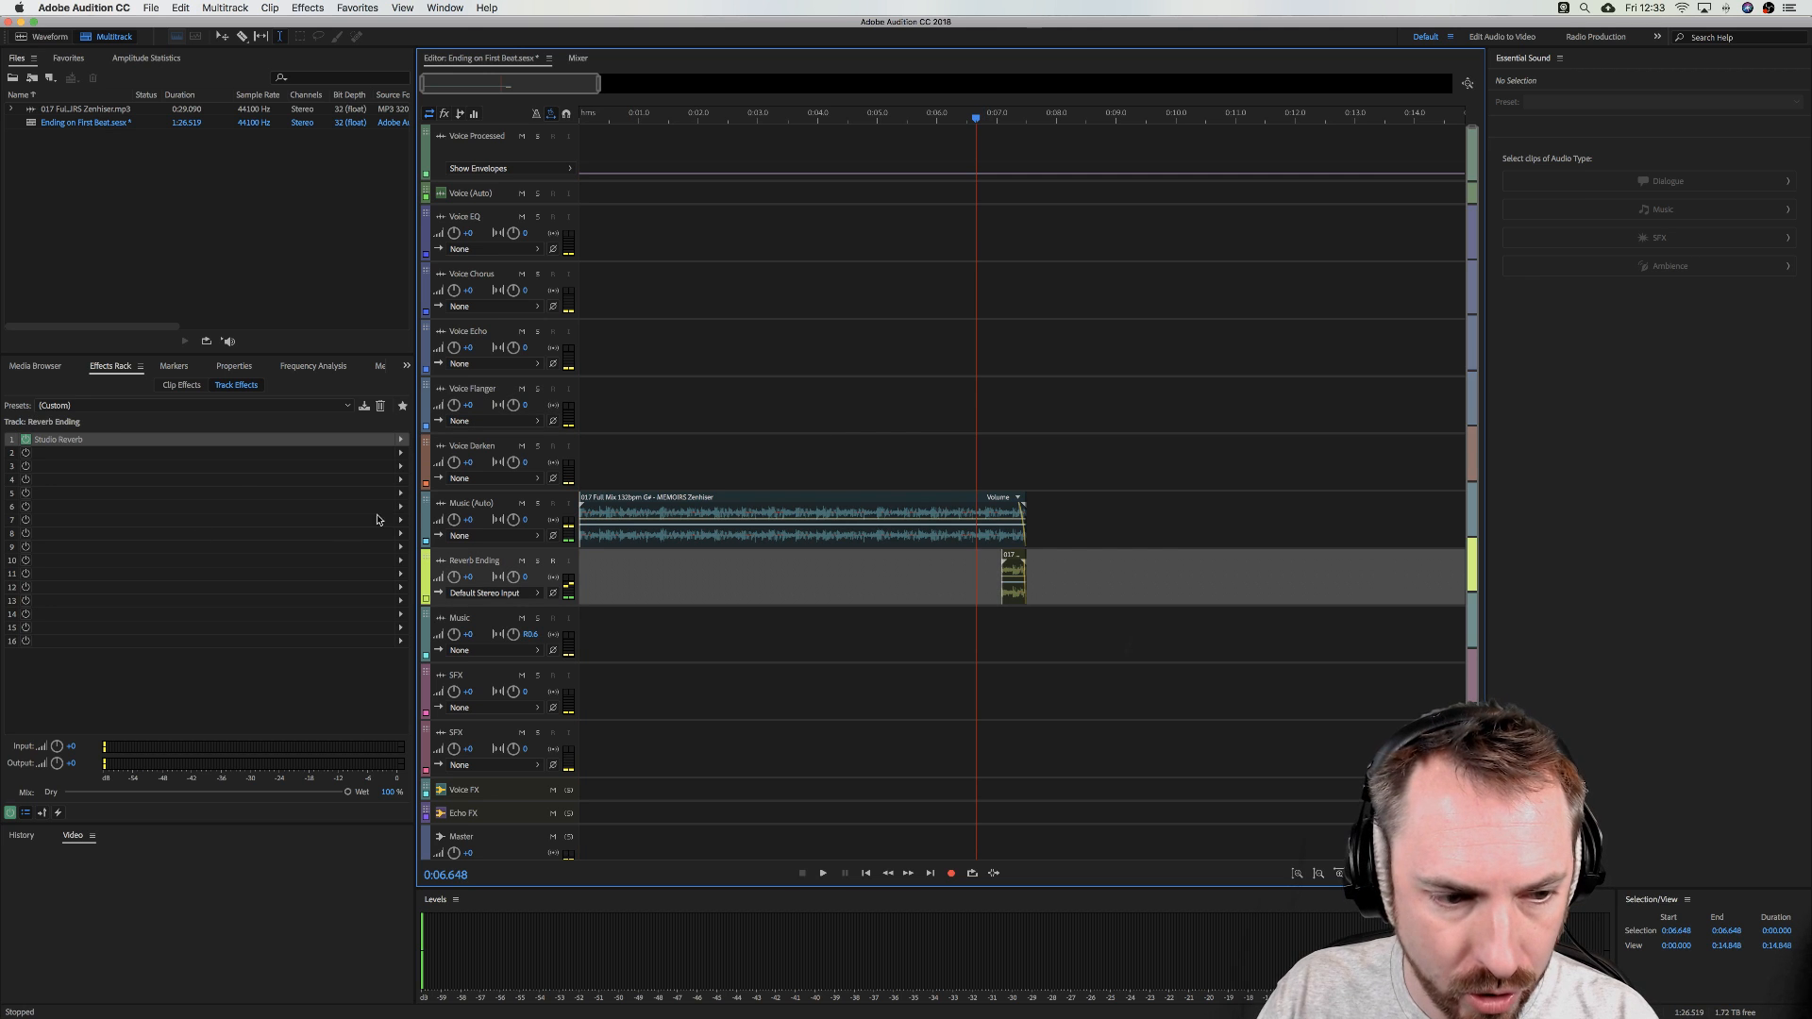
pyautogui.doubleClick(95, 440)
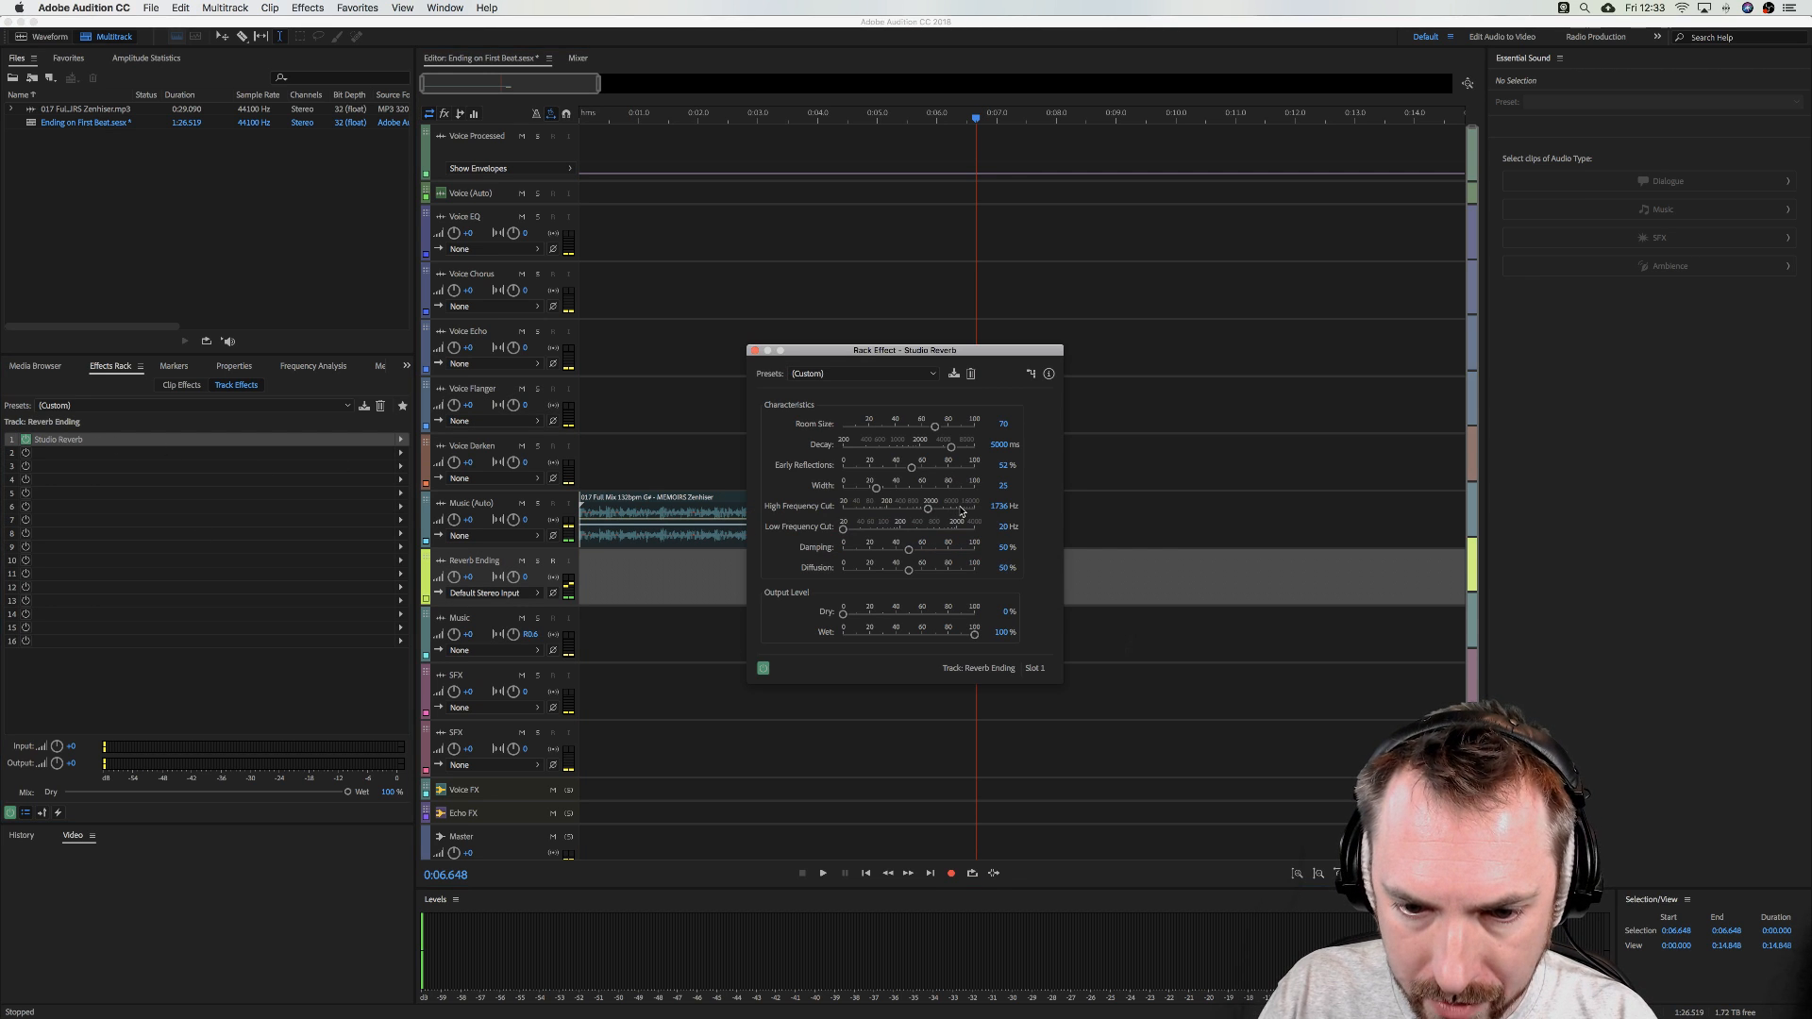
pyautogui.press('space')
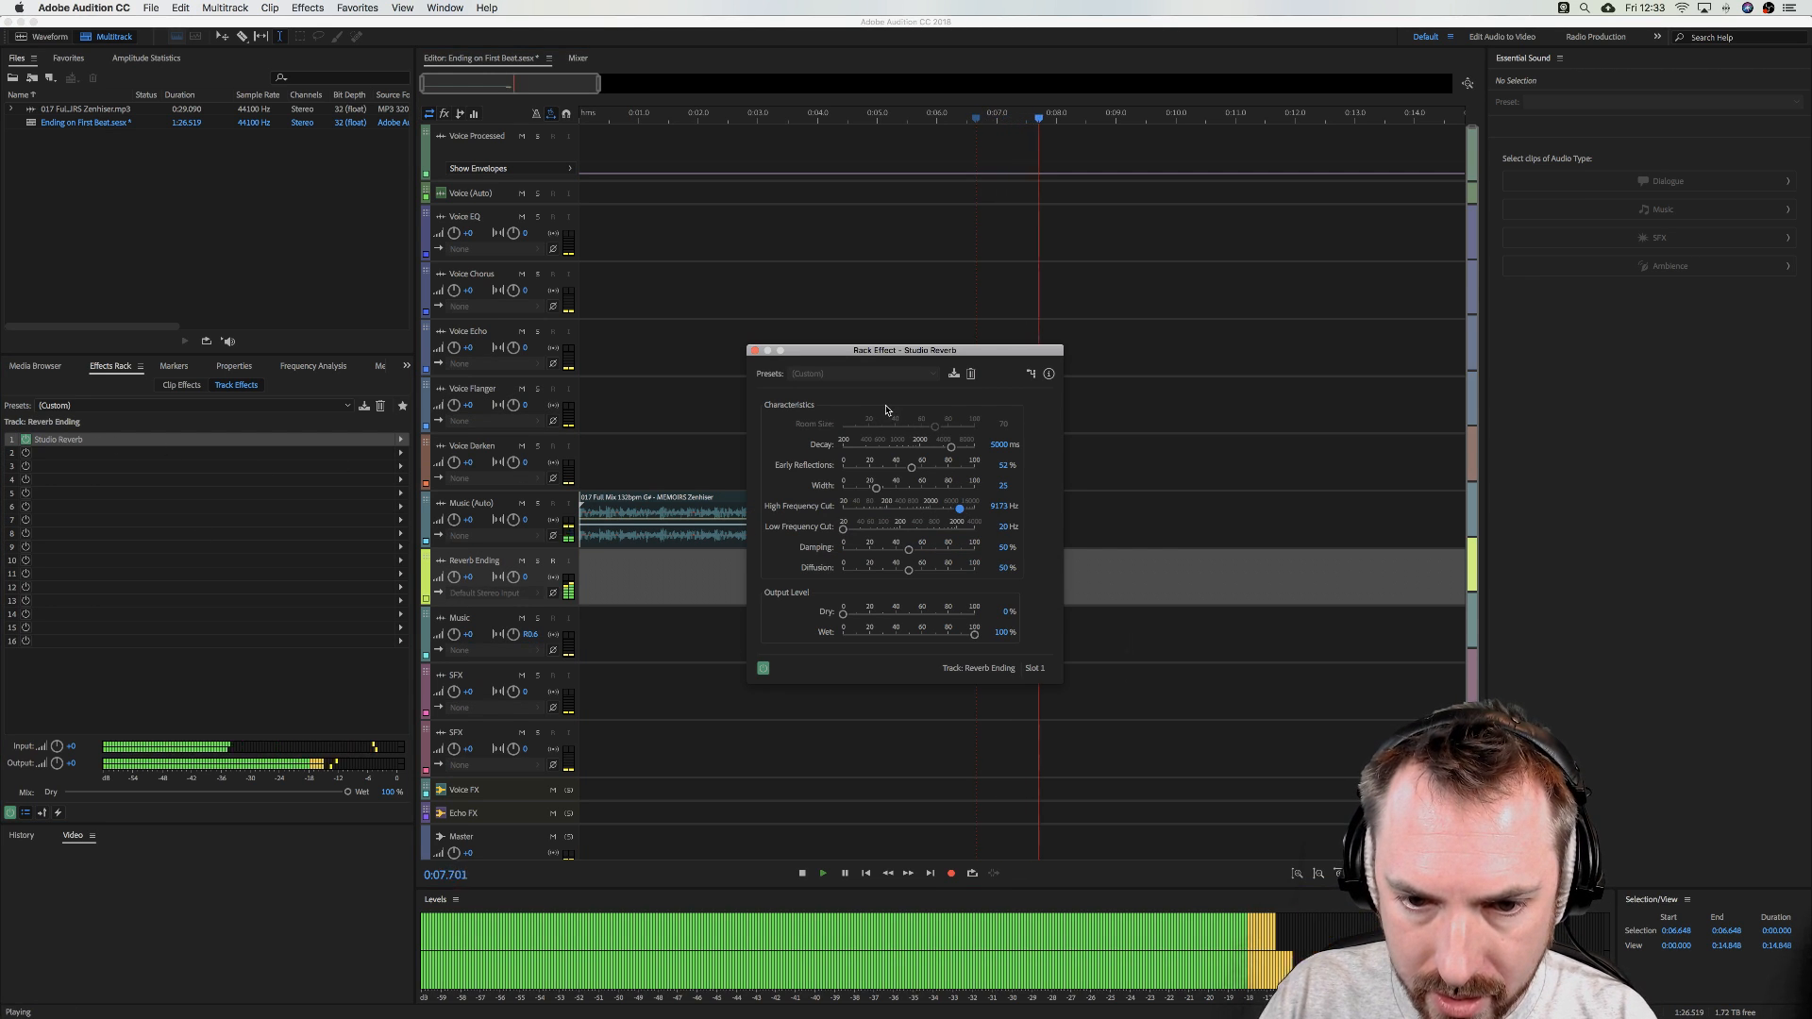
pyautogui.press('space')
pyautogui.press('space')
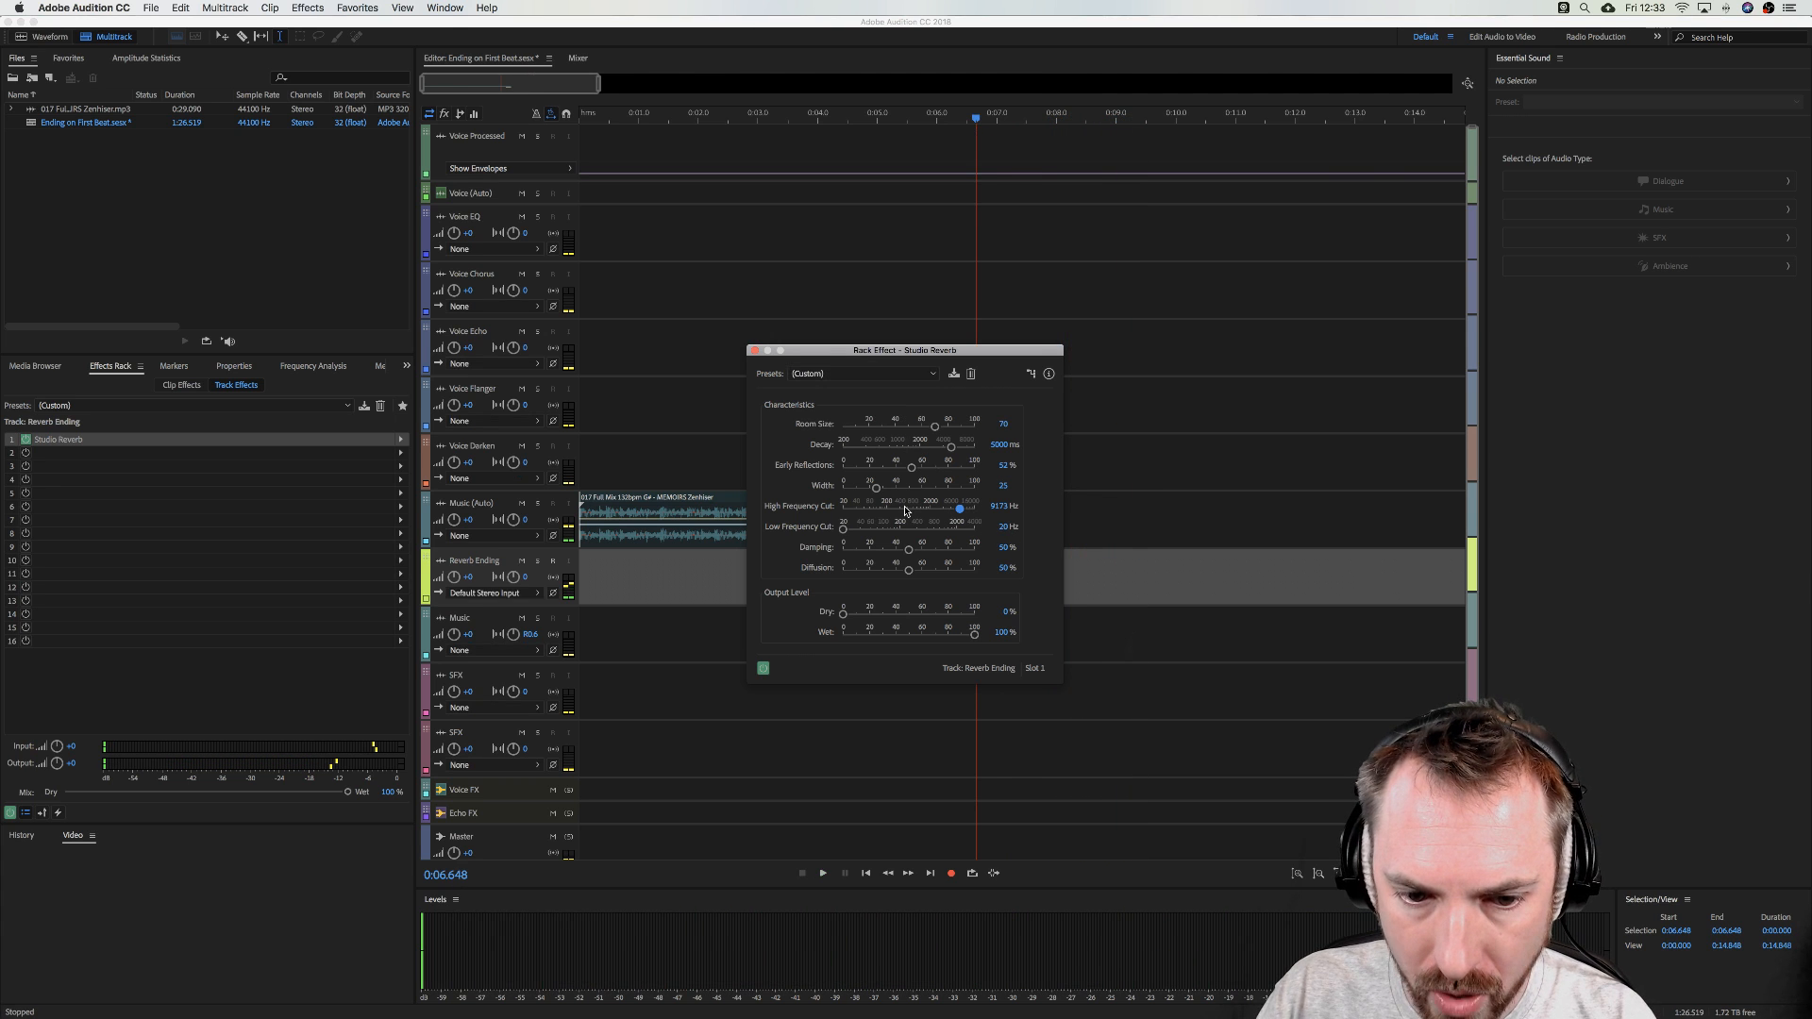
pyautogui.press('space')
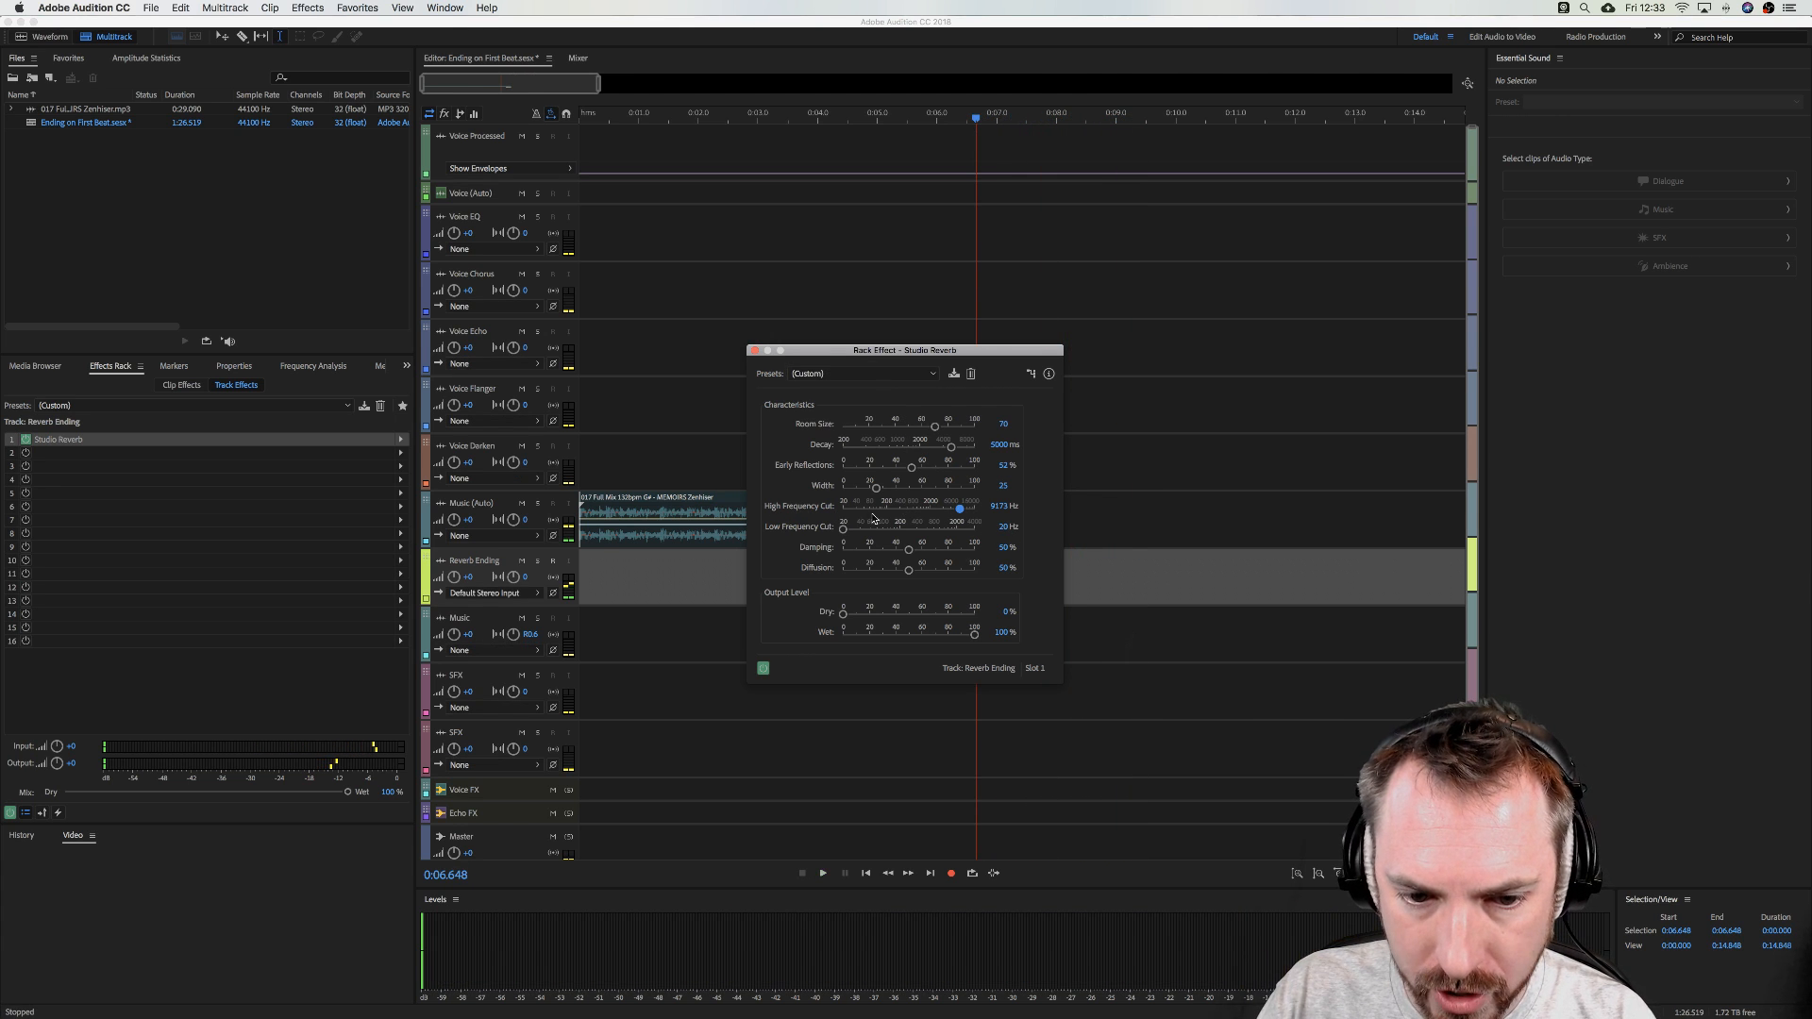
pyautogui.press('space')
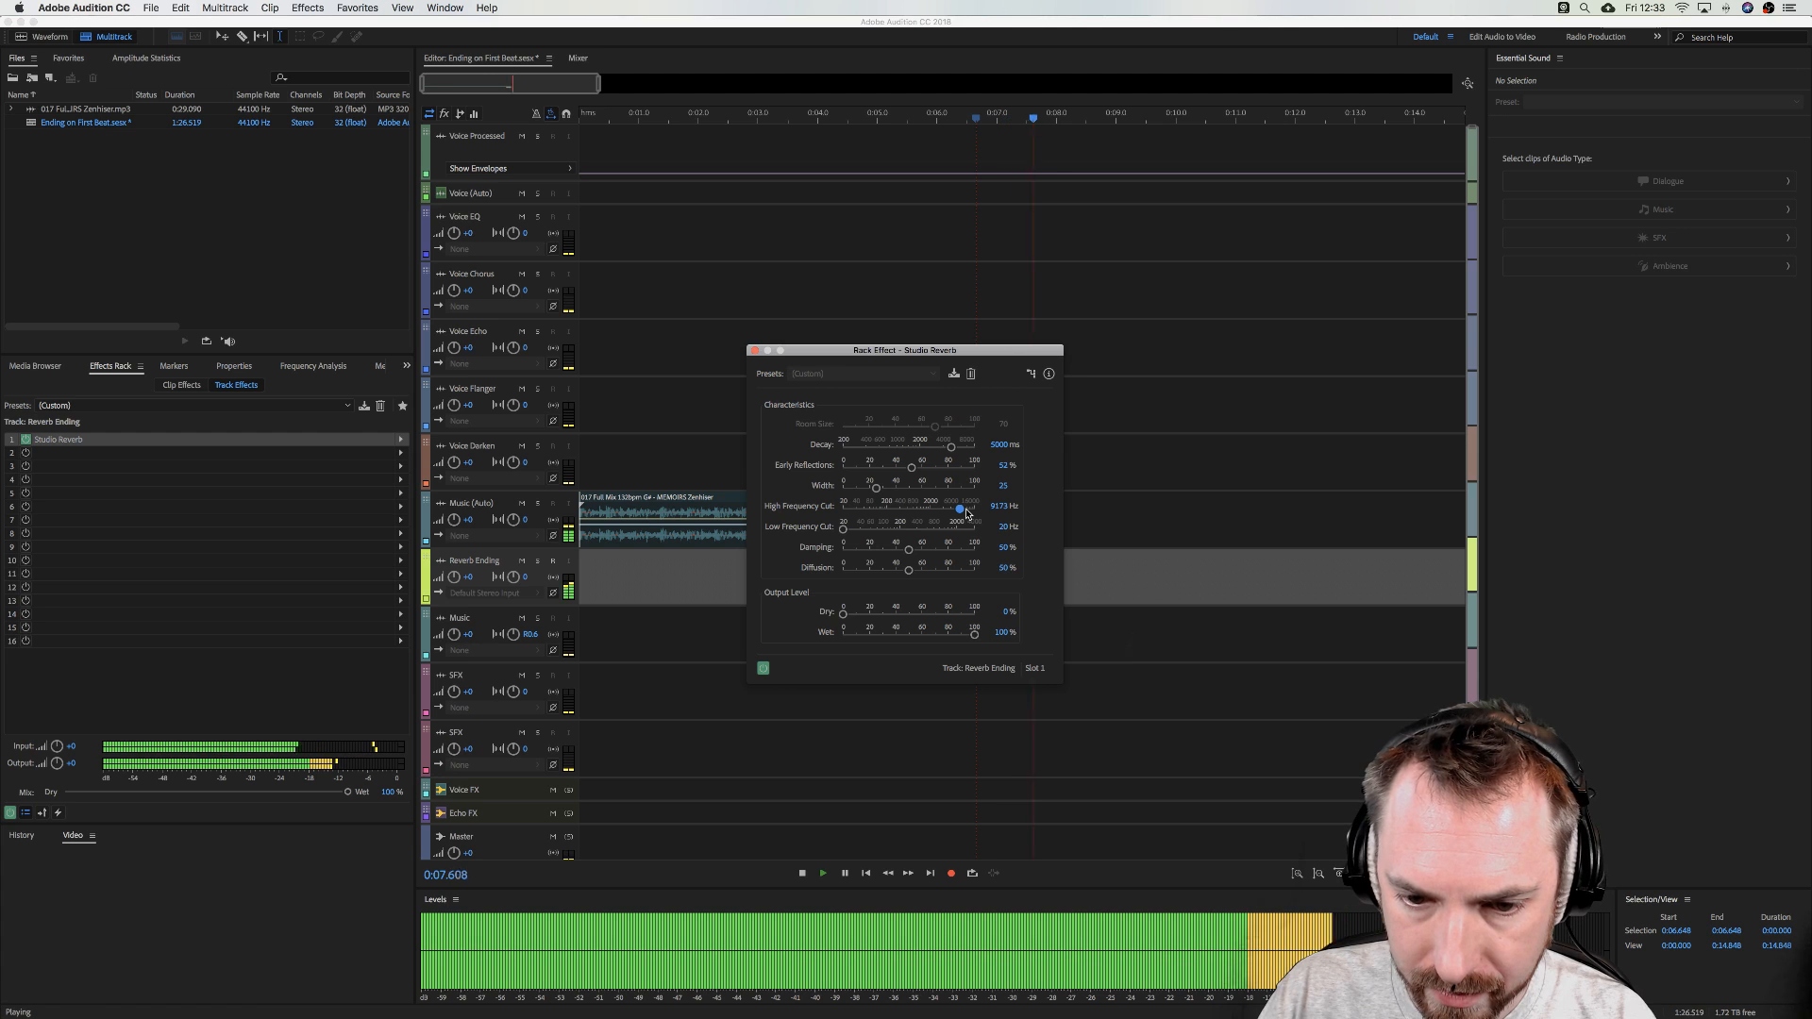
pyautogui.press('space')
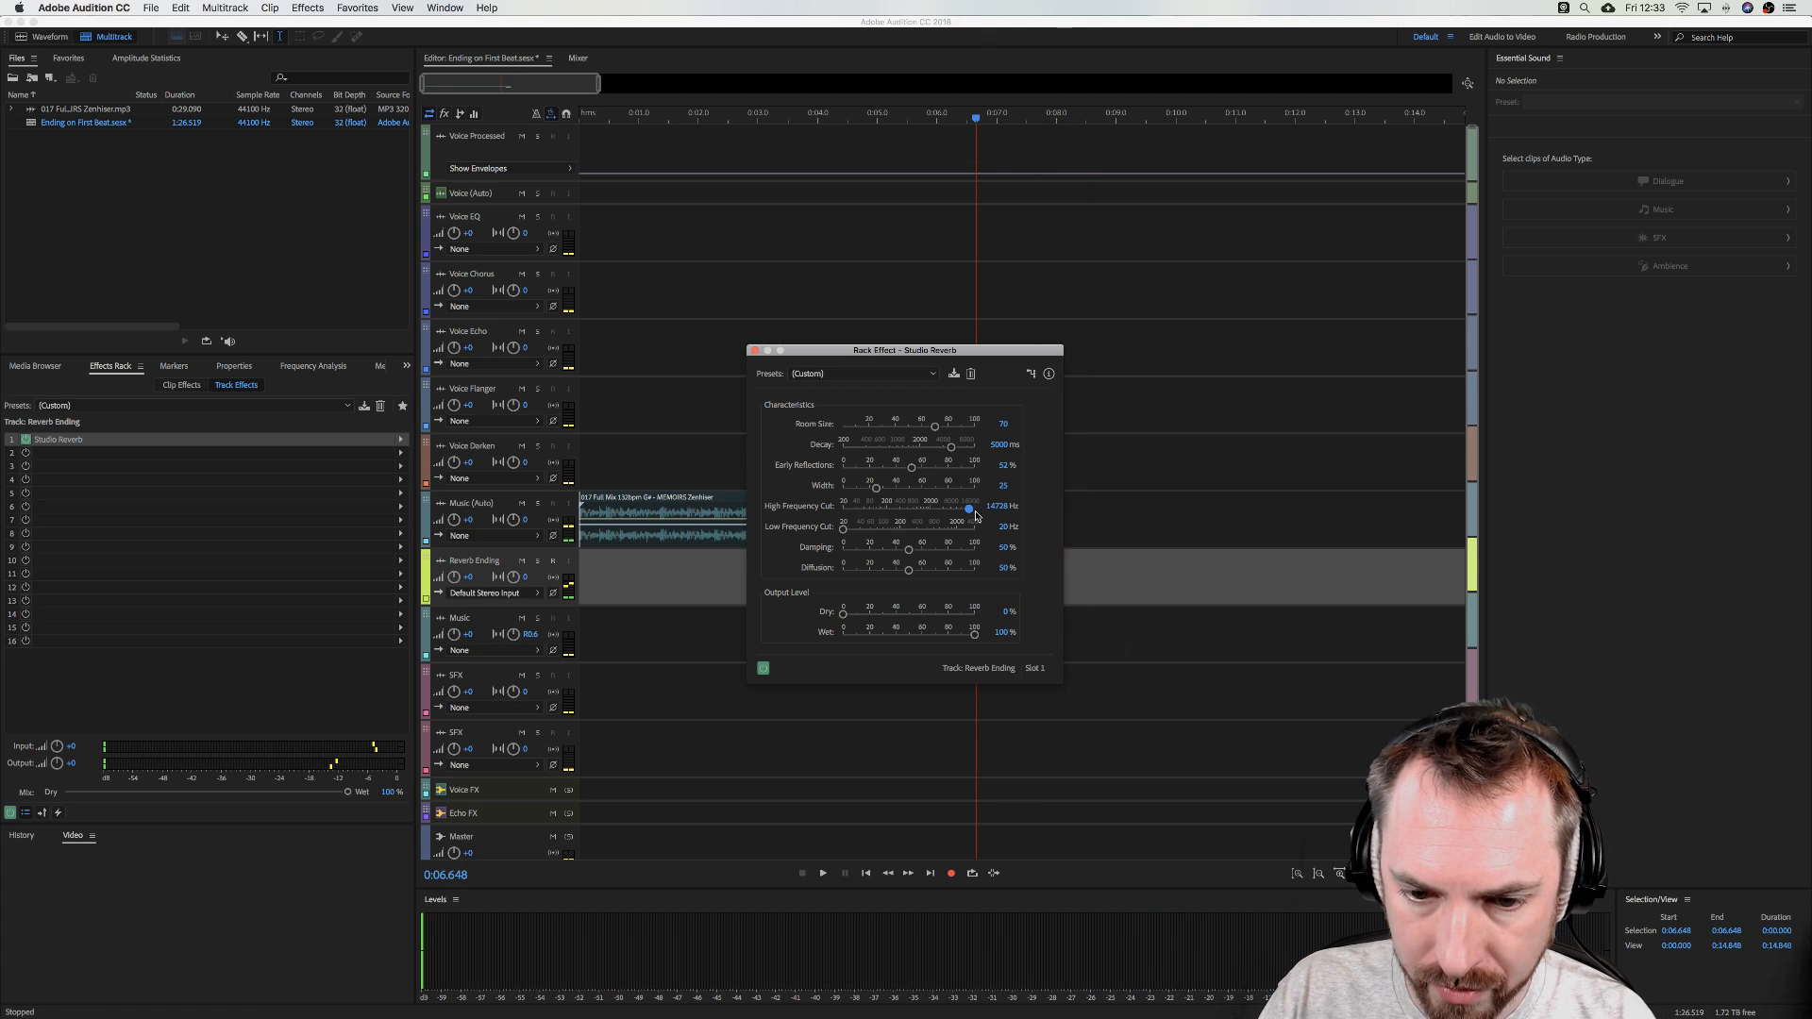
pyautogui.press('space')
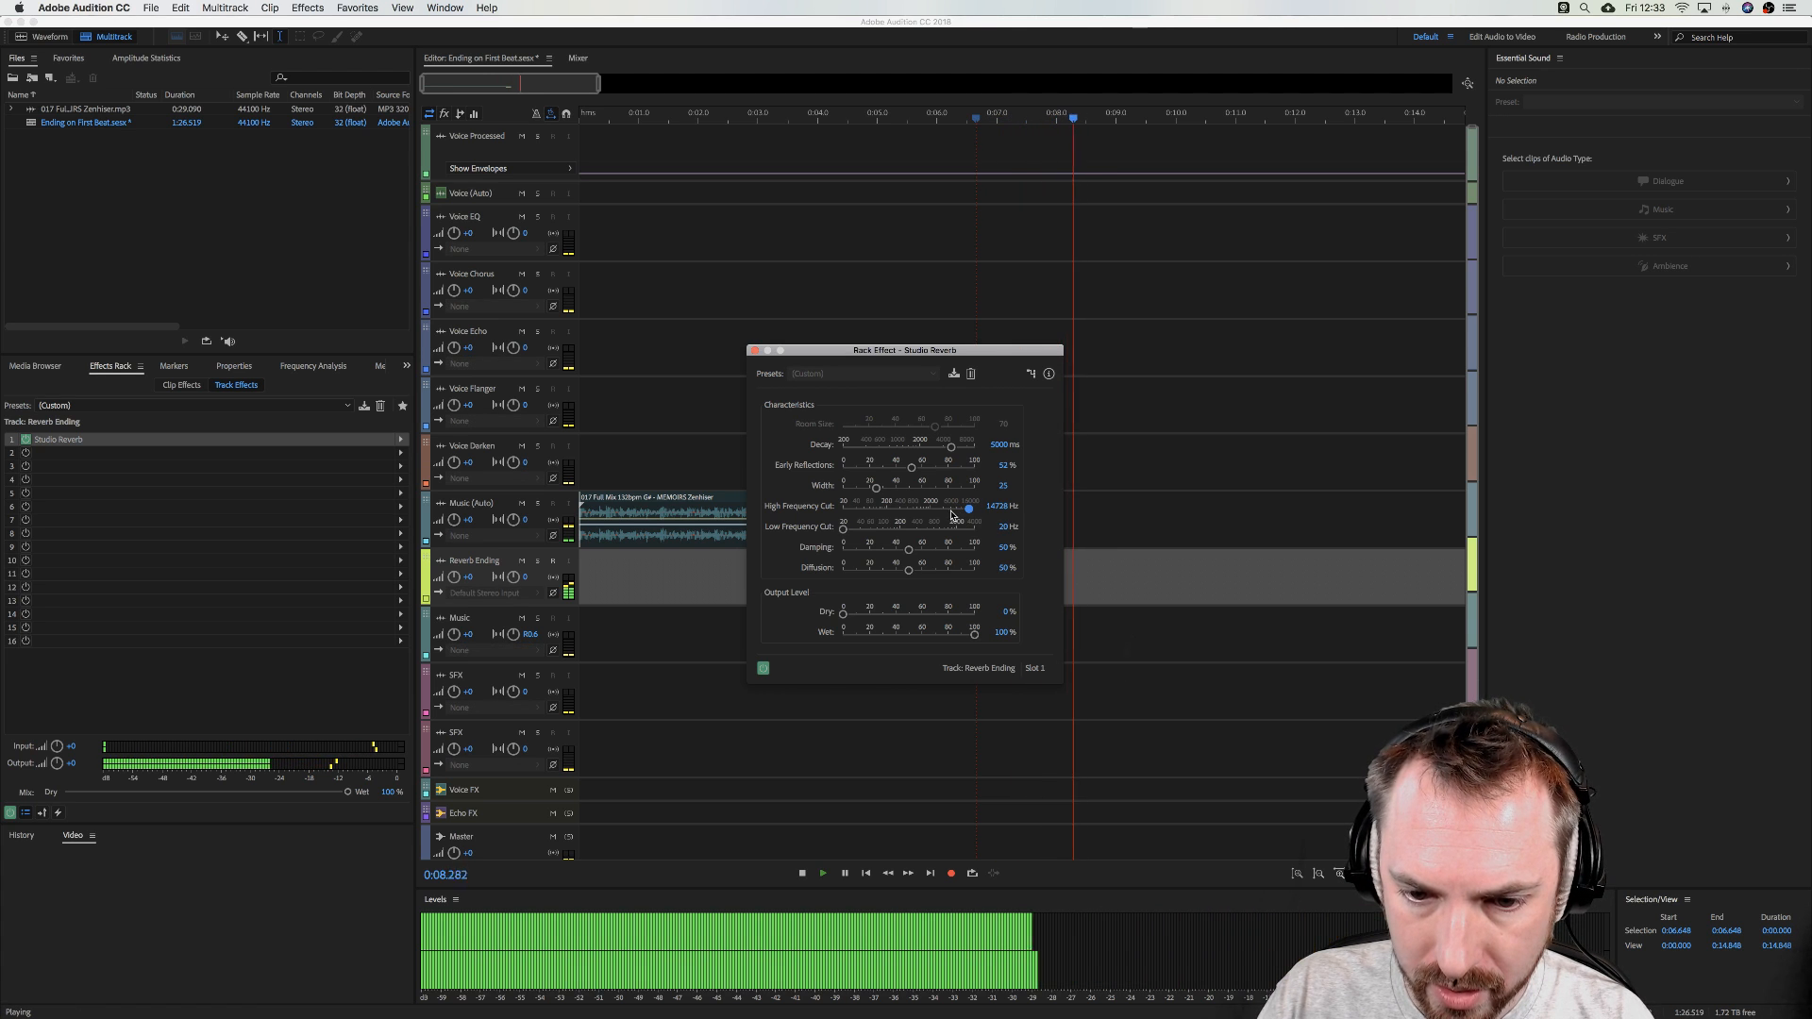
pyautogui.press('space')
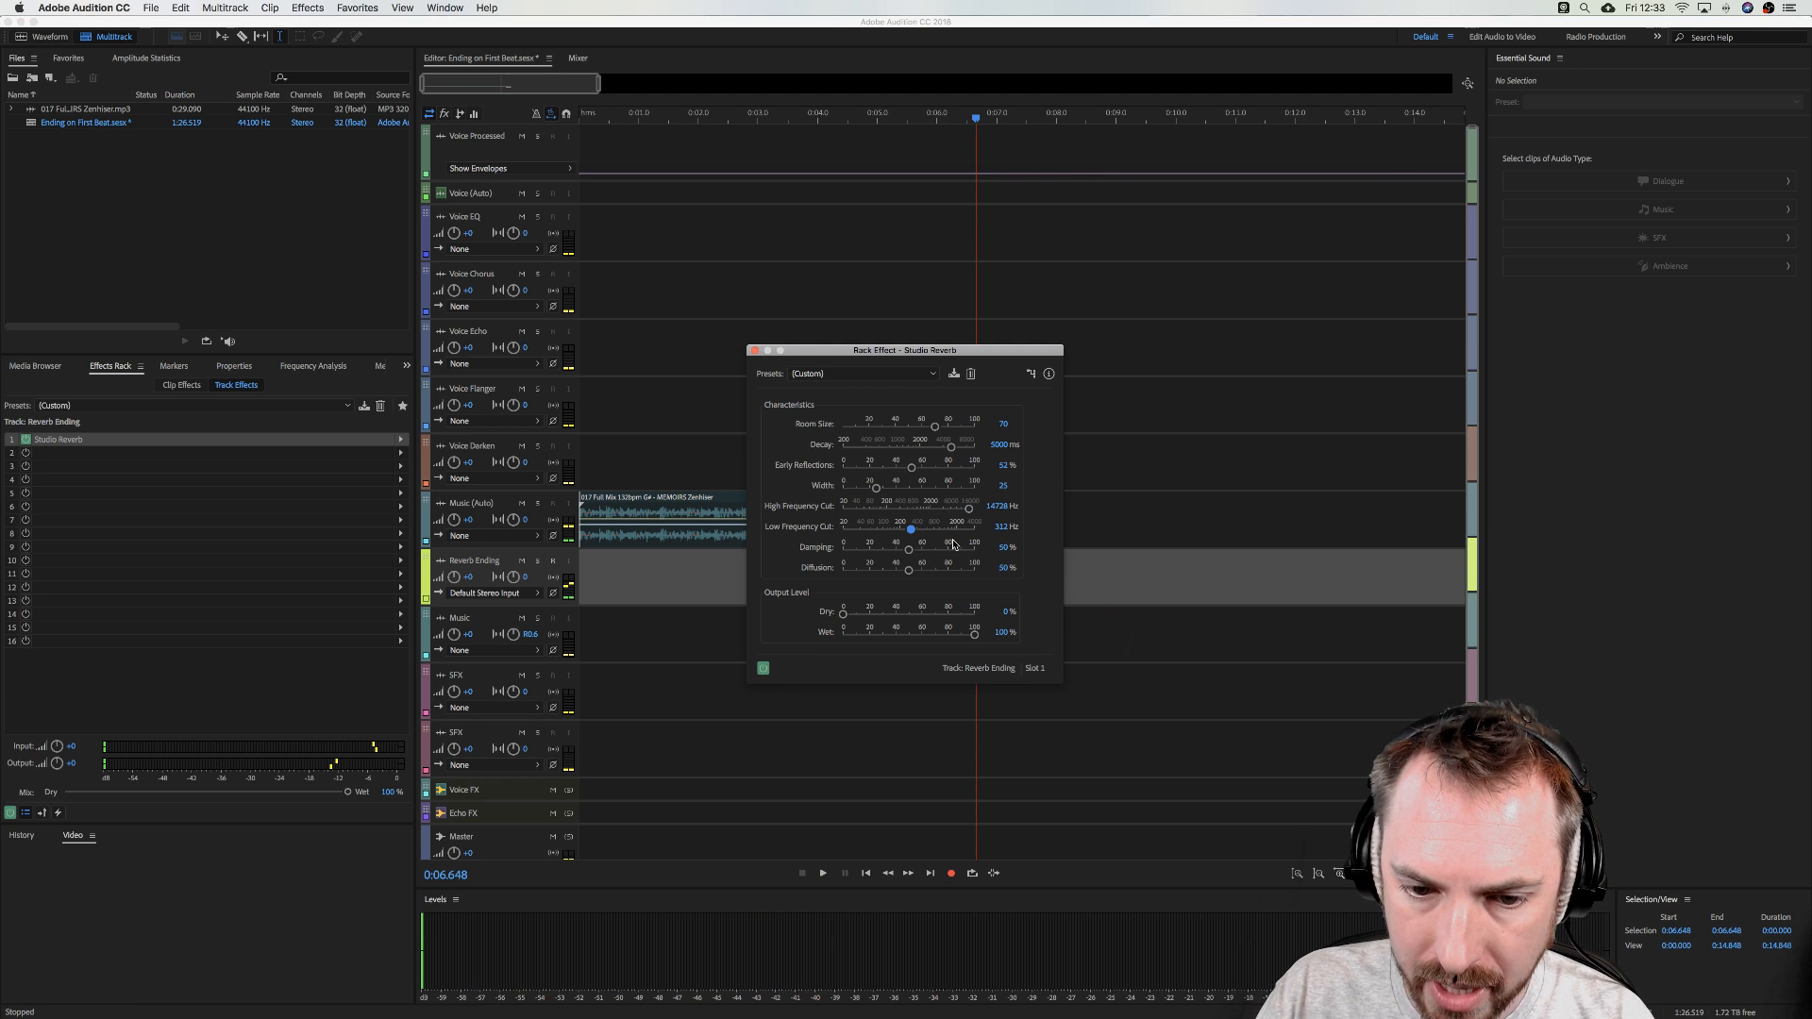
# - Set the Studio Reverb's Low Frequency Cut to 155 Hz after auditioning 312 Hz, and close the effect
pyautogui.press('space')
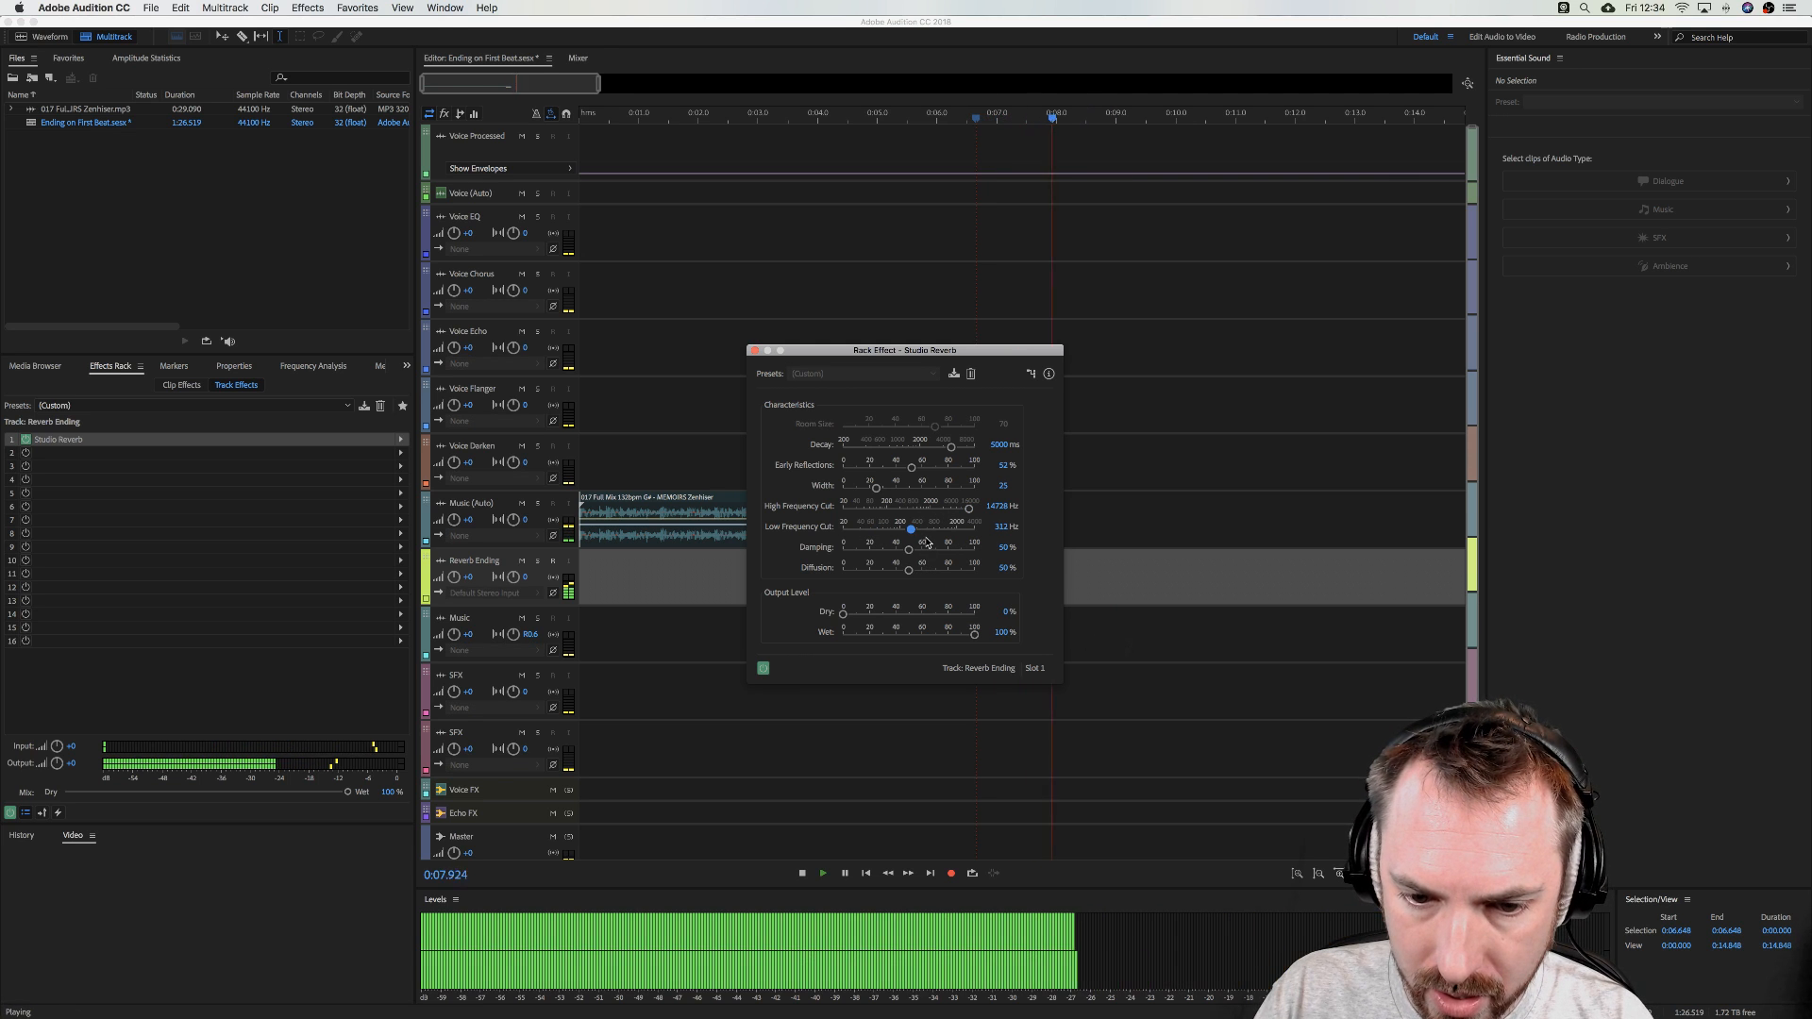
pyautogui.press('space')
pyautogui.press('space')
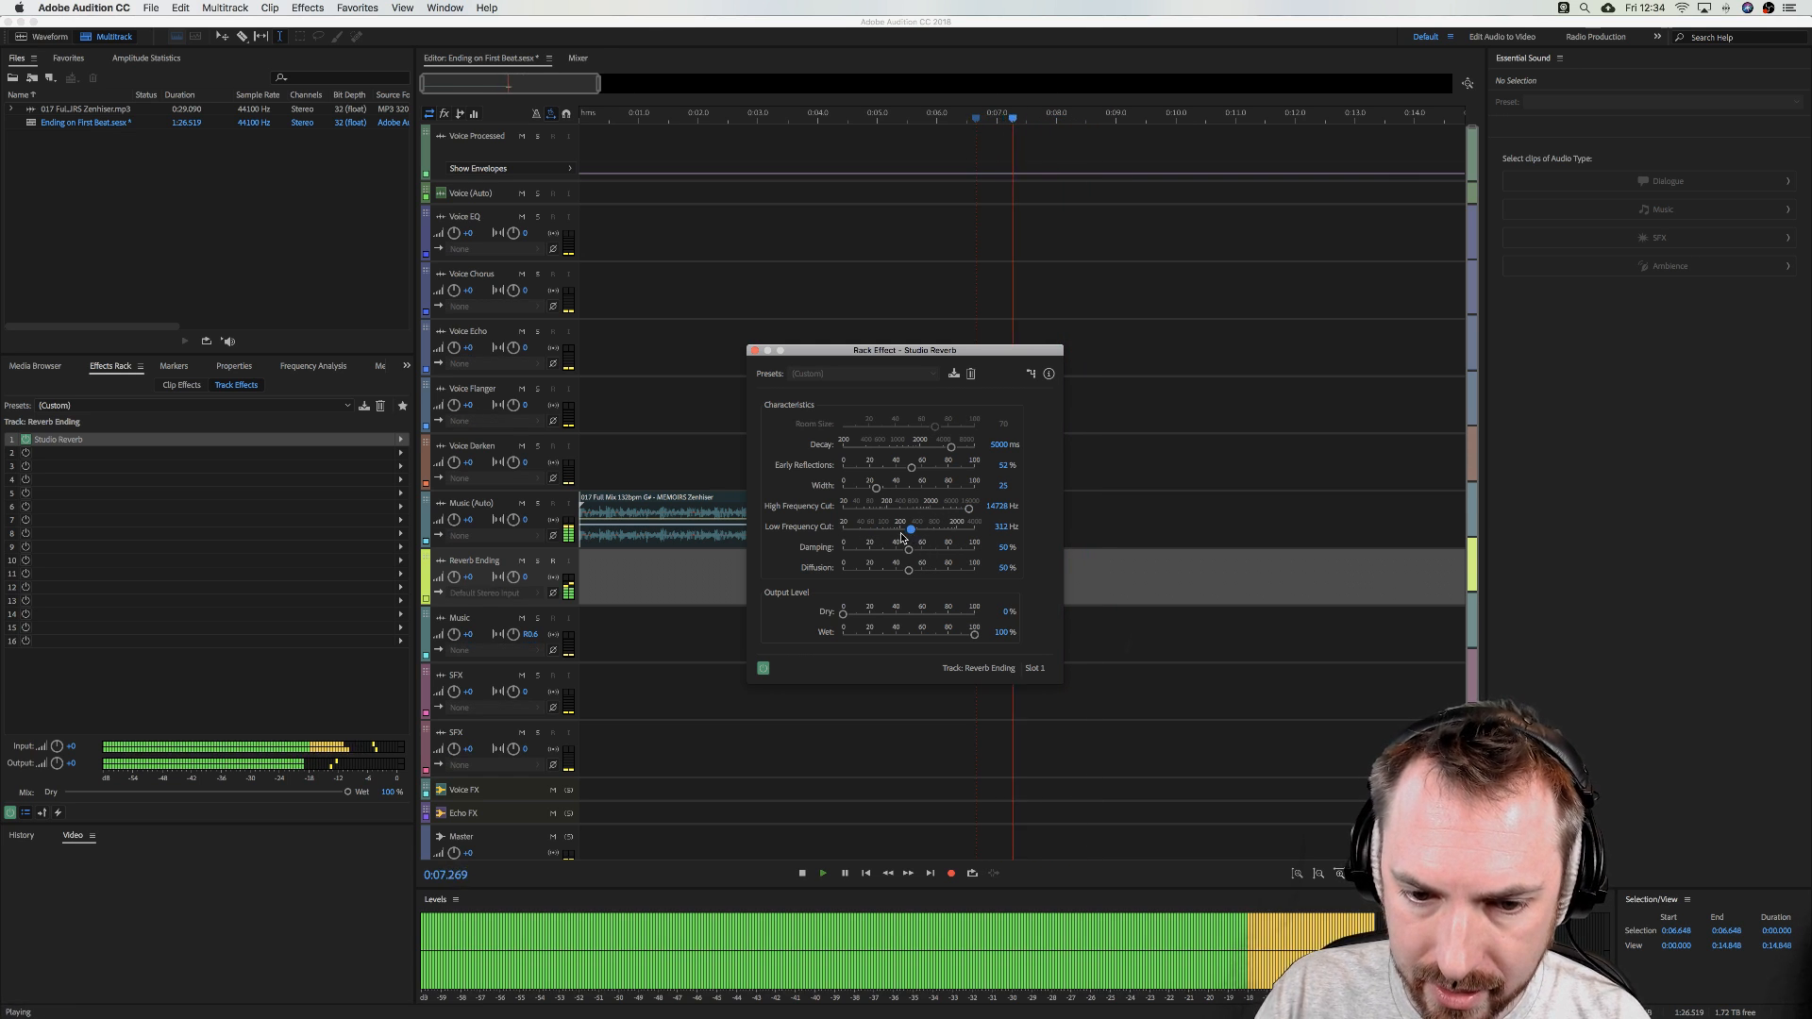
pyautogui.press('space')
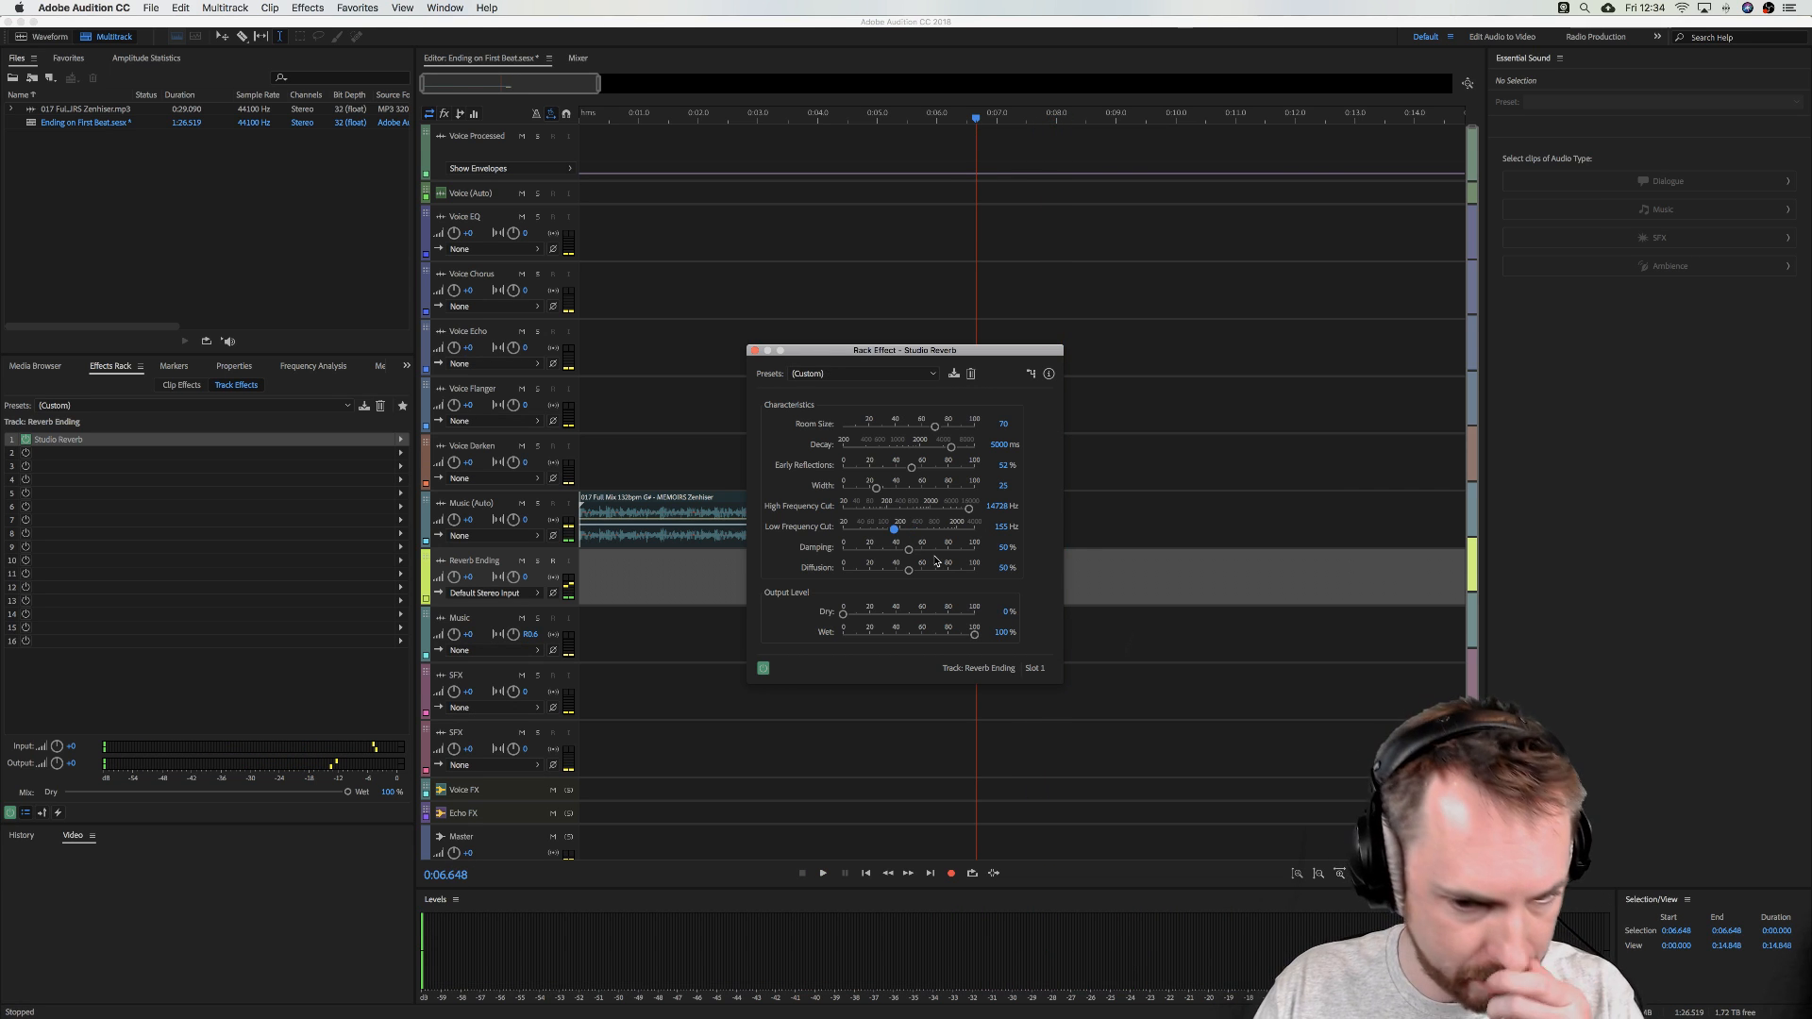
pyautogui.click(755, 351)
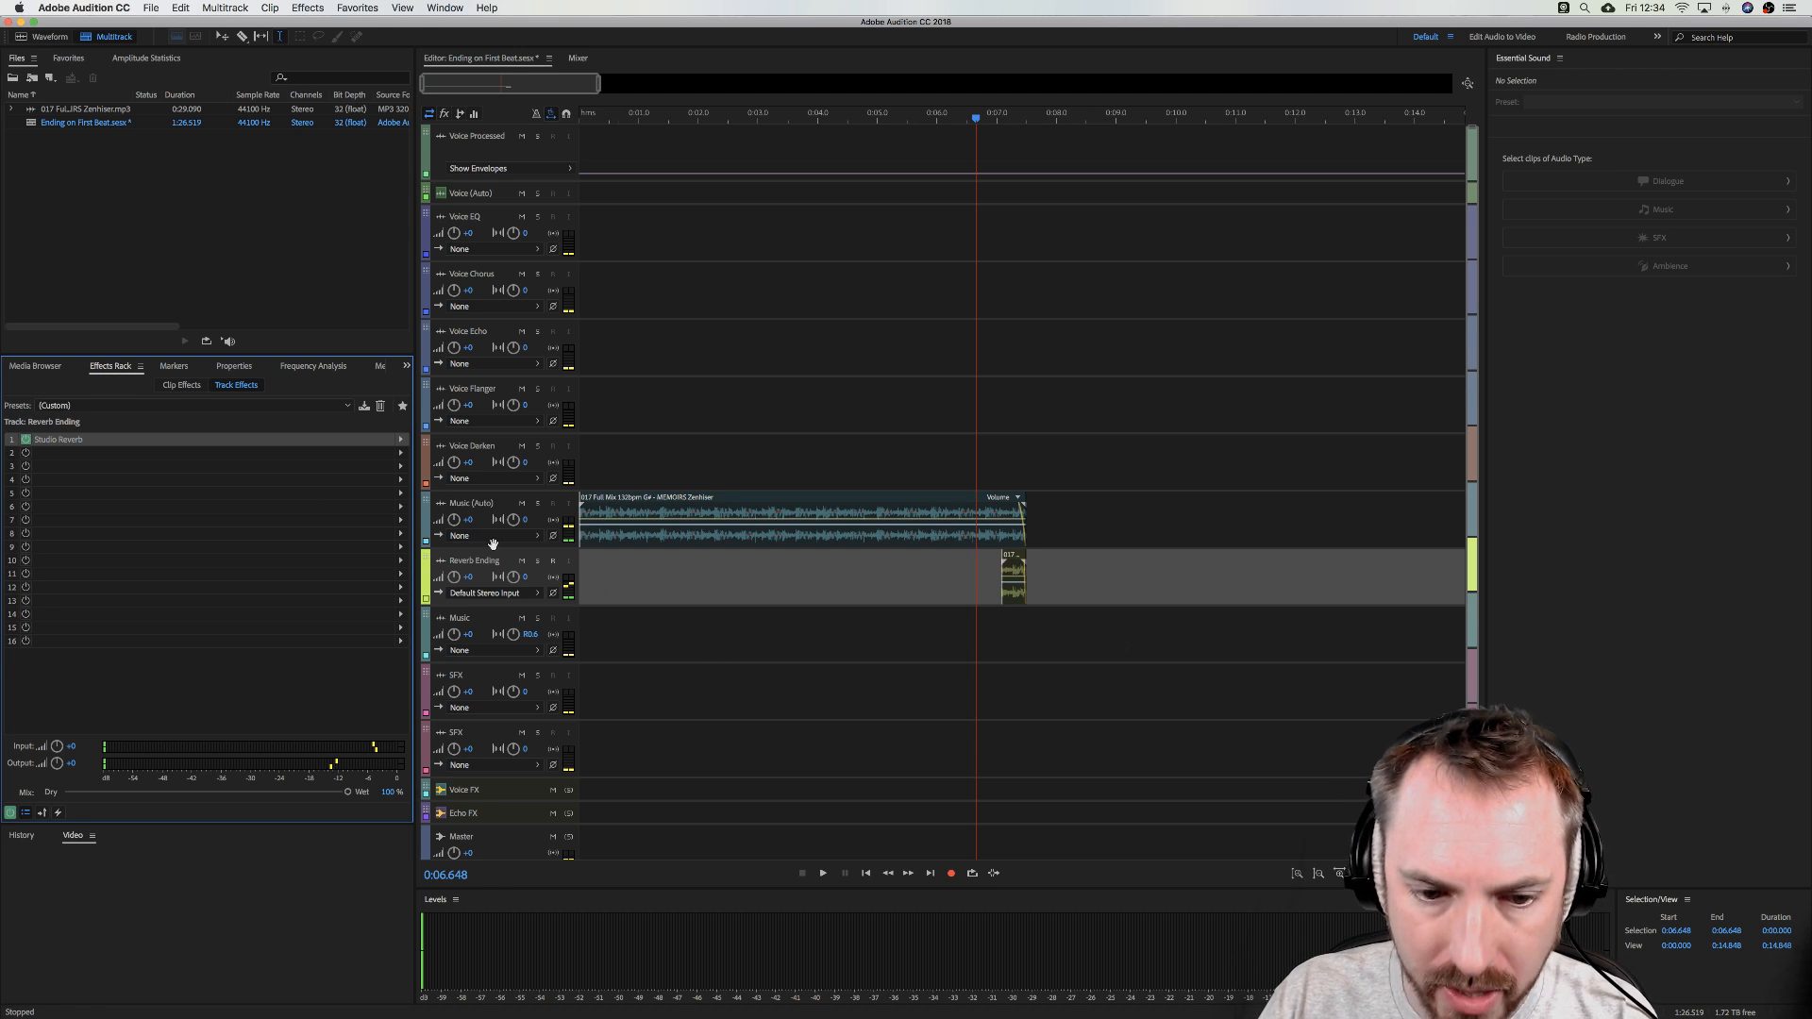
# - Browse the media library to the AIv9 Impakts folder, inside AIv9 in Imaging SFX's BIG RADIO IMAGING PACK
pyautogui.click(38, 366)
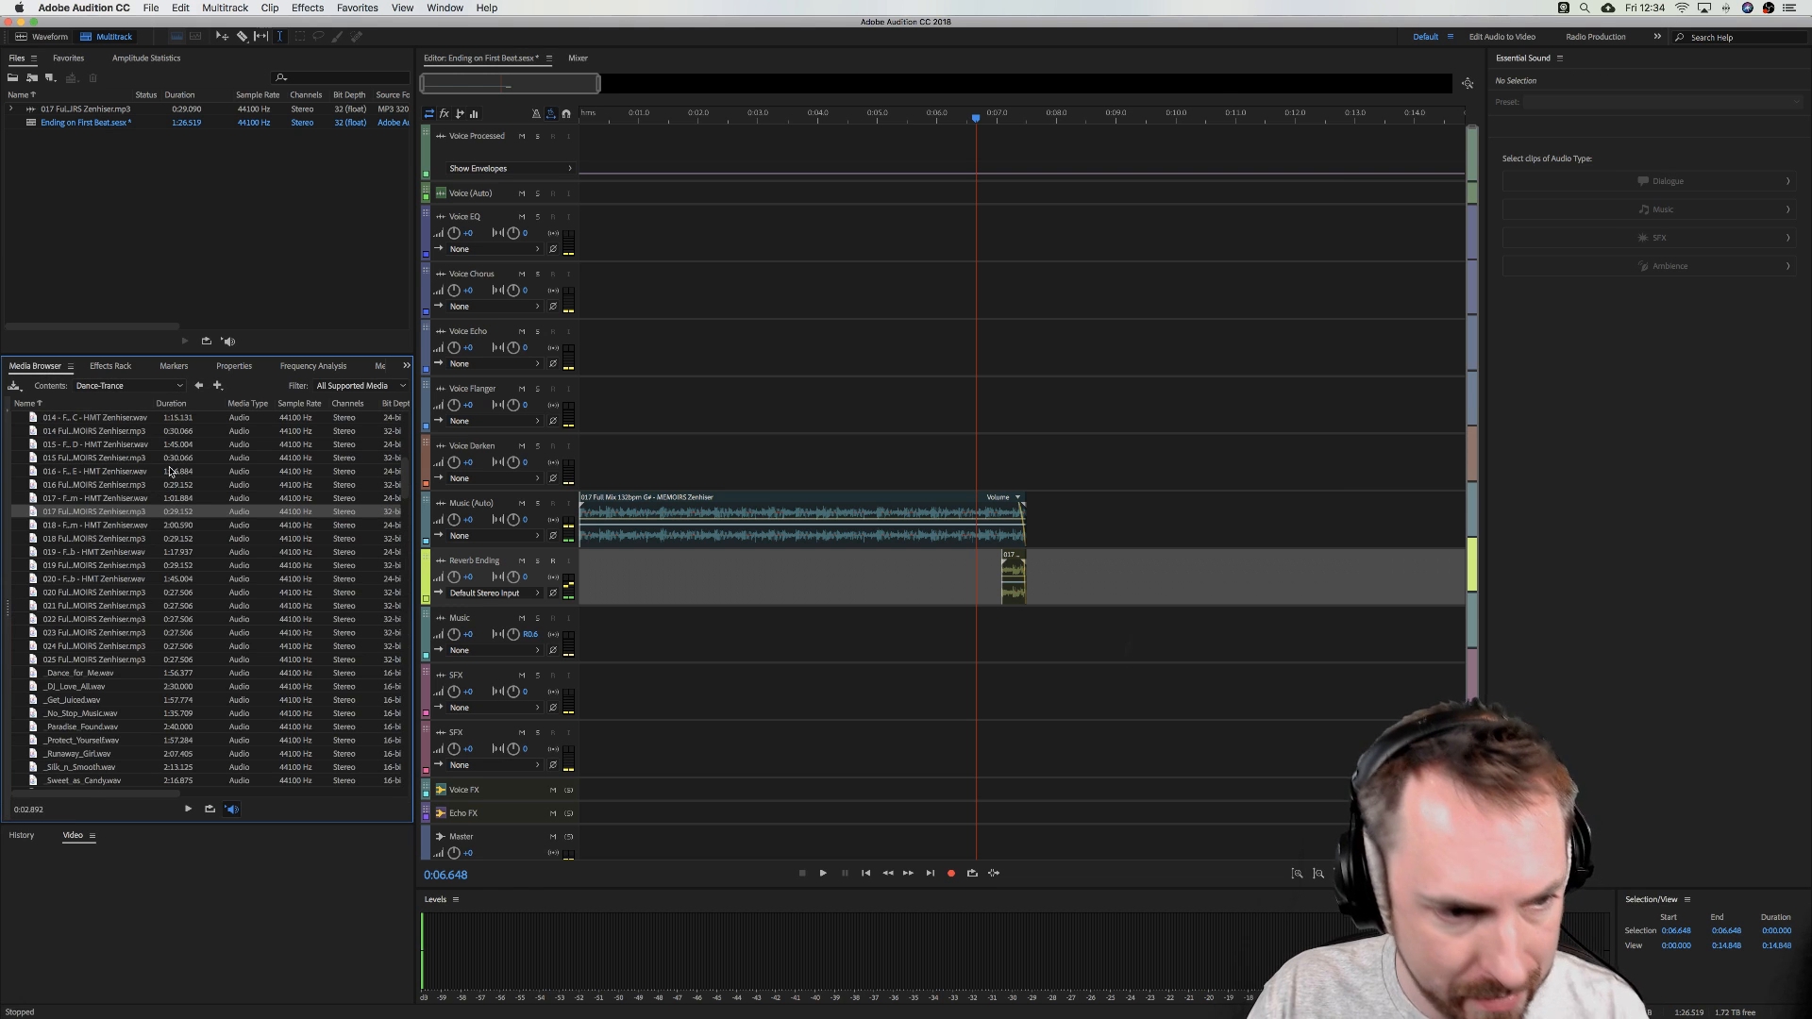
pyautogui.click(169, 389)
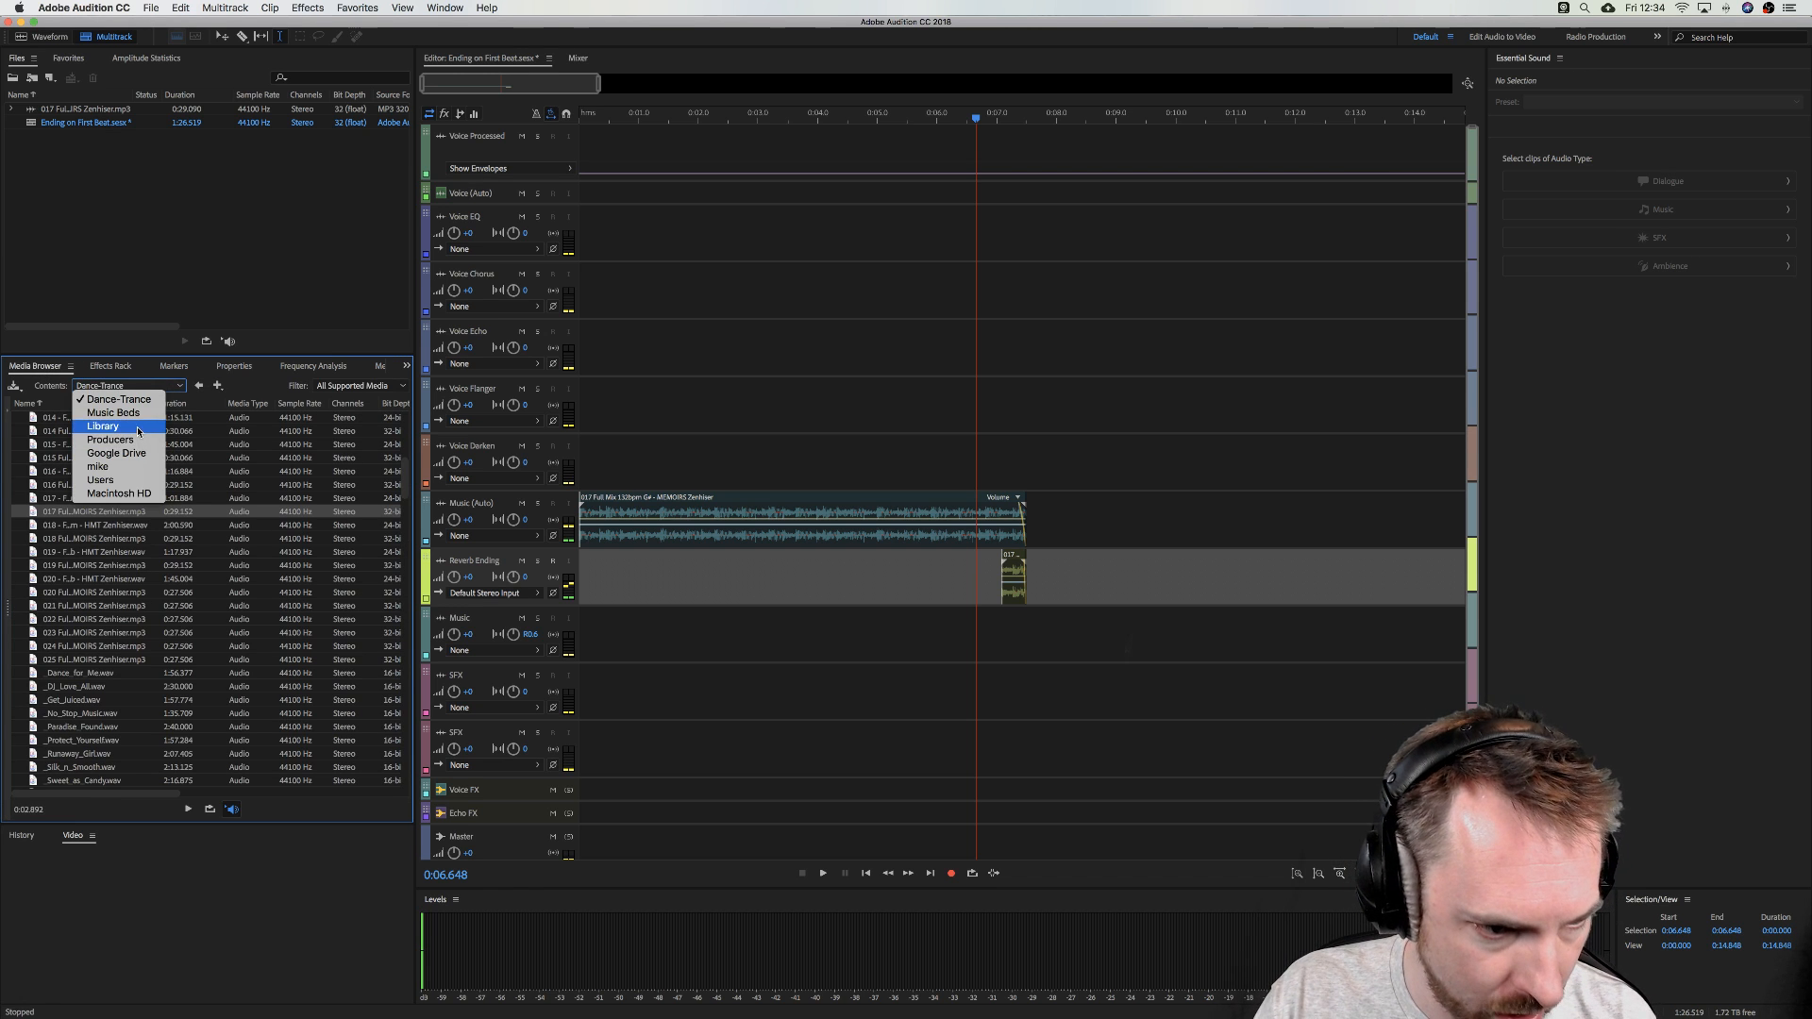
pyautogui.click(103, 427)
pyautogui.doubleClick(94, 444)
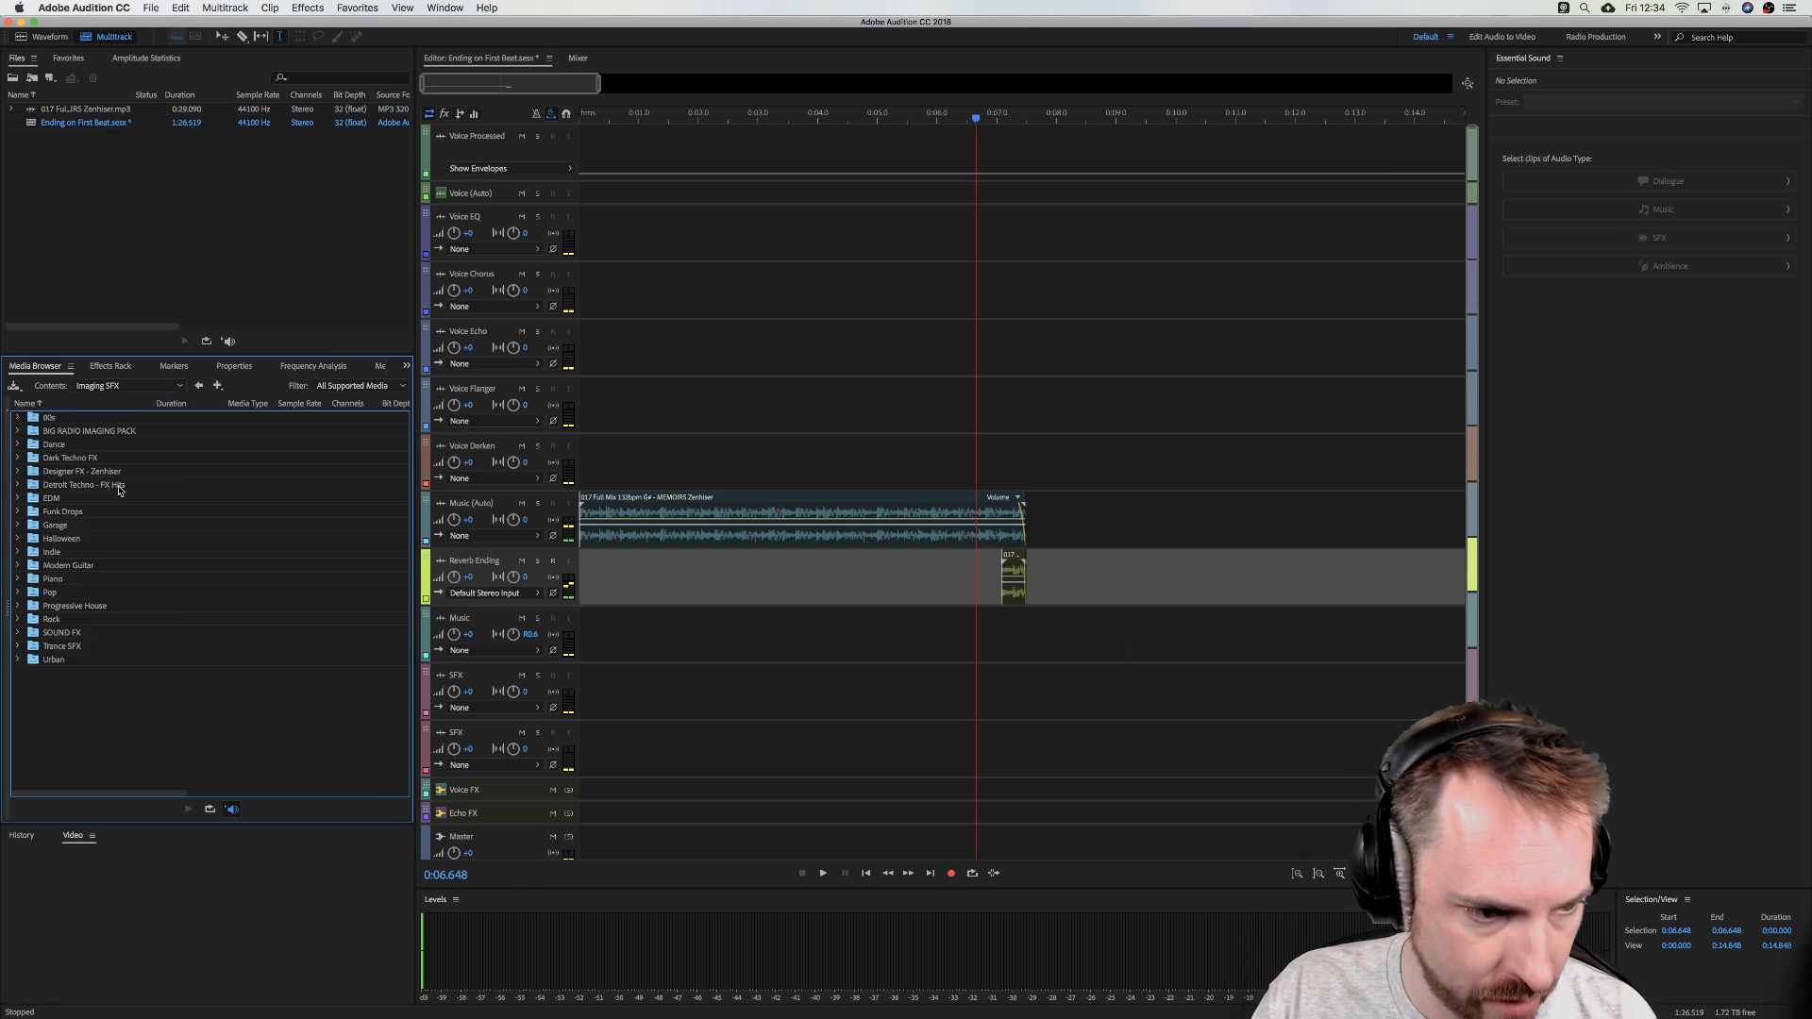
pyautogui.doubleClick(75, 430)
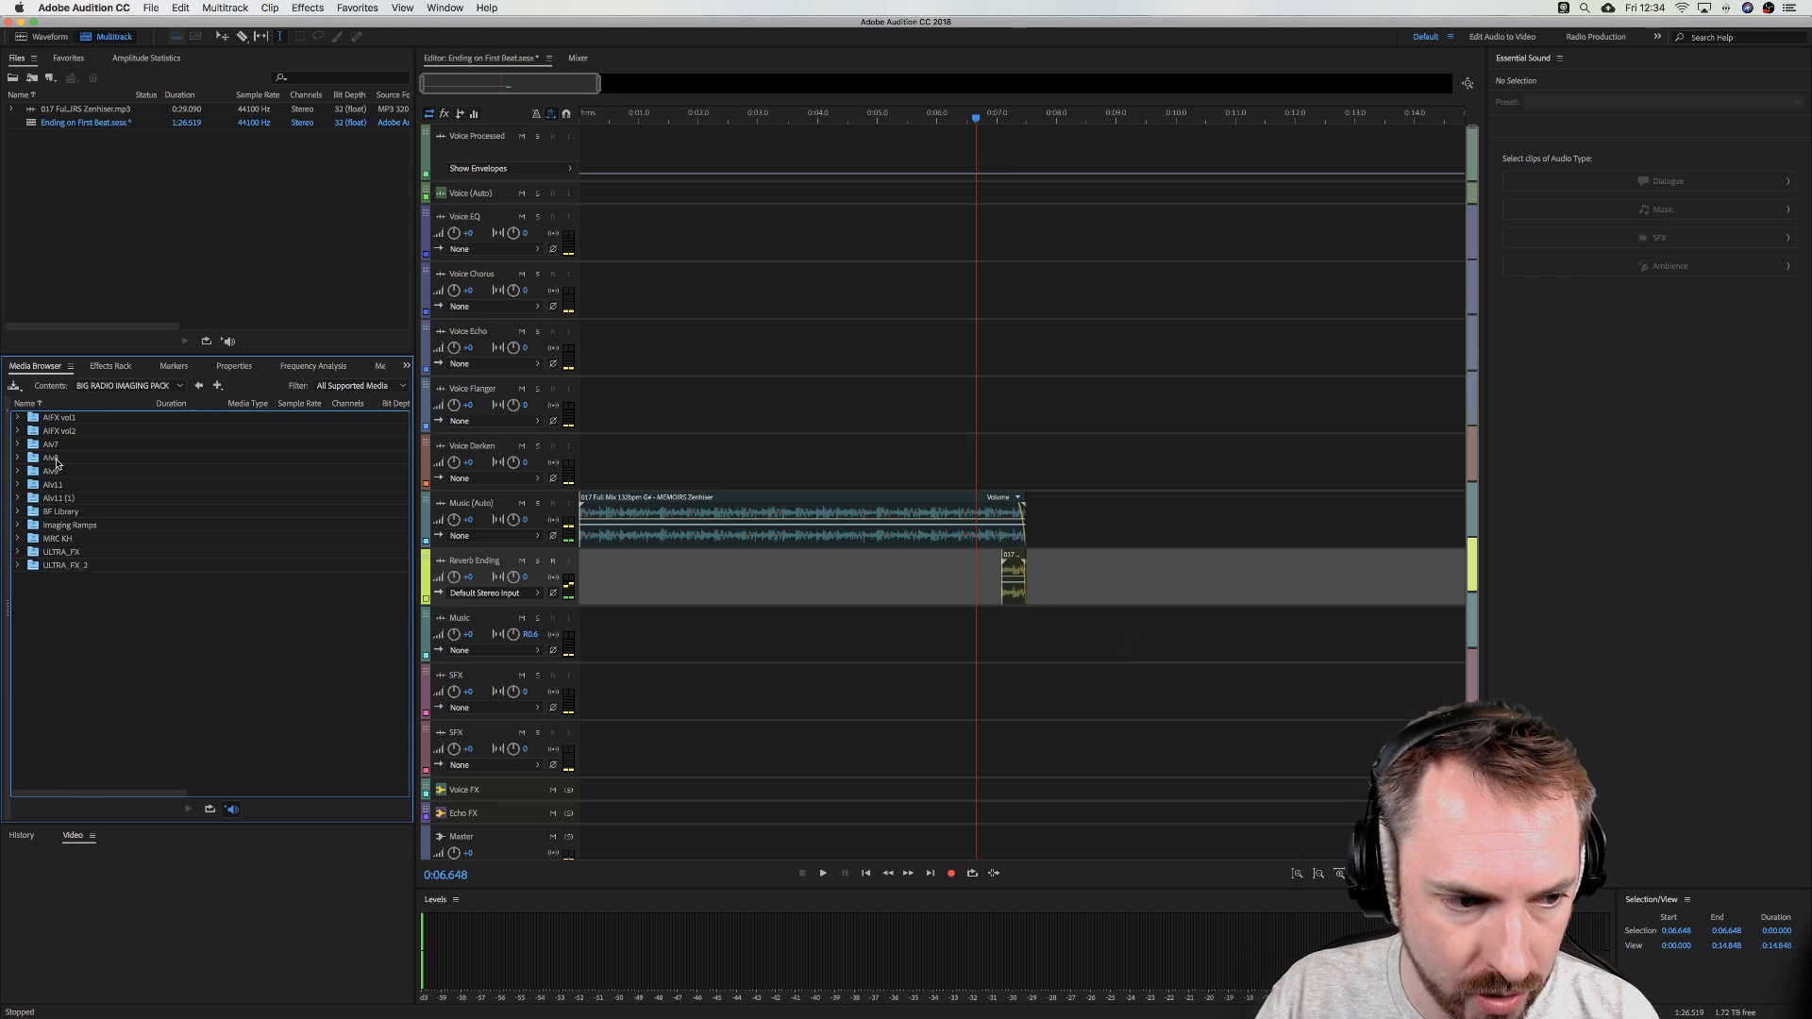
pyautogui.doubleClick(53, 471)
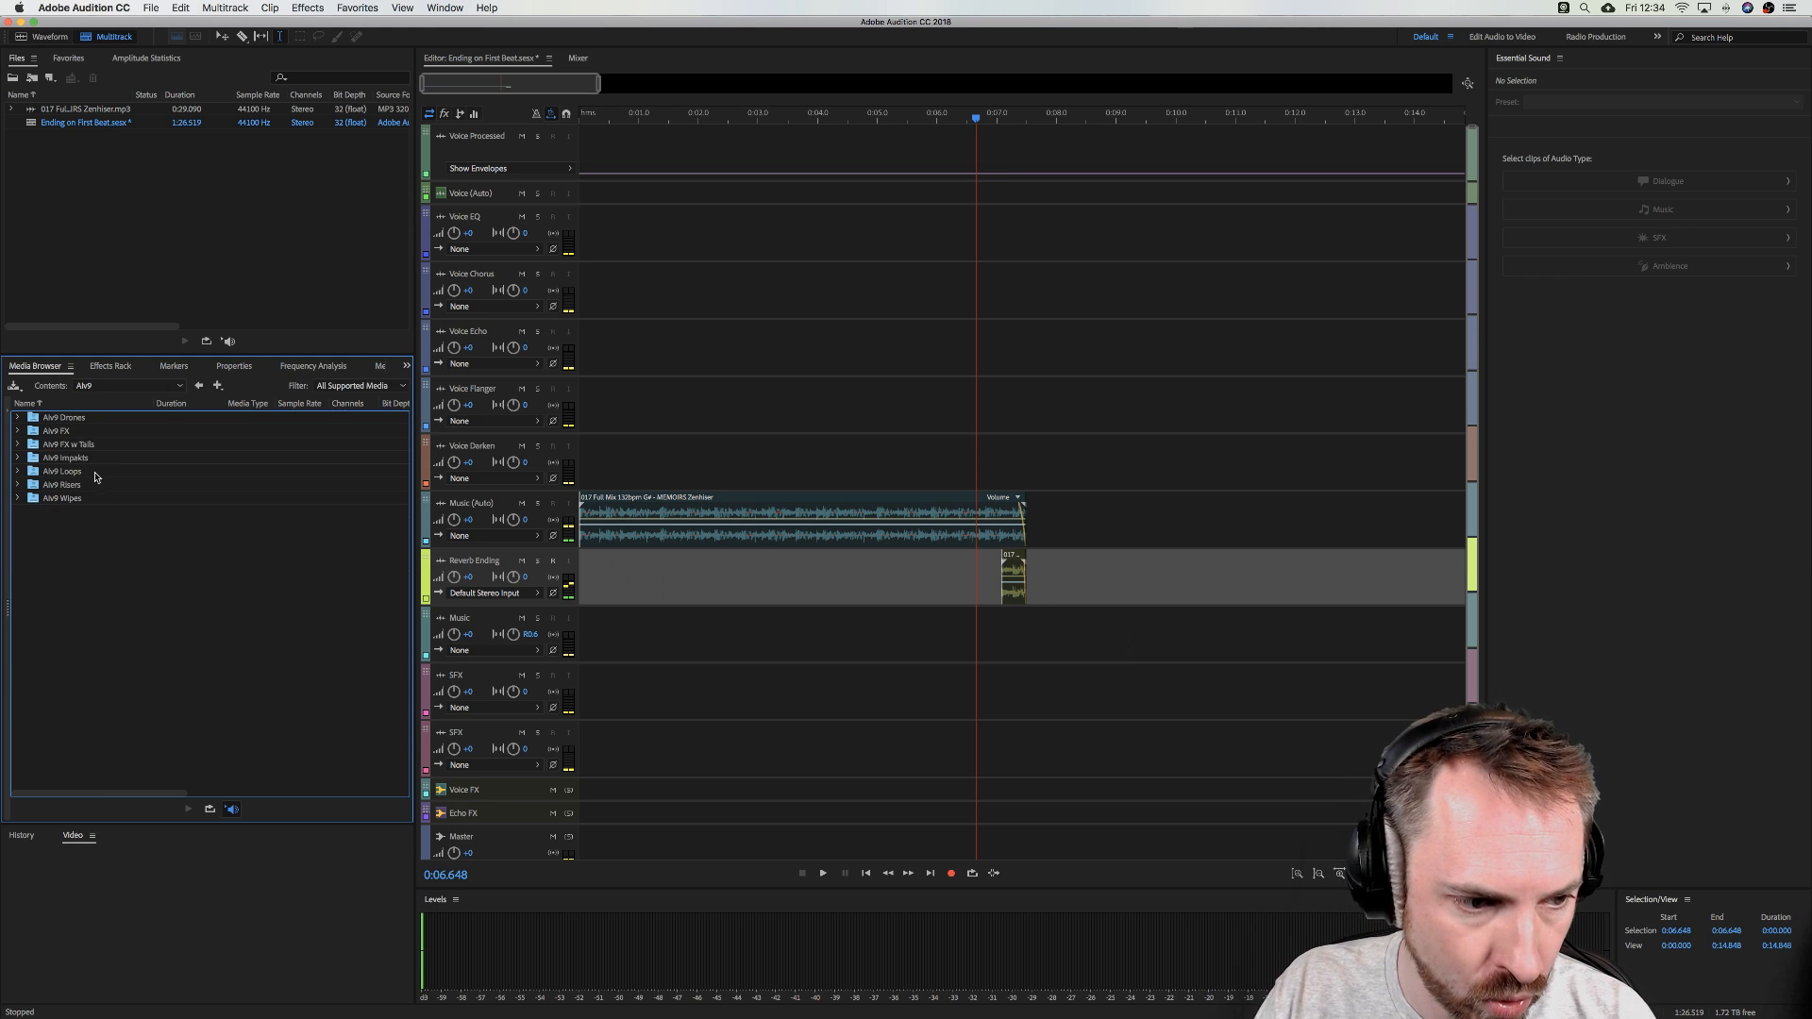
pyautogui.doubleClick(80, 461)
# - Preview several impact sounds in the AIv9 Impakts folder, including AIv9 Impakt 07, 11, 12 and 13
pyautogui.click(85, 501)
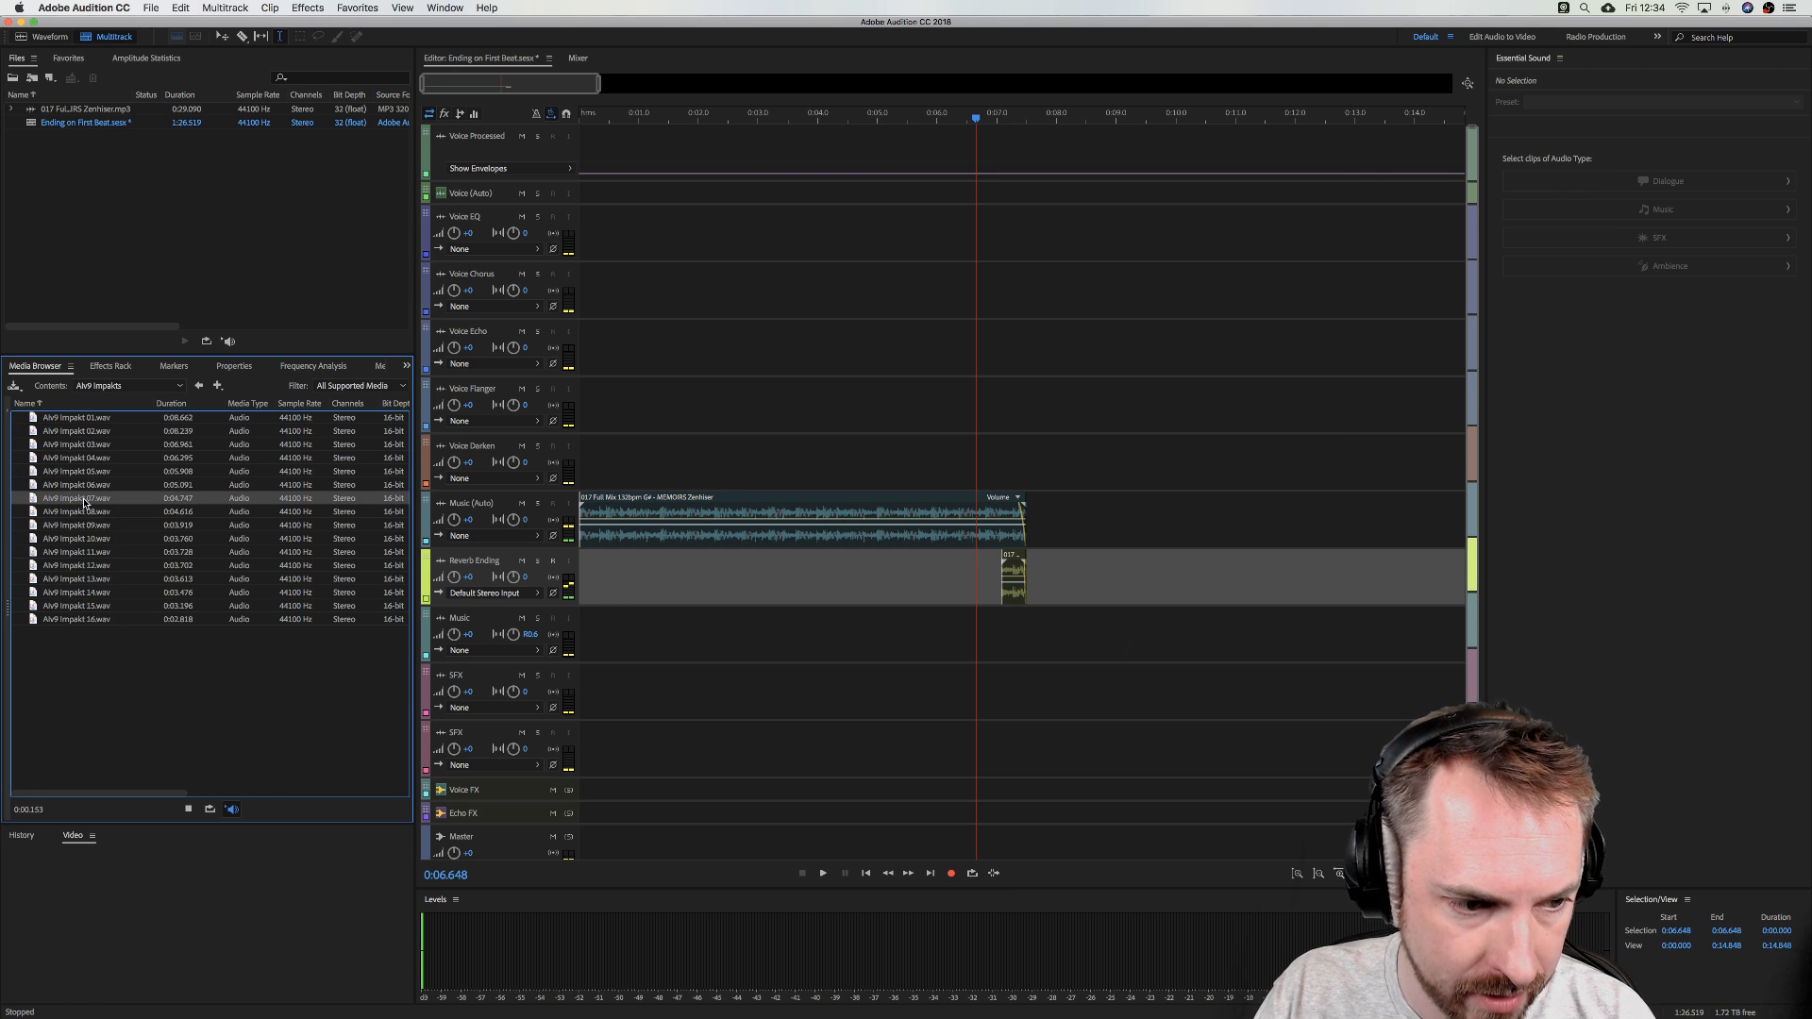
pyautogui.click(77, 554)
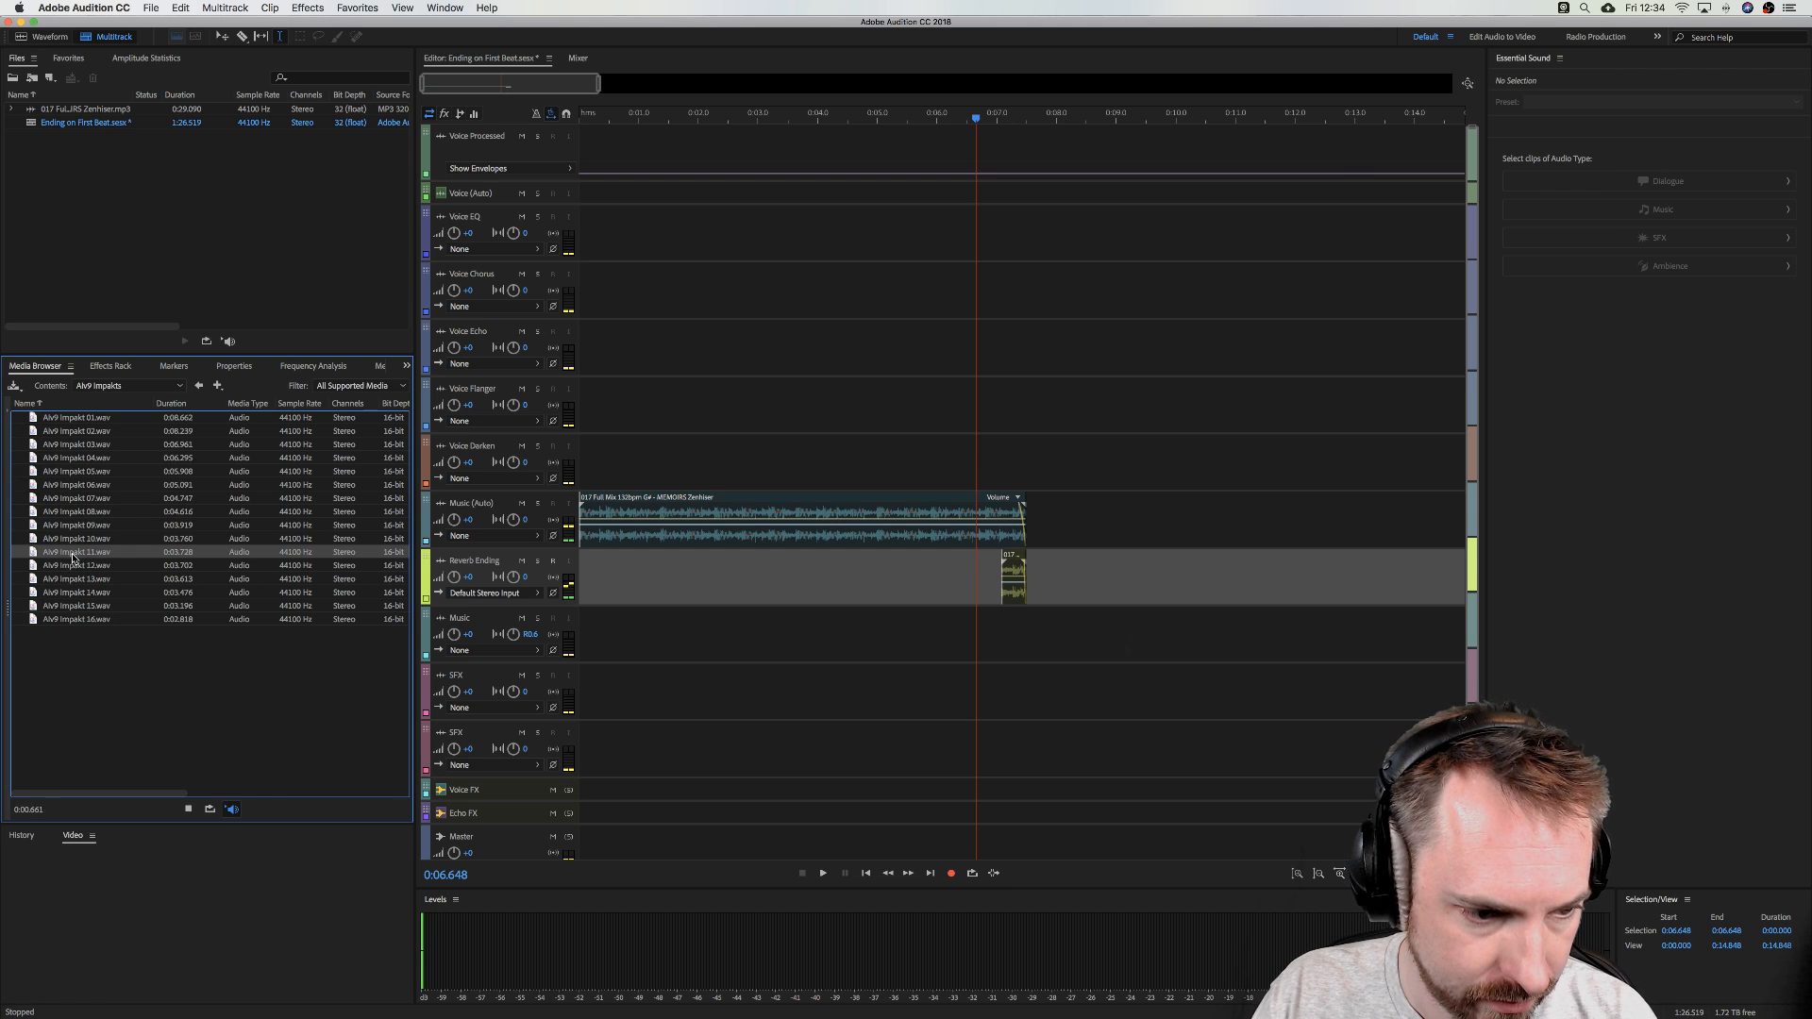
pyautogui.click(74, 566)
pyautogui.click(80, 579)
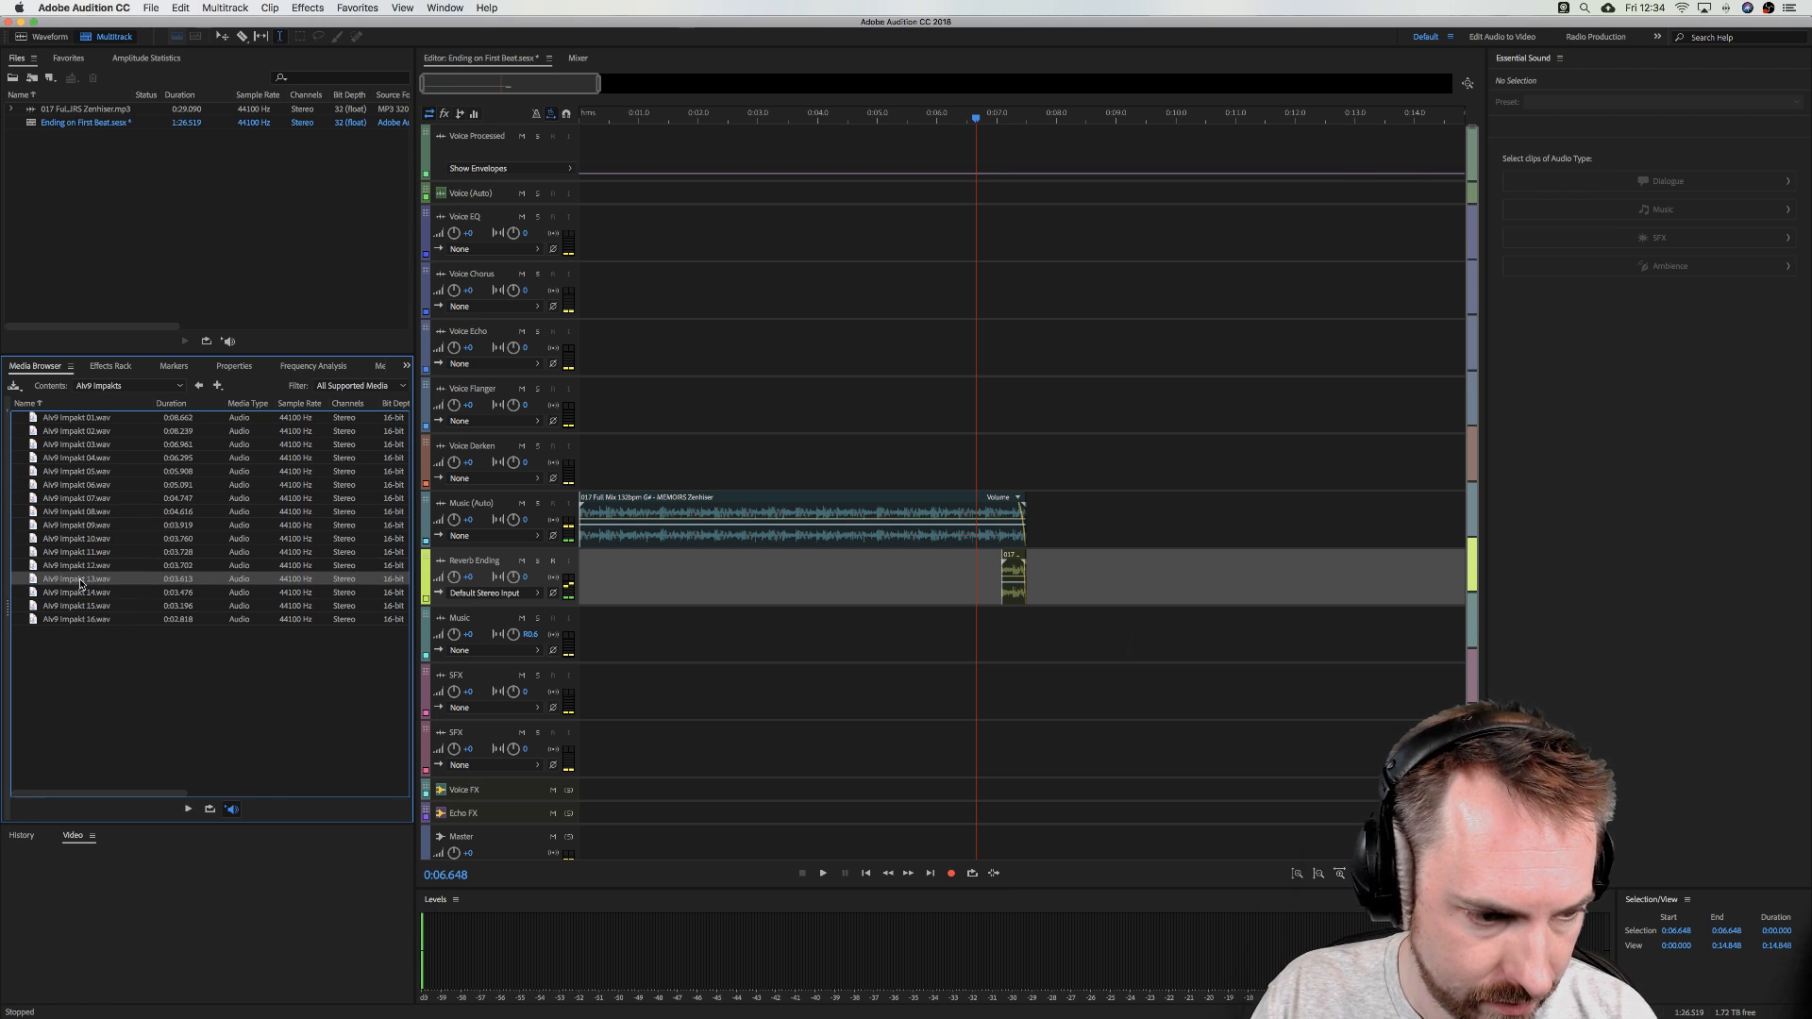
# - Add AIv9 Impakt 13 to the session near the music's final beat and place it on the first SFX track
pyautogui.moveTo(74, 582); pyautogui.dragTo(1003, 649)
pyautogui.click(1004, 650)
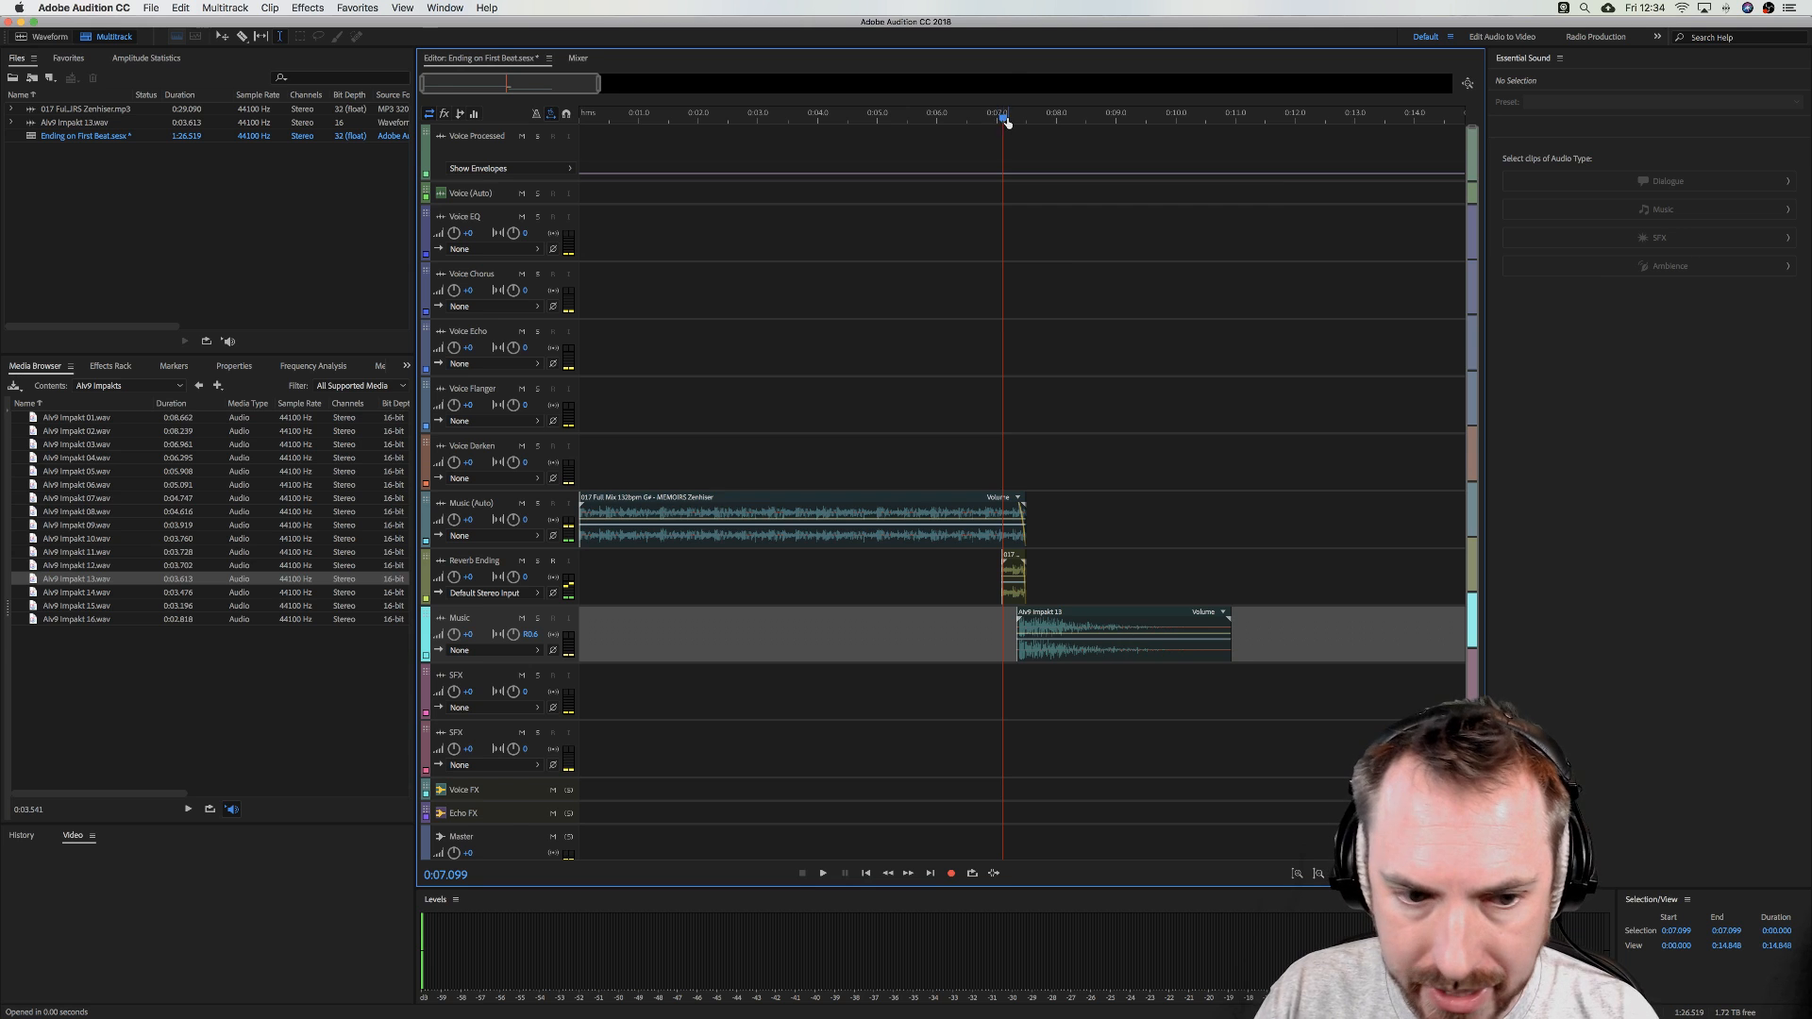
pyautogui.scroll(5, 1007, 123)
pyautogui.moveTo(1100, 649); pyautogui.dragTo(1076, 704)
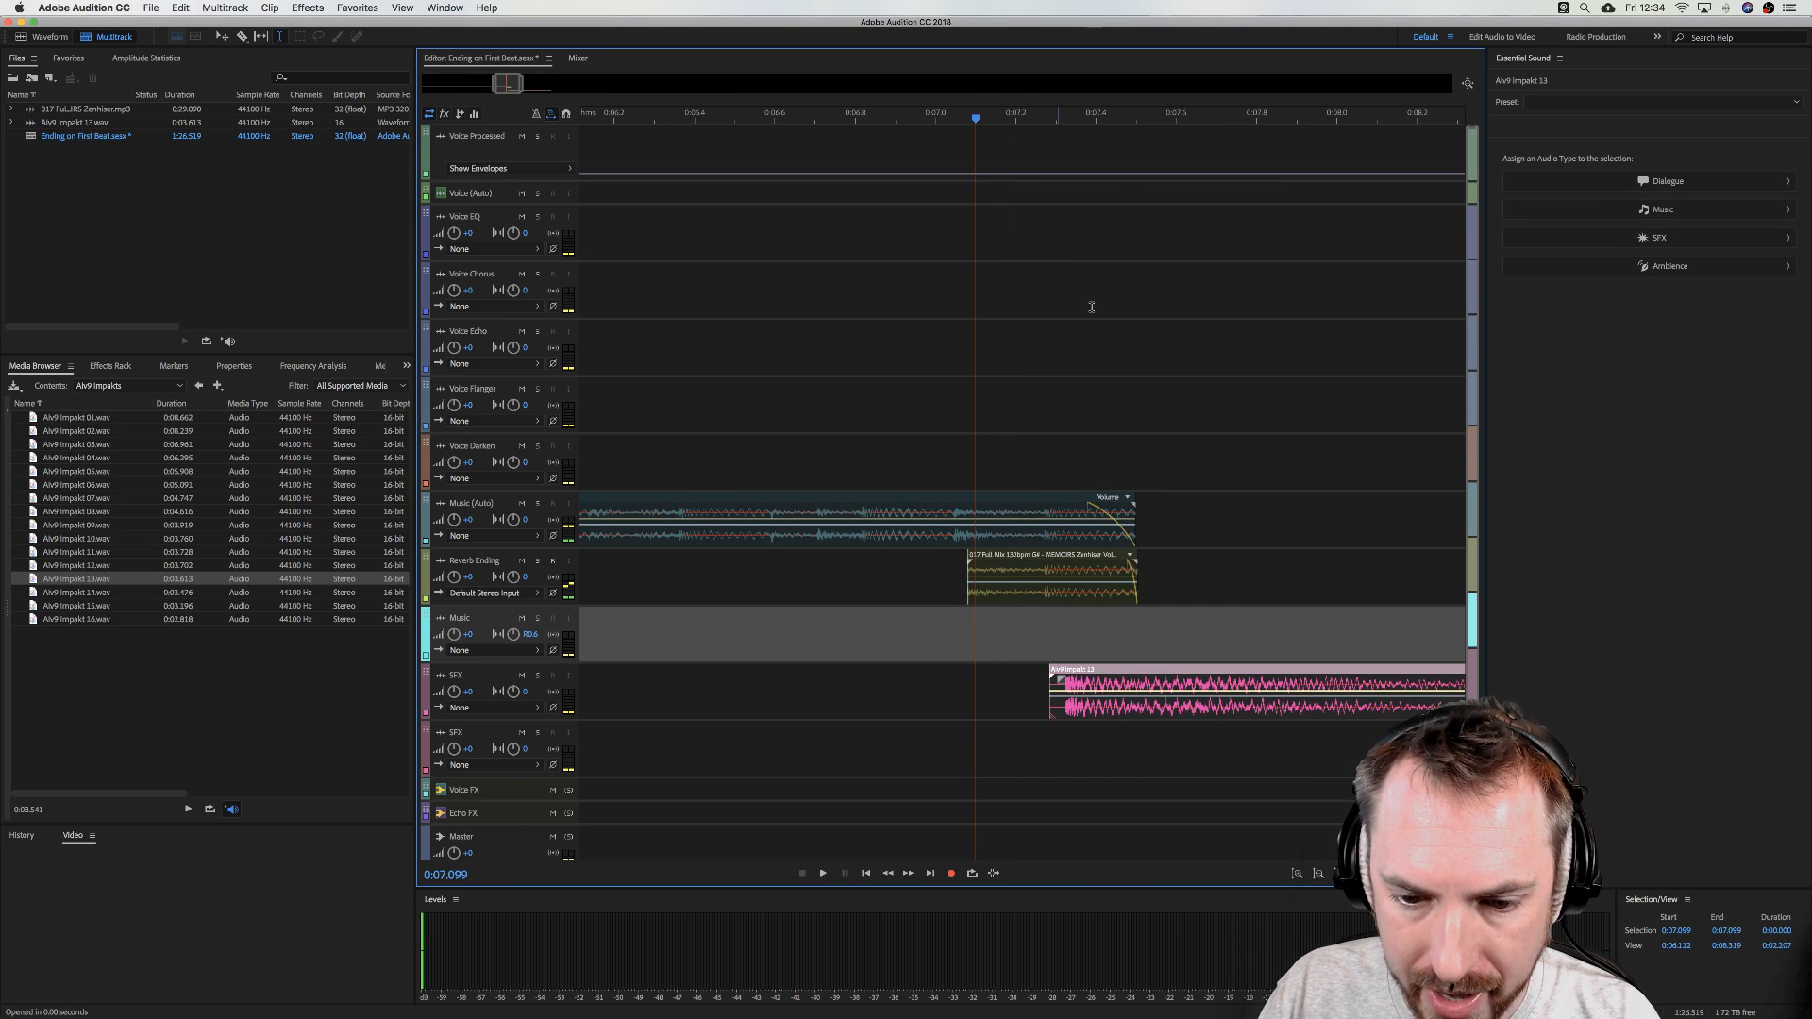
# - Align the hit of the AIv9 Impakt 13 clip with the music's final beat at about 0:07.27 and play it
pyautogui.scroll(6, 1051, 120)
pyautogui.moveTo(1047, 123); pyautogui.dragTo(1015, 127)
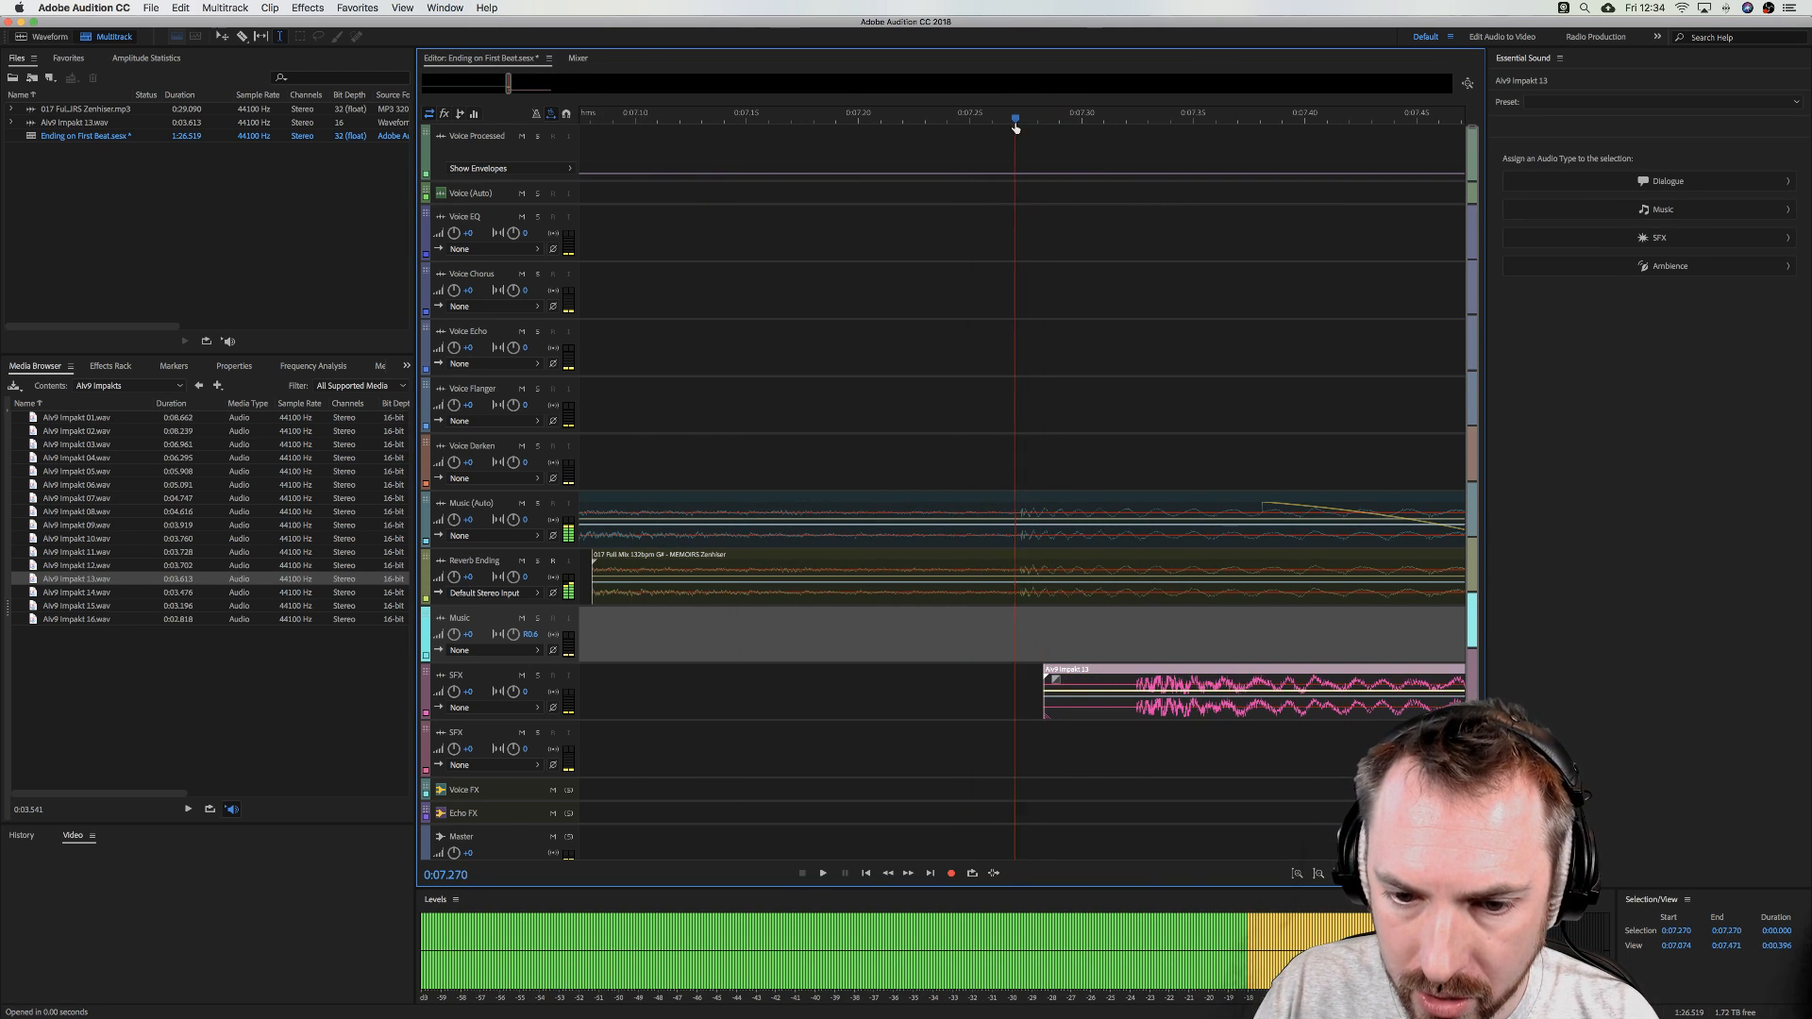
pyautogui.moveTo(1154, 697); pyautogui.dragTo(1038, 697)
pyautogui.press('space')
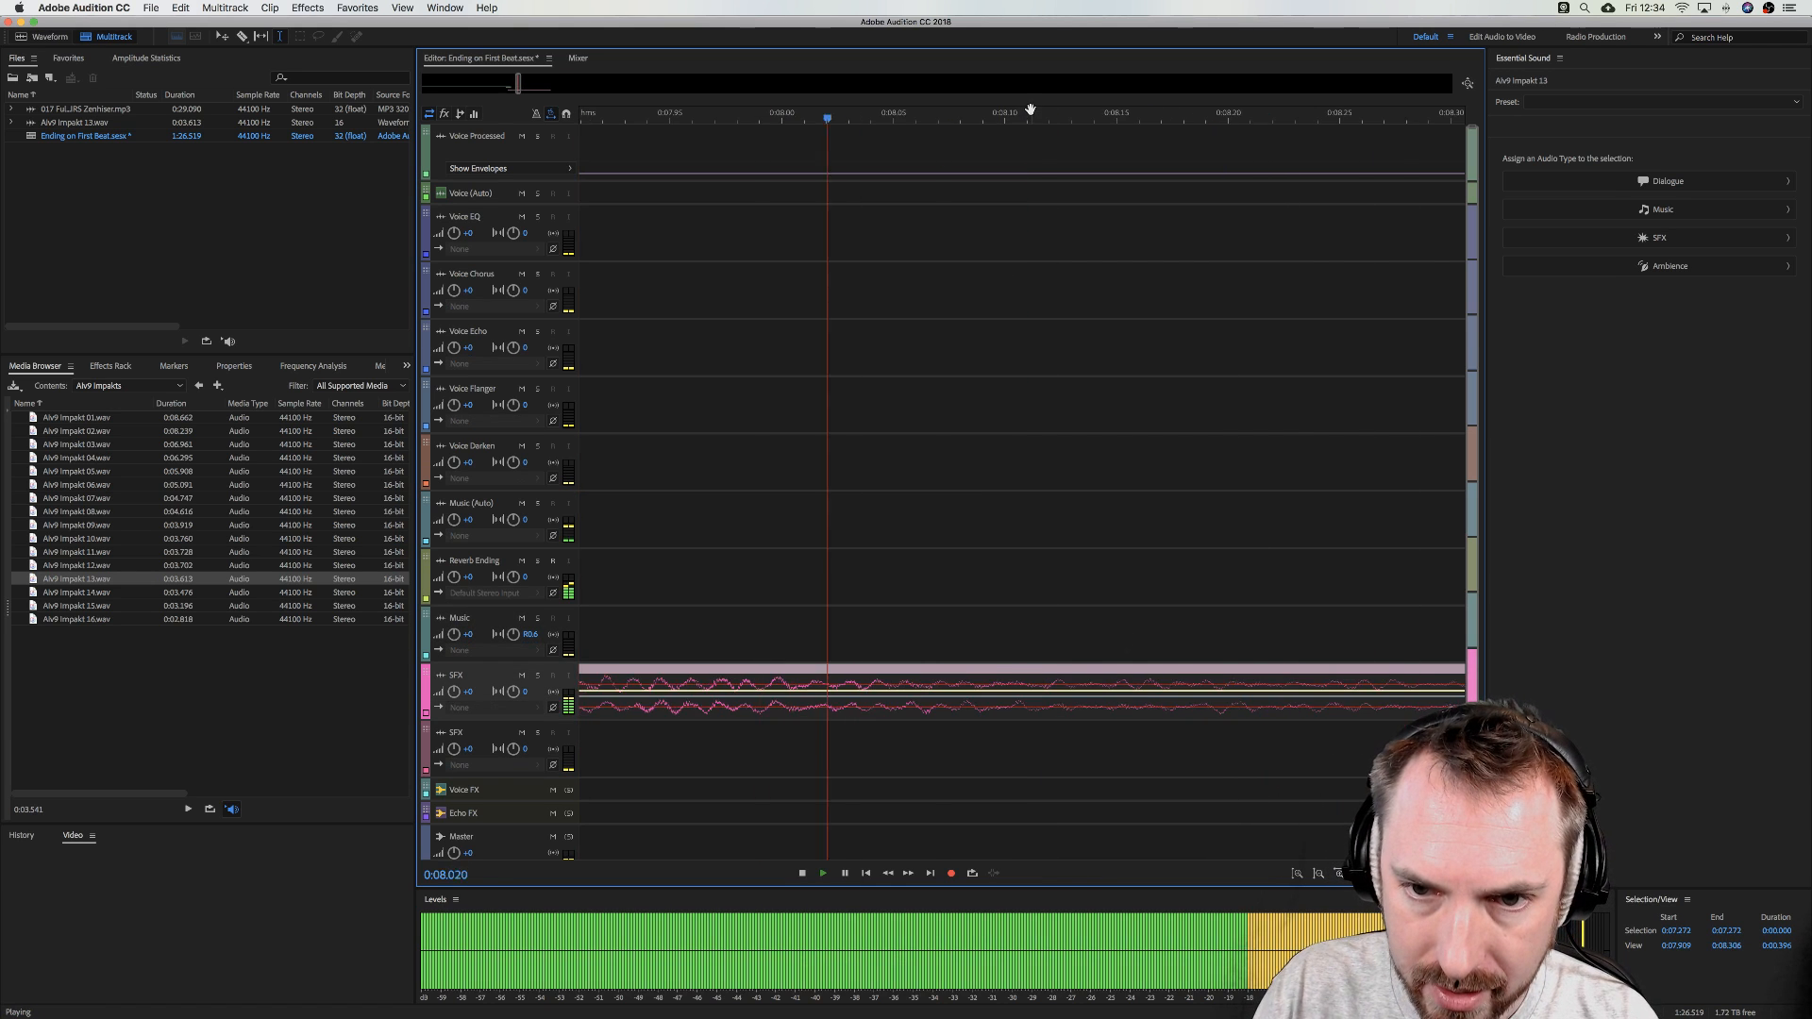
pyautogui.press('space')
# - Lower the first SFX track's volume to about -8.7 dB while playing the music ending with the impact
pyautogui.scroll(-8, 1029, 117)
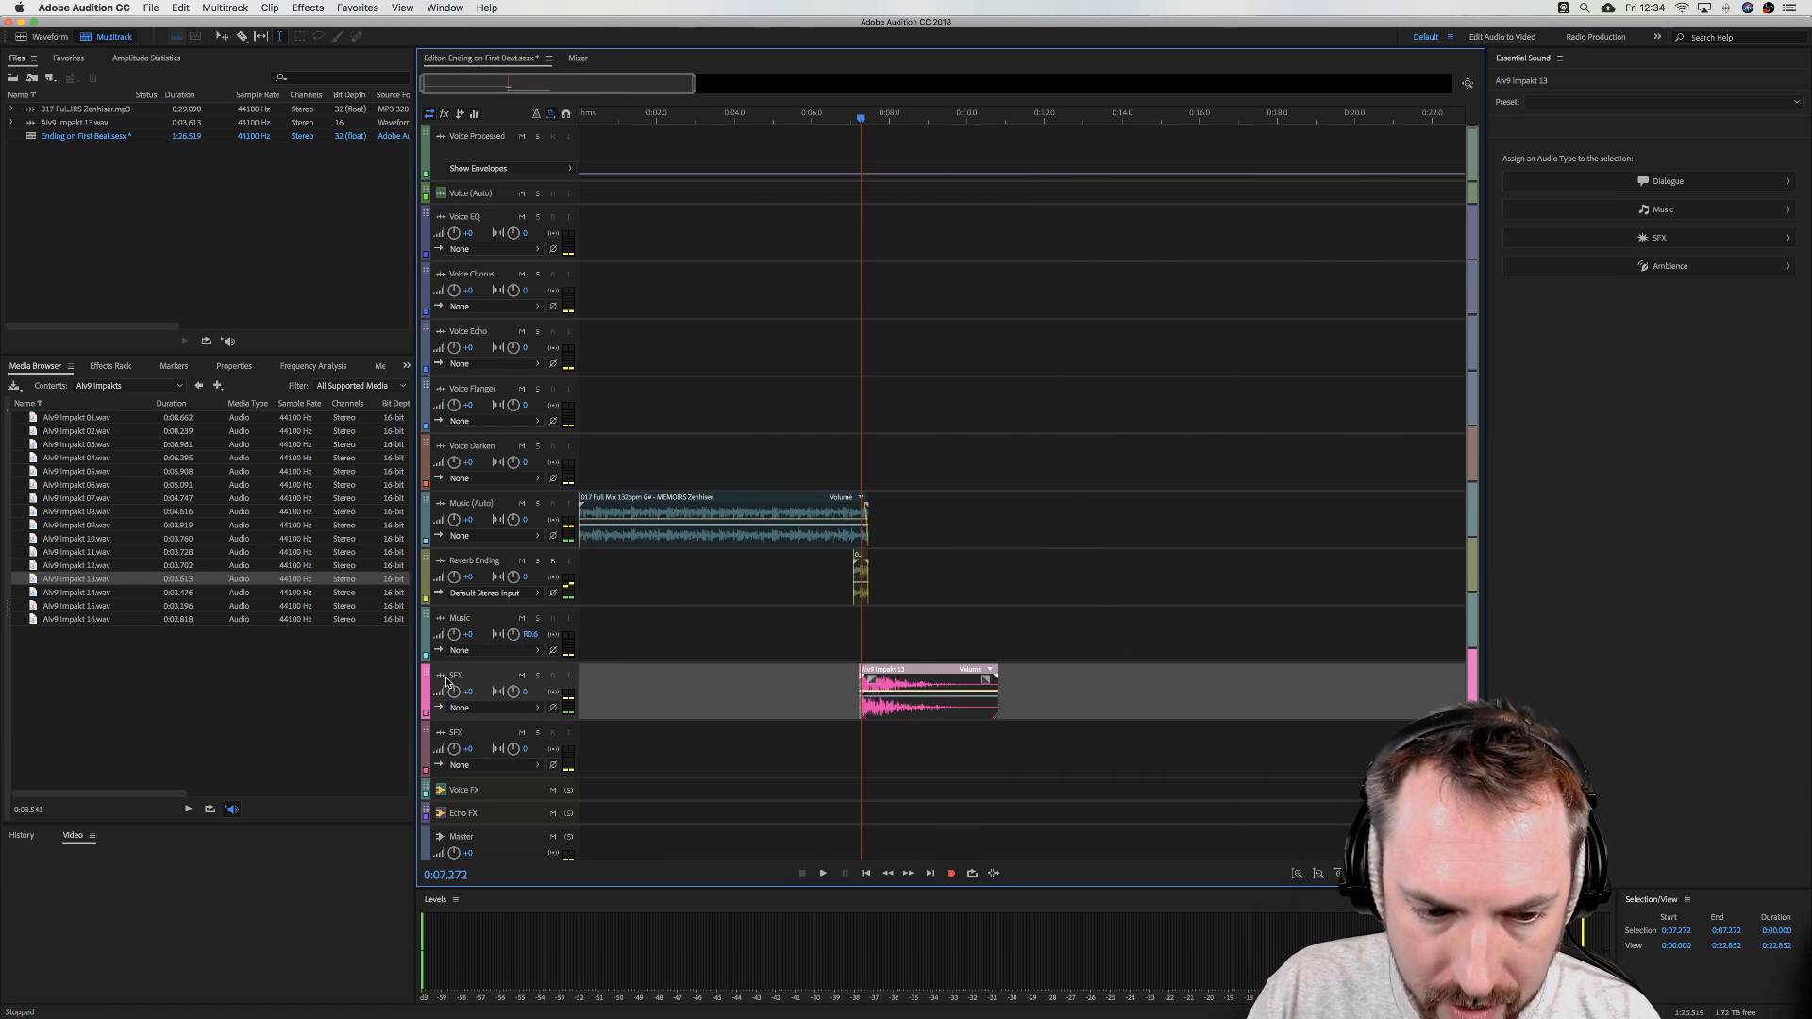
pyautogui.press('space')
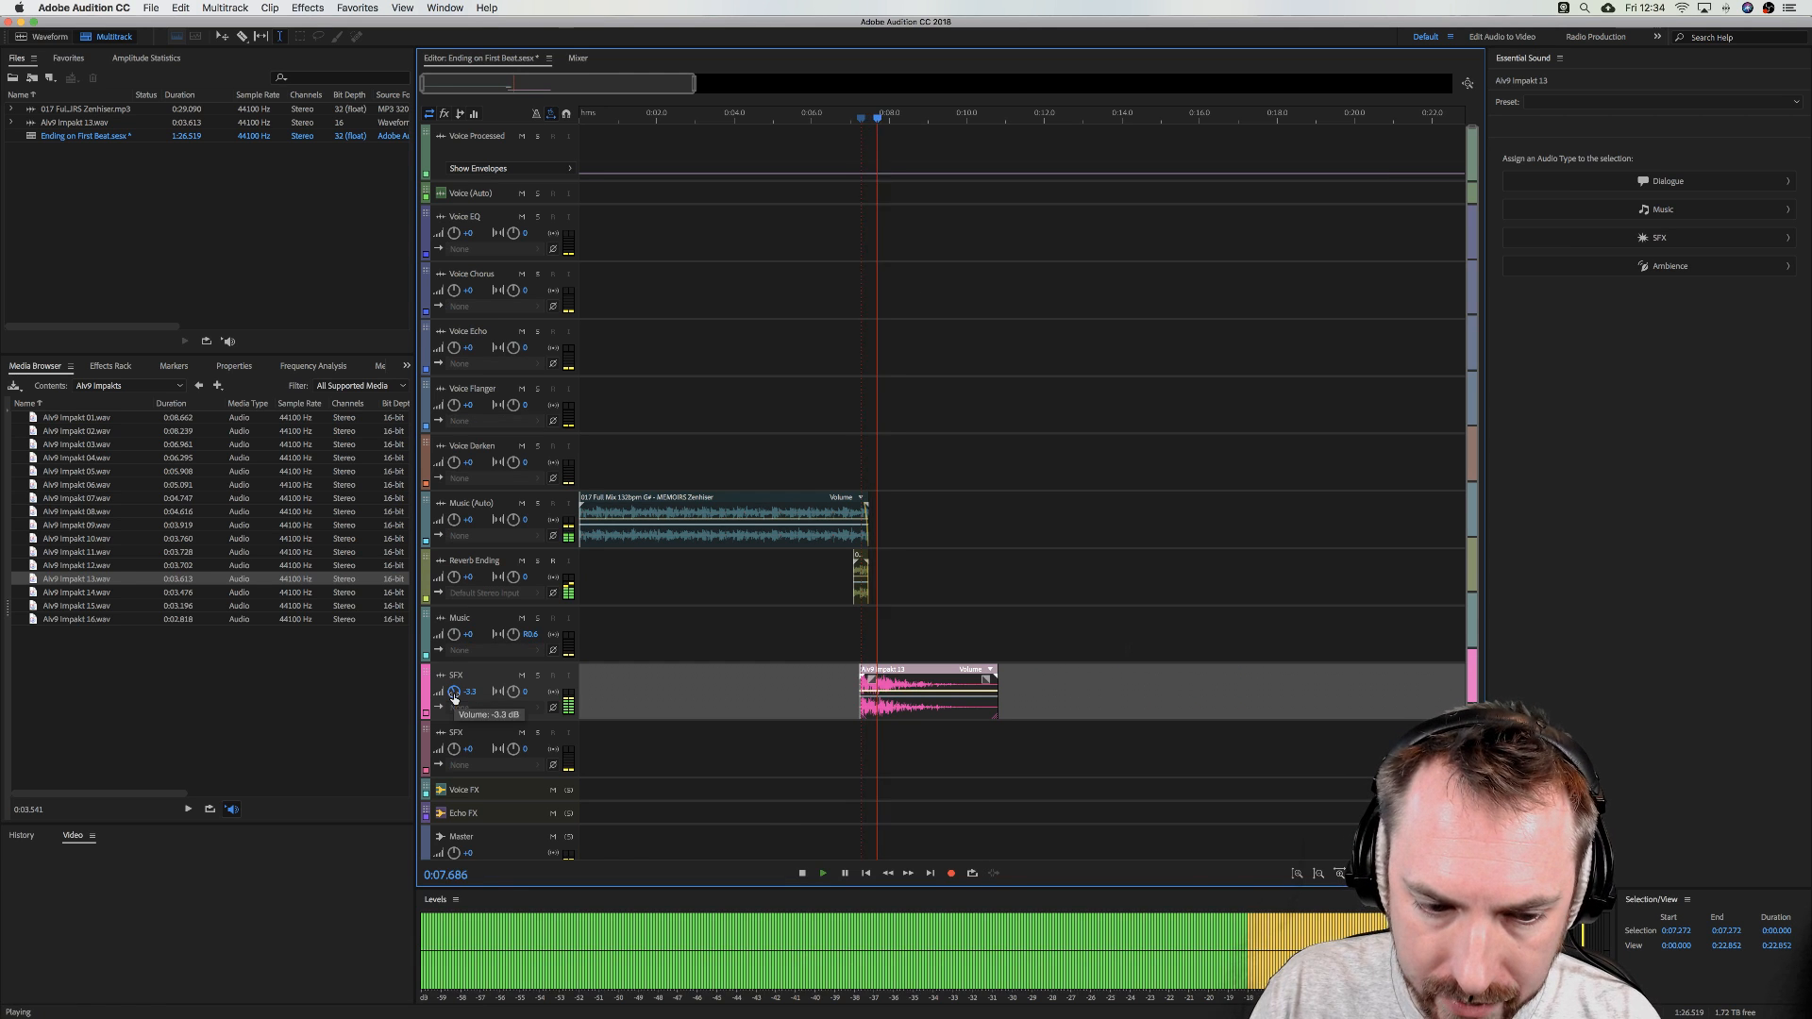
pyautogui.press('space')
pyautogui.press('space')
pyautogui.moveTo(454, 700); pyautogui.dragTo(454, 695)
pyautogui.press('space')
pyautogui.click(734, 602)
pyautogui.press('space')
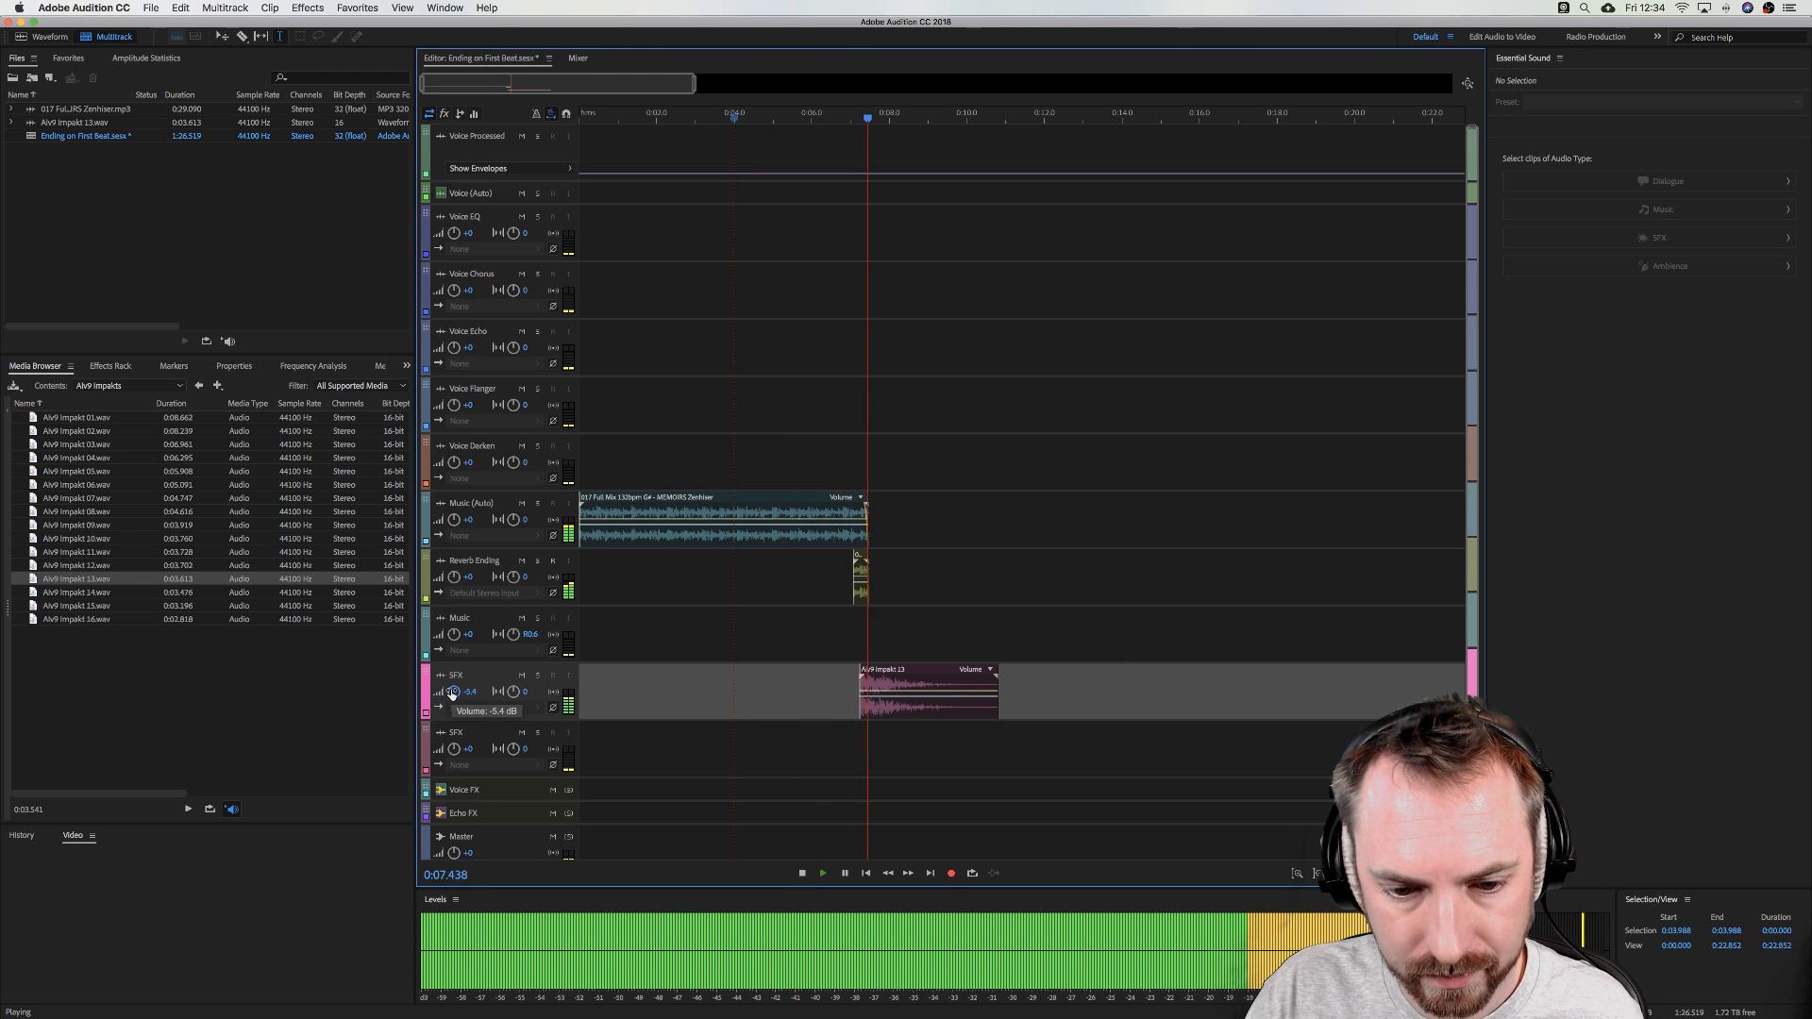
pyautogui.press('space')
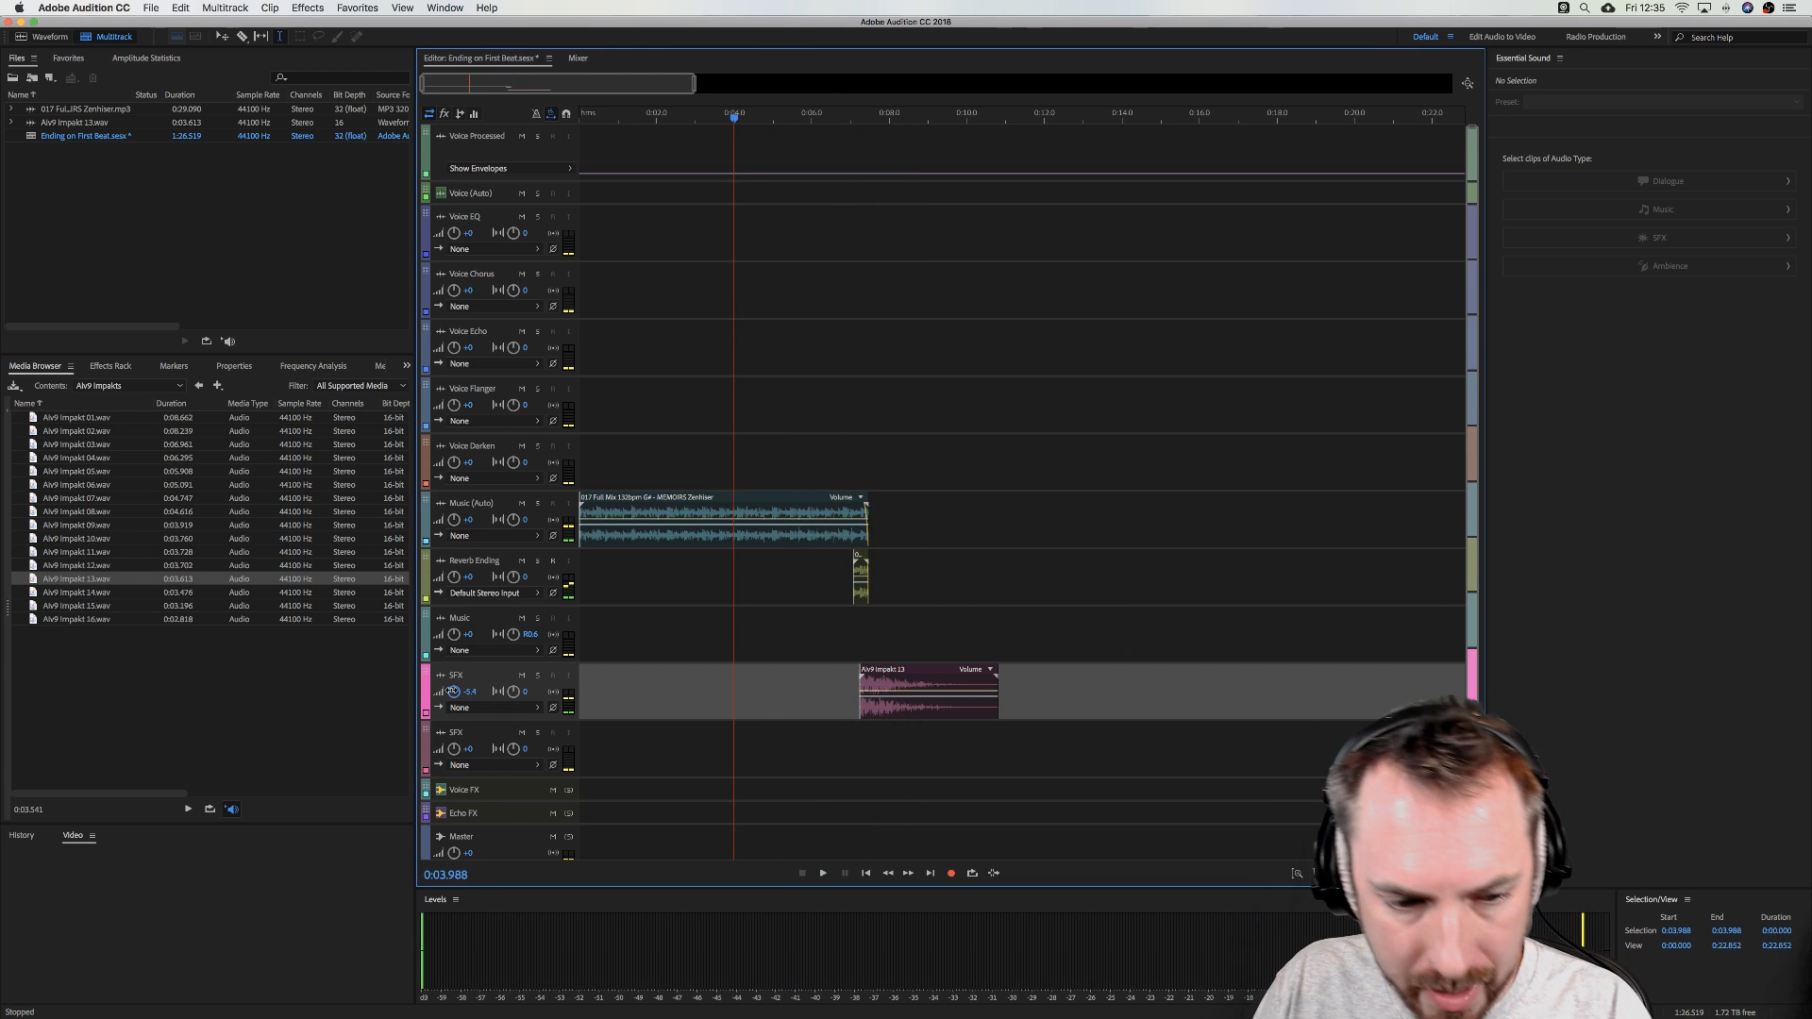
pyautogui.press('space')
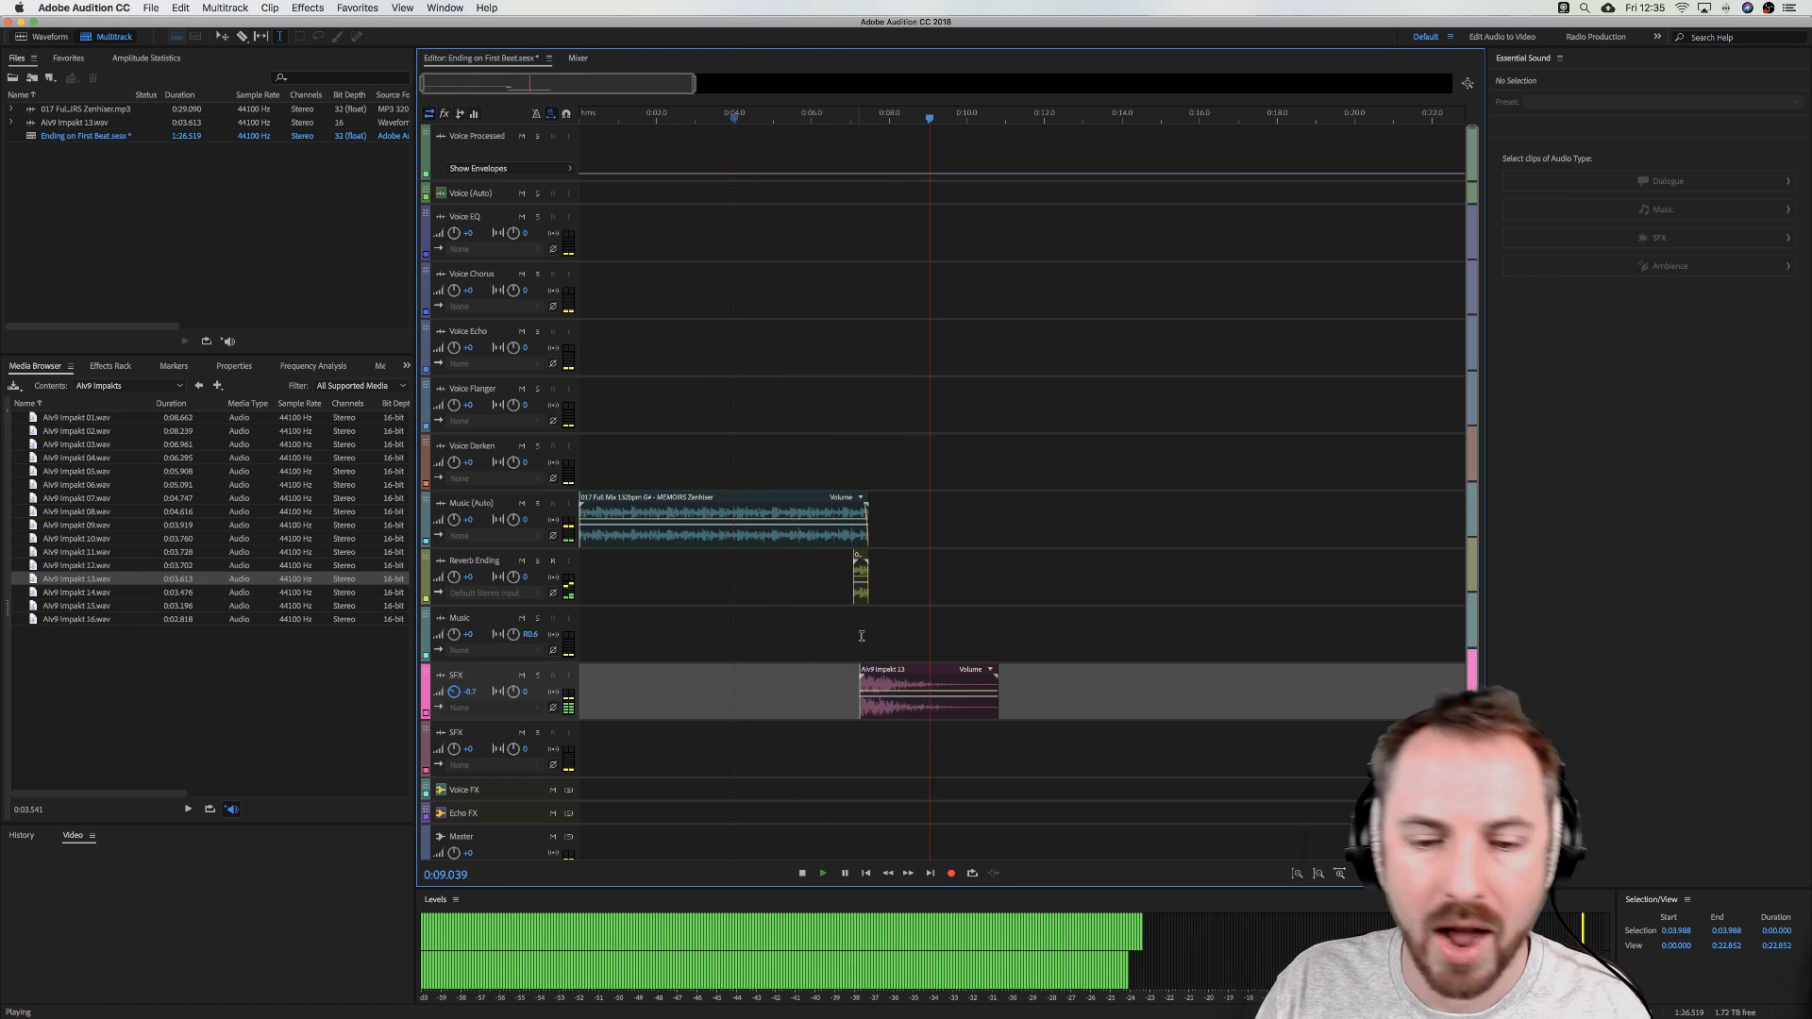
pyautogui.press('space')
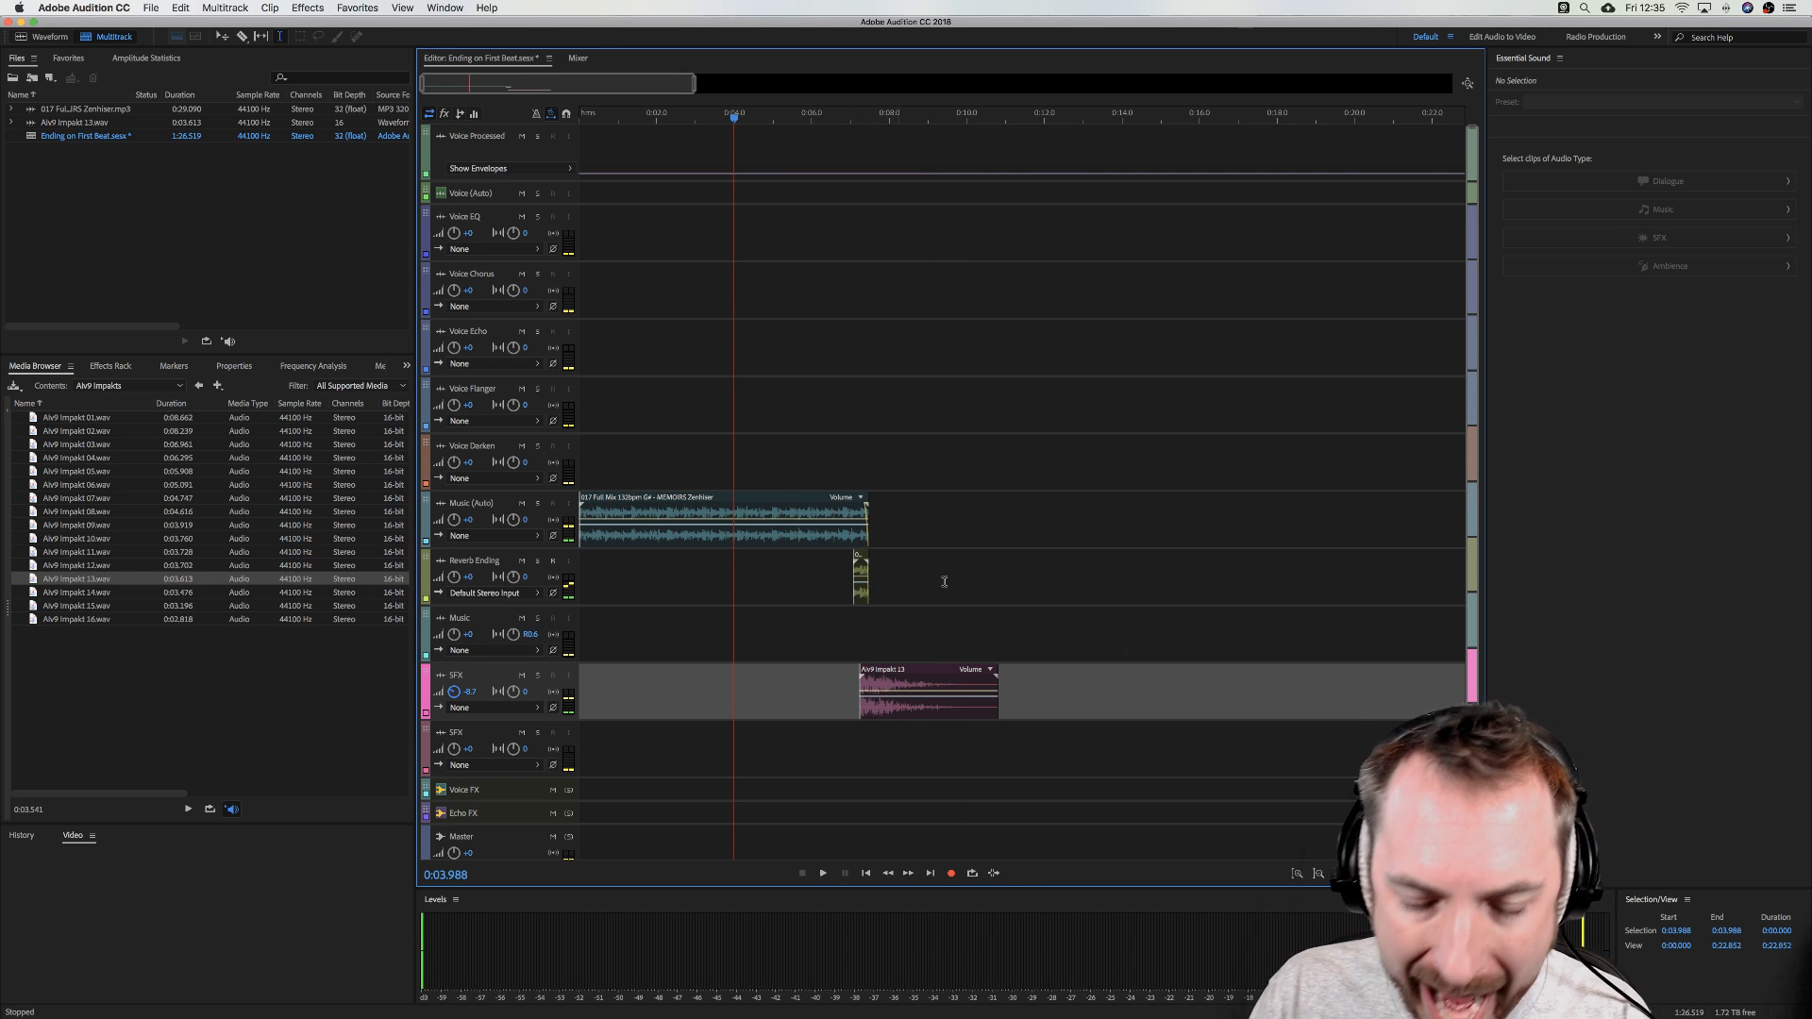
# - Play the session from 0:00.000 through the music ending and its impact
pyautogui.moveTo(756, 120); pyautogui.dragTo(578, 119)
pyautogui.press('space')
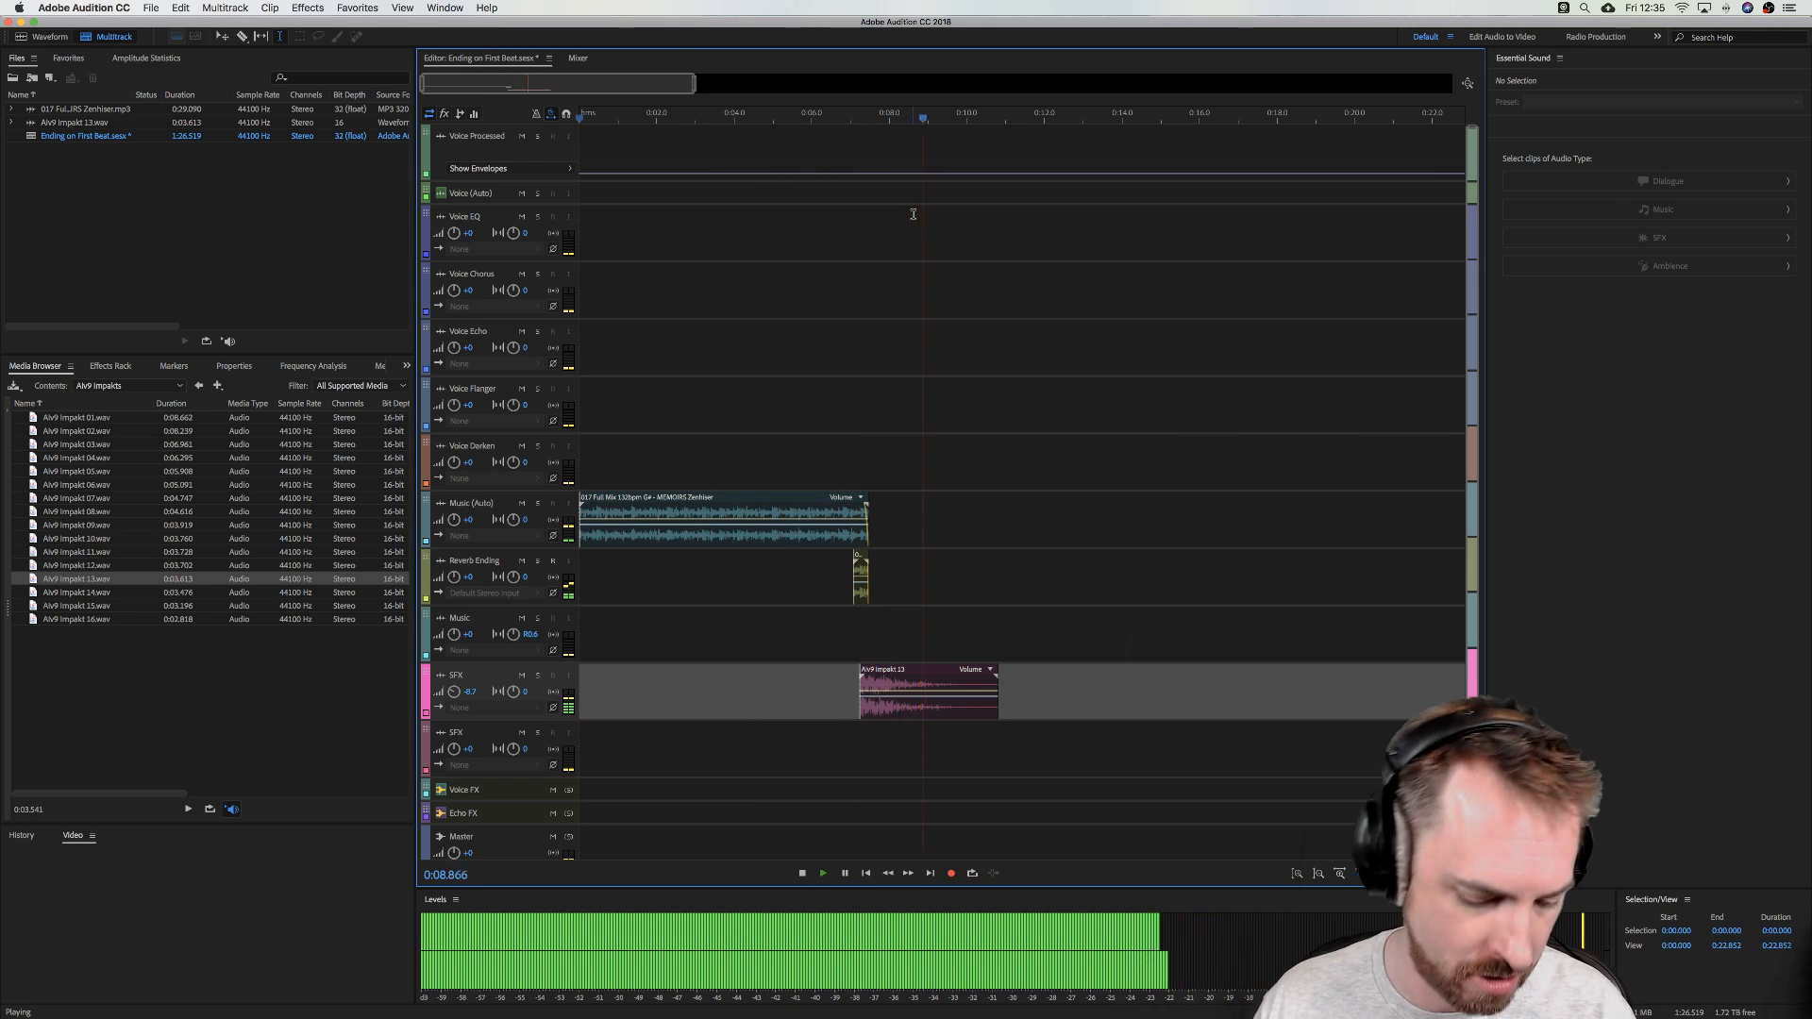
pyautogui.press('space')
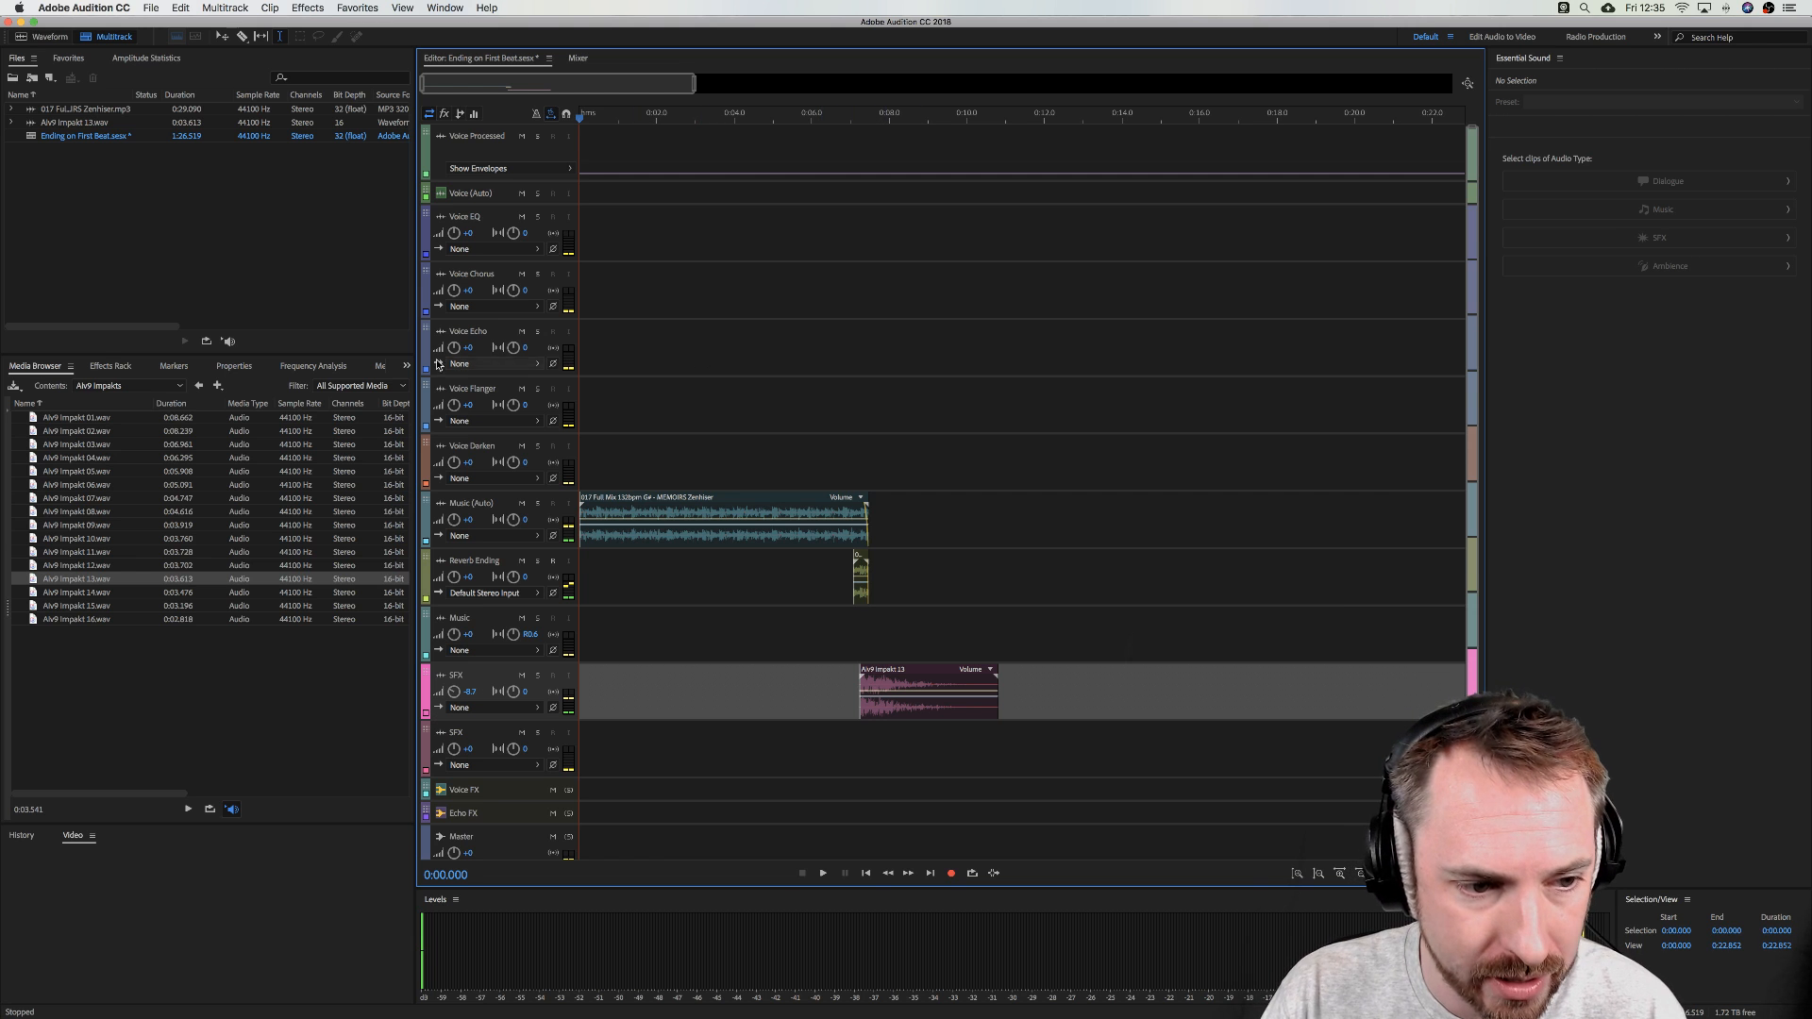
# - Browse the media library to the Rock folder inside Music Beds
pyautogui.click(107, 367)
pyautogui.click(38, 366)
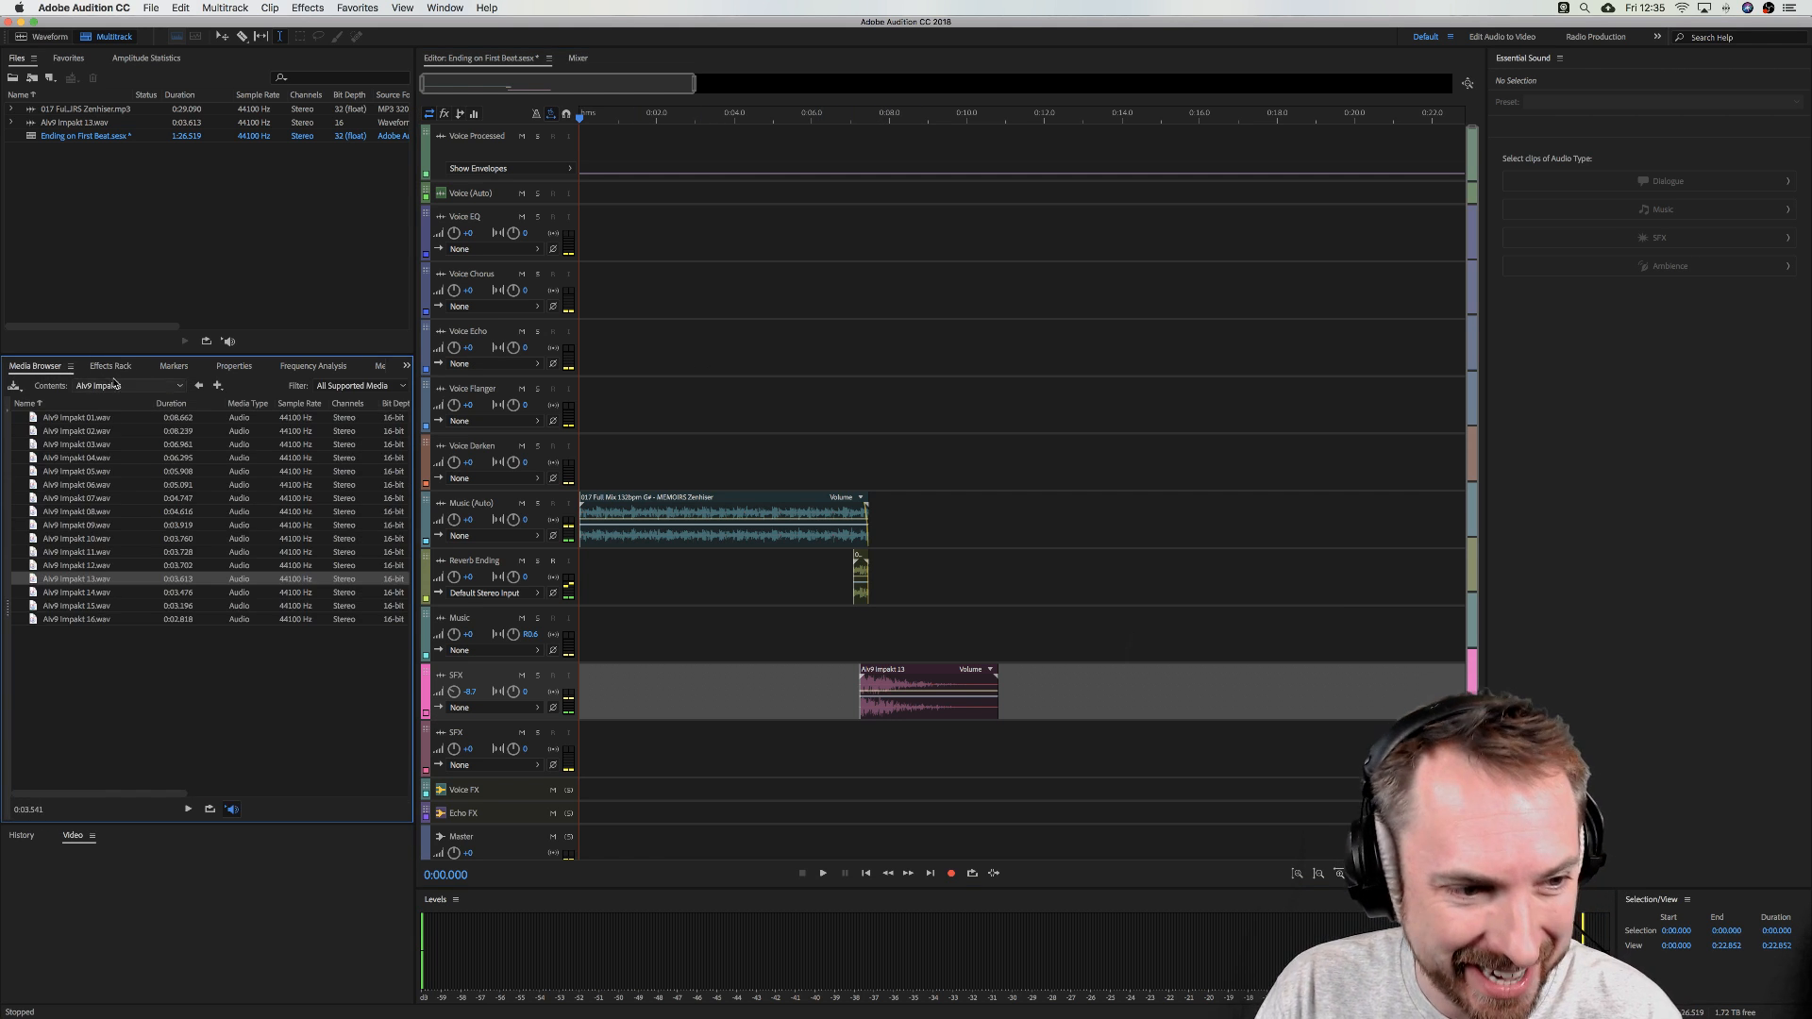
pyautogui.click(113, 383)
pyautogui.click(91, 452)
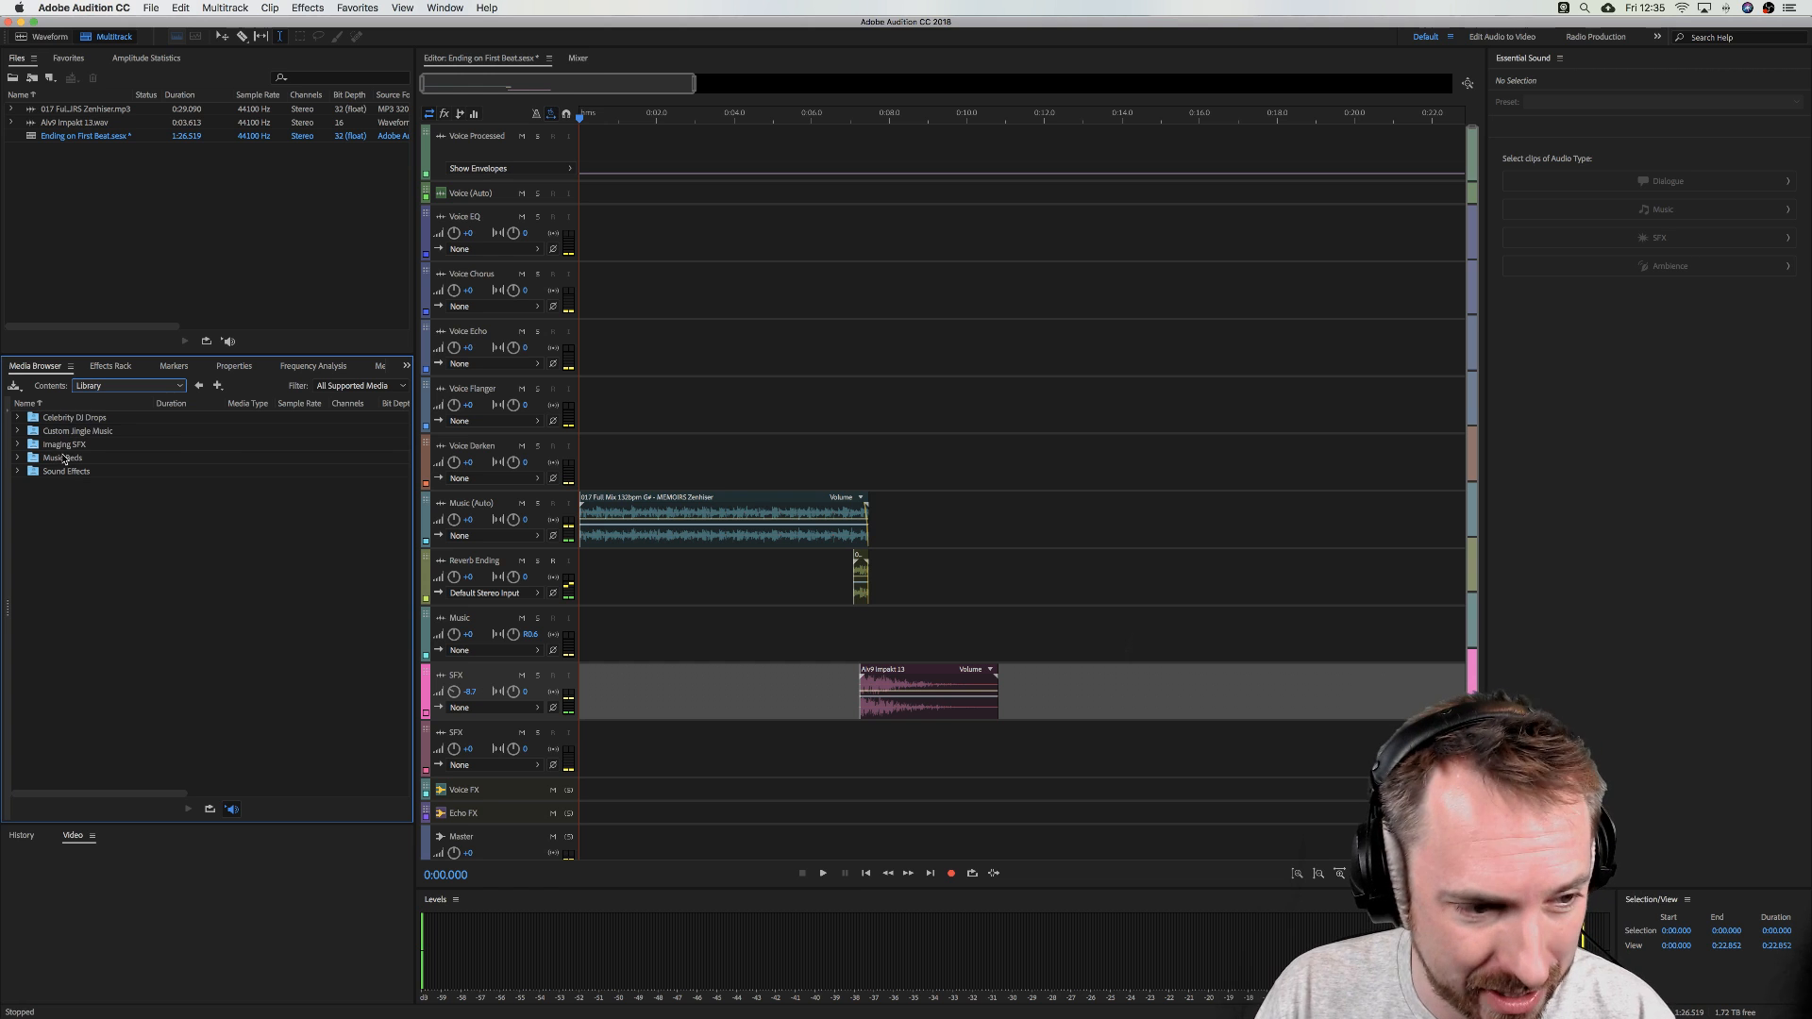
pyautogui.doubleClick(77, 457)
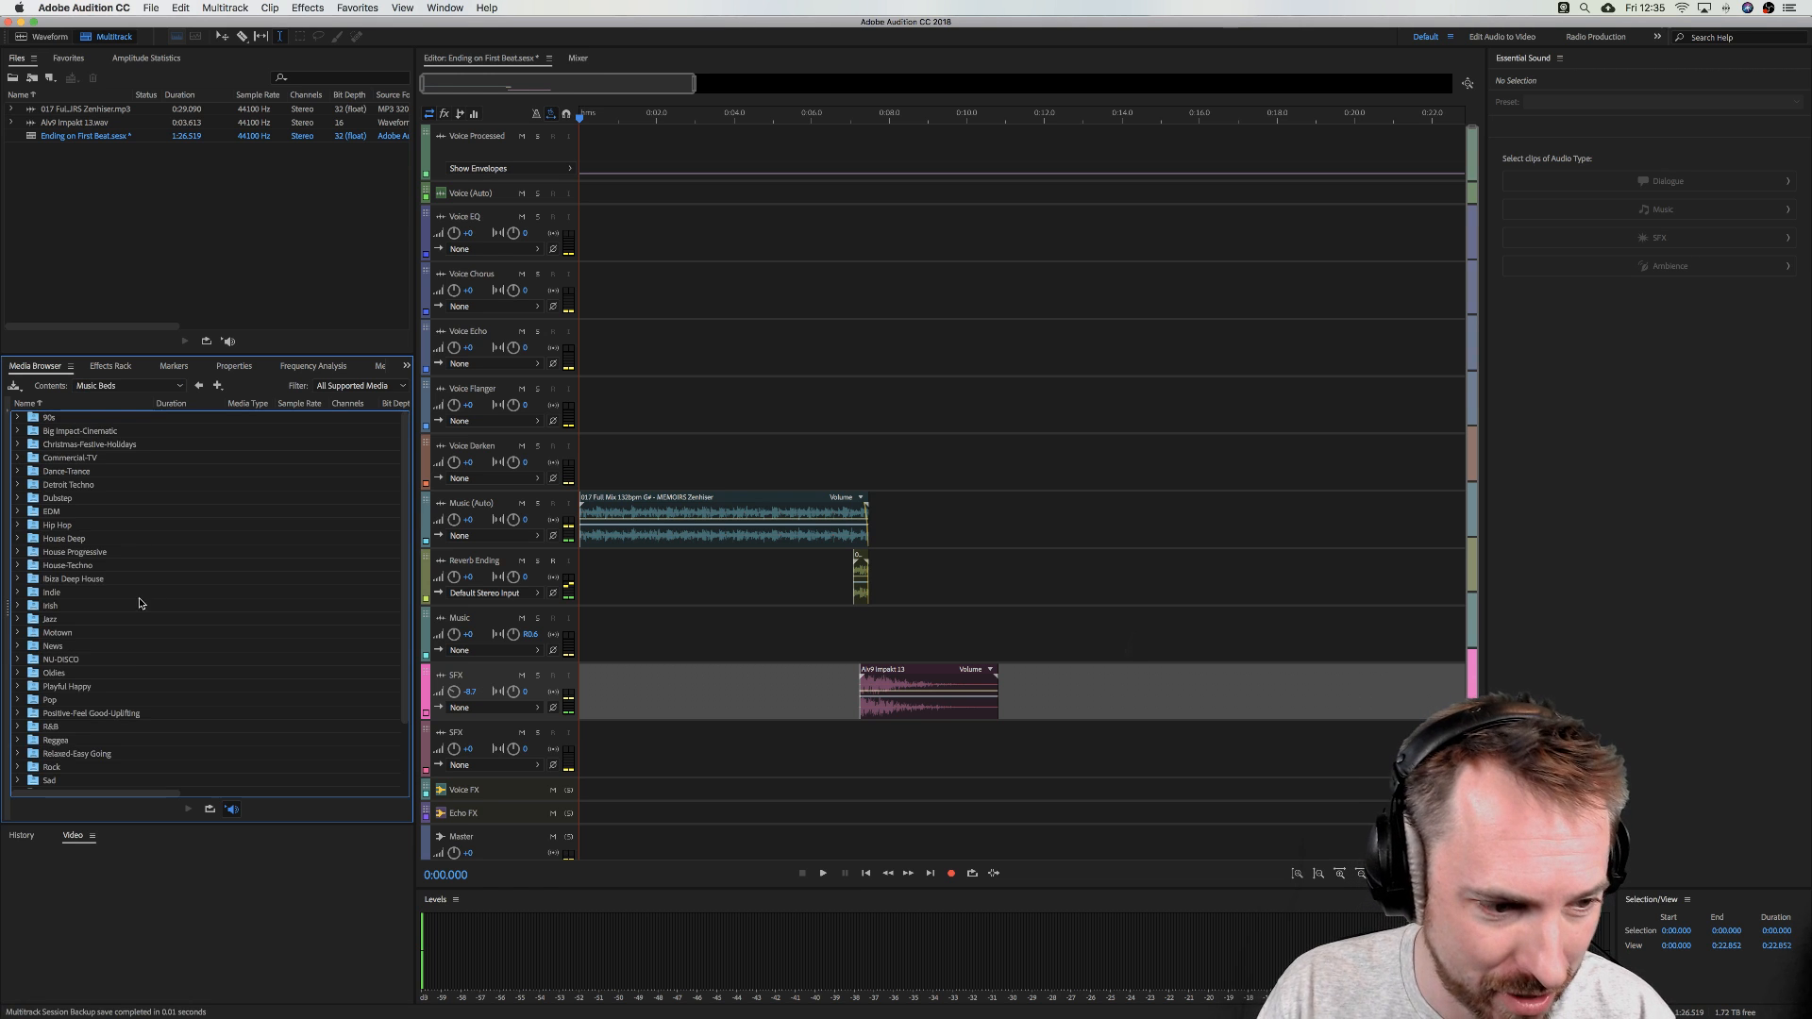
pyautogui.scroll(-3, 72, 686)
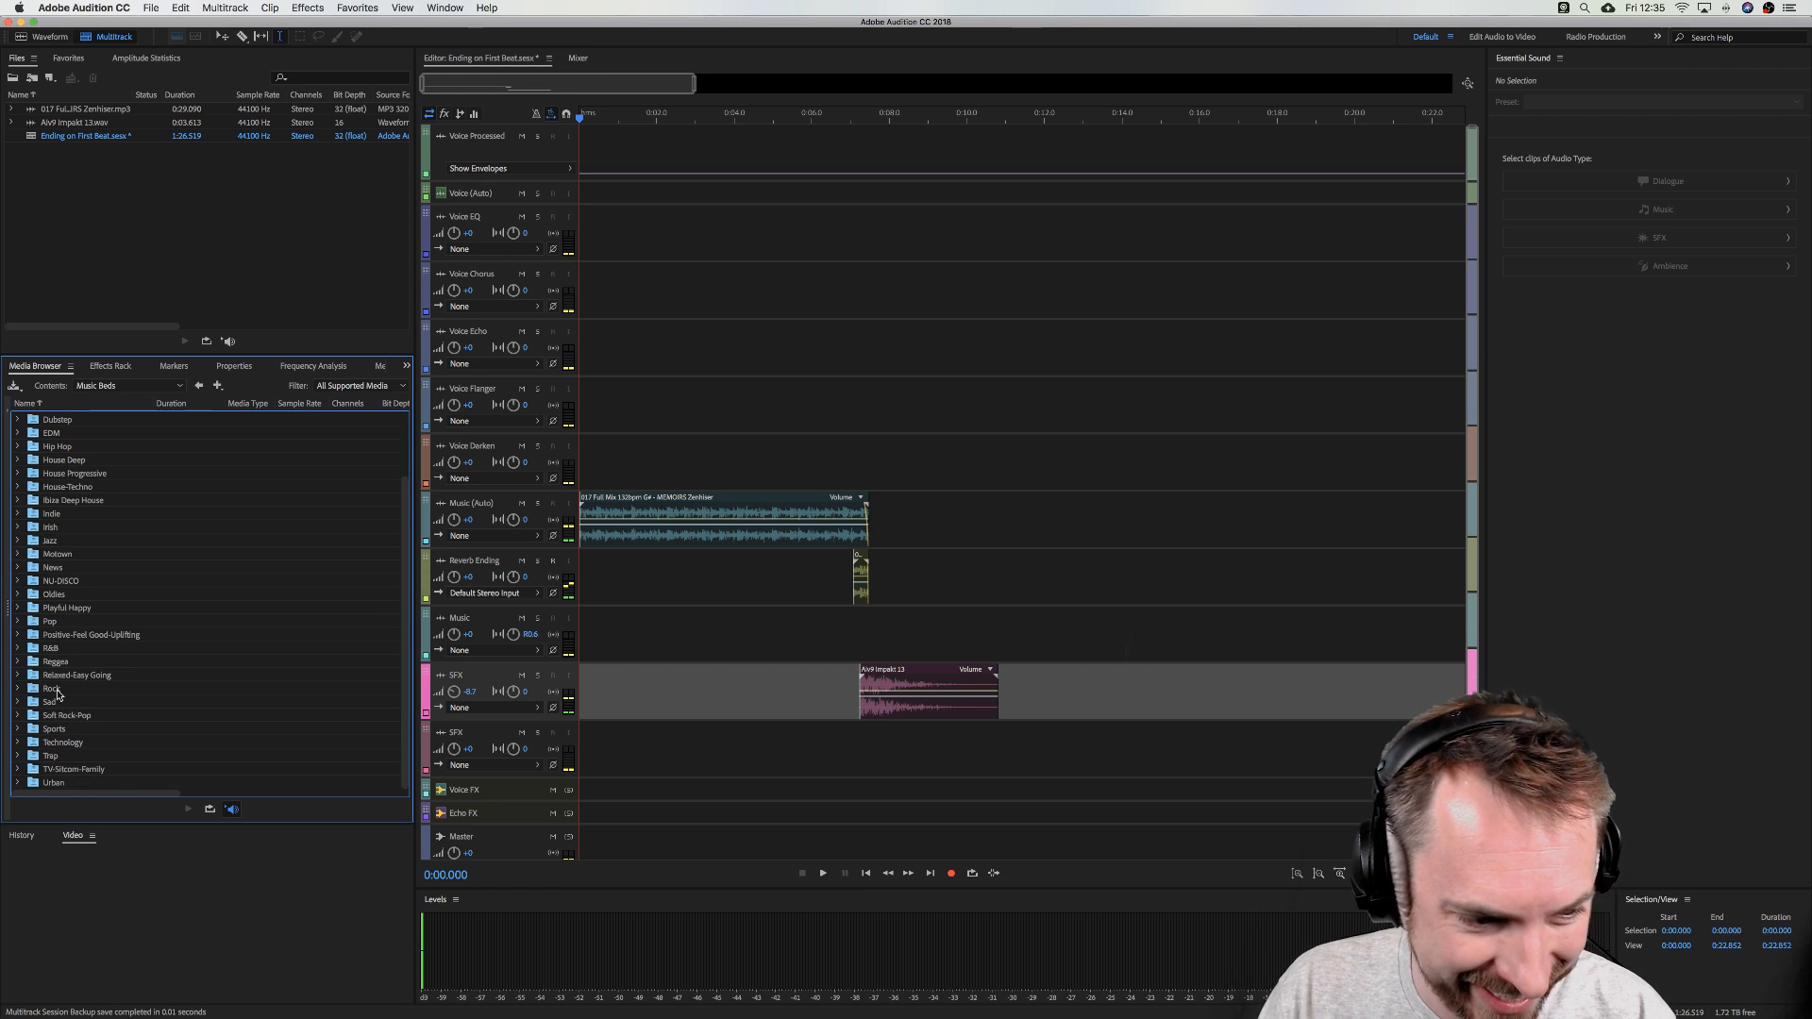
pyautogui.doubleClick(52, 689)
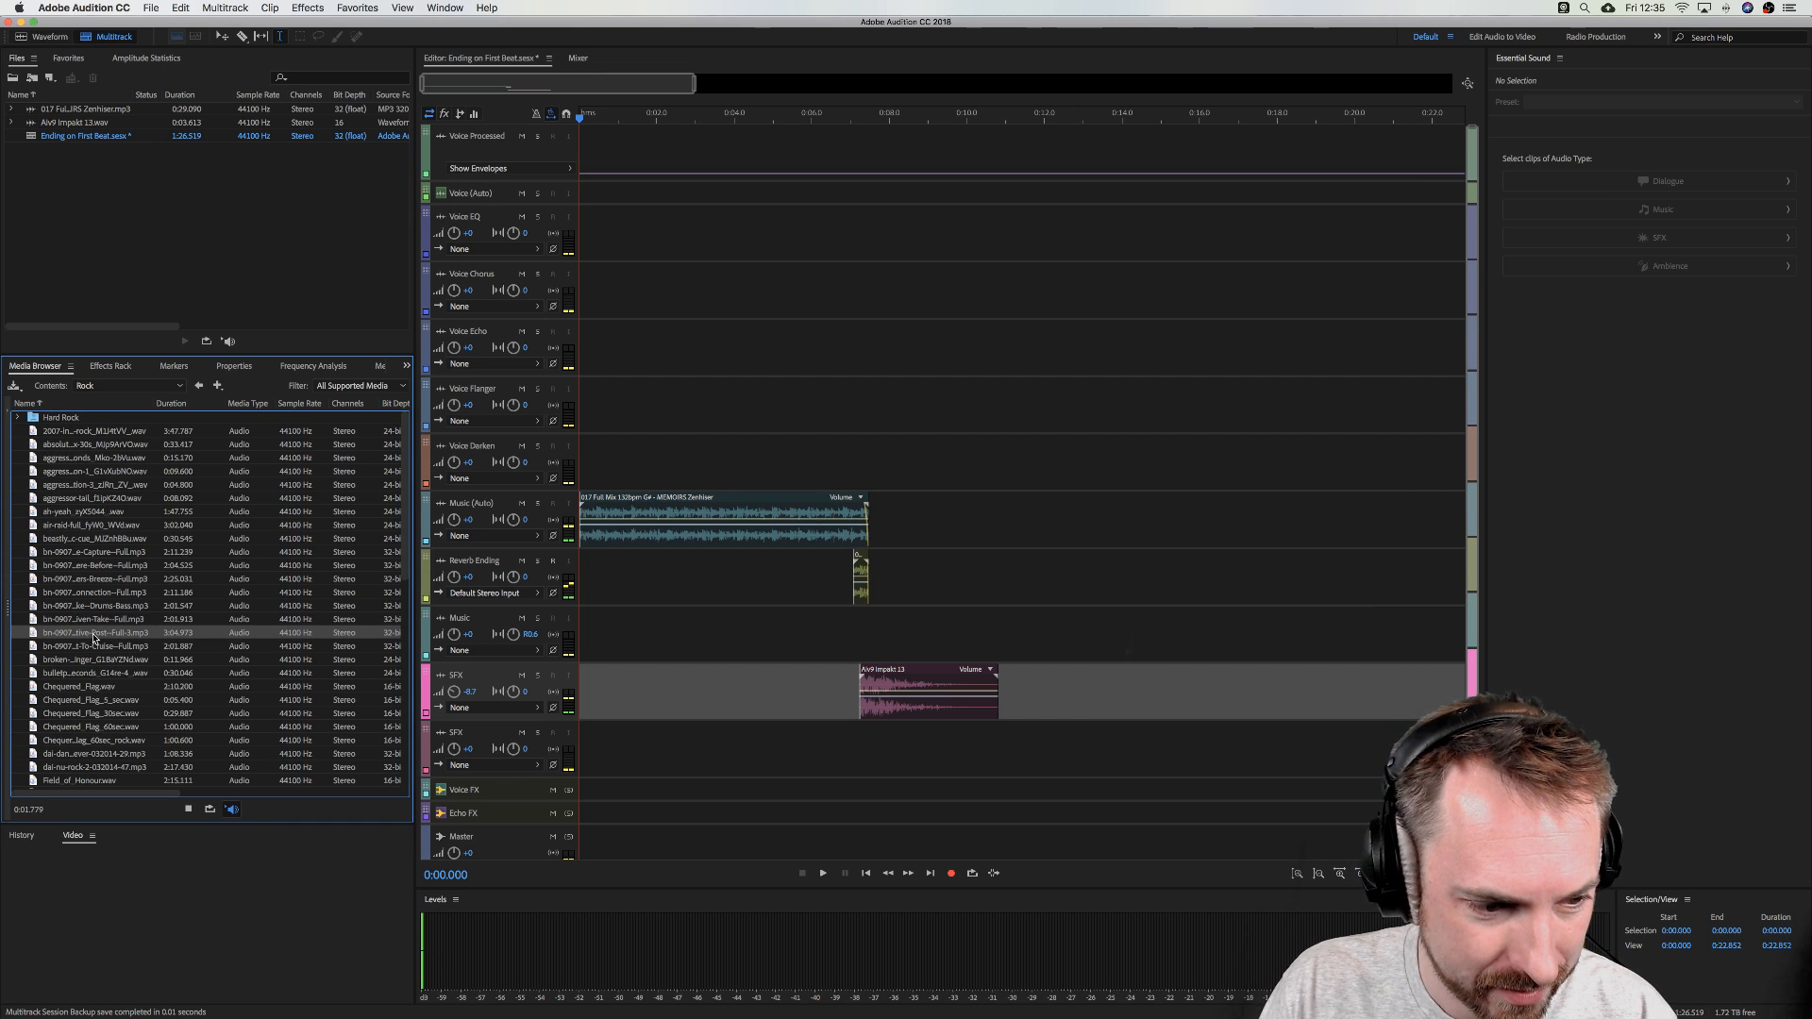
# - Add the rock track bn-090716-music-Positive-Post-Full-3 to the Music (Auto) track at about 0:14, past the first music clip
pyautogui.moveTo(93, 639); pyautogui.dragTo(1119, 558)
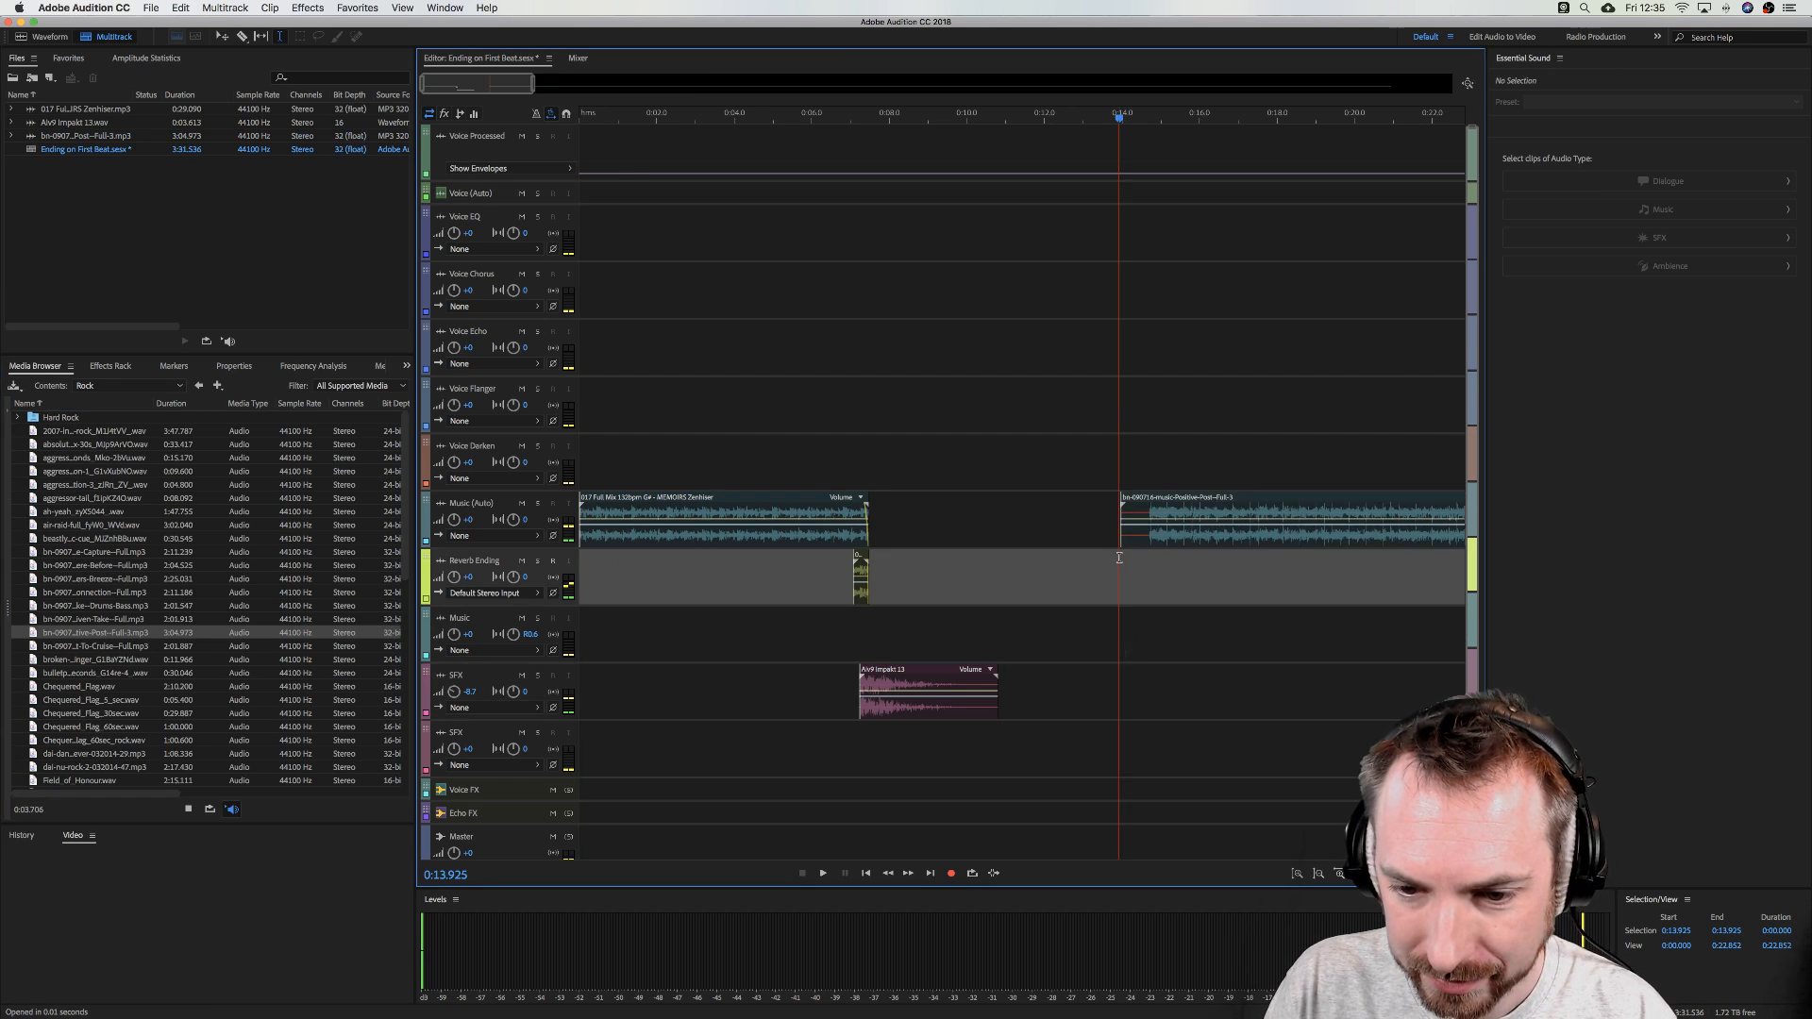
pyautogui.click(1133, 561)
pyautogui.hscroll(10, 1131, 559)
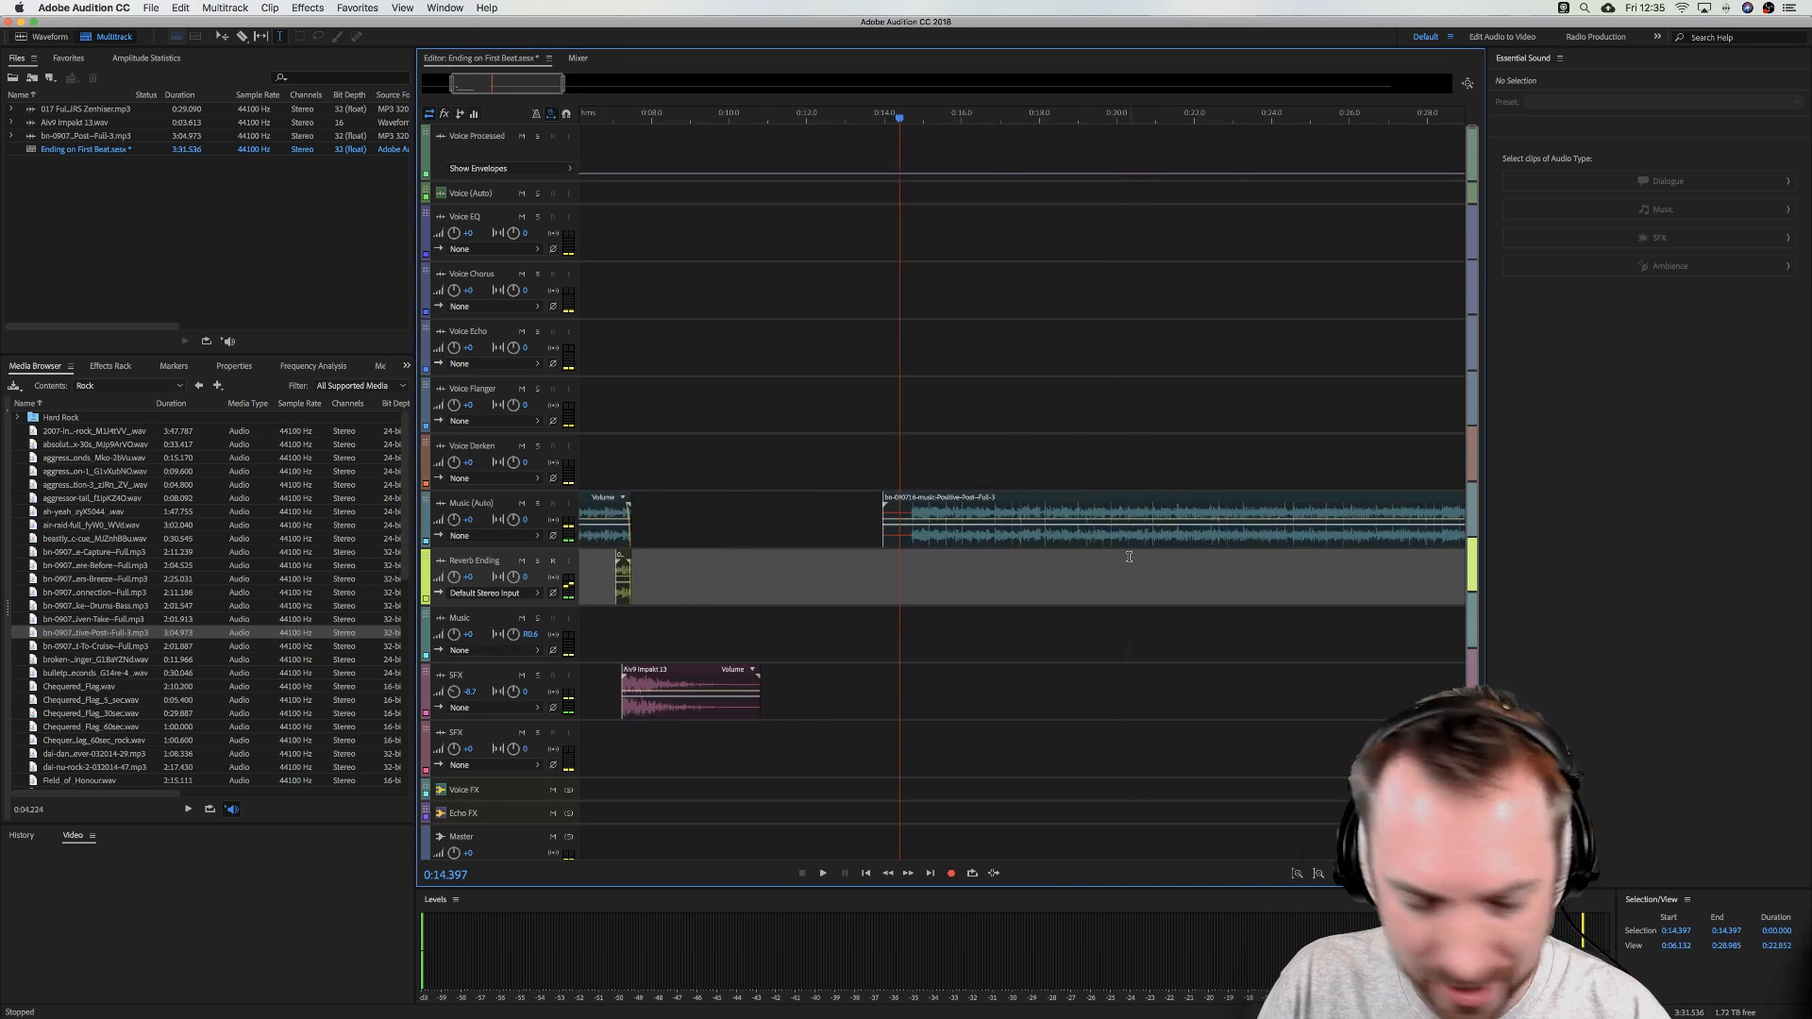
pyautogui.hscroll(-10, 1129, 557)
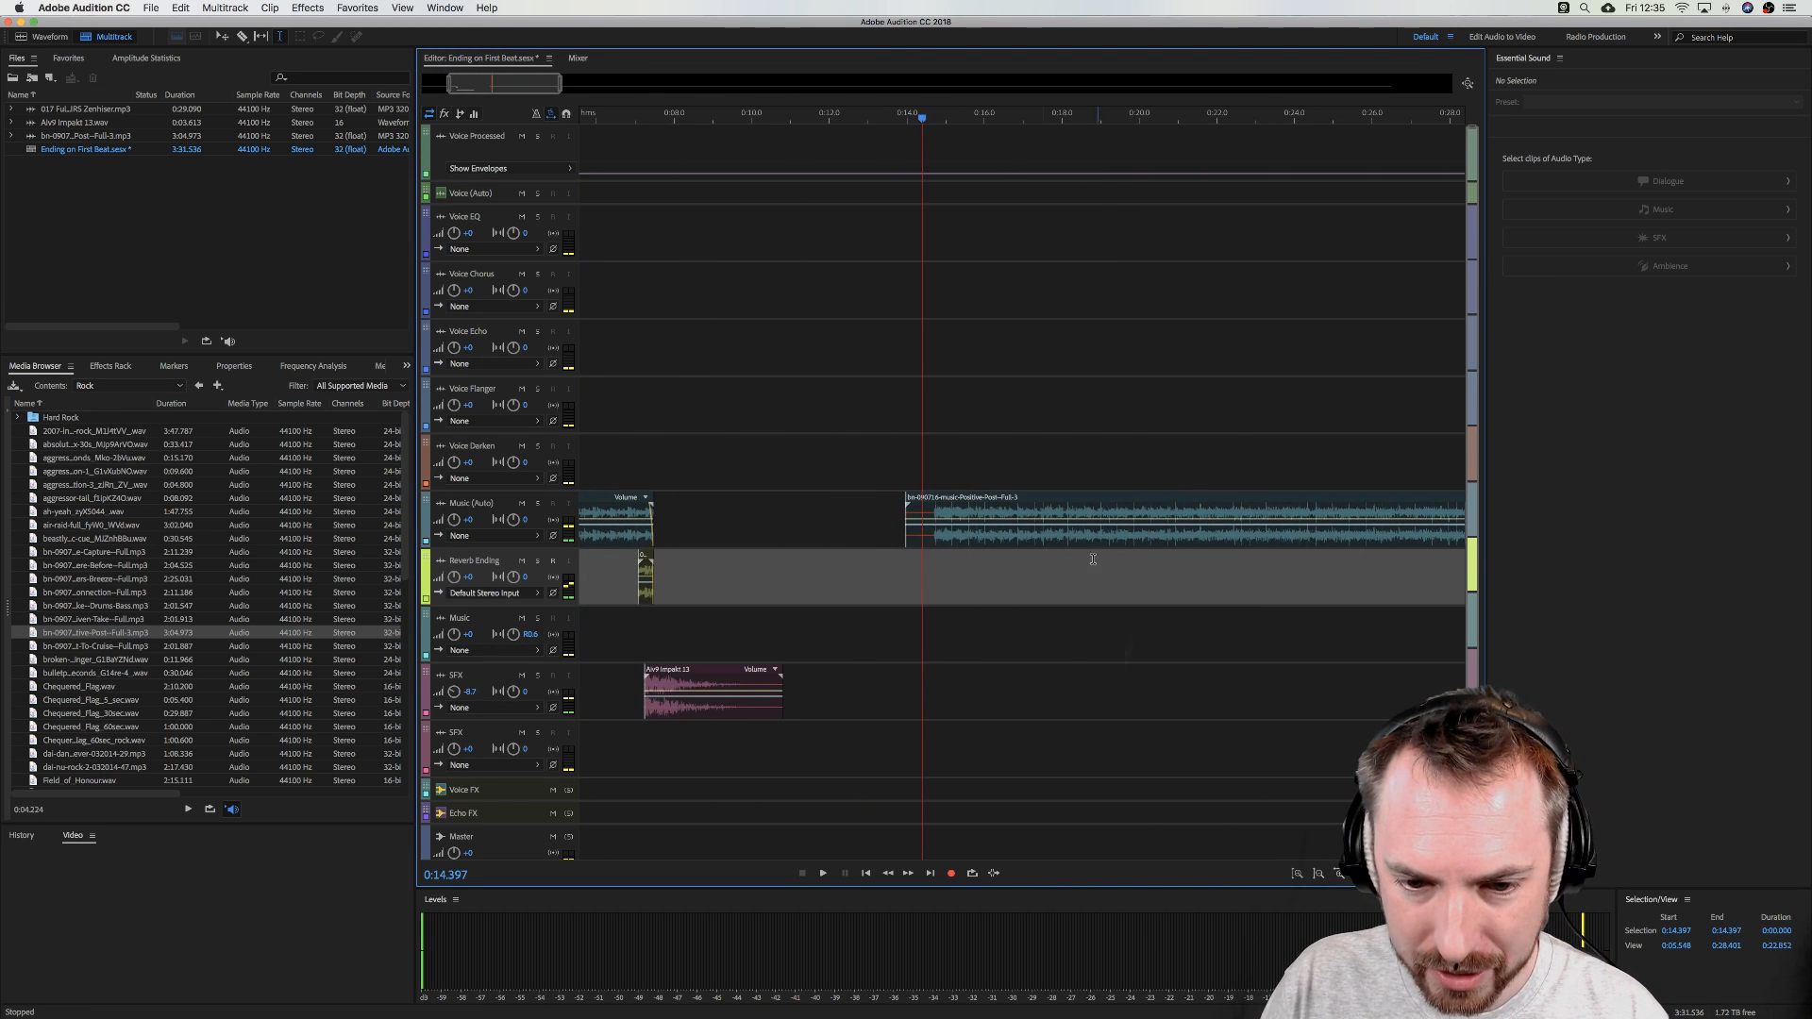
# - Play the rock clip to find an ending point and remove everything from about 0:22 onward
pyautogui.press('space')
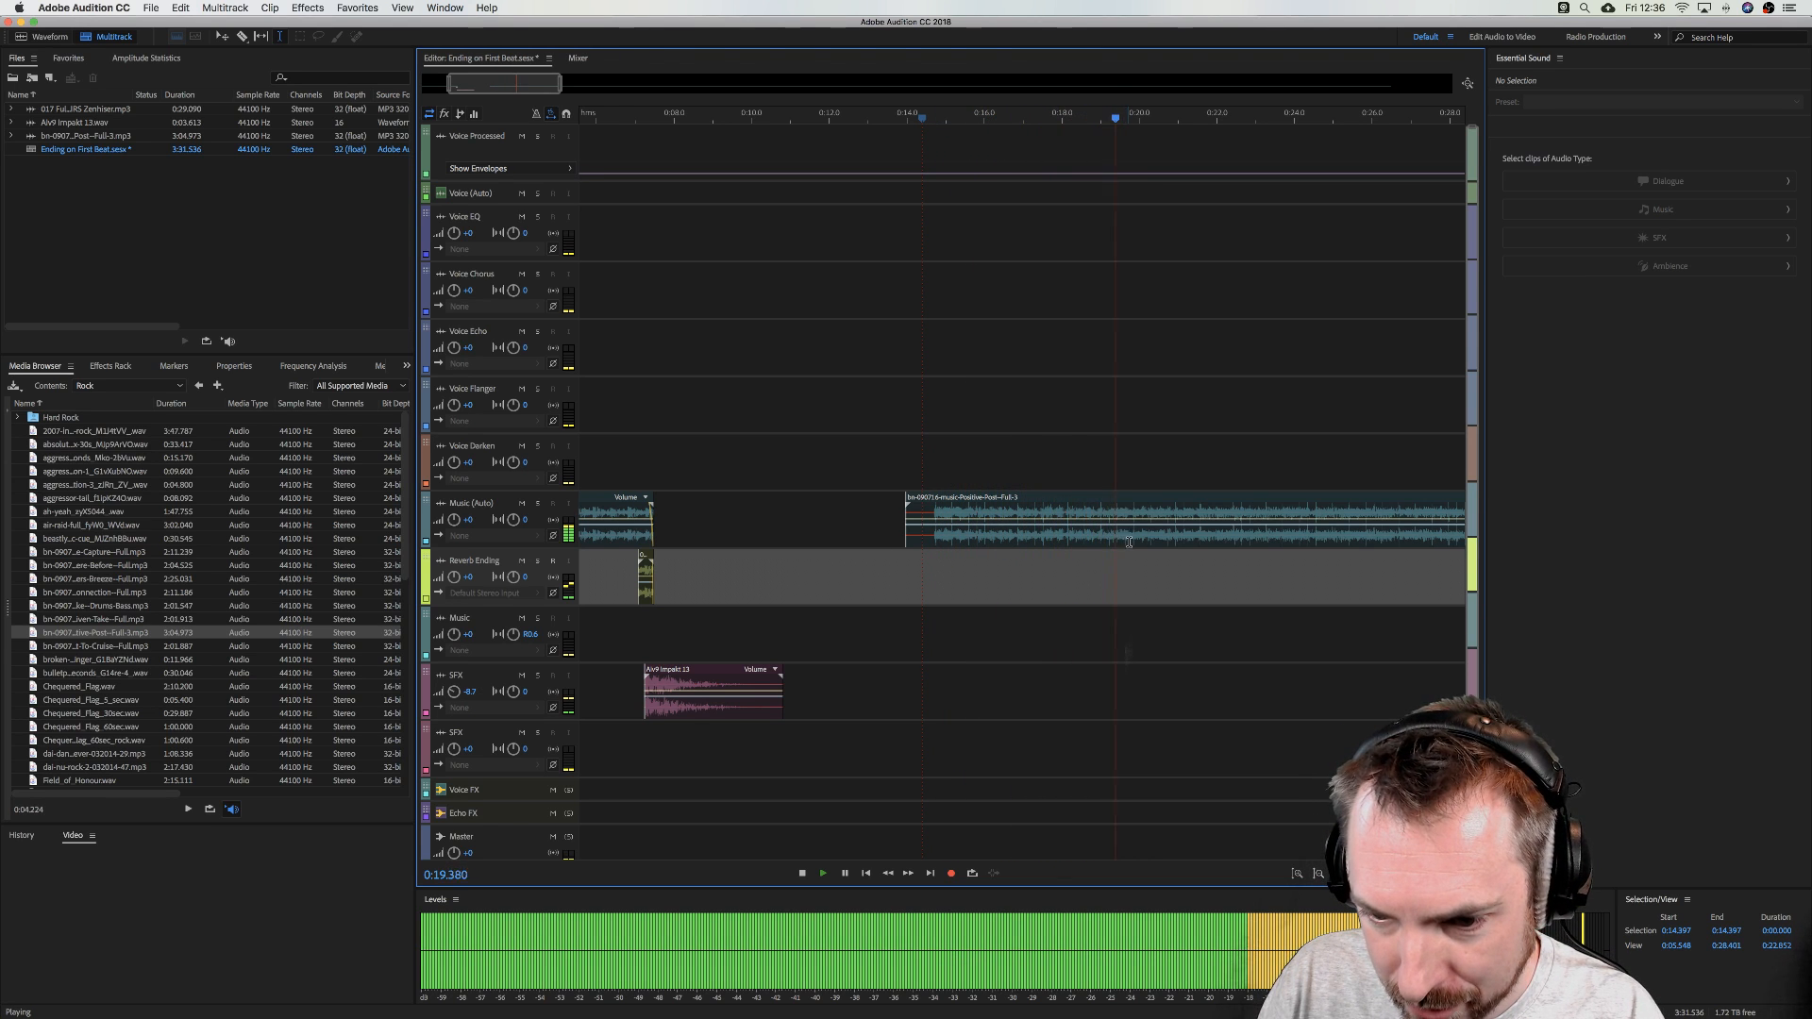
pyautogui.click(1199, 541)
pyautogui.press('space')
pyautogui.moveTo(1218, 541); pyautogui.dragTo(1332, 545)
pyautogui.press('Delete')
pyautogui.click(1327, 556)
pyautogui.click(1336, 529)
pyautogui.press('Delete')
pyautogui.click(1197, 543)
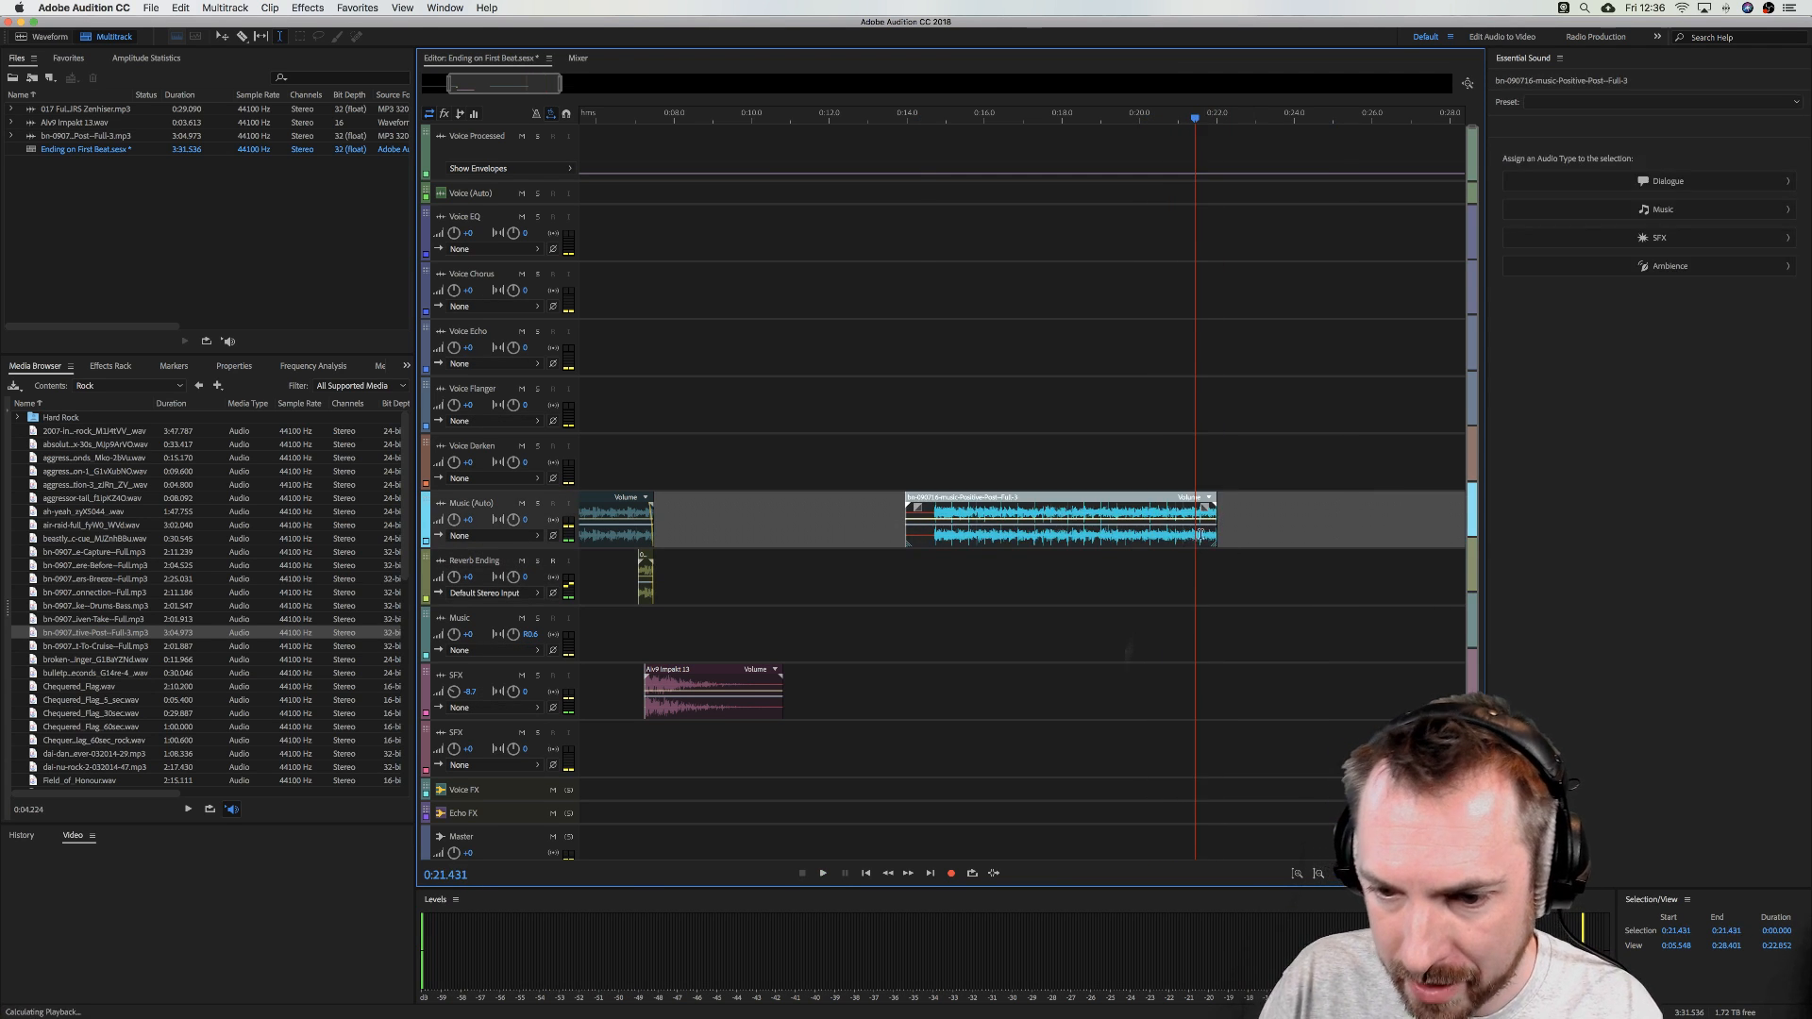
# - Audition the end of the rock clip and trim it to finish at about 0:21.77, just after the final beat
pyautogui.scroll(10, 1207, 111)
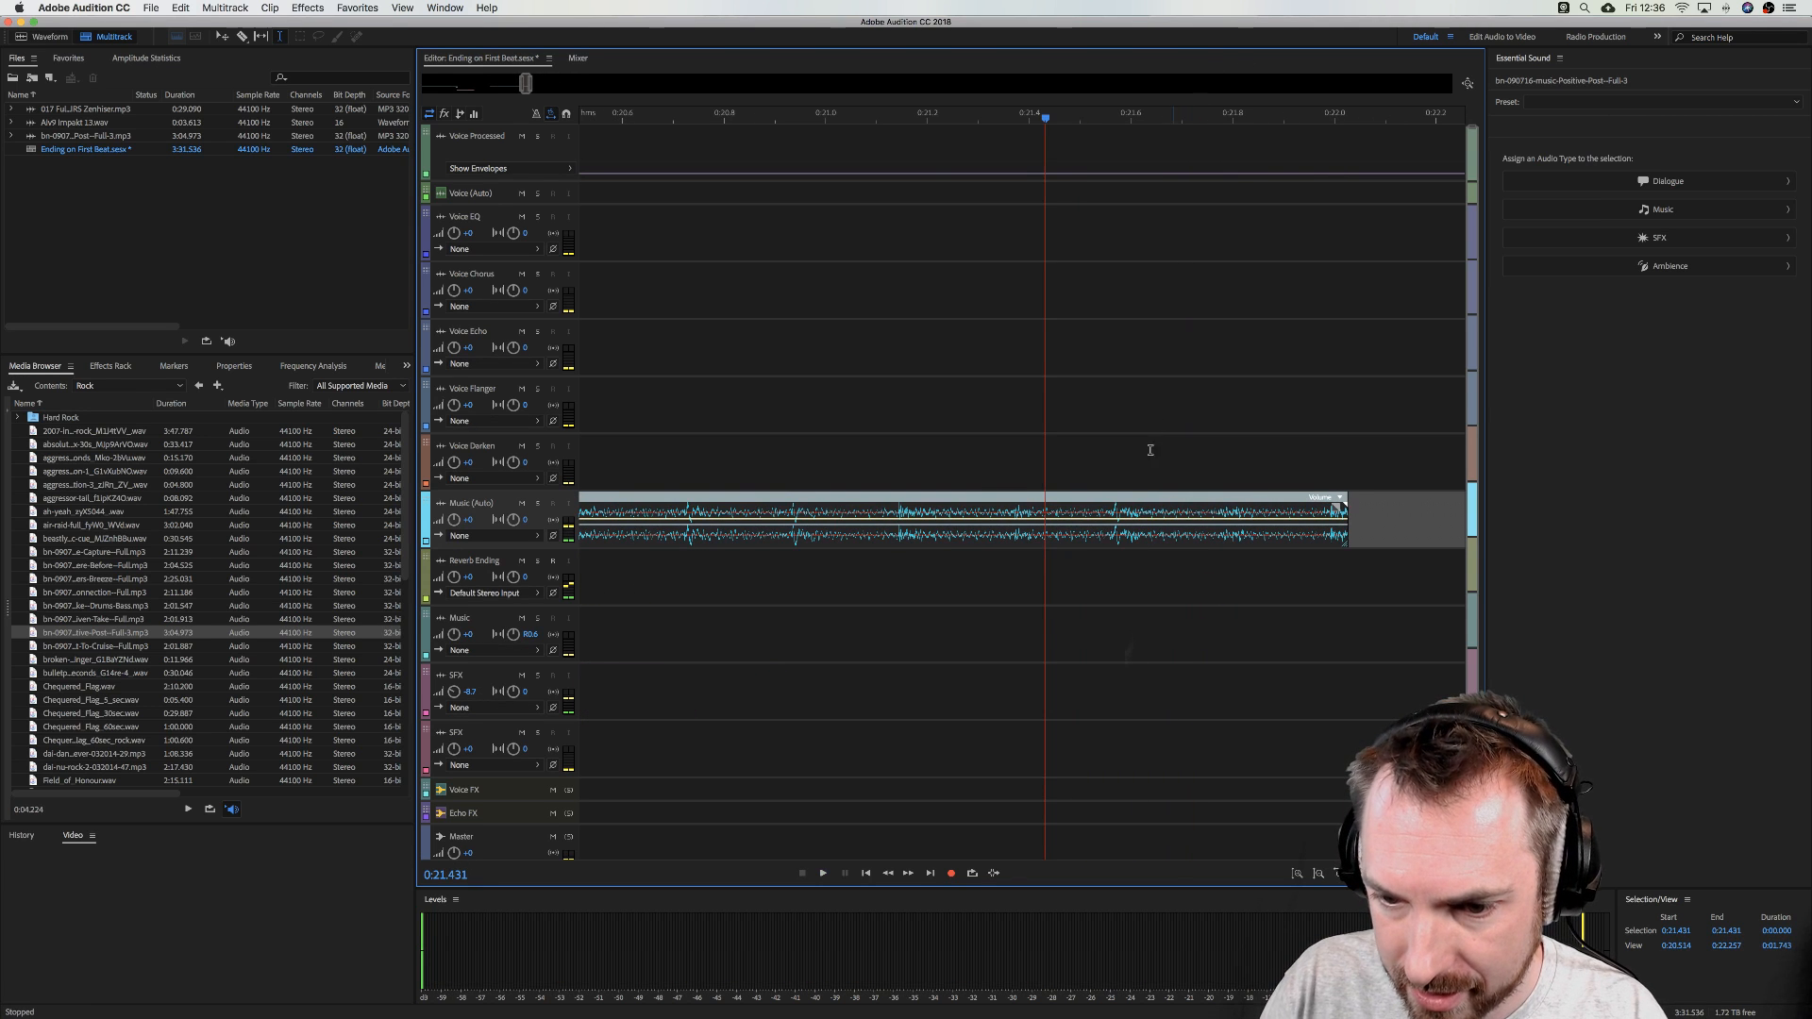
pyautogui.press('space')
pyautogui.press('space')
pyautogui.press('space')
pyautogui.press('space')
pyautogui.press('space')
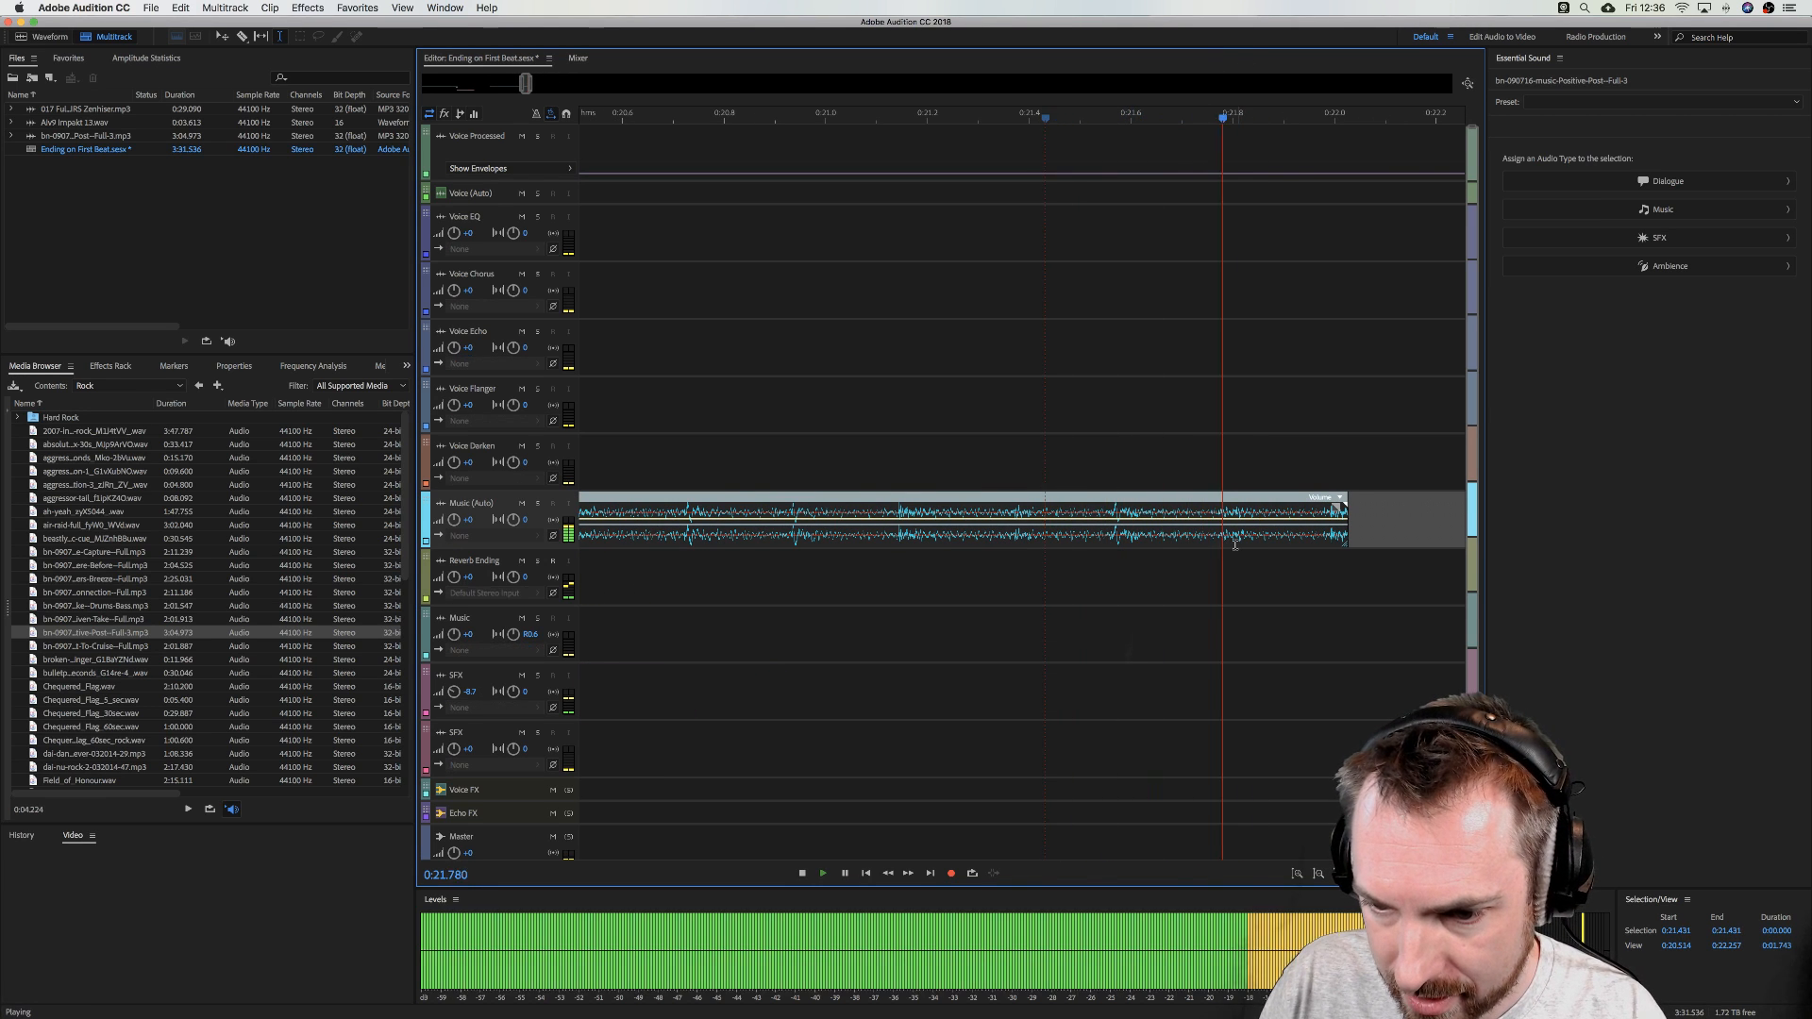
pyautogui.press('space')
pyautogui.moveTo(1218, 541); pyautogui.dragTo(1406, 542)
pyautogui.press('Delete')
# - Split the rock clip at 0:21.552, copy its final beat onto the Reverb Ending track, and play the ending
pyautogui.click(1108, 537)
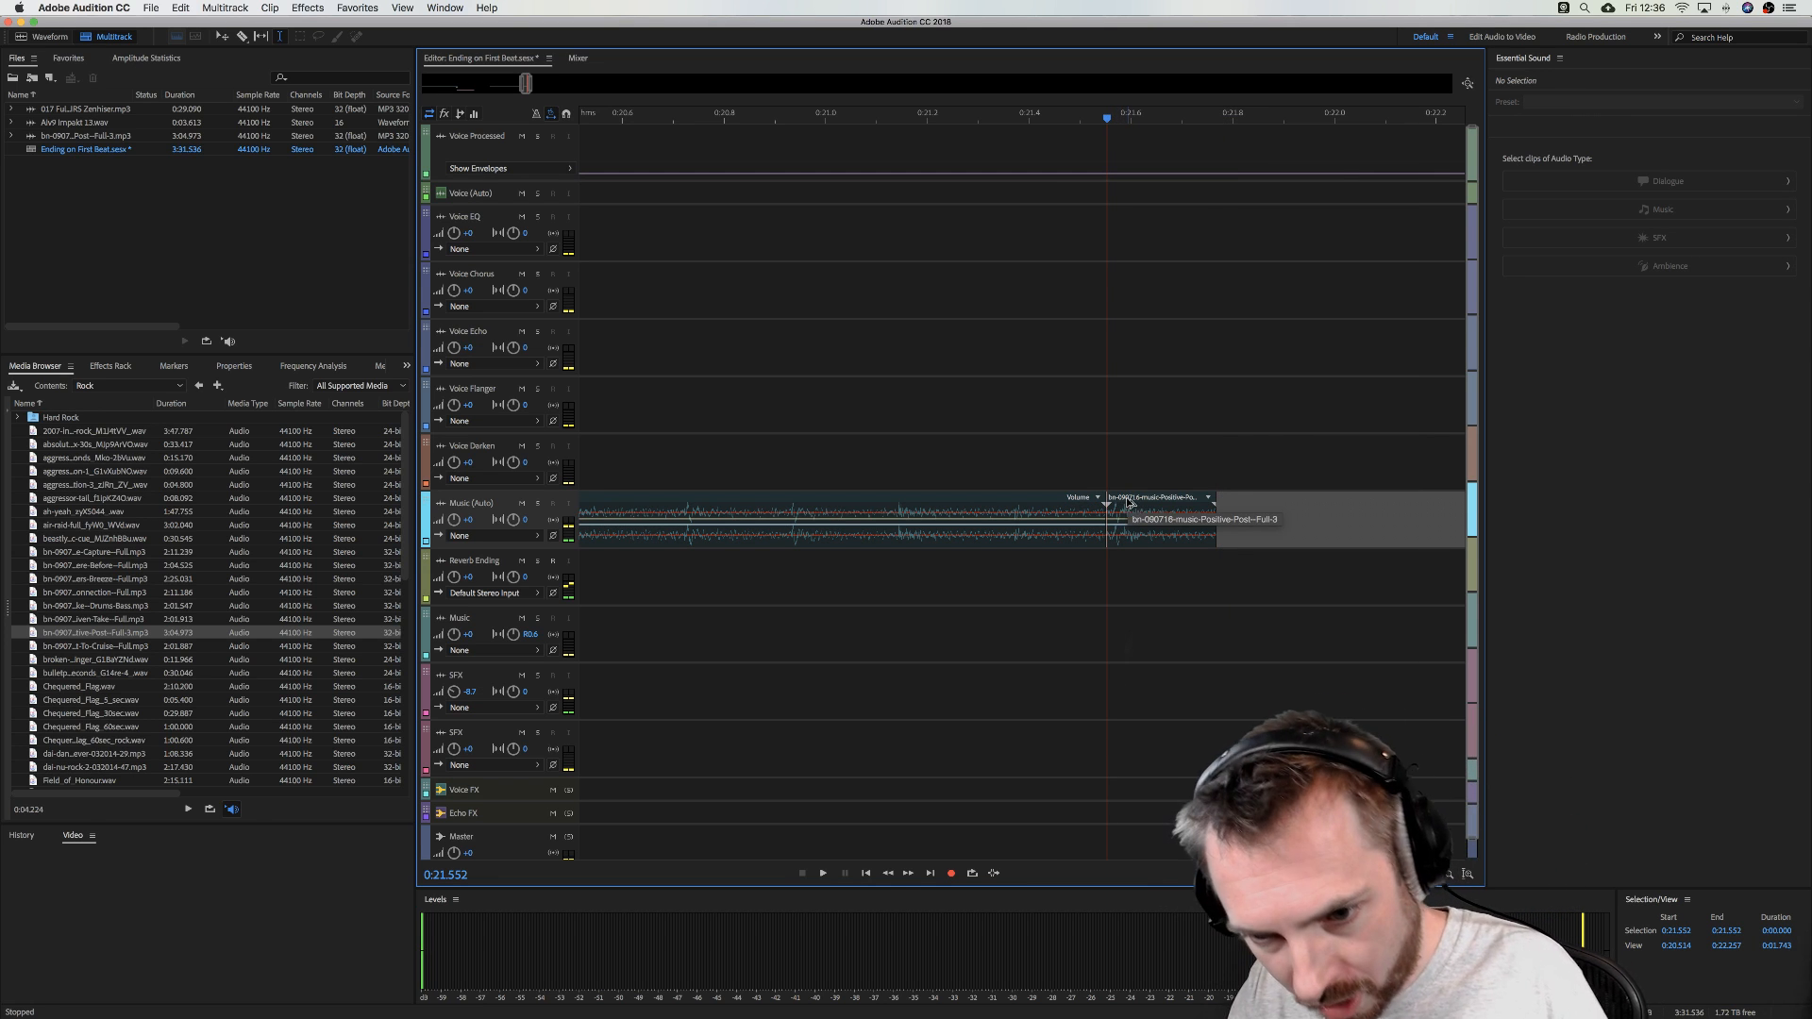
pyautogui.moveTo(1130, 503); pyautogui.dragTo(1130, 561)
pyautogui.click(1031, 568)
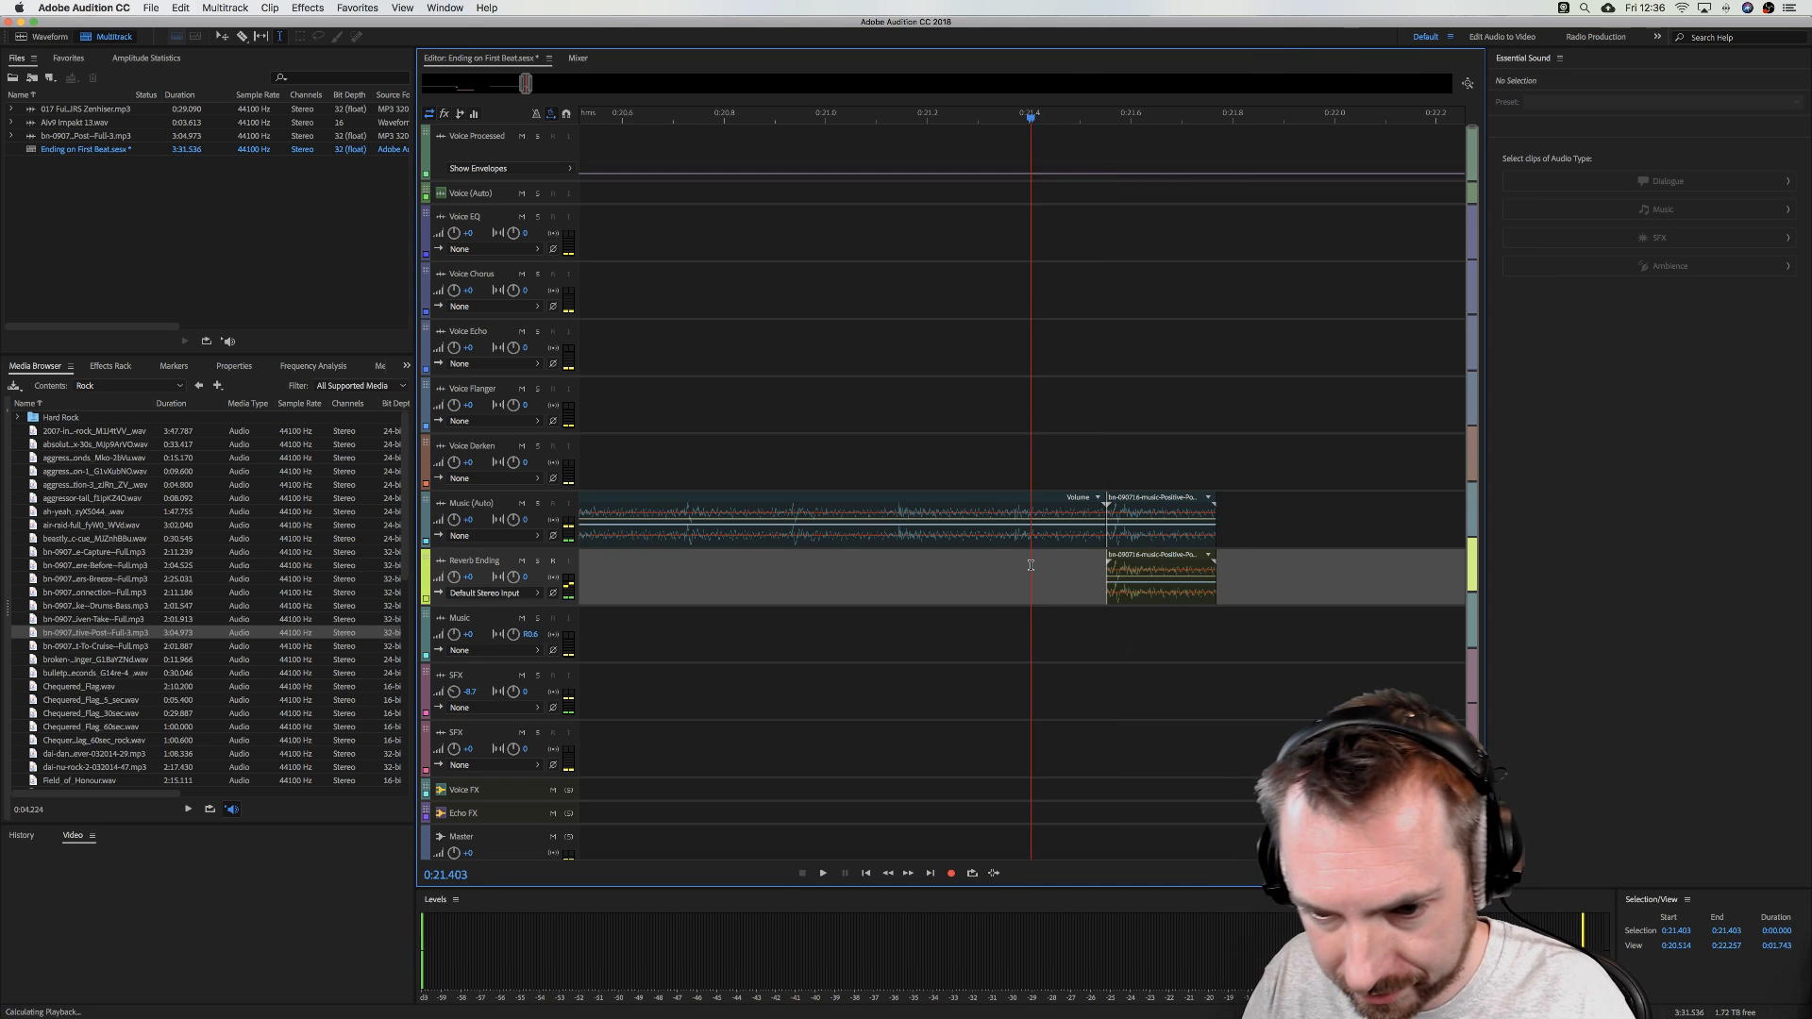
pyautogui.press('space')
pyautogui.press('space')
pyautogui.click(646, 571)
pyautogui.press('space')
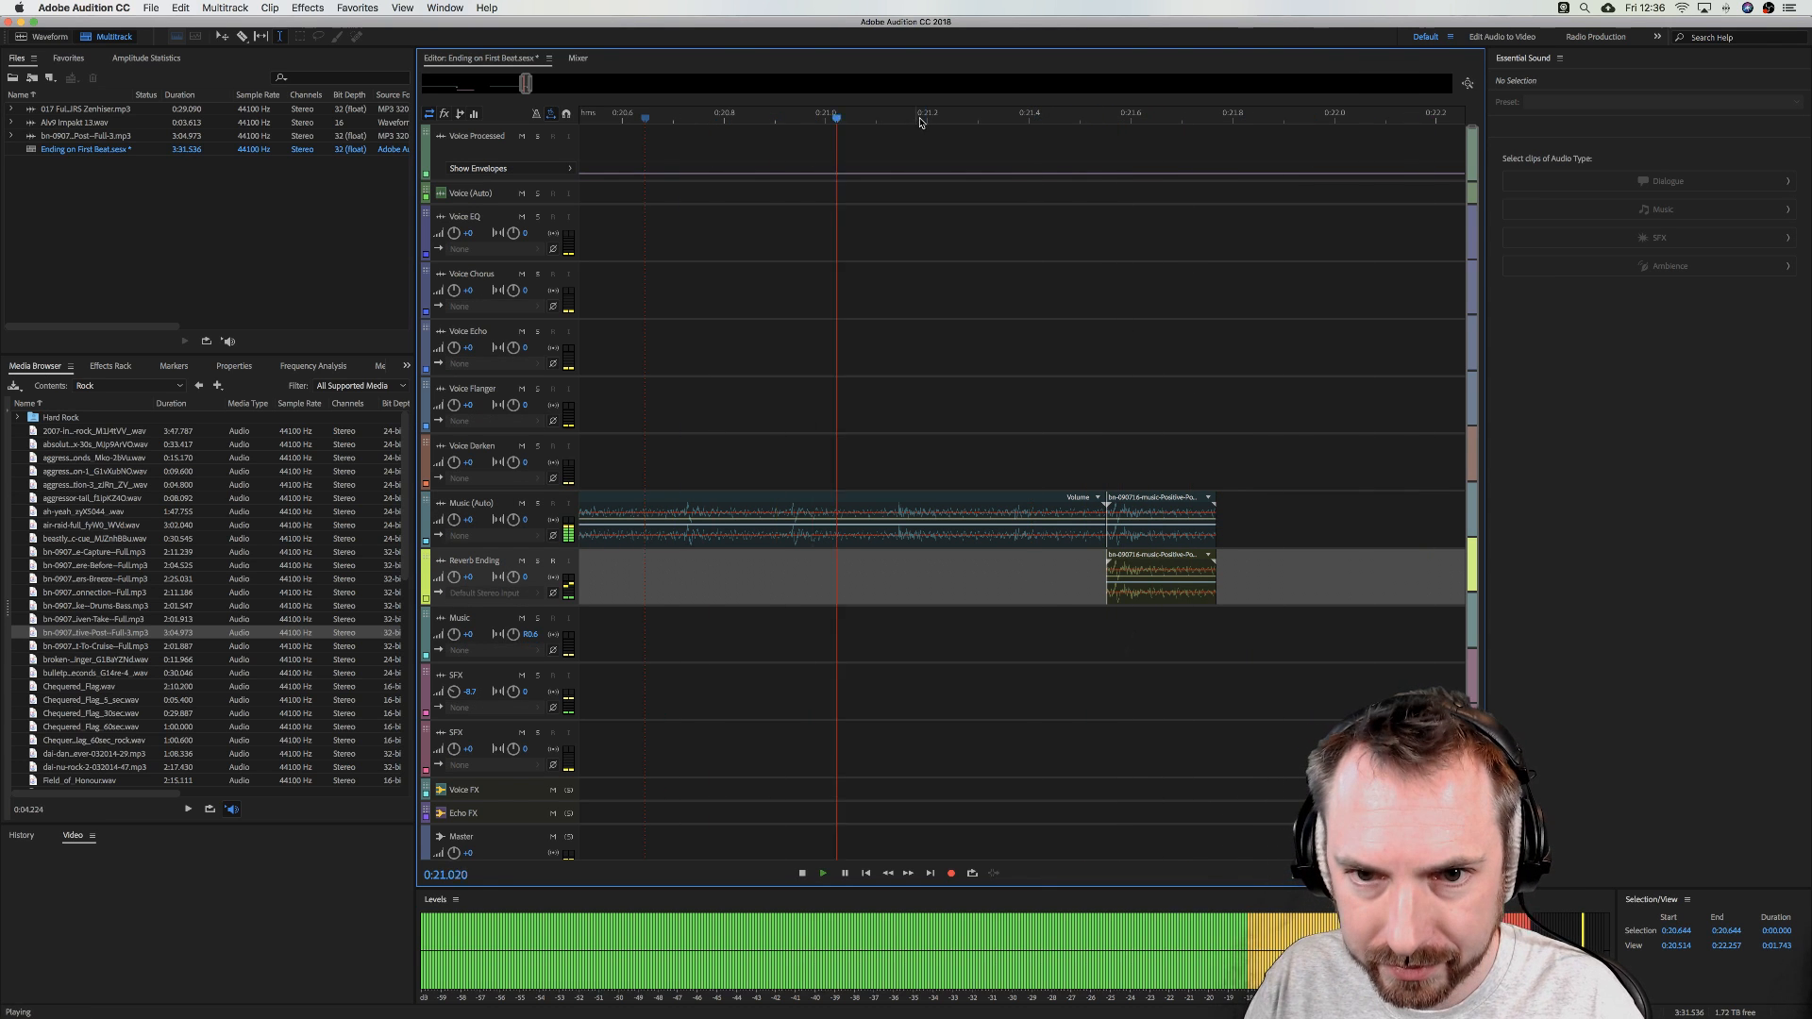
pyautogui.scroll(-6, 922, 119)
pyautogui.press('space')
# - Fade out the ends of both final-beat clips on the Music (Auto) and Reverb Ending tracks
pyautogui.scroll(3, 1072, 120)
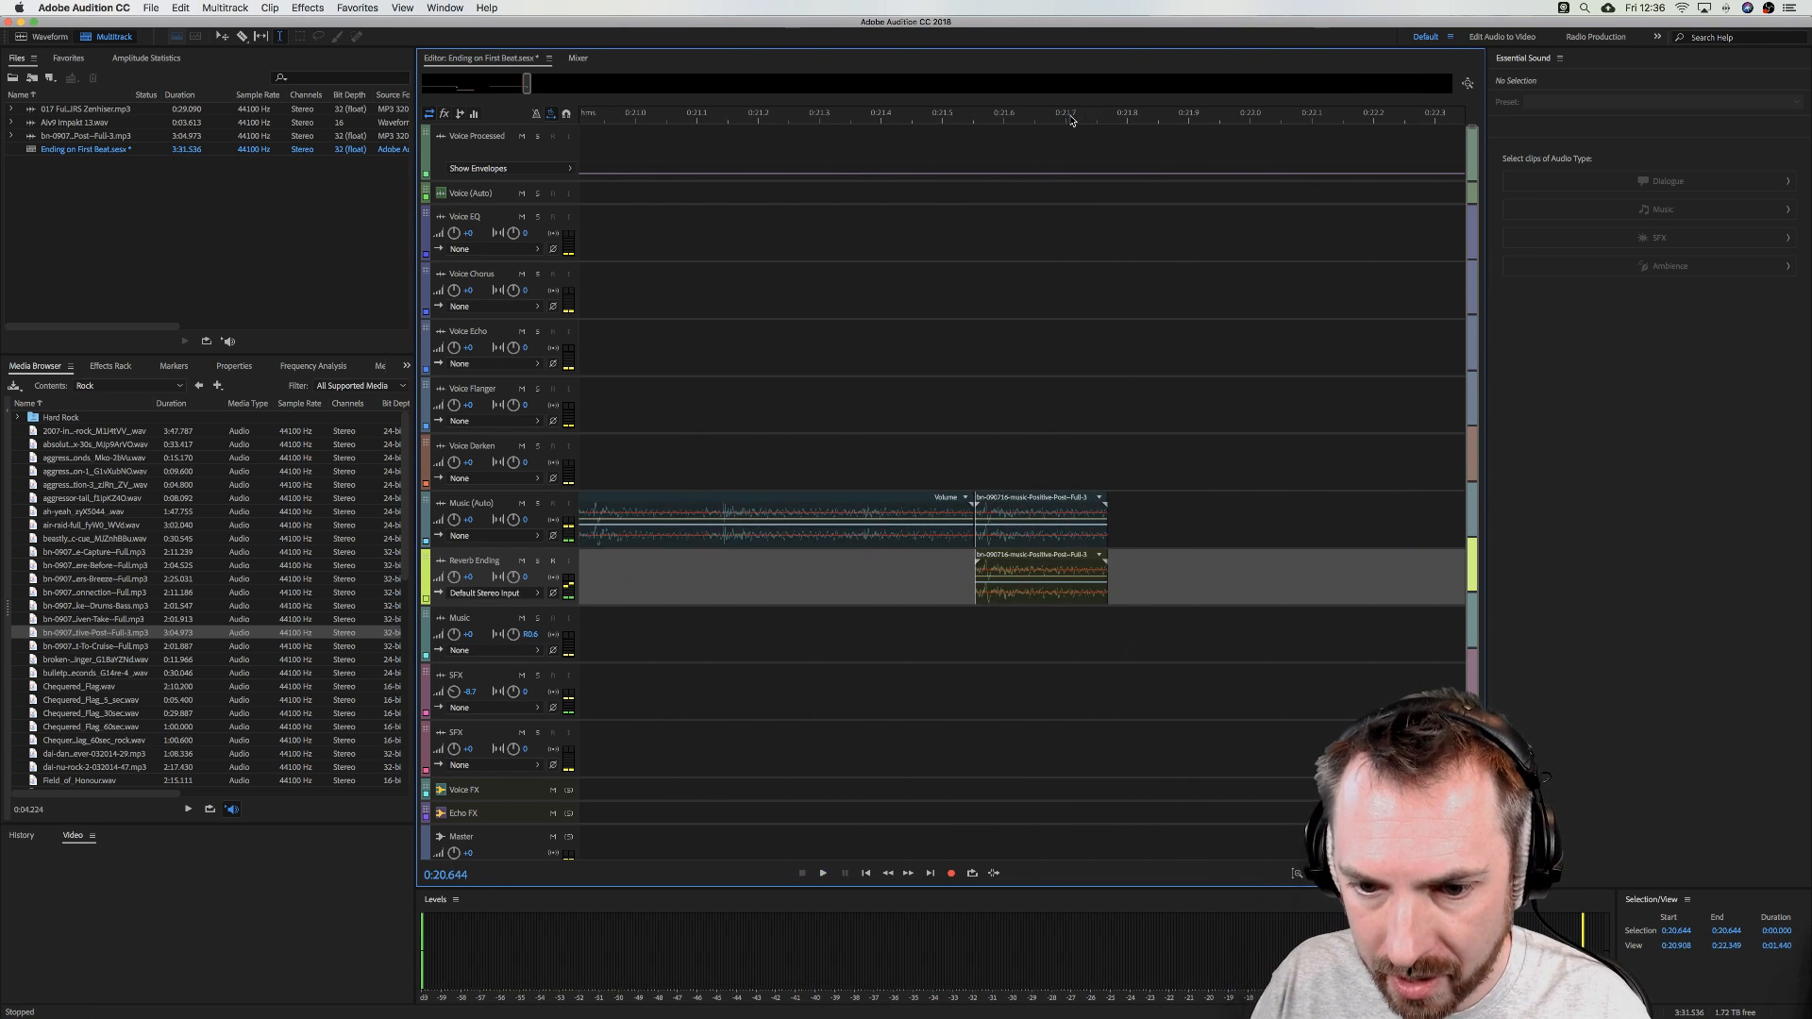
pyautogui.moveTo(1082, 520); pyautogui.dragTo(1177, 627)
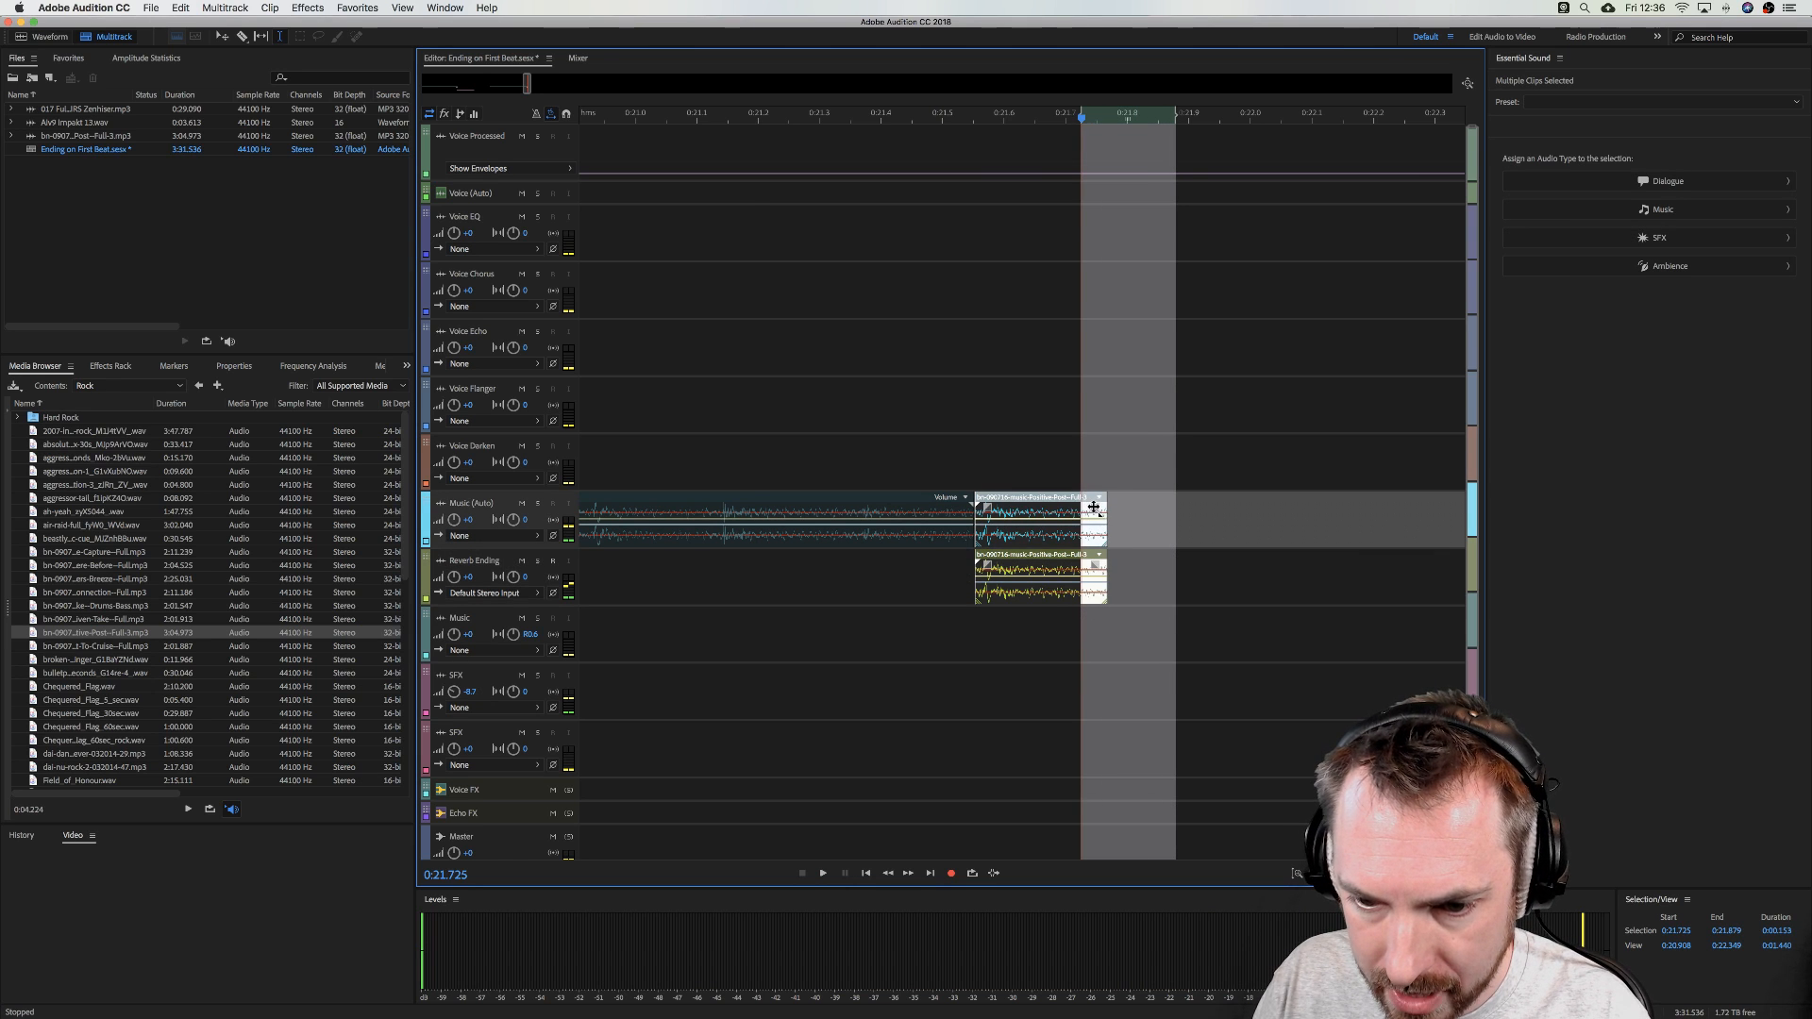
pyautogui.click(752, 344)
# - Play the rock track's reverb ending from 0:19.458, and again from the clip's start at 0:13.922
pyautogui.scroll(-7, 847, 106)
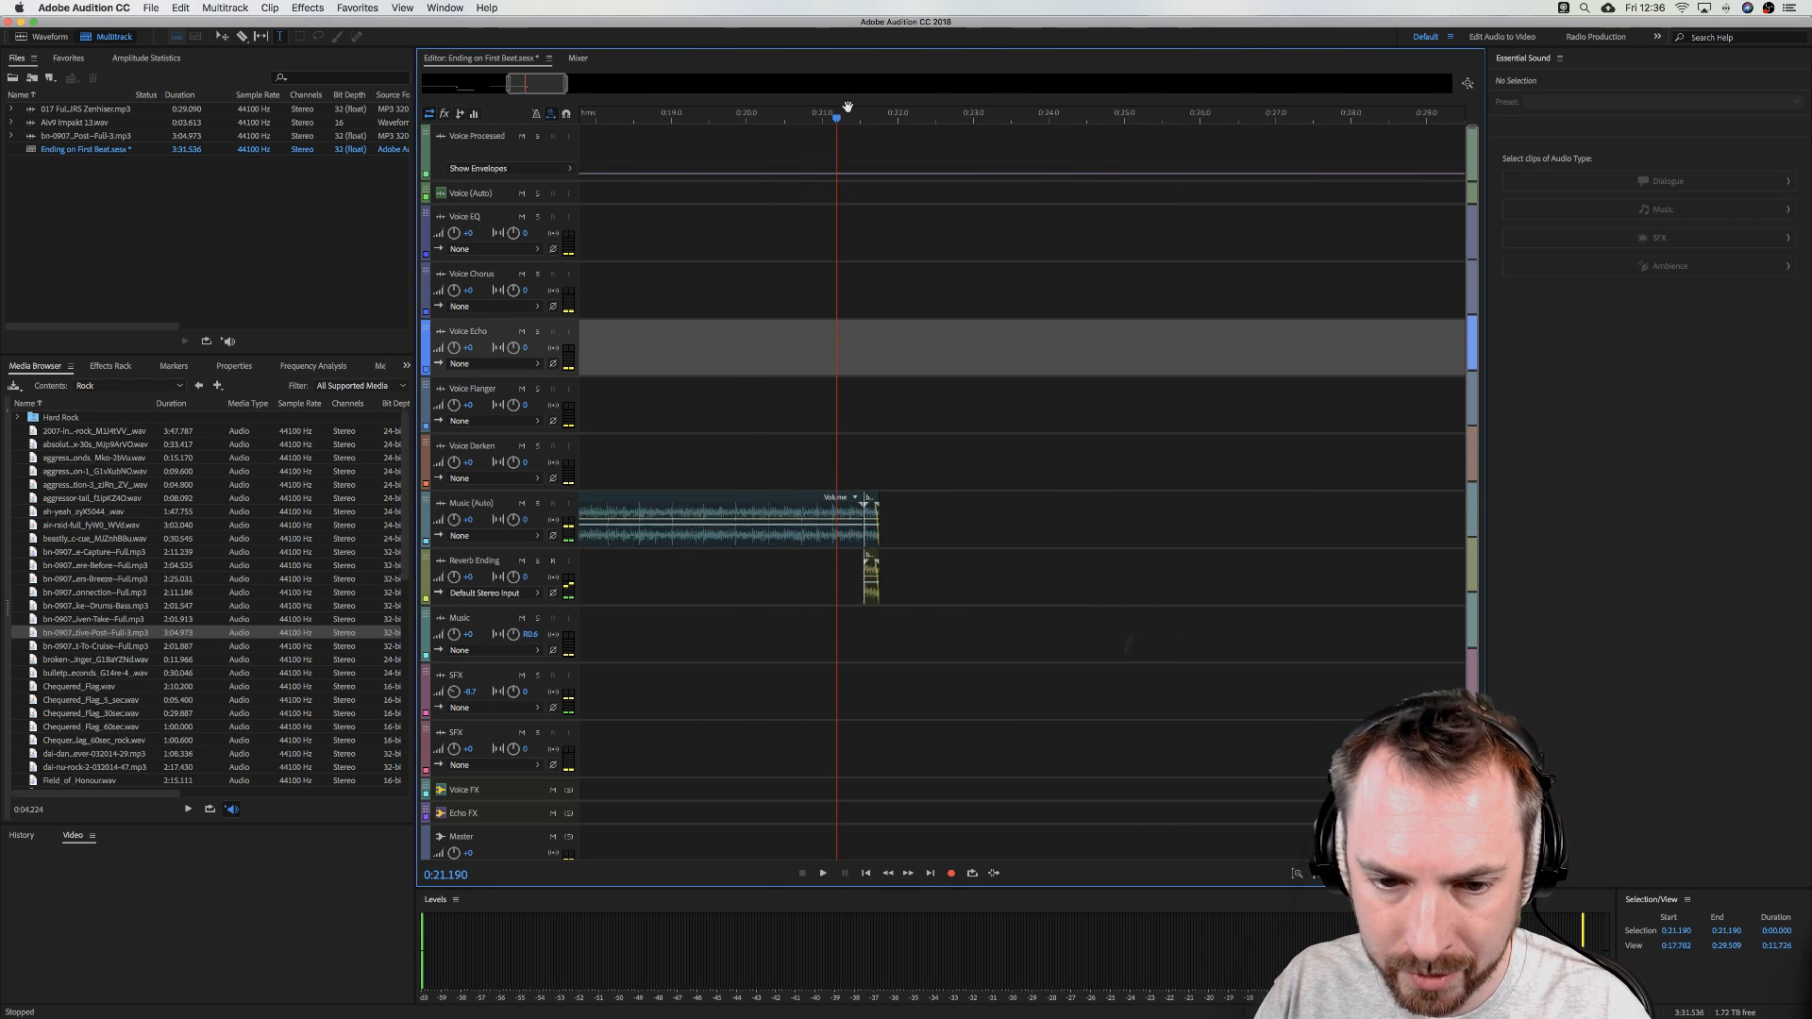
pyautogui.moveTo(838, 118); pyautogui.dragTo(719, 120)
pyautogui.press('space')
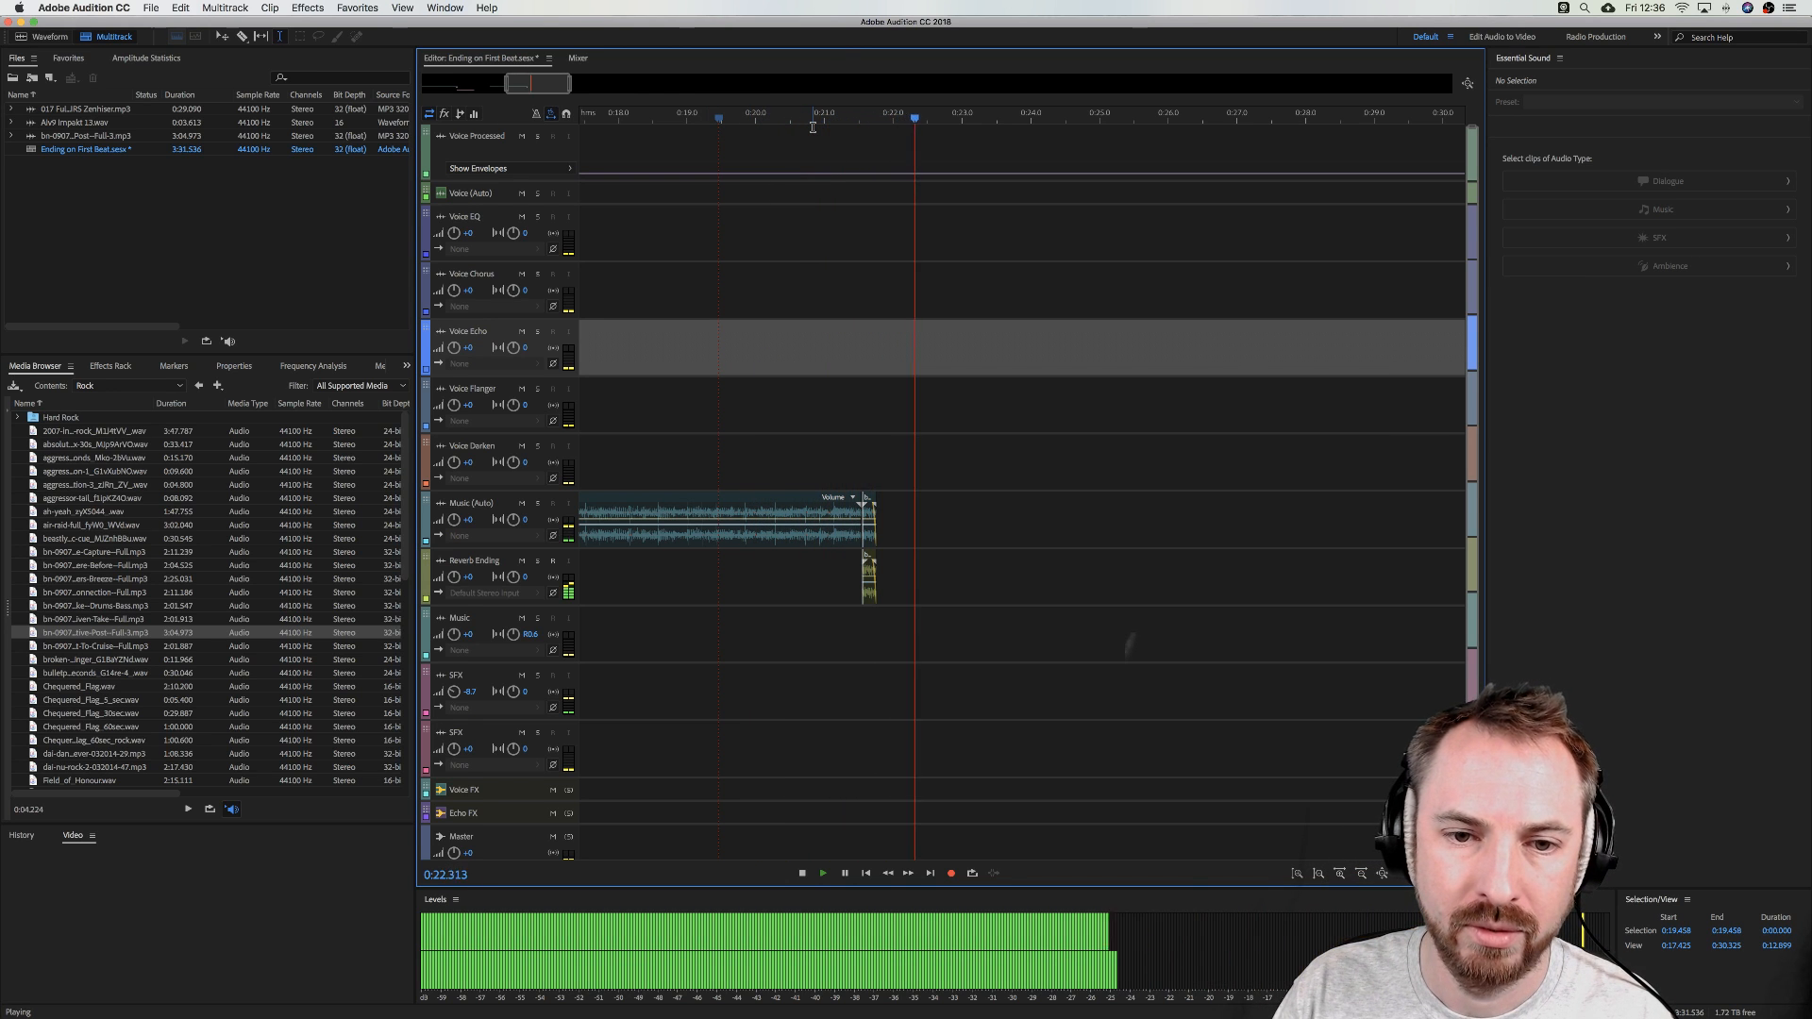
pyautogui.press('space')
pyautogui.press('space')
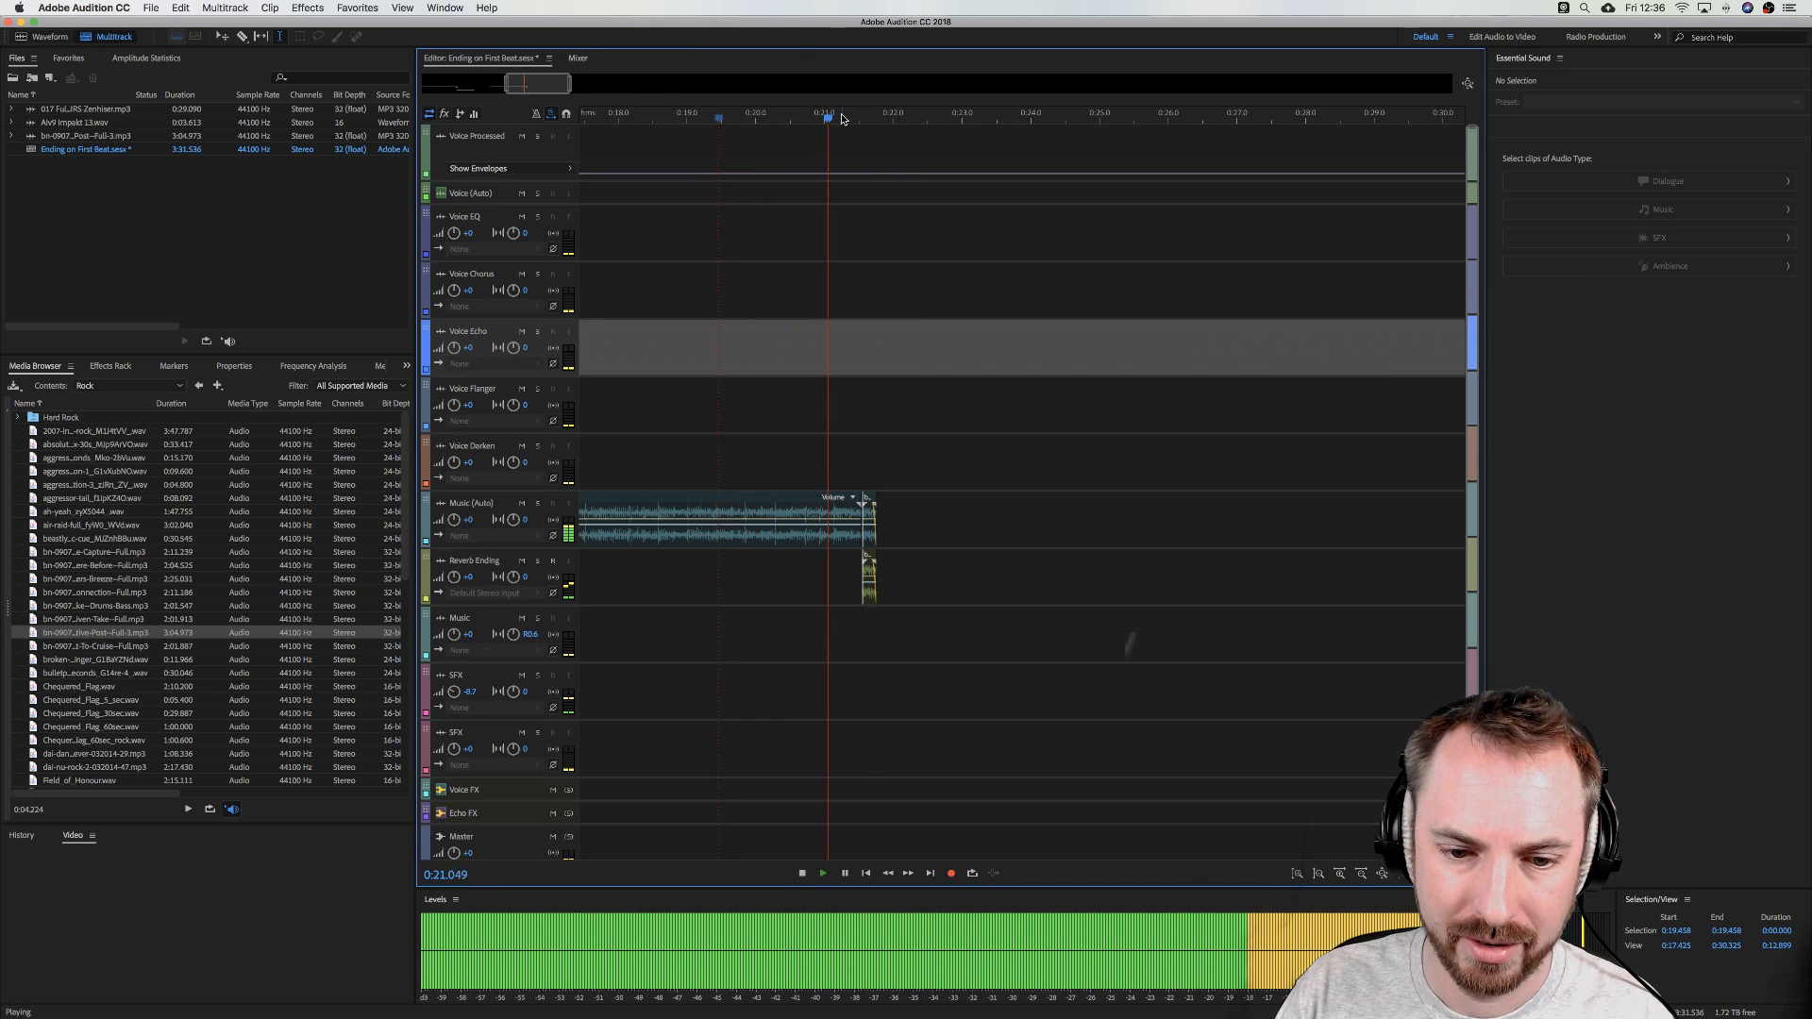
pyautogui.press('space')
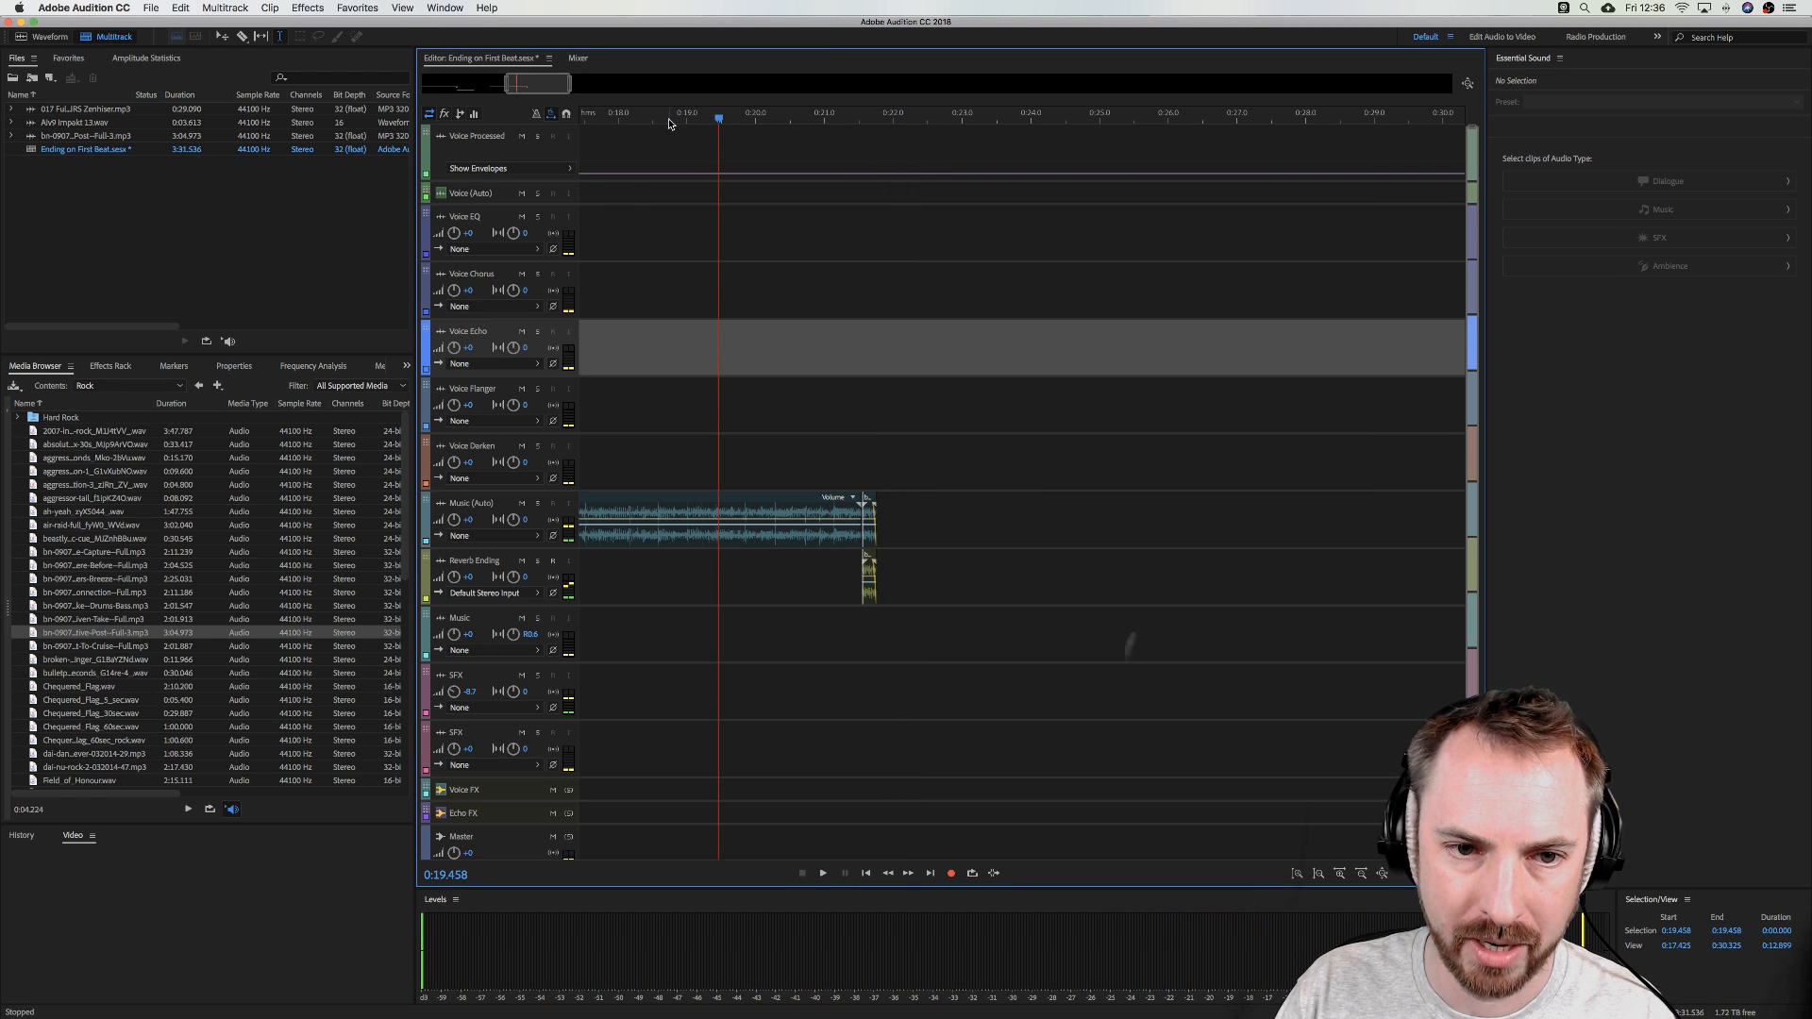
pyautogui.click(629, 114)
pyautogui.hscroll(-5, 629, 113)
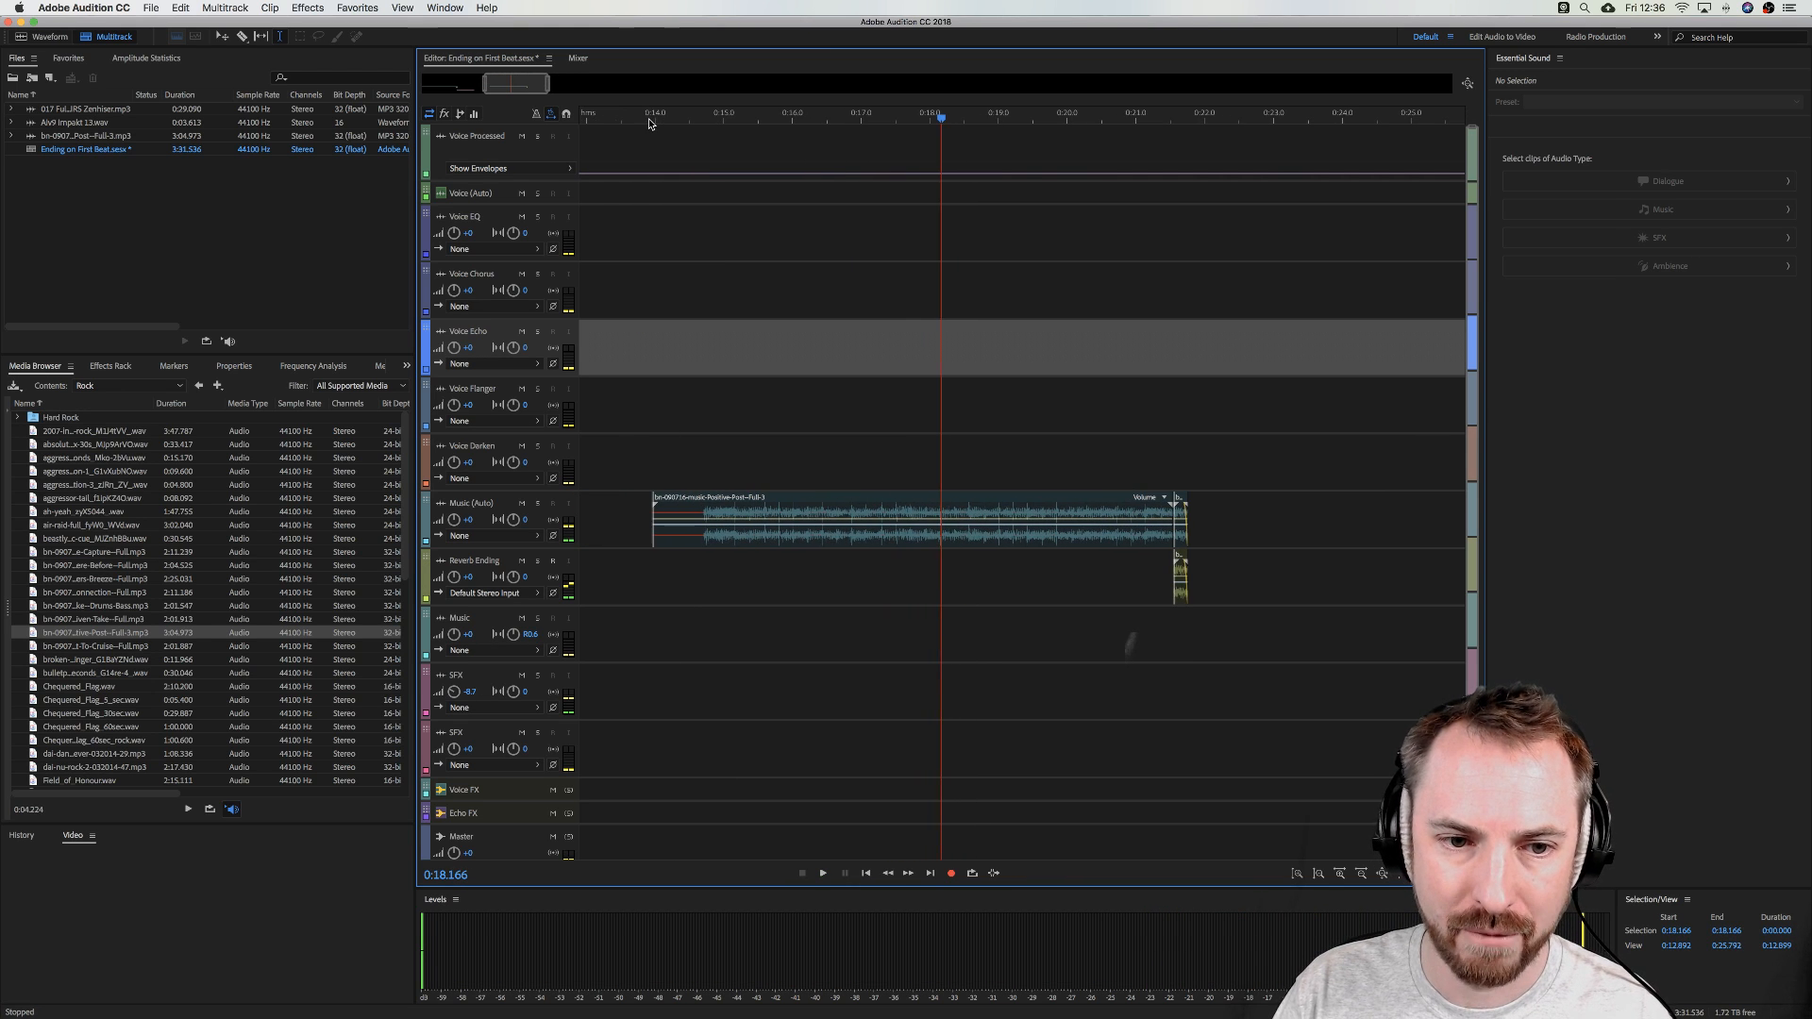
pyautogui.click(649, 120)
pyautogui.press('space')
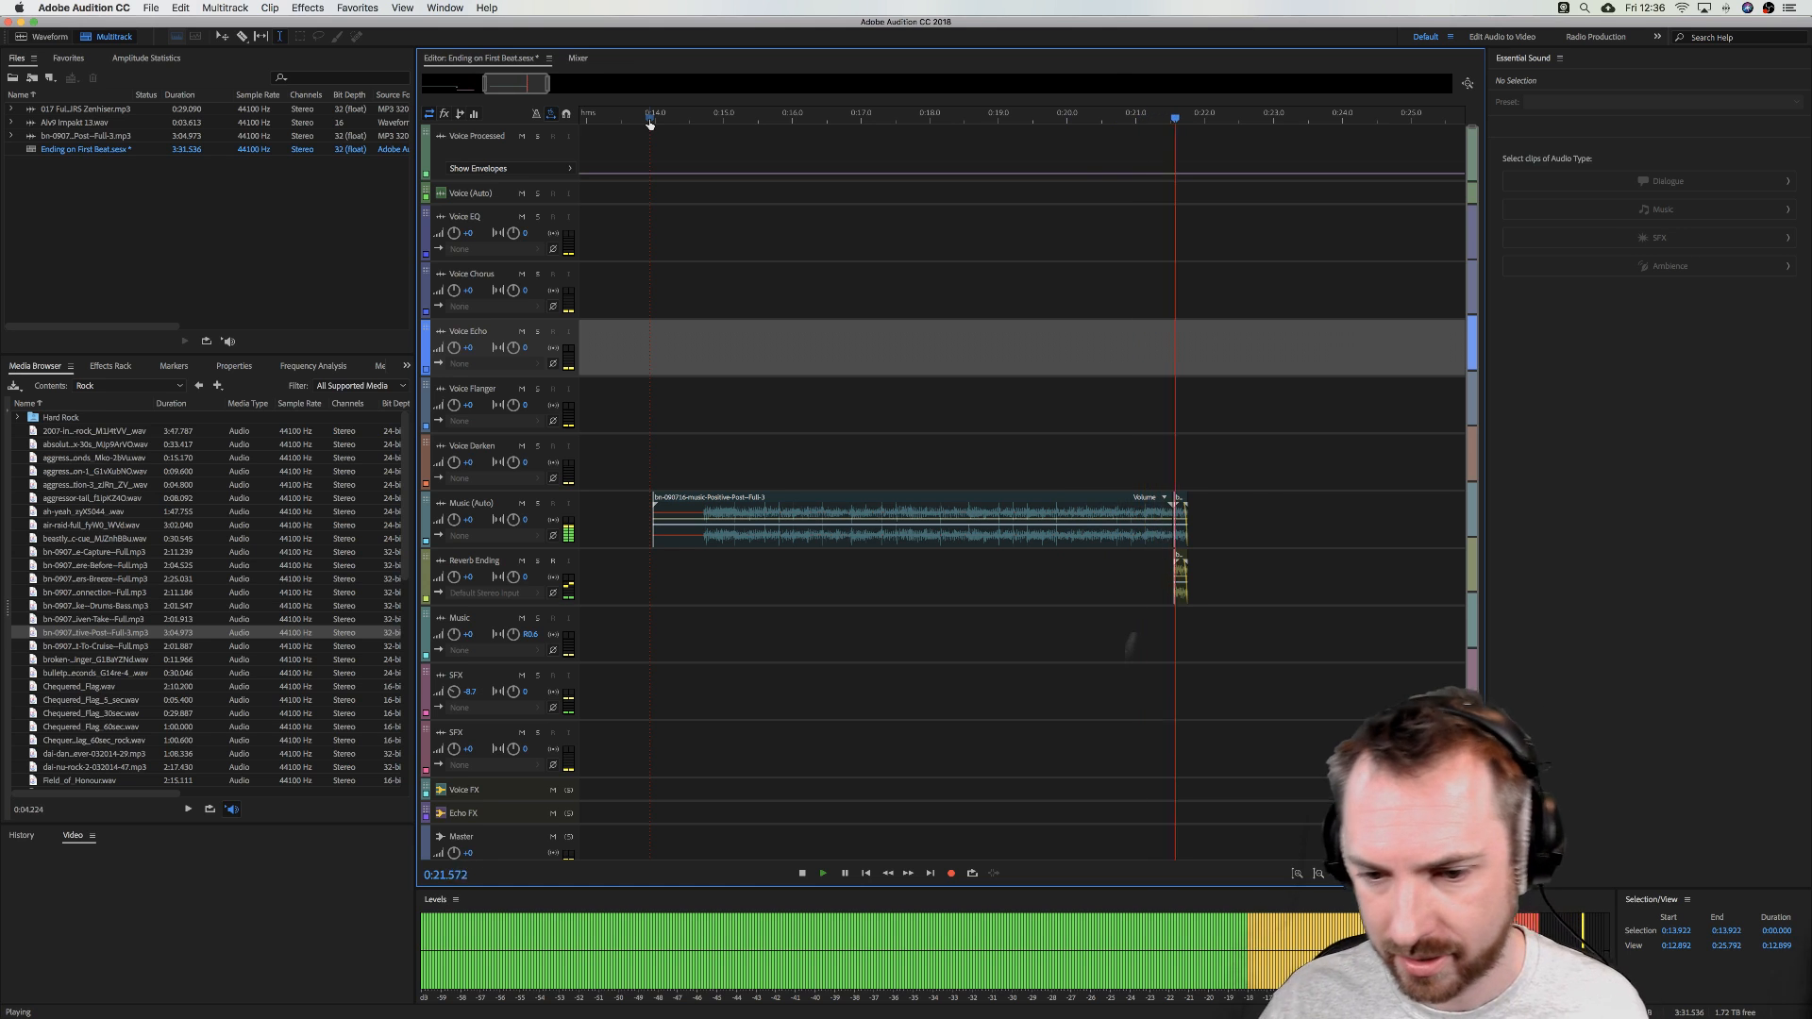
pyautogui.press('space')
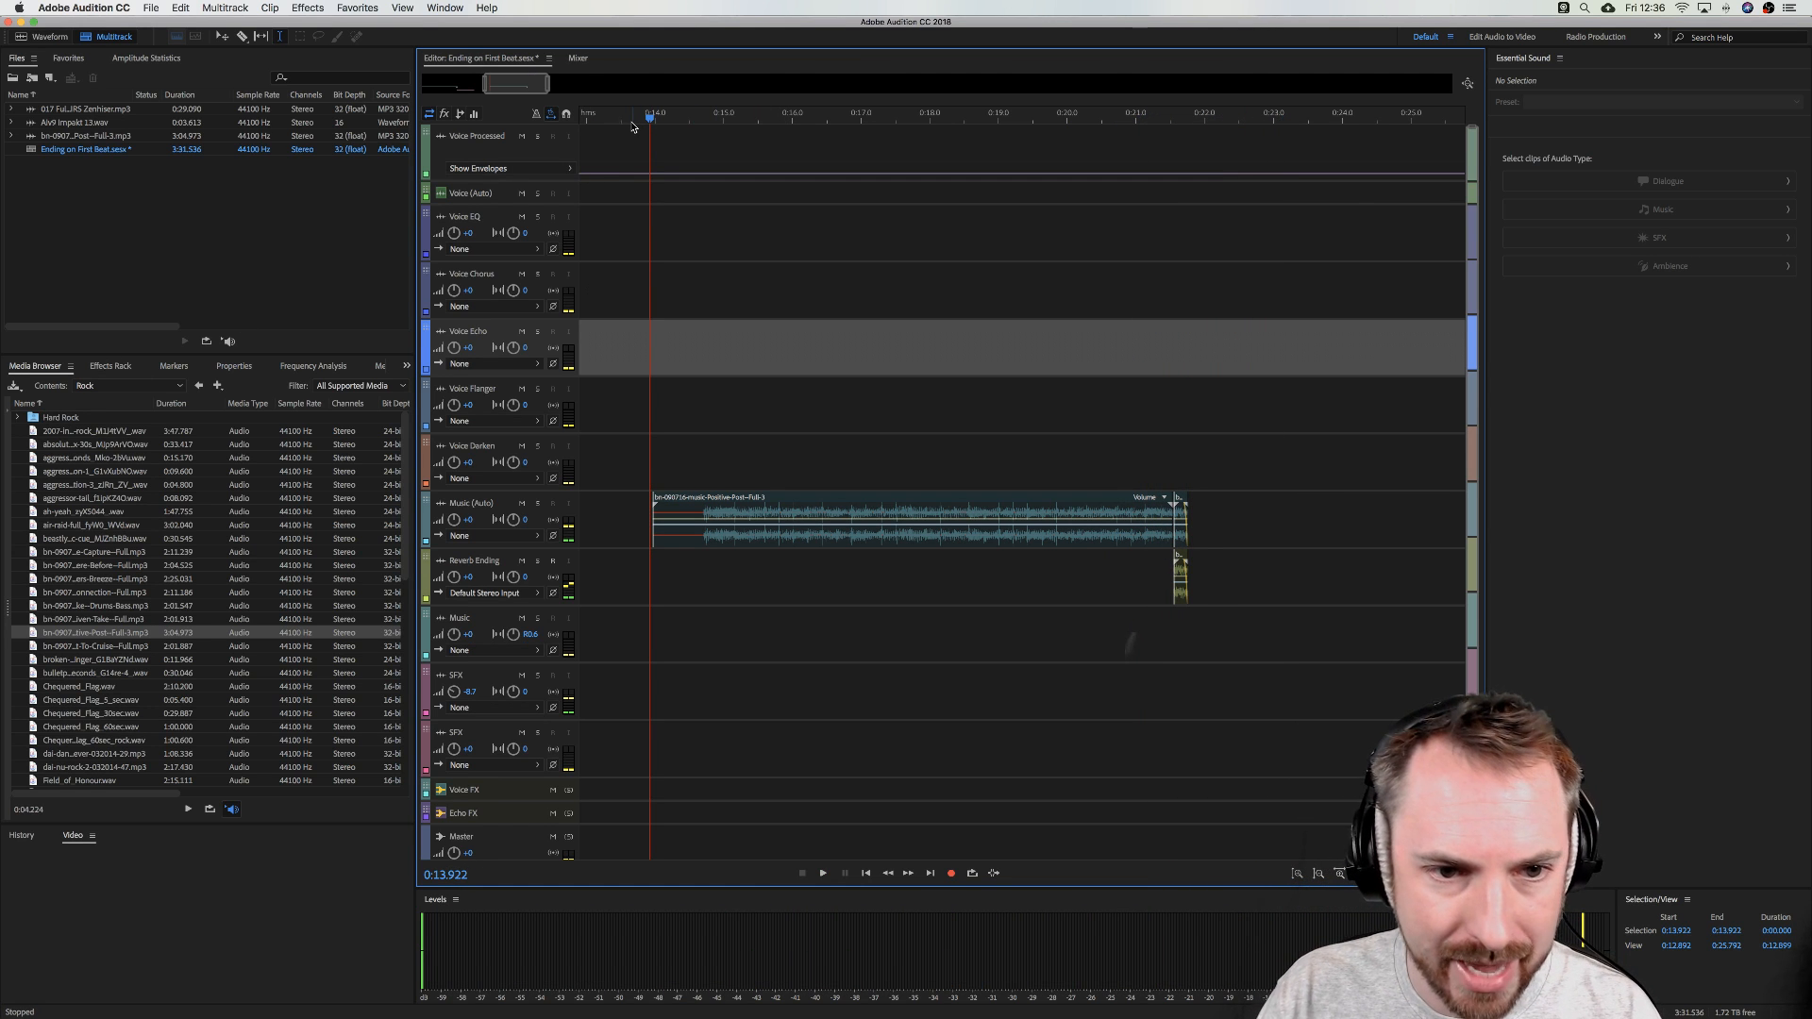
# - Copy the AiV9 Impakt 13 clip along the first SFX track to the rock track's ending
pyautogui.hscroll(-10, 671, 142)
pyautogui.hscroll(1, 1109, 717)
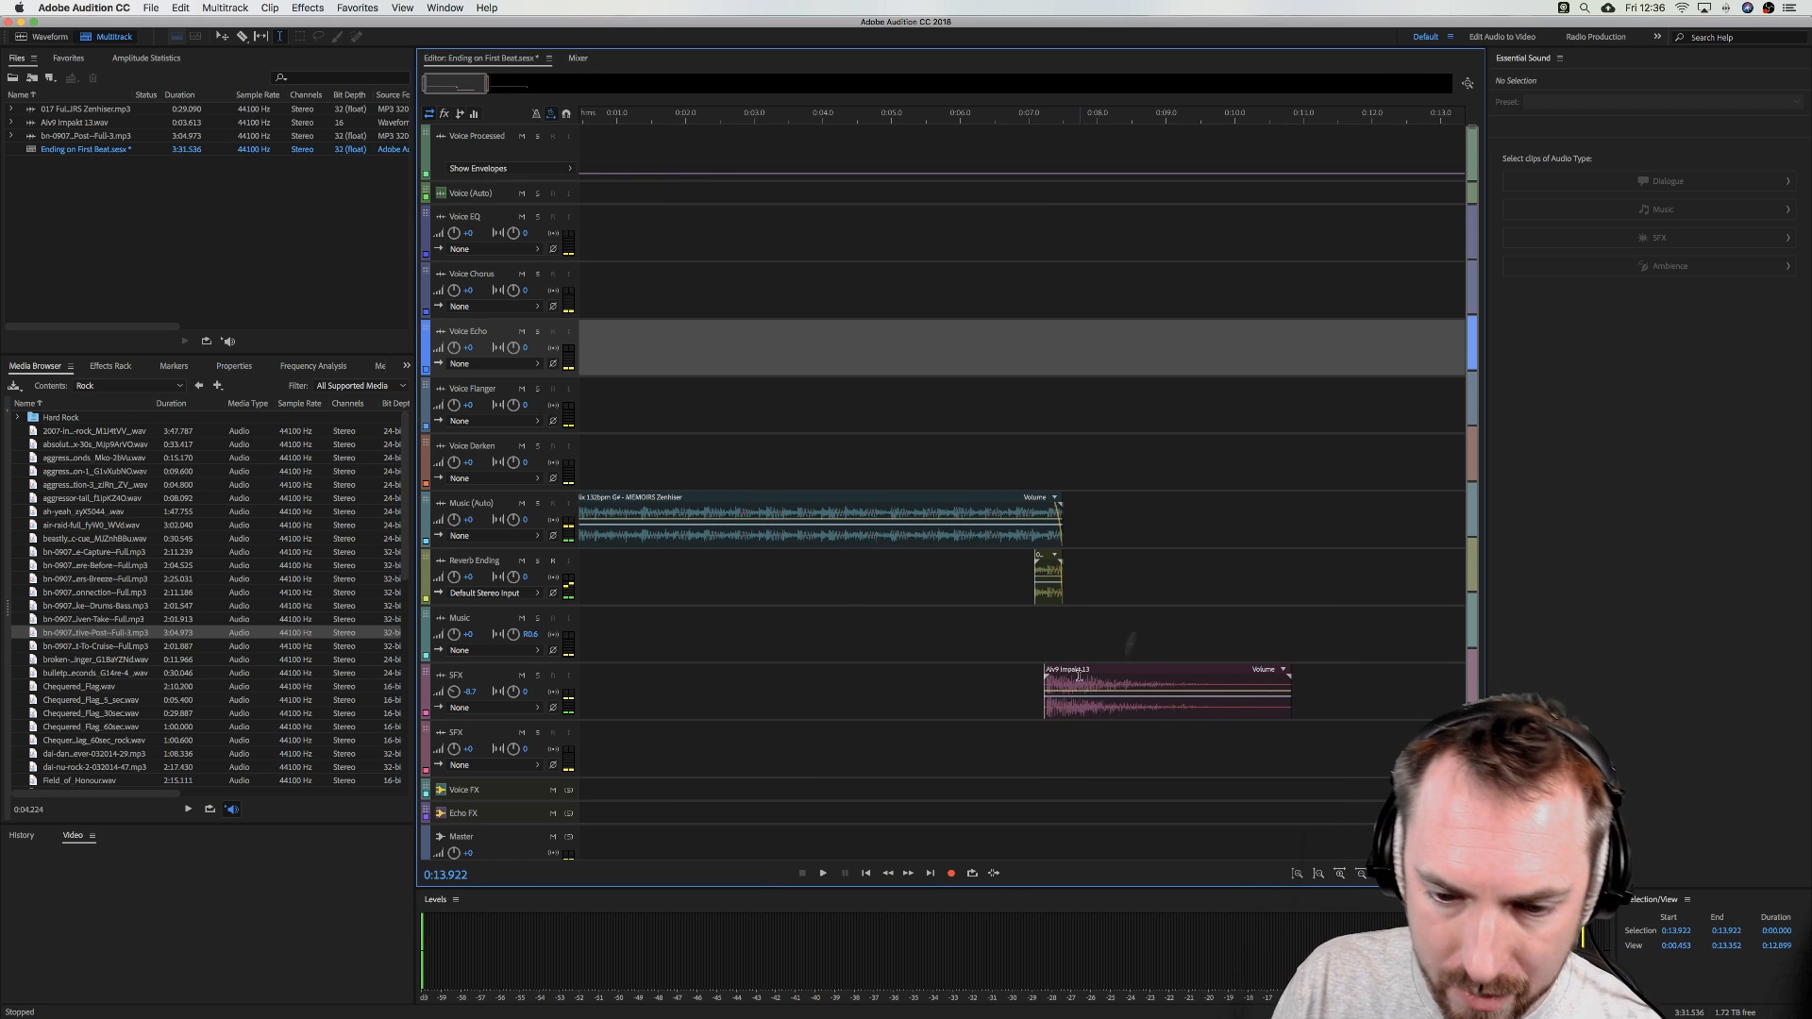
pyautogui.moveTo(1079, 676); pyautogui.dragTo(1184, 714)
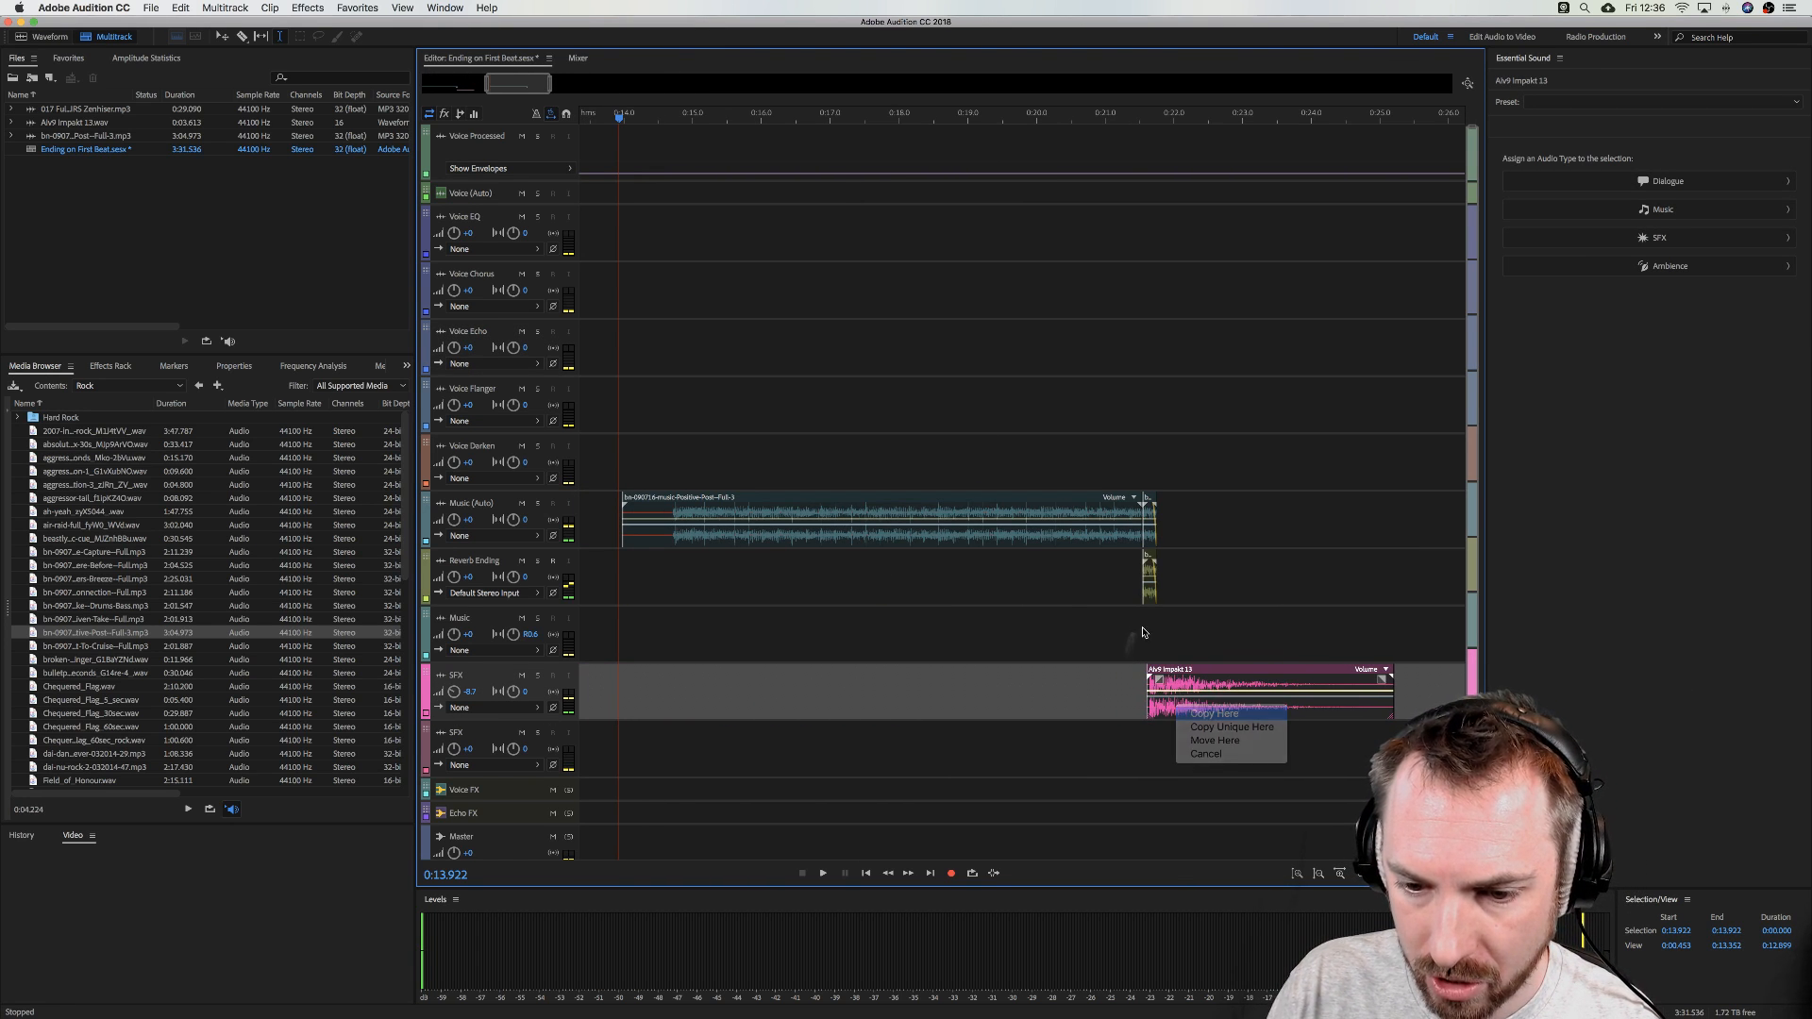
pyautogui.click(1143, 632)
# - Align the copied impact's hit with the rock track's final beat at 0:21.552 and play it
pyautogui.scroll(5, 1143, 120)
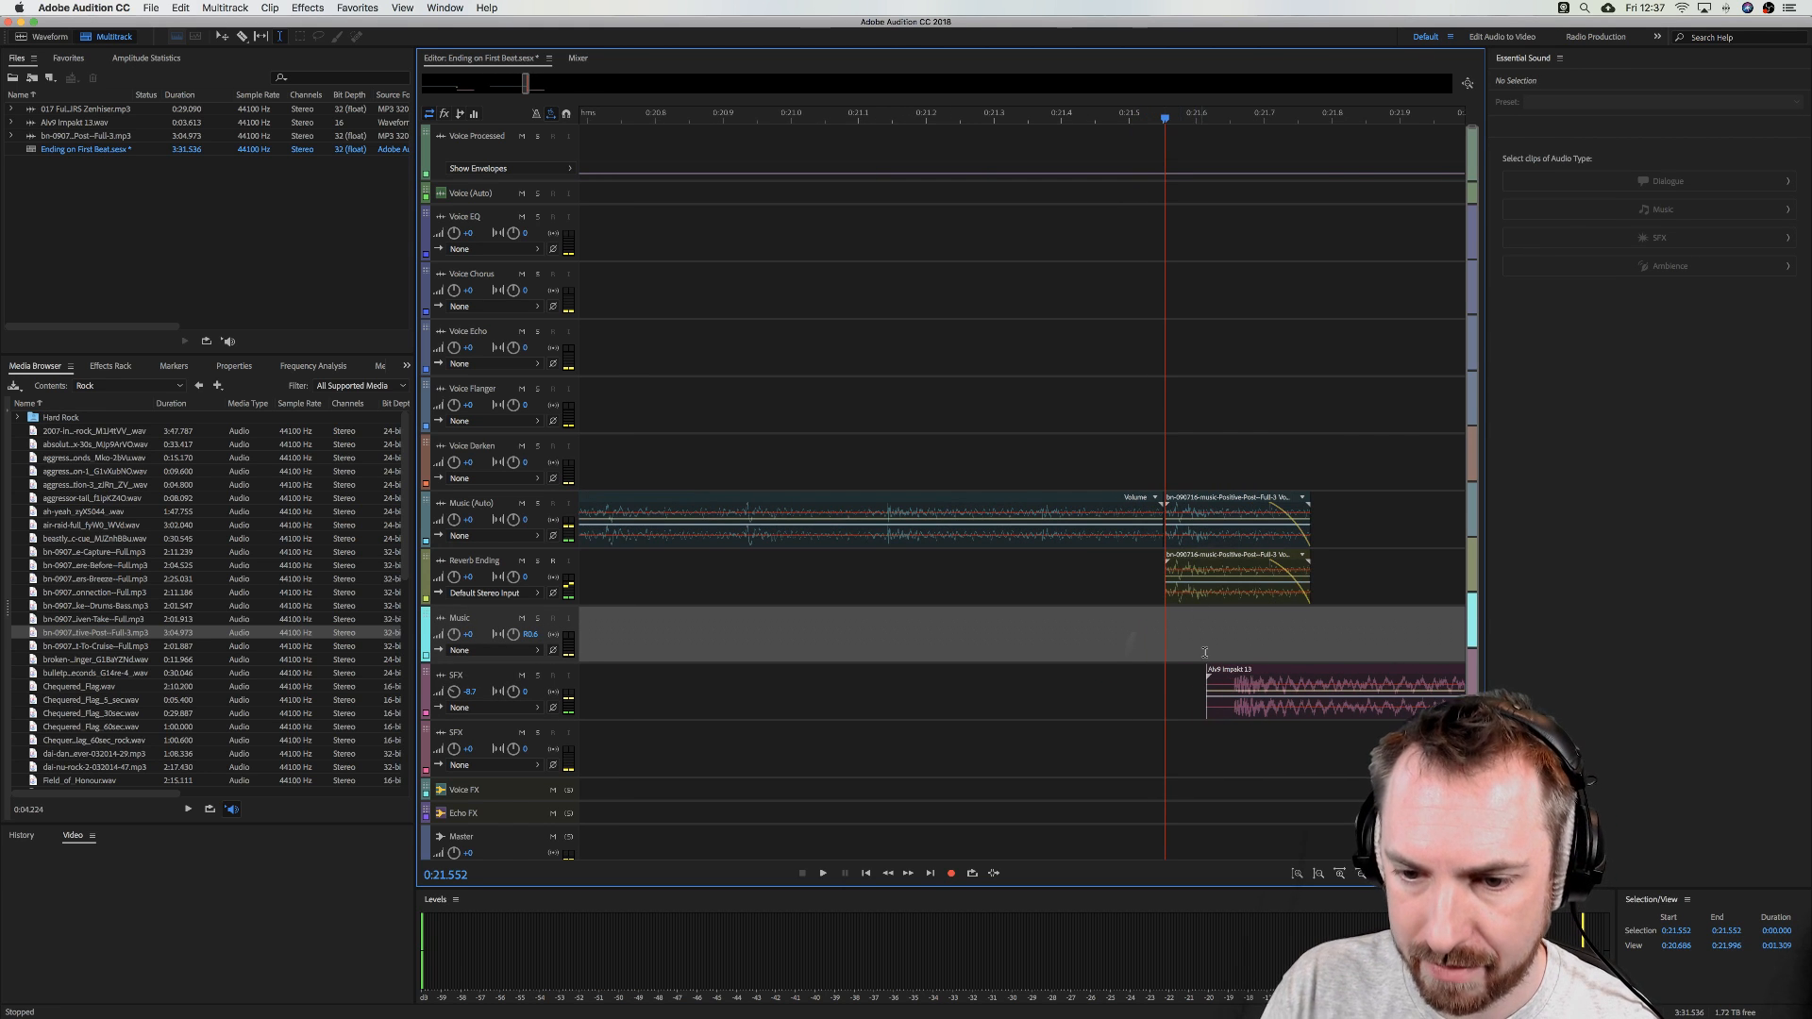
pyautogui.click(1168, 639)
pyautogui.click(1174, 635)
pyautogui.moveTo(1236, 671); pyautogui.dragTo(1173, 671)
pyautogui.click(856, 634)
pyautogui.click(732, 111)
pyautogui.press('space')
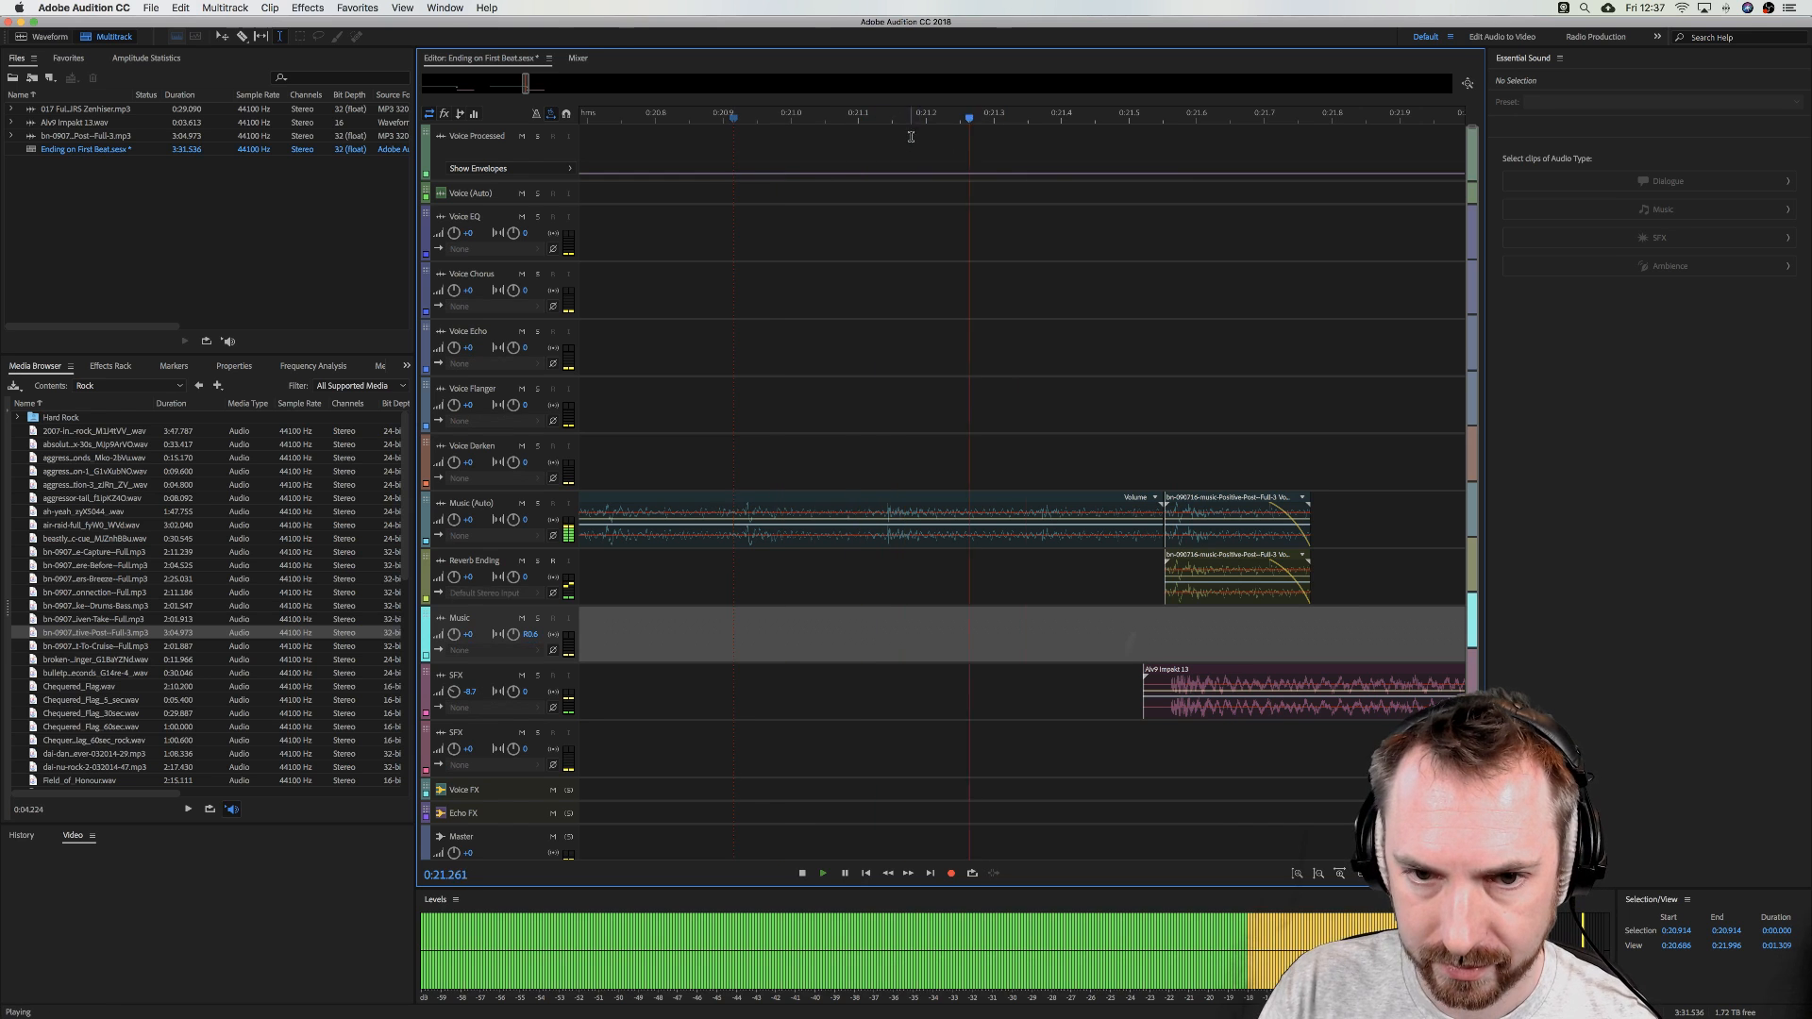
pyautogui.scroll(-4, 907, 119)
pyautogui.press('space')
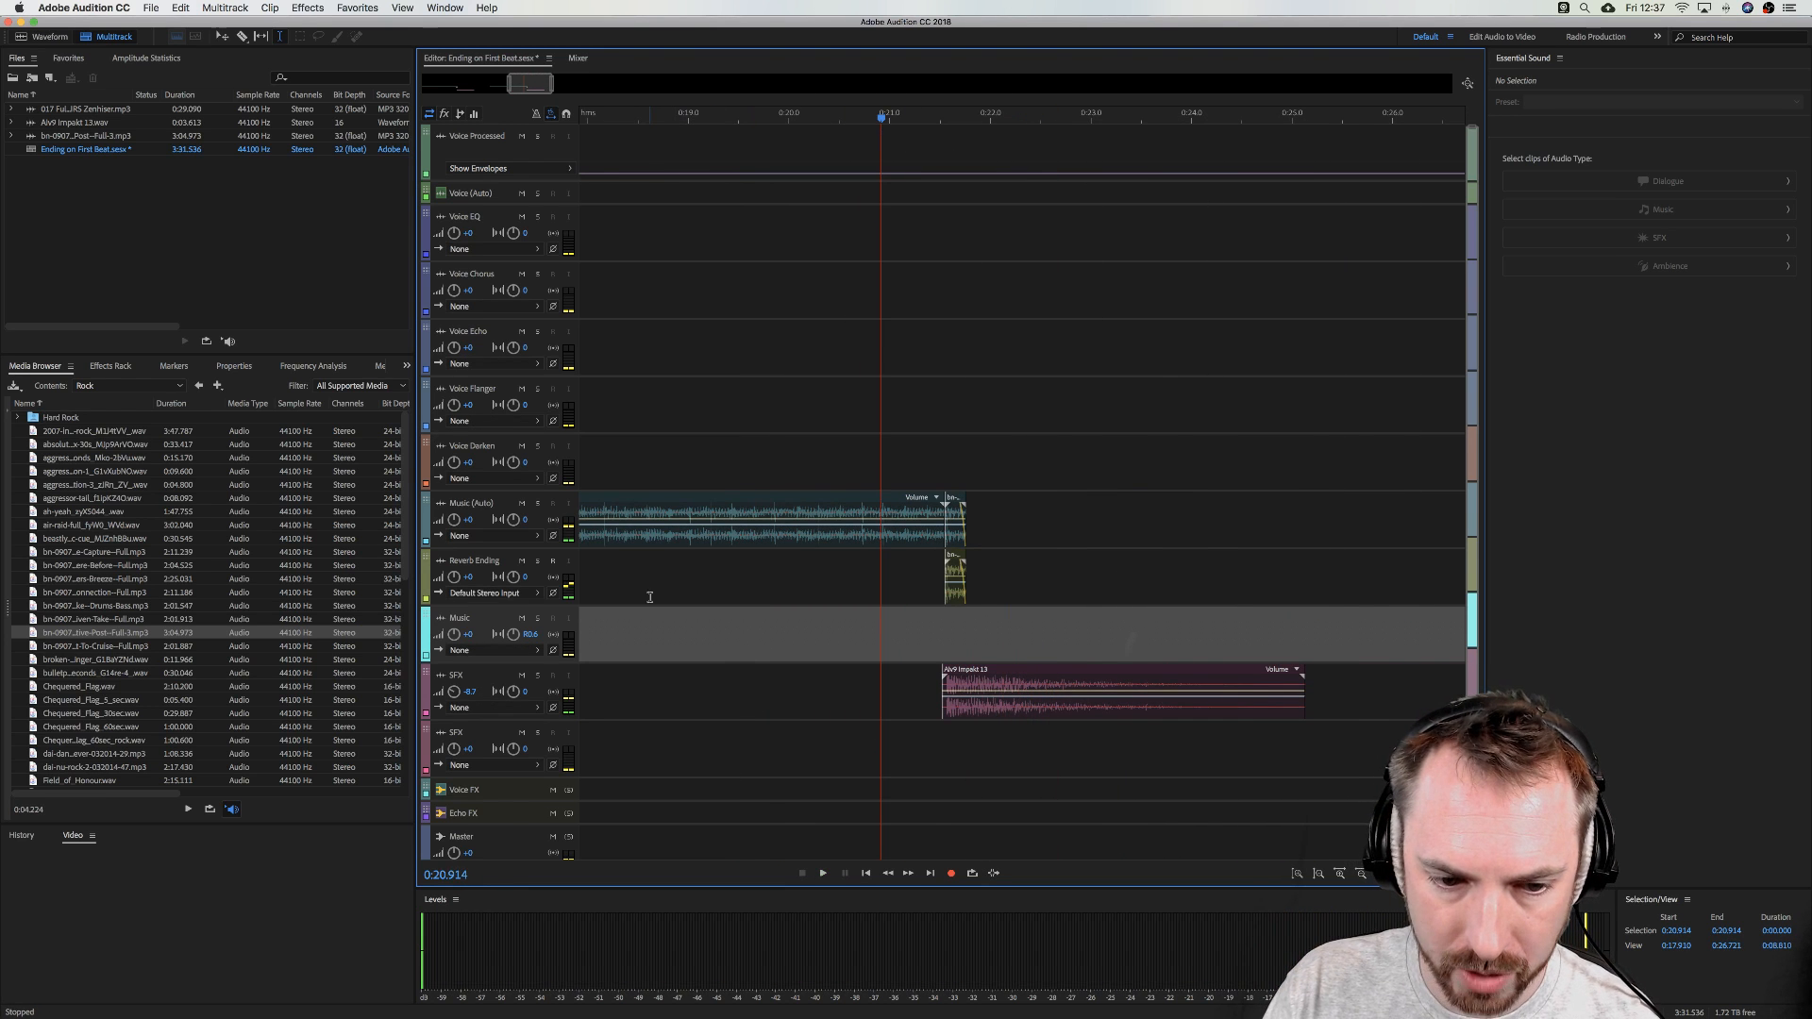
# - Play the rock track's ending with reverb and impact from 0:18.615
pyautogui.click(650, 597)
pyautogui.press('space')
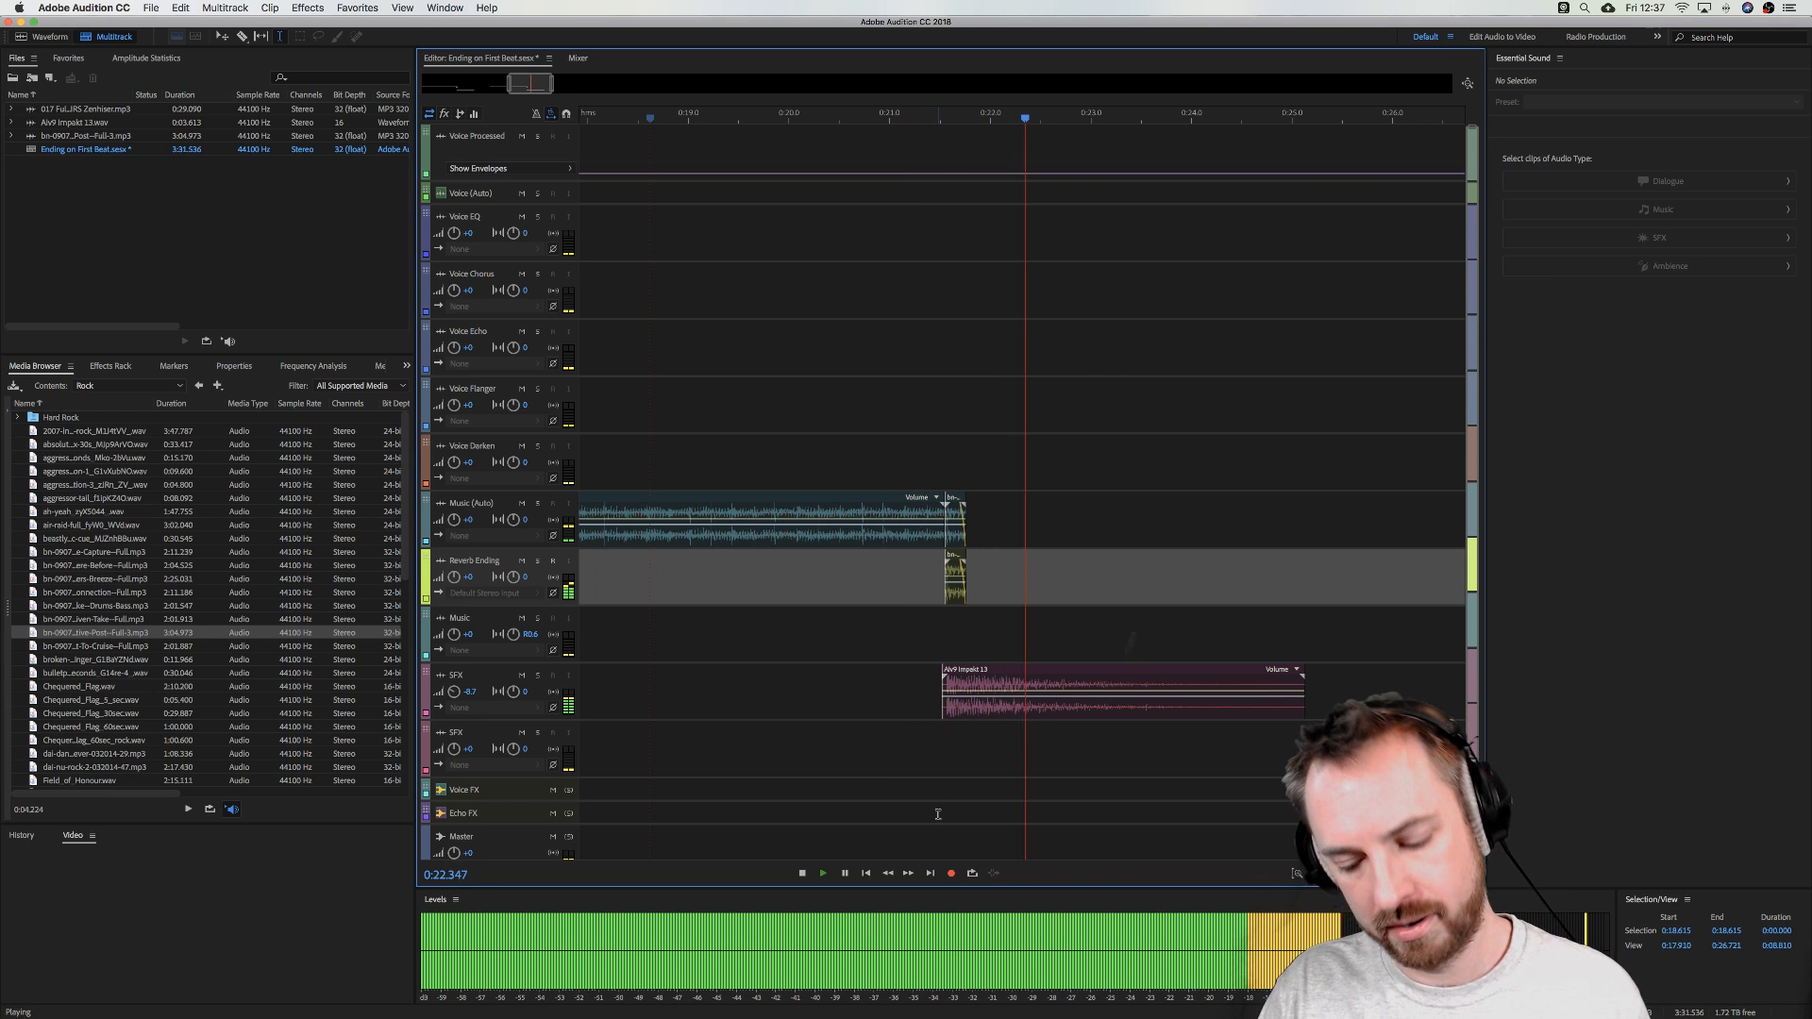
pyautogui.press('space')
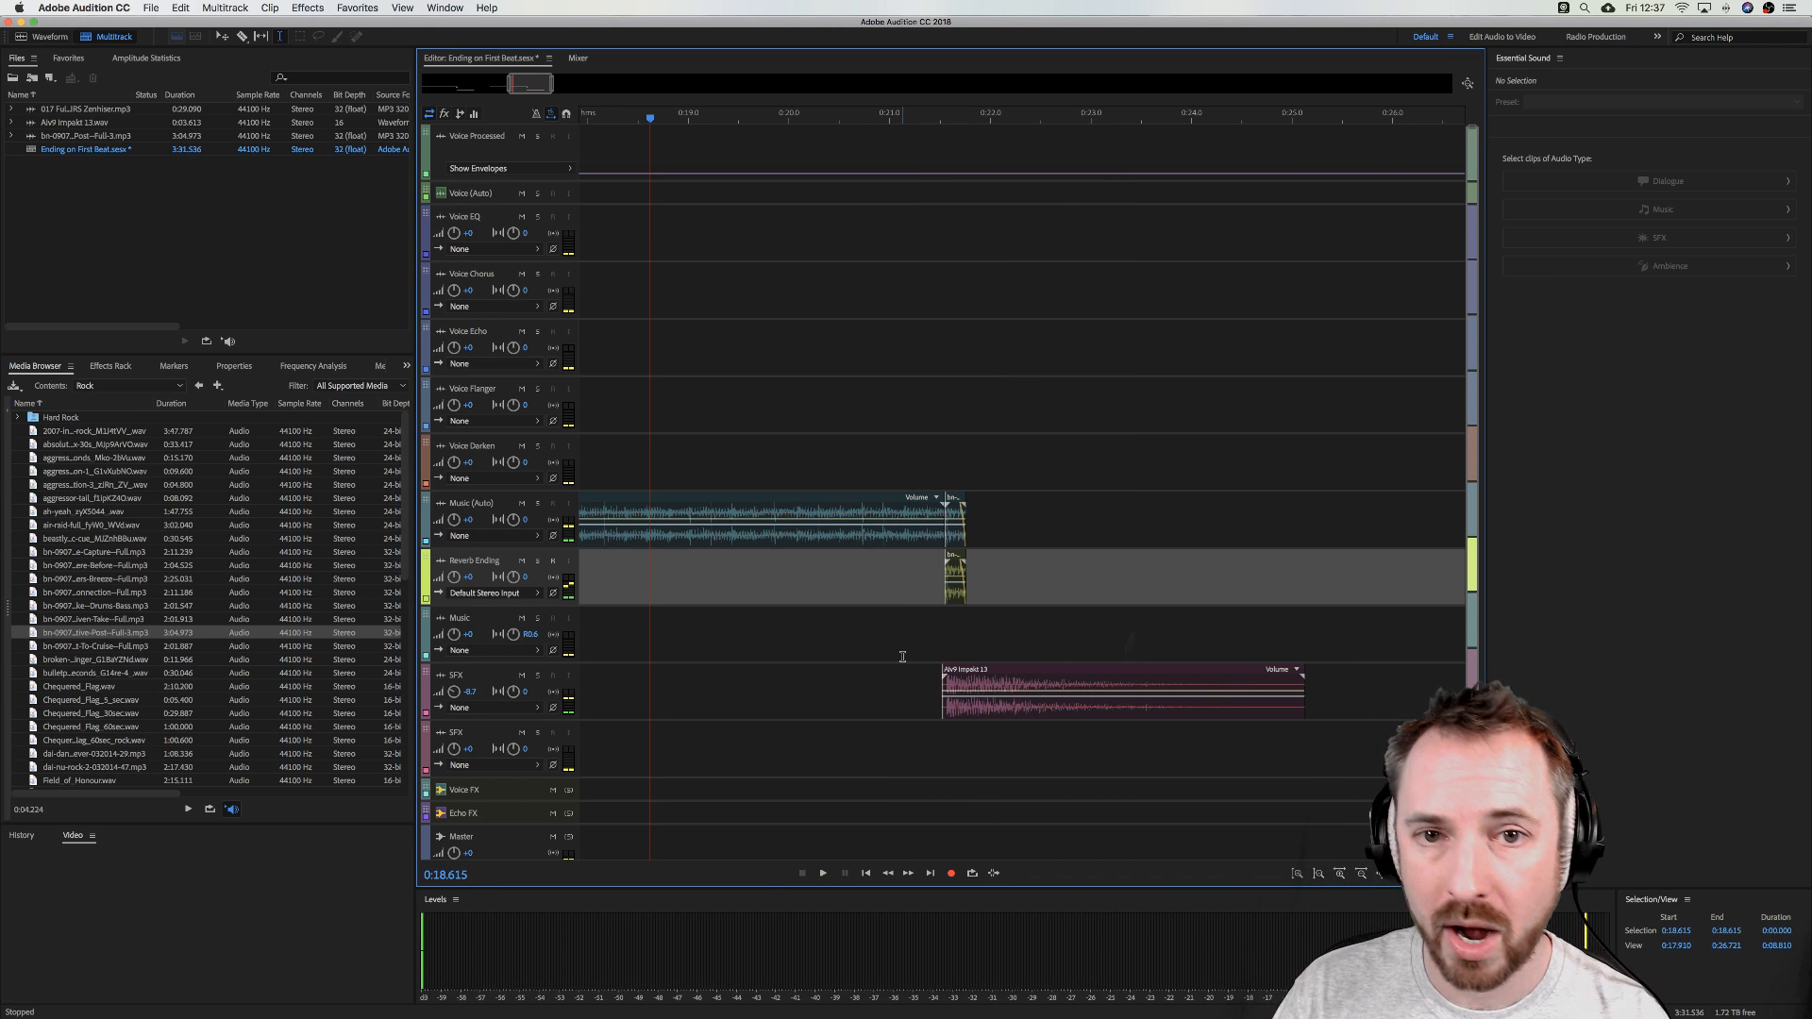
pyautogui.scroll(-6, 817, 121)
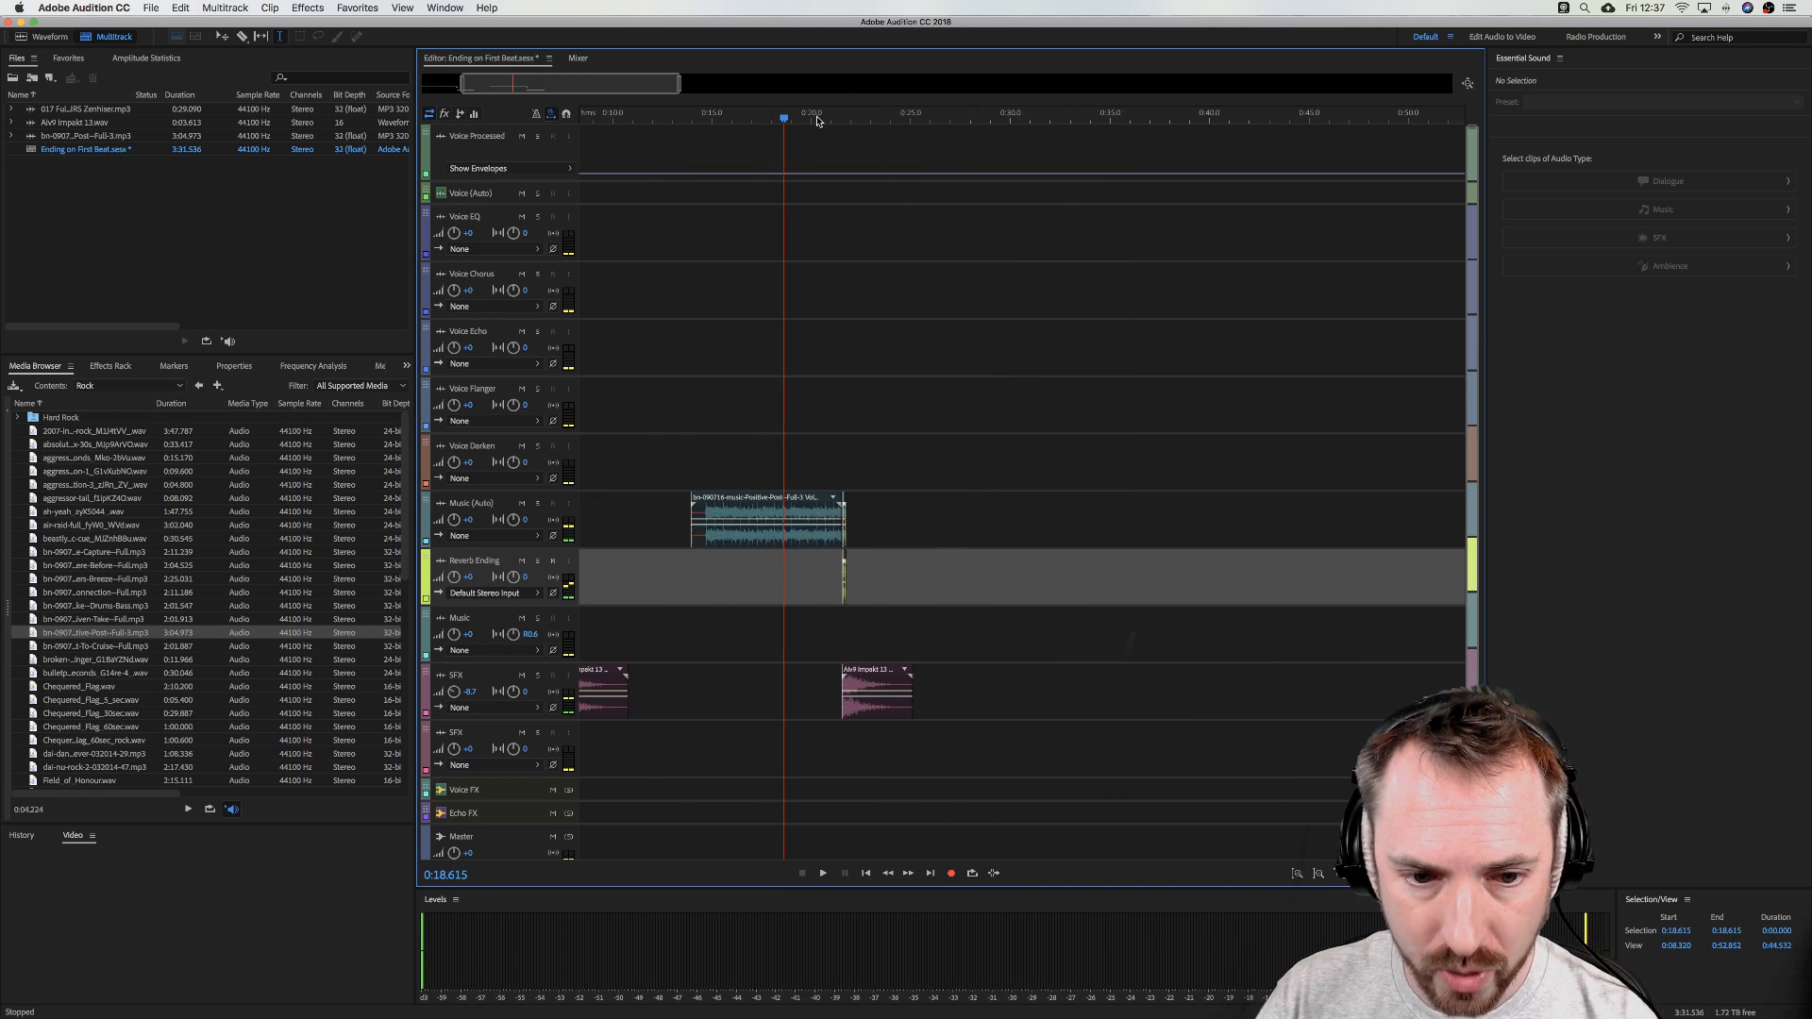